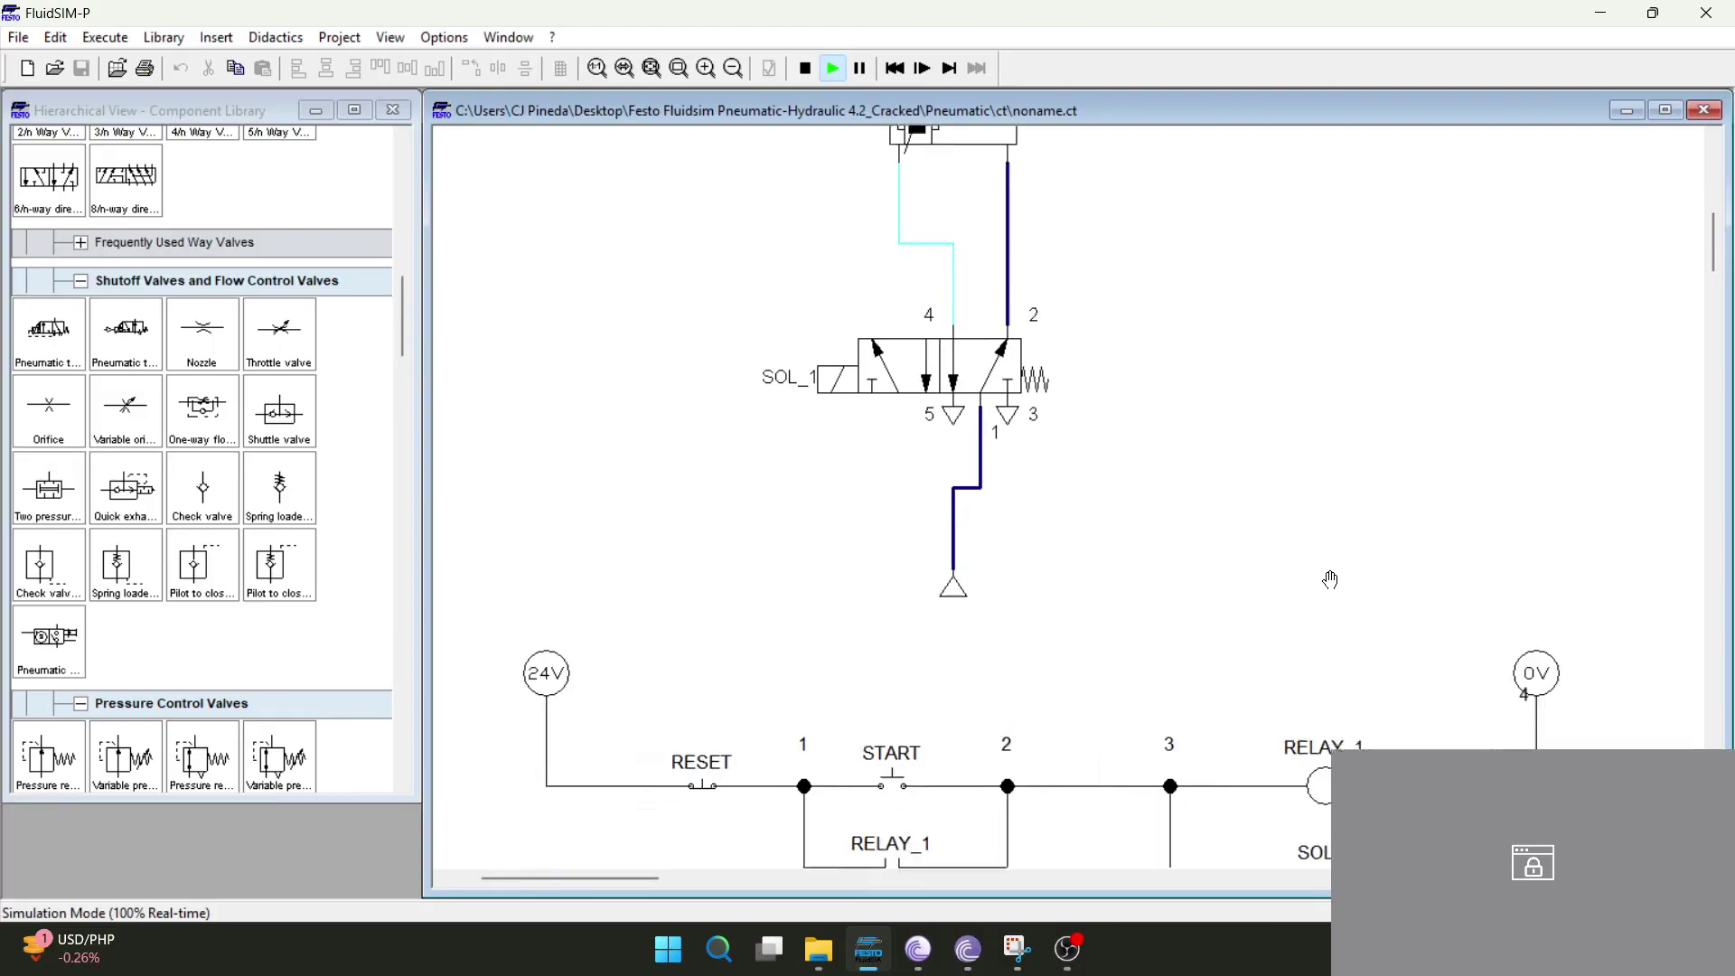
Press and release START so the relay latches in the running simulation.
scroll(1310, 577, up, 3)
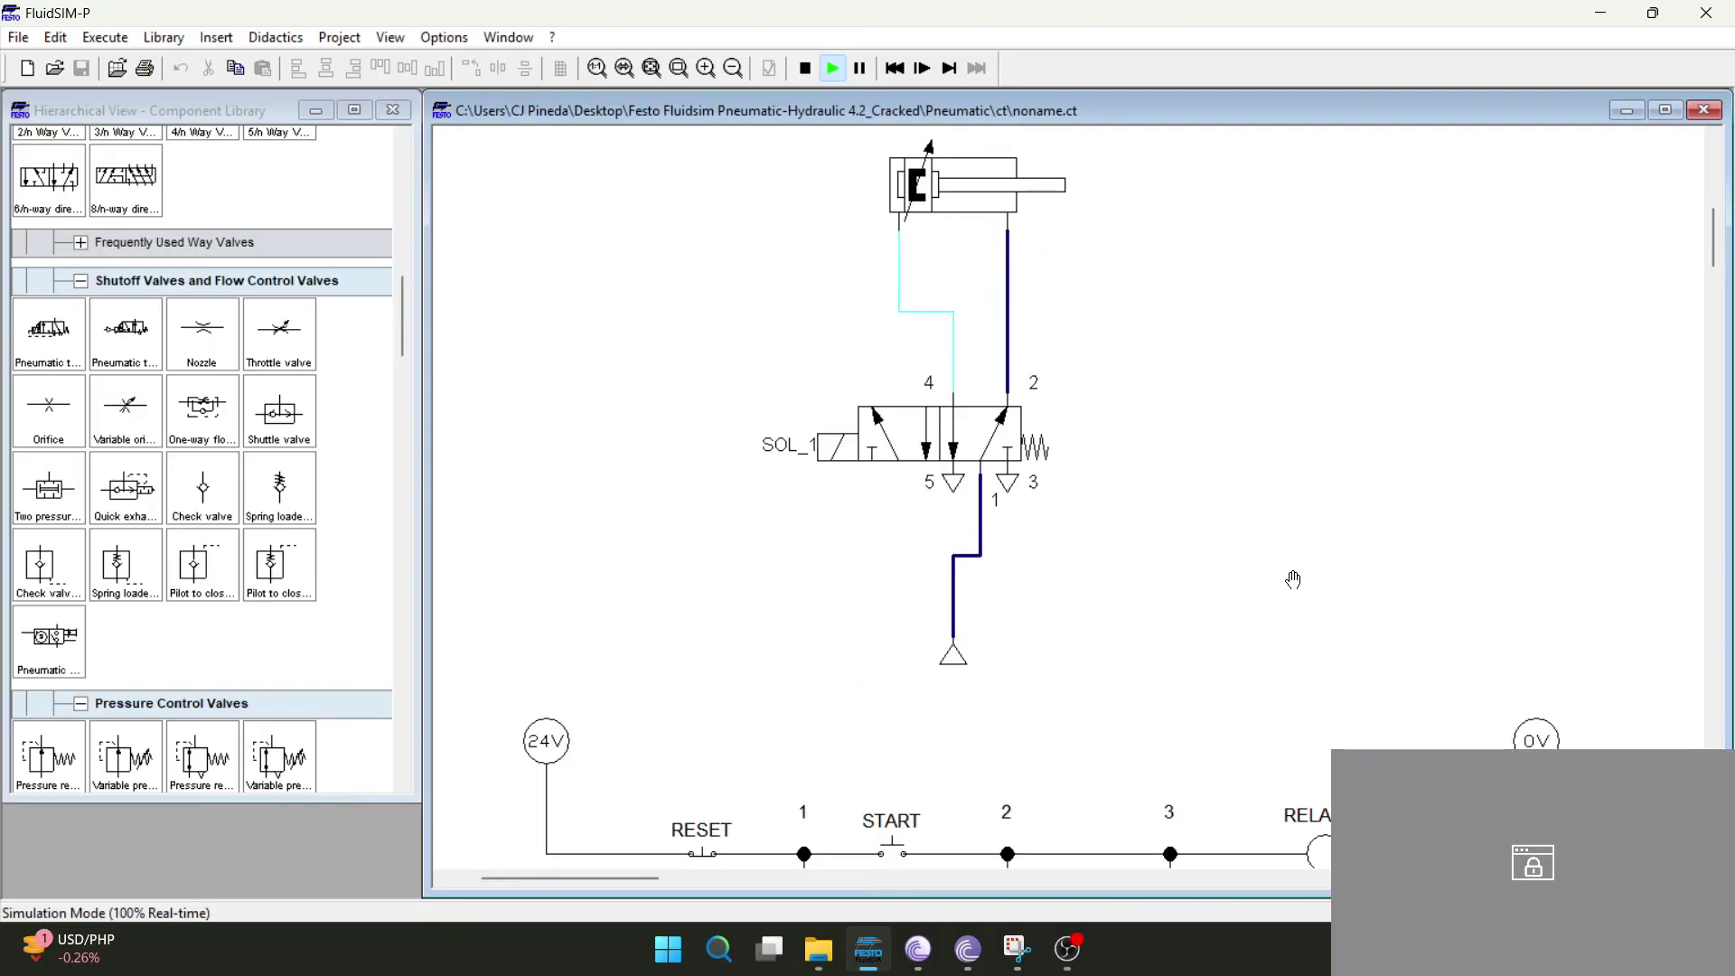
scroll(1293, 579, down, 4)
scroll(984, 647, up, 7)
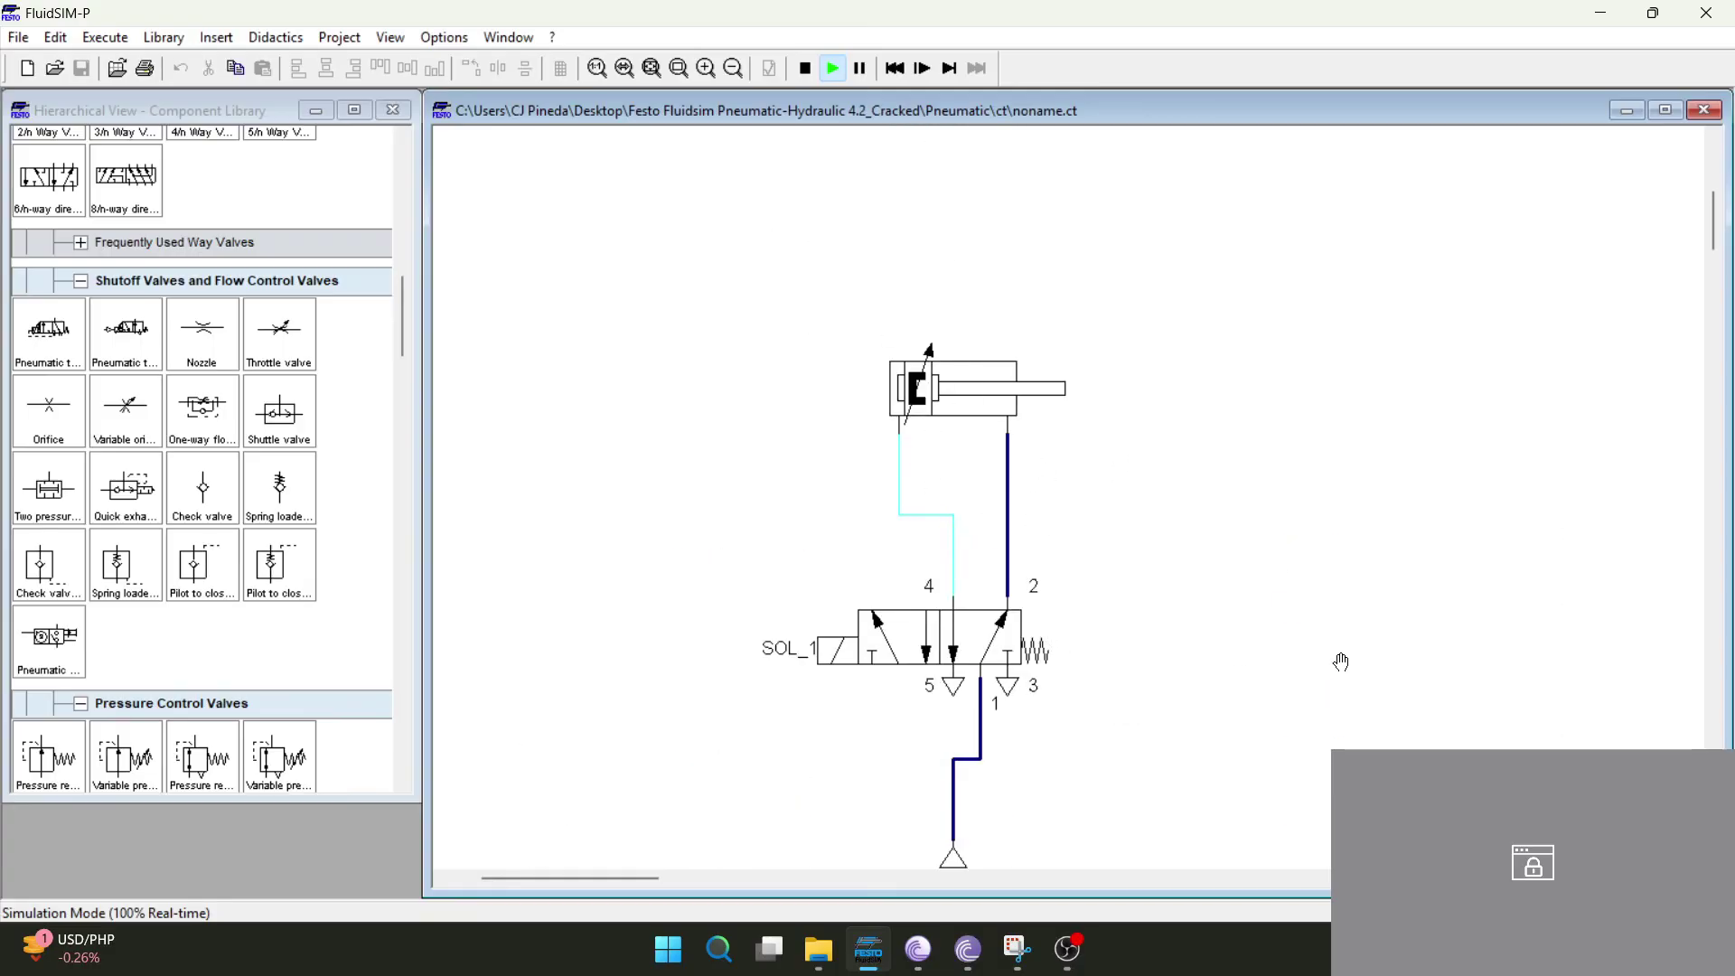
scroll(1342, 651, down, 6)
scroll(1328, 614, up, 2)
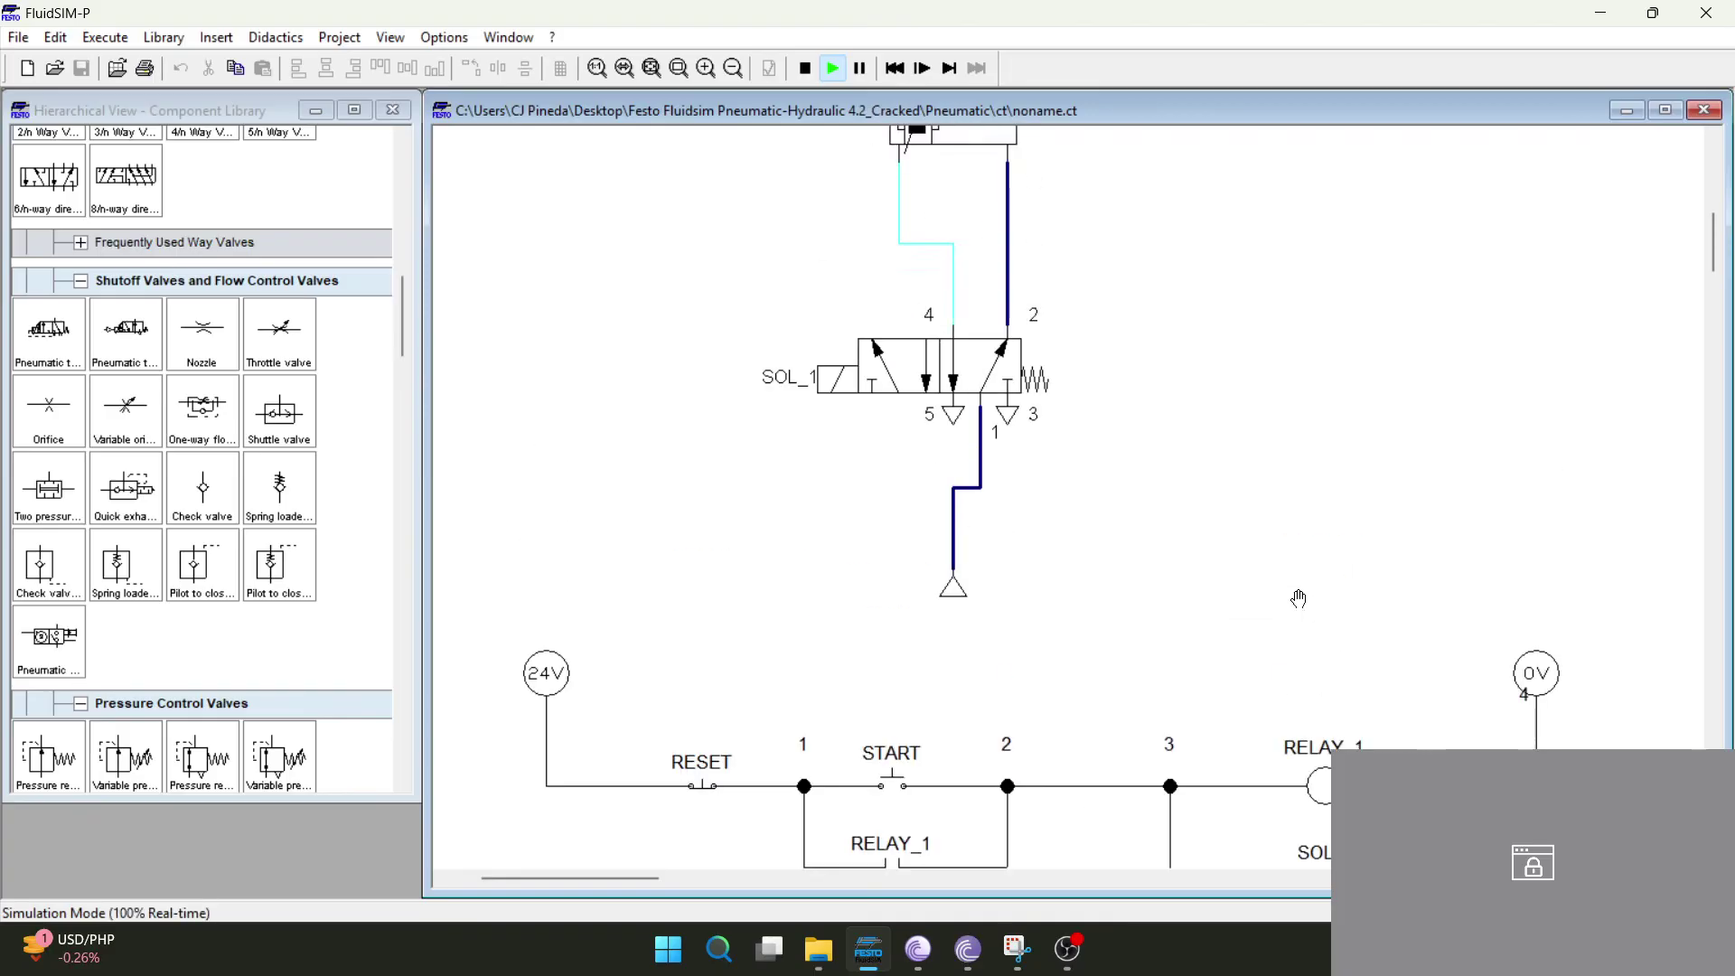
scroll(1003, 379, up, 4)
scroll(849, 613, down, 3)
scroll(1143, 614, down, 3)
scroll(1130, 605, up, 4)
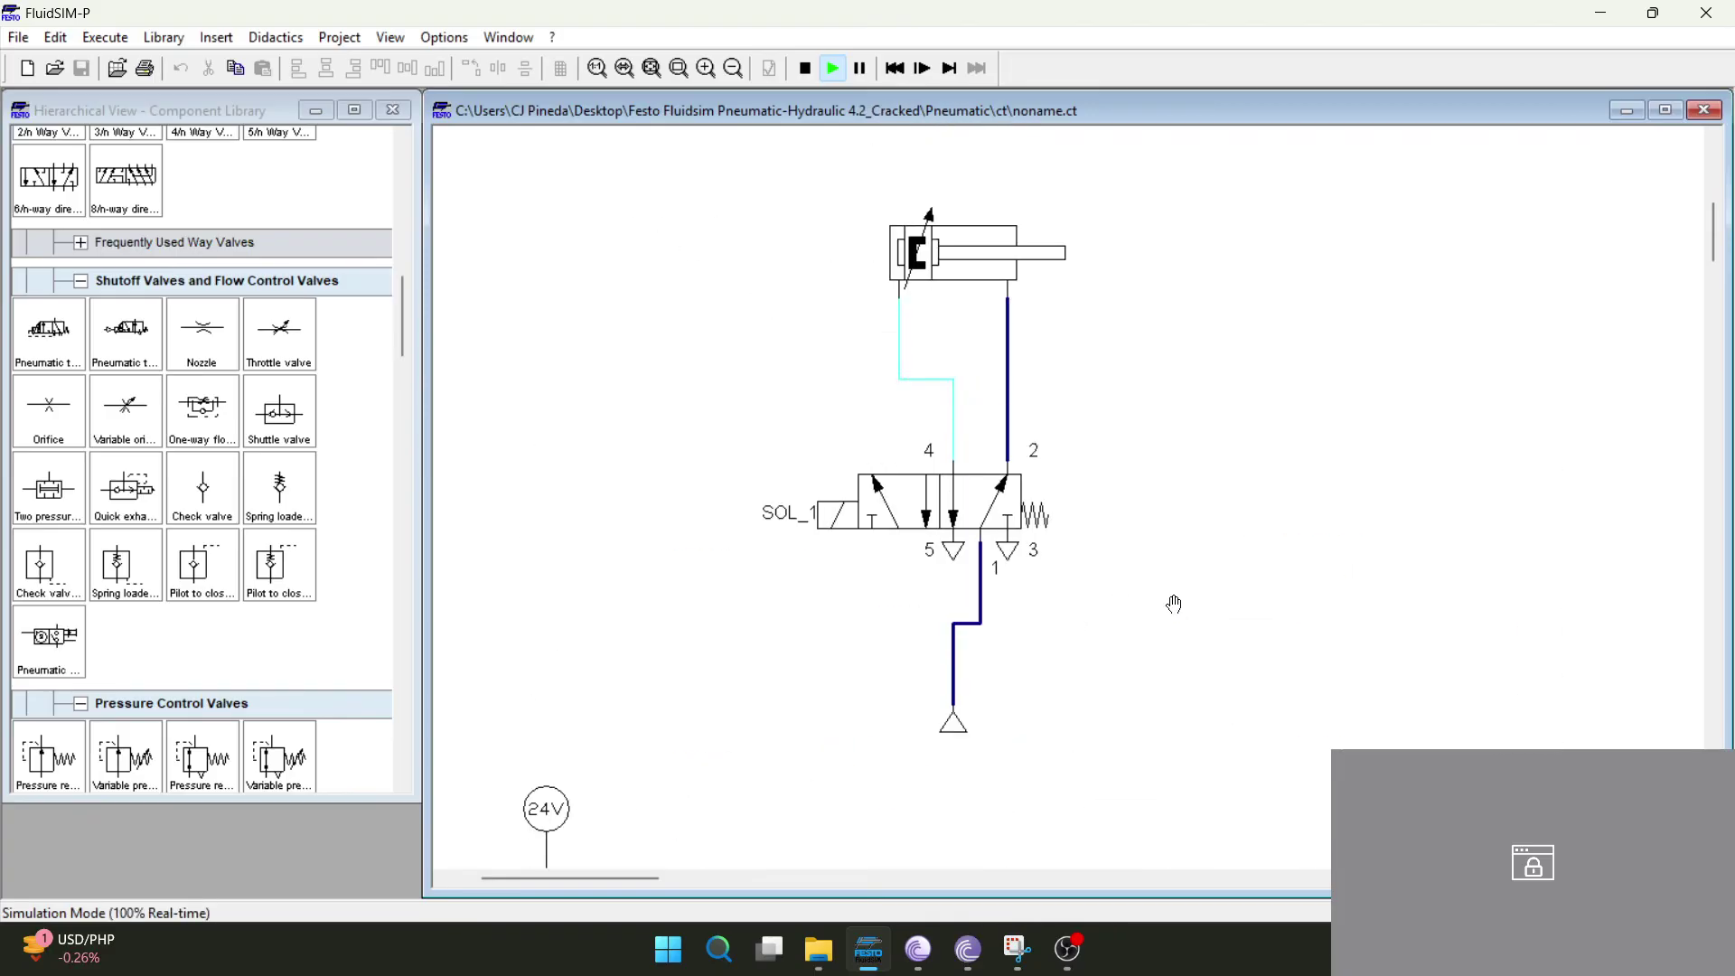
scroll(1169, 491, down, 5)
click(893, 578)
scroll(1175, 588, up, 2)
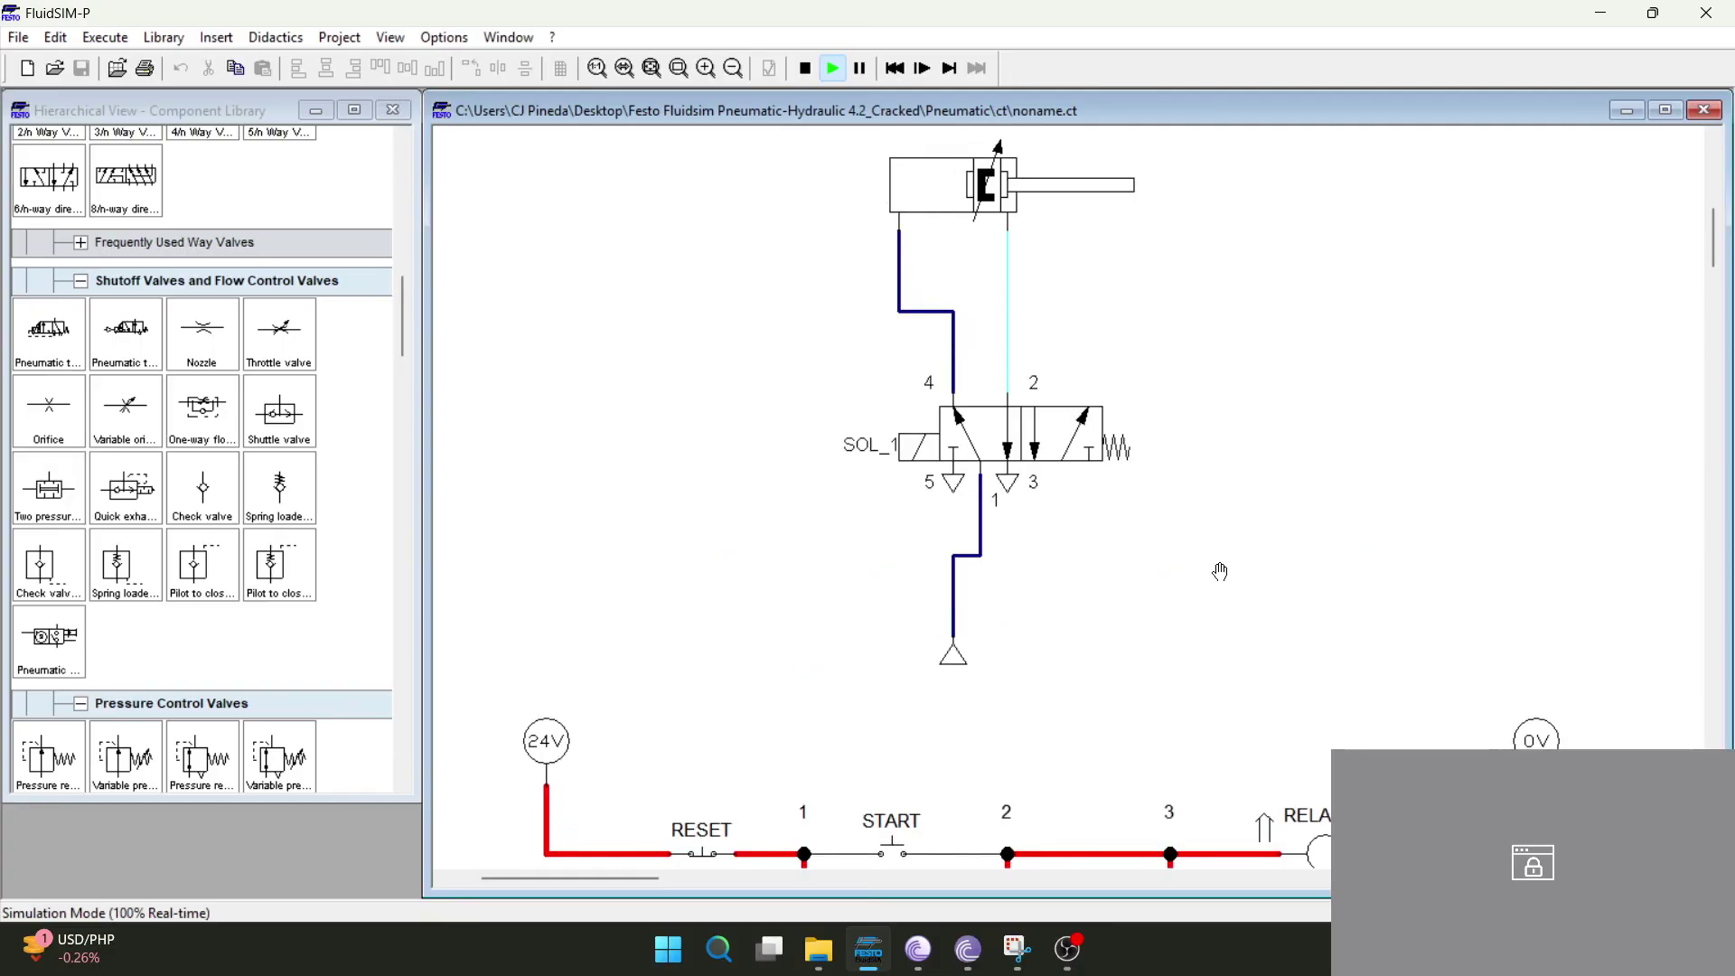
click(892, 782)
Press RESET to de-energize the latch circuit.
scroll(1004, 334, up, 1)
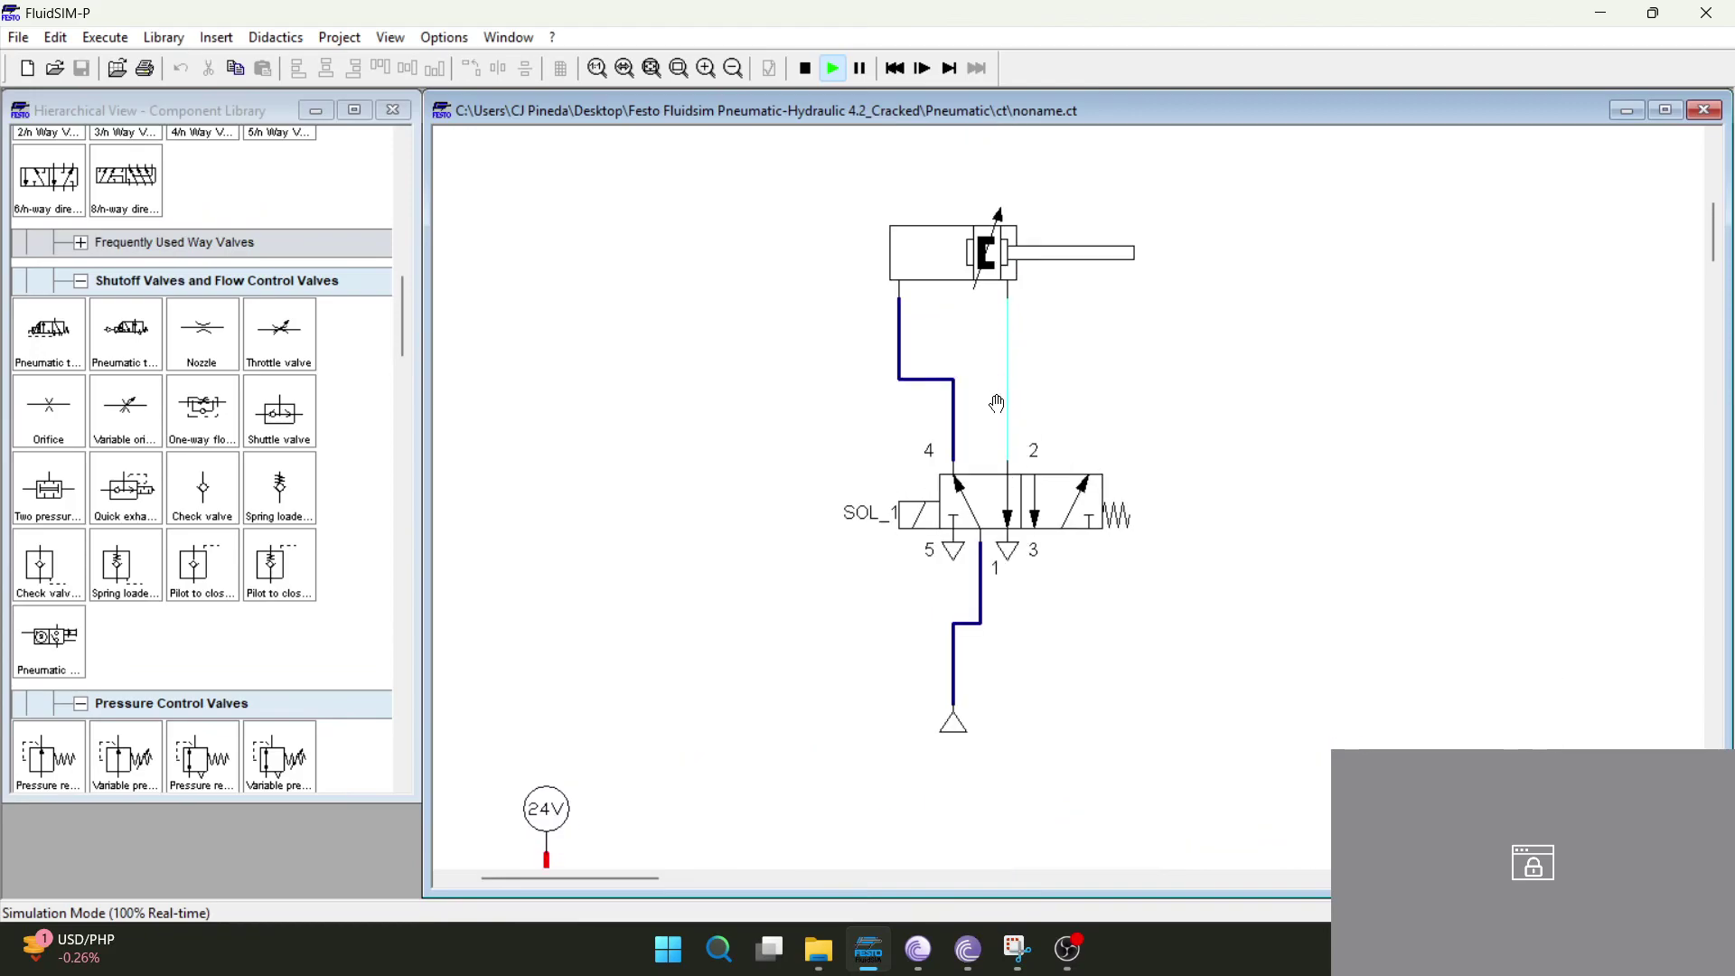
scroll(958, 242, down, 3)
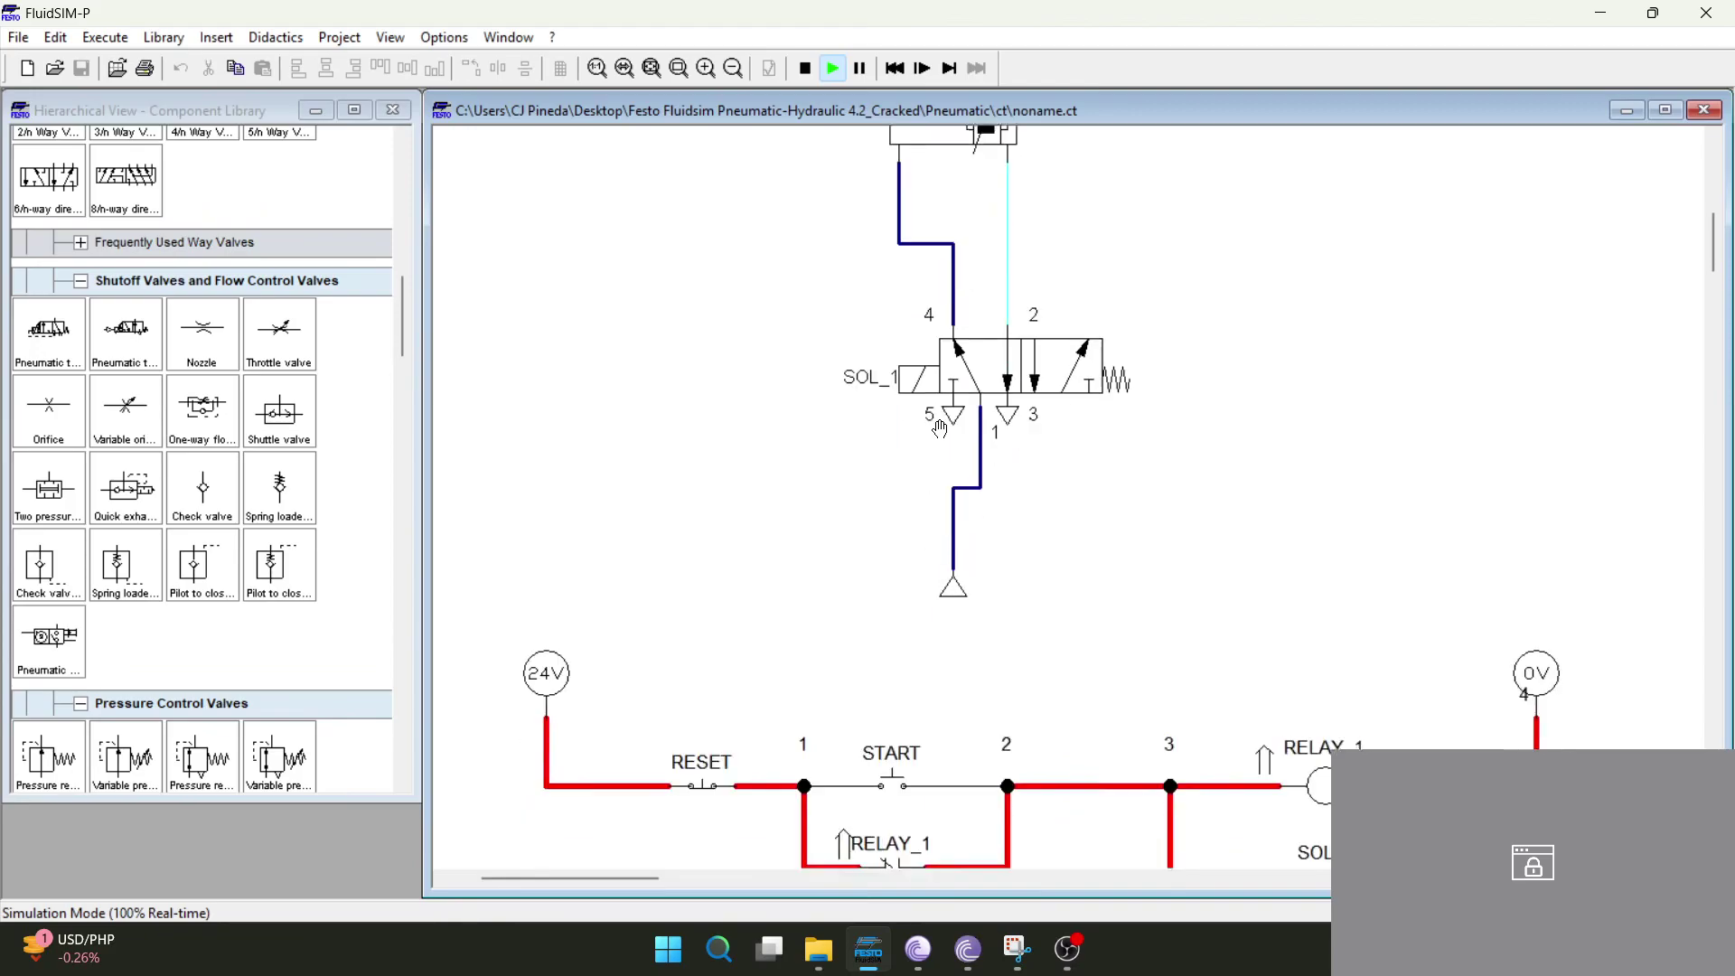
click(697, 712)
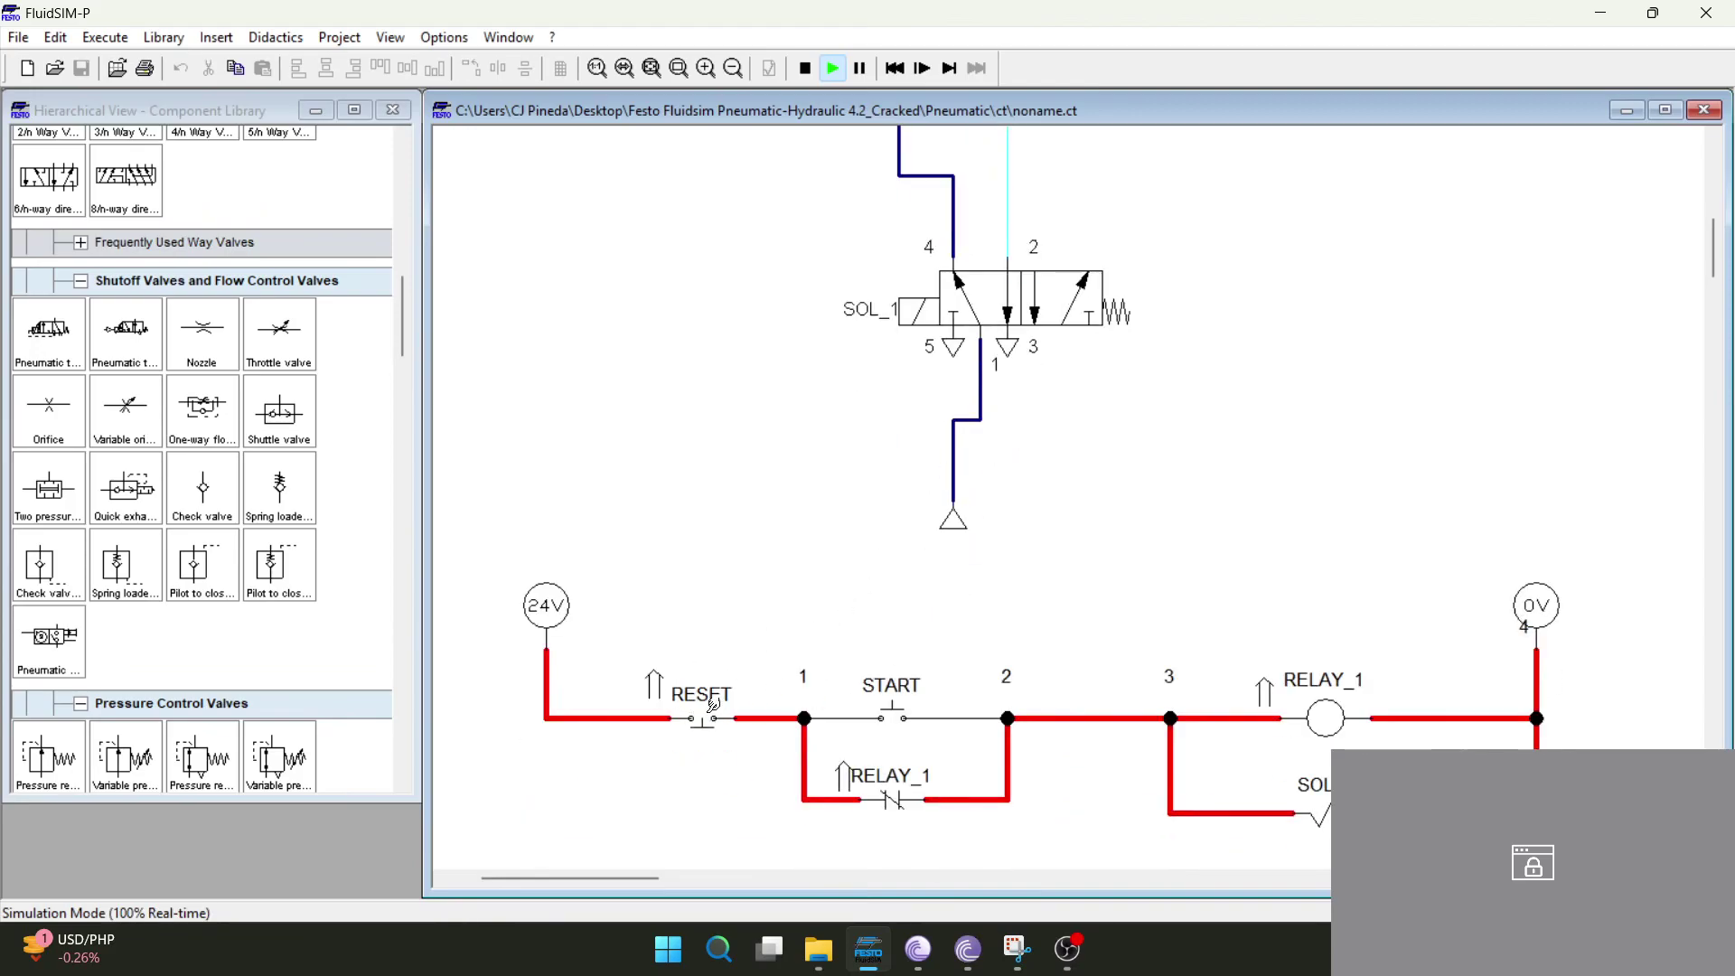
scroll(868, 524, up, 2)
scroll(967, 332, down, 2)
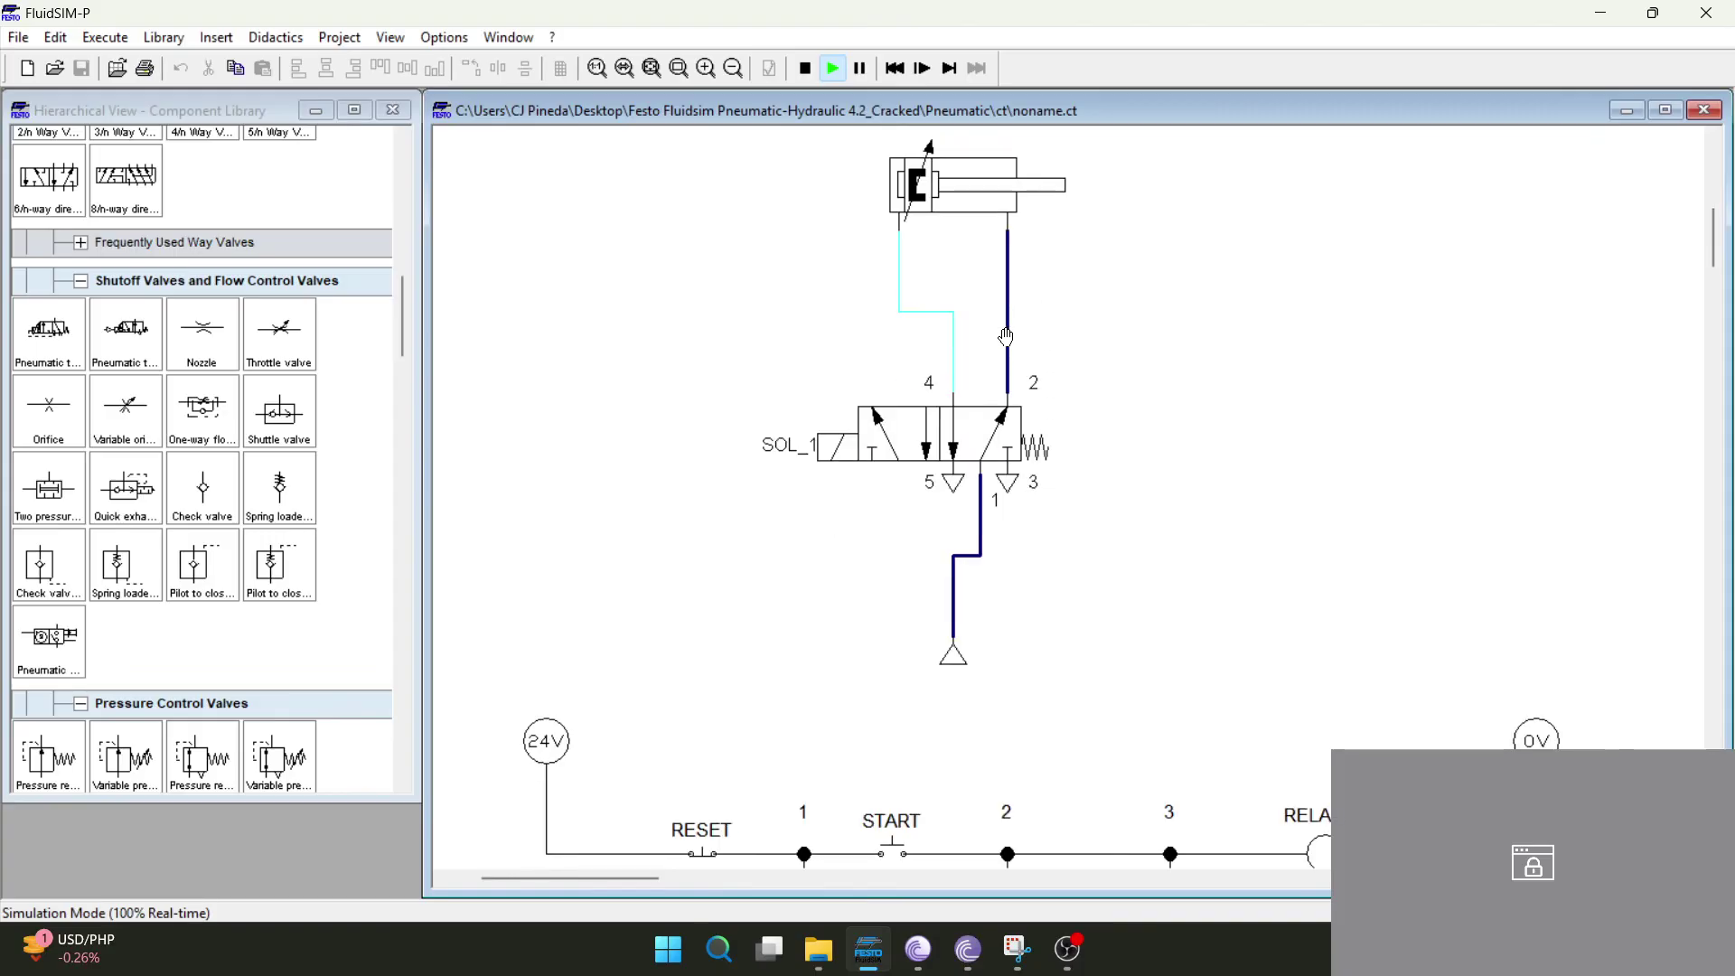
Zoom out, cycle START, RESET, START on the cylinder, then close the circuit document.
click(733, 67)
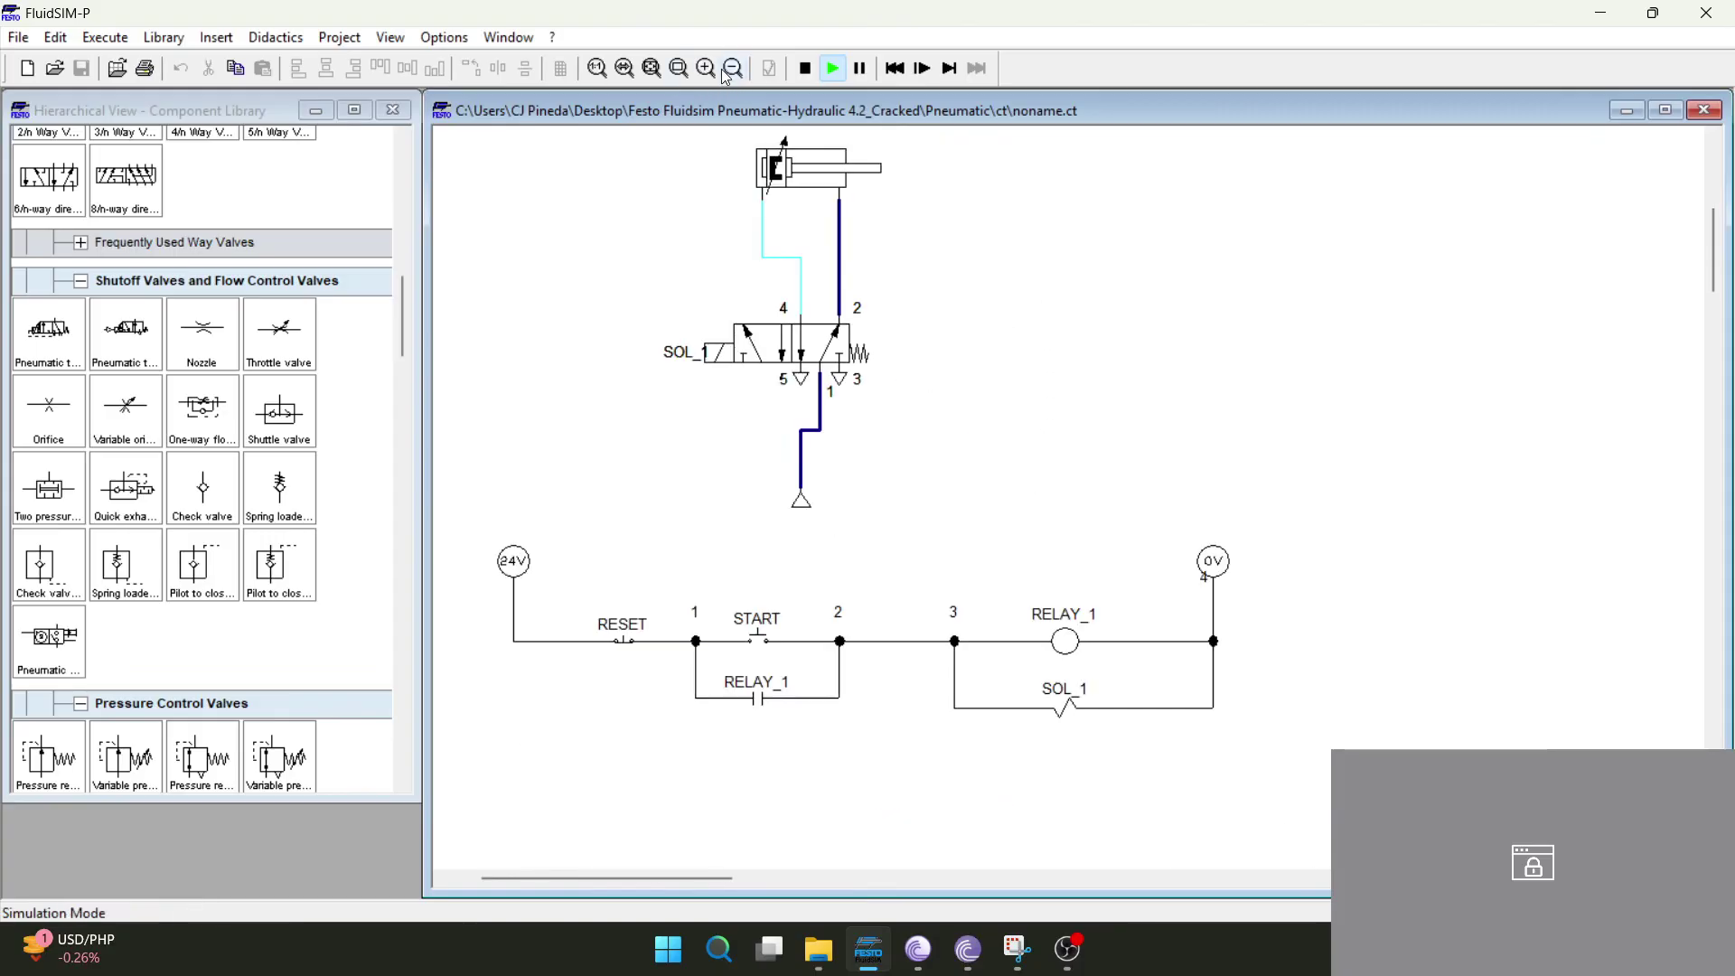
click(758, 630)
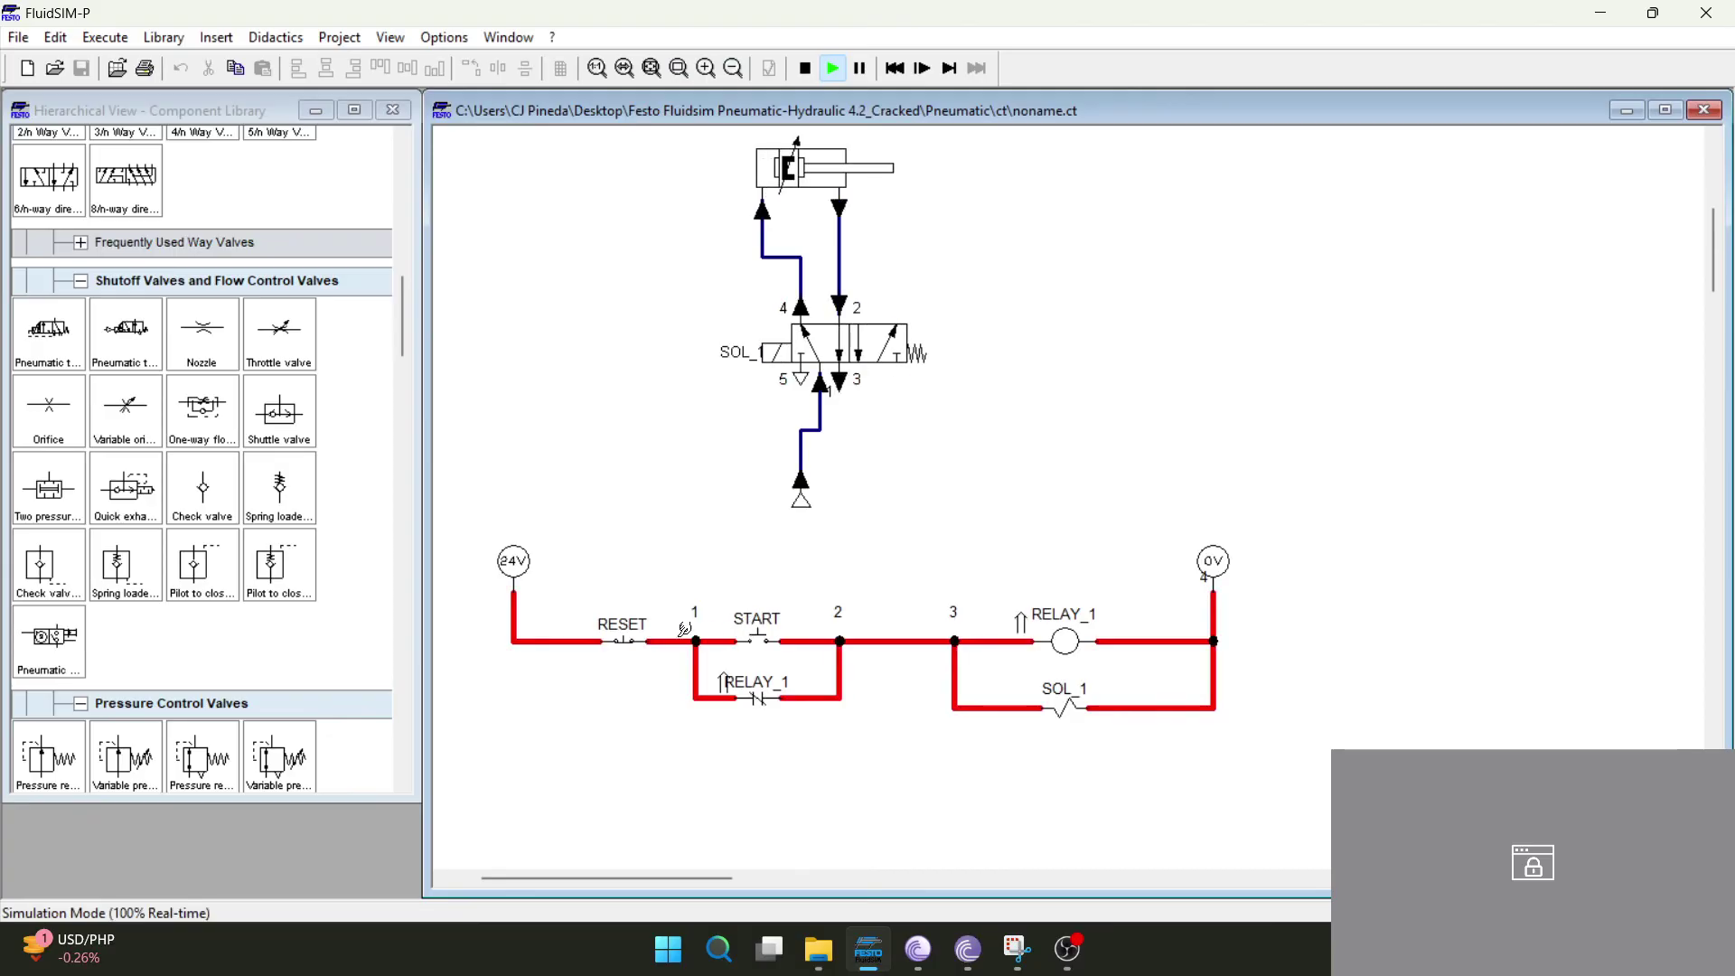
click(624, 635)
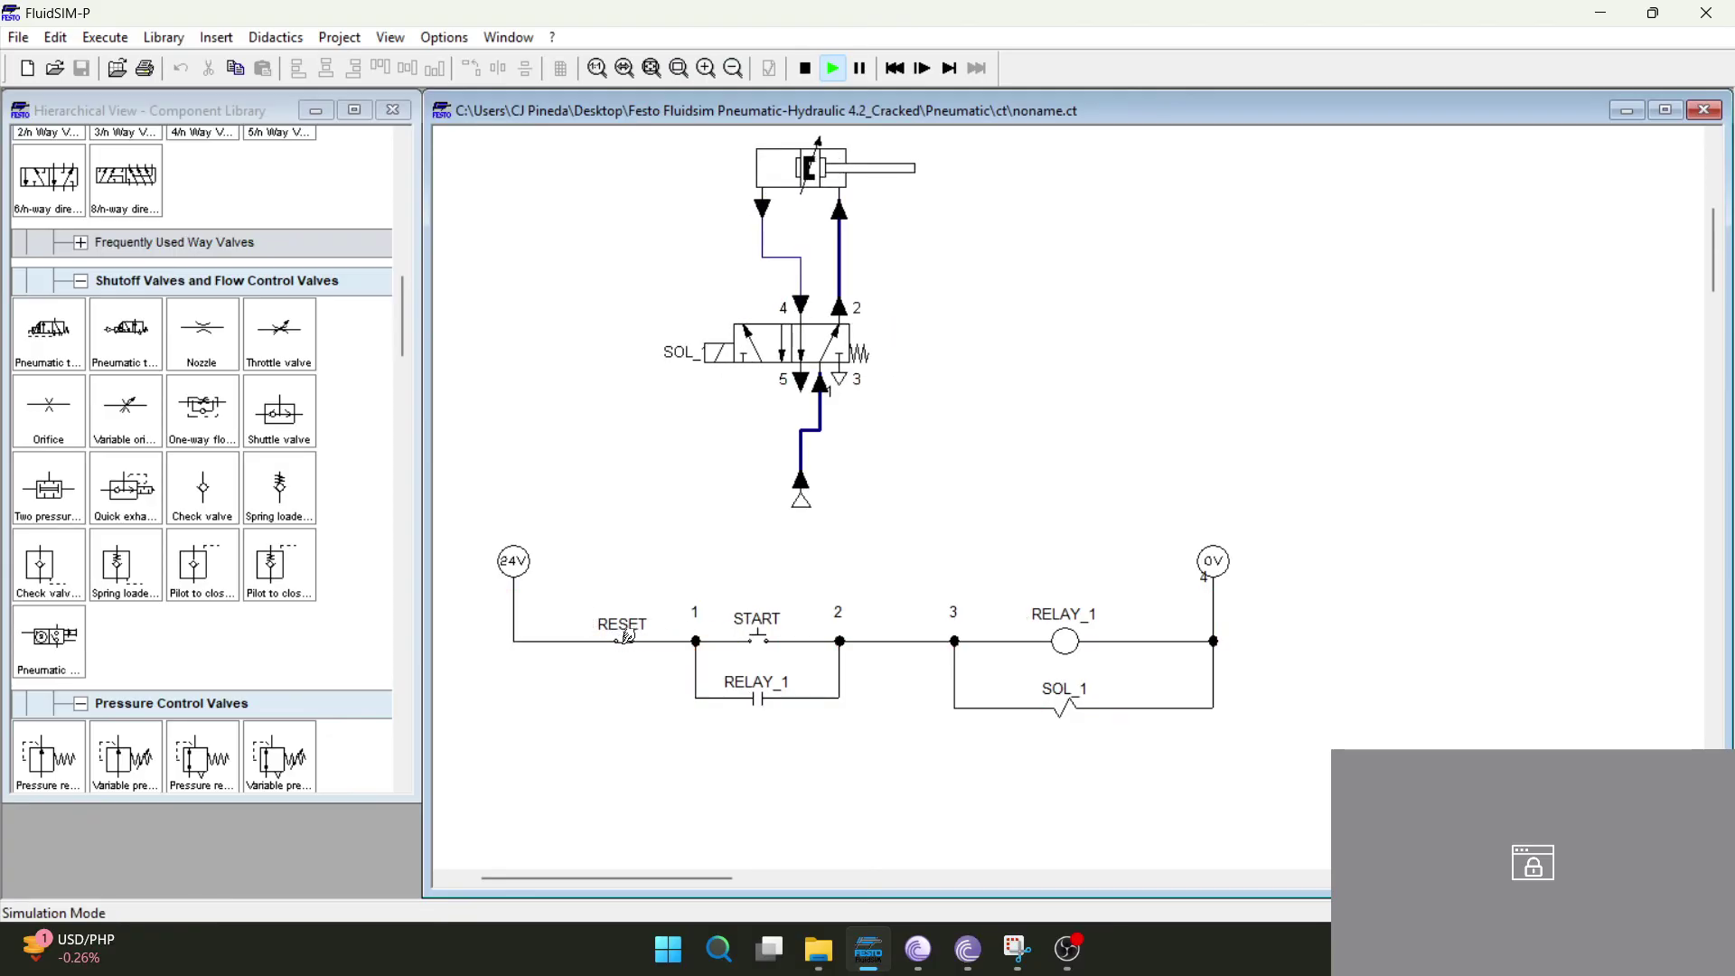
click(759, 633)
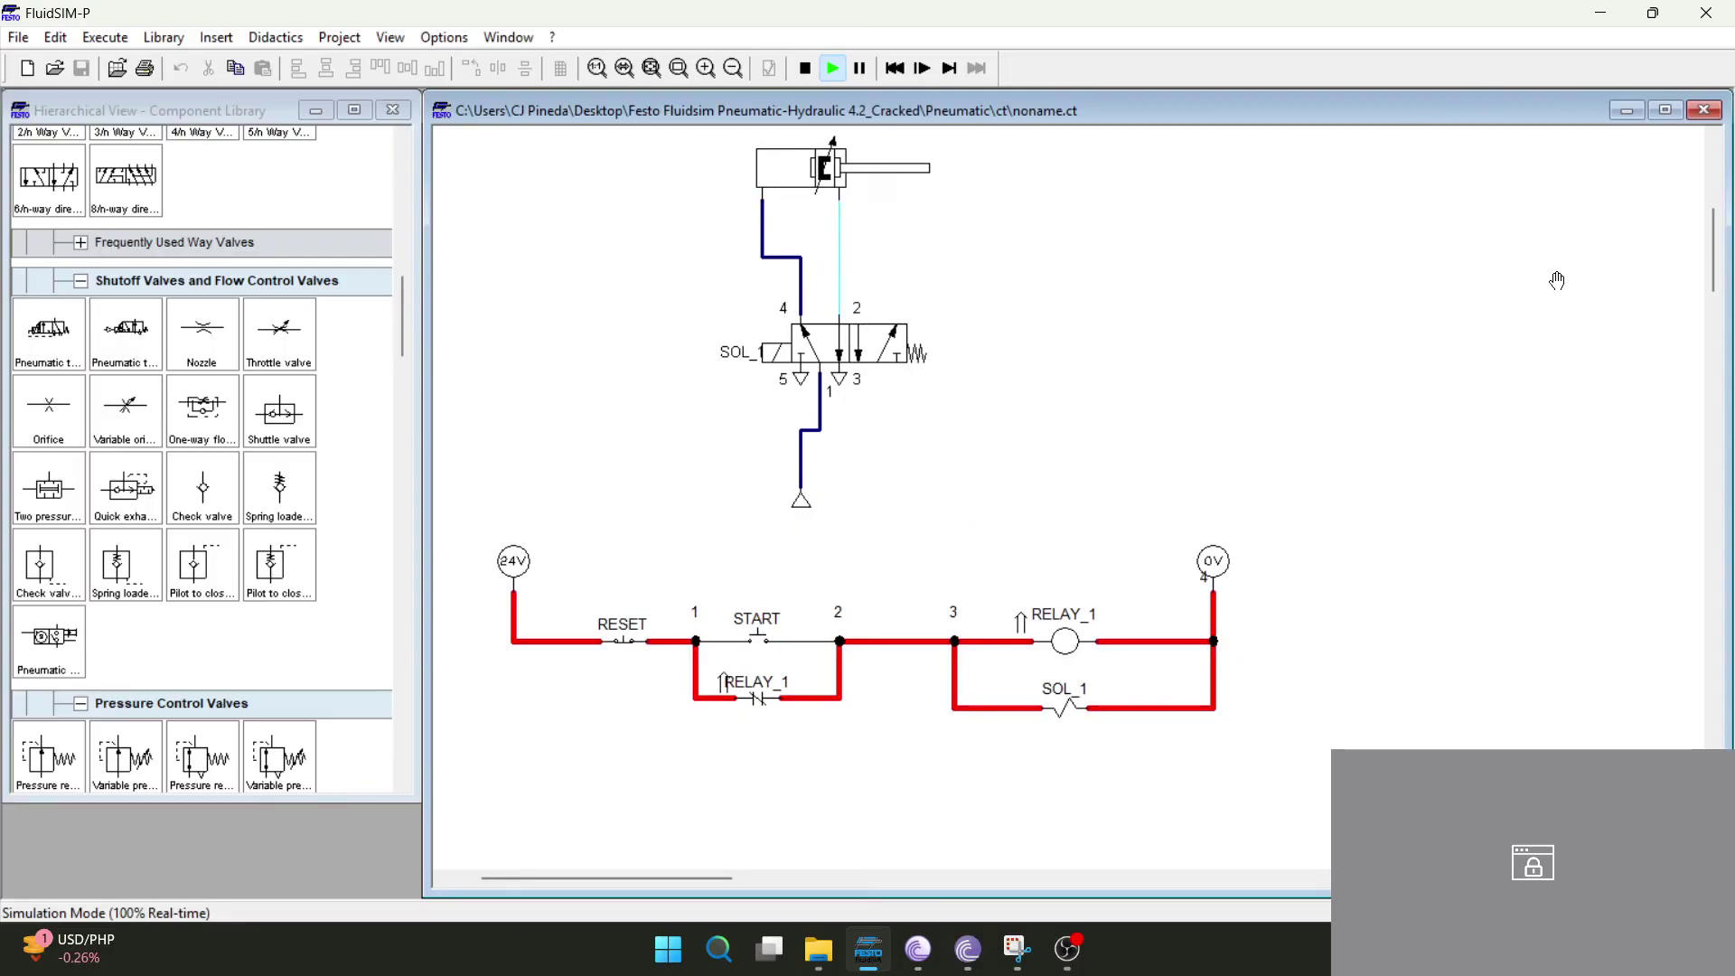
click(1703, 109)
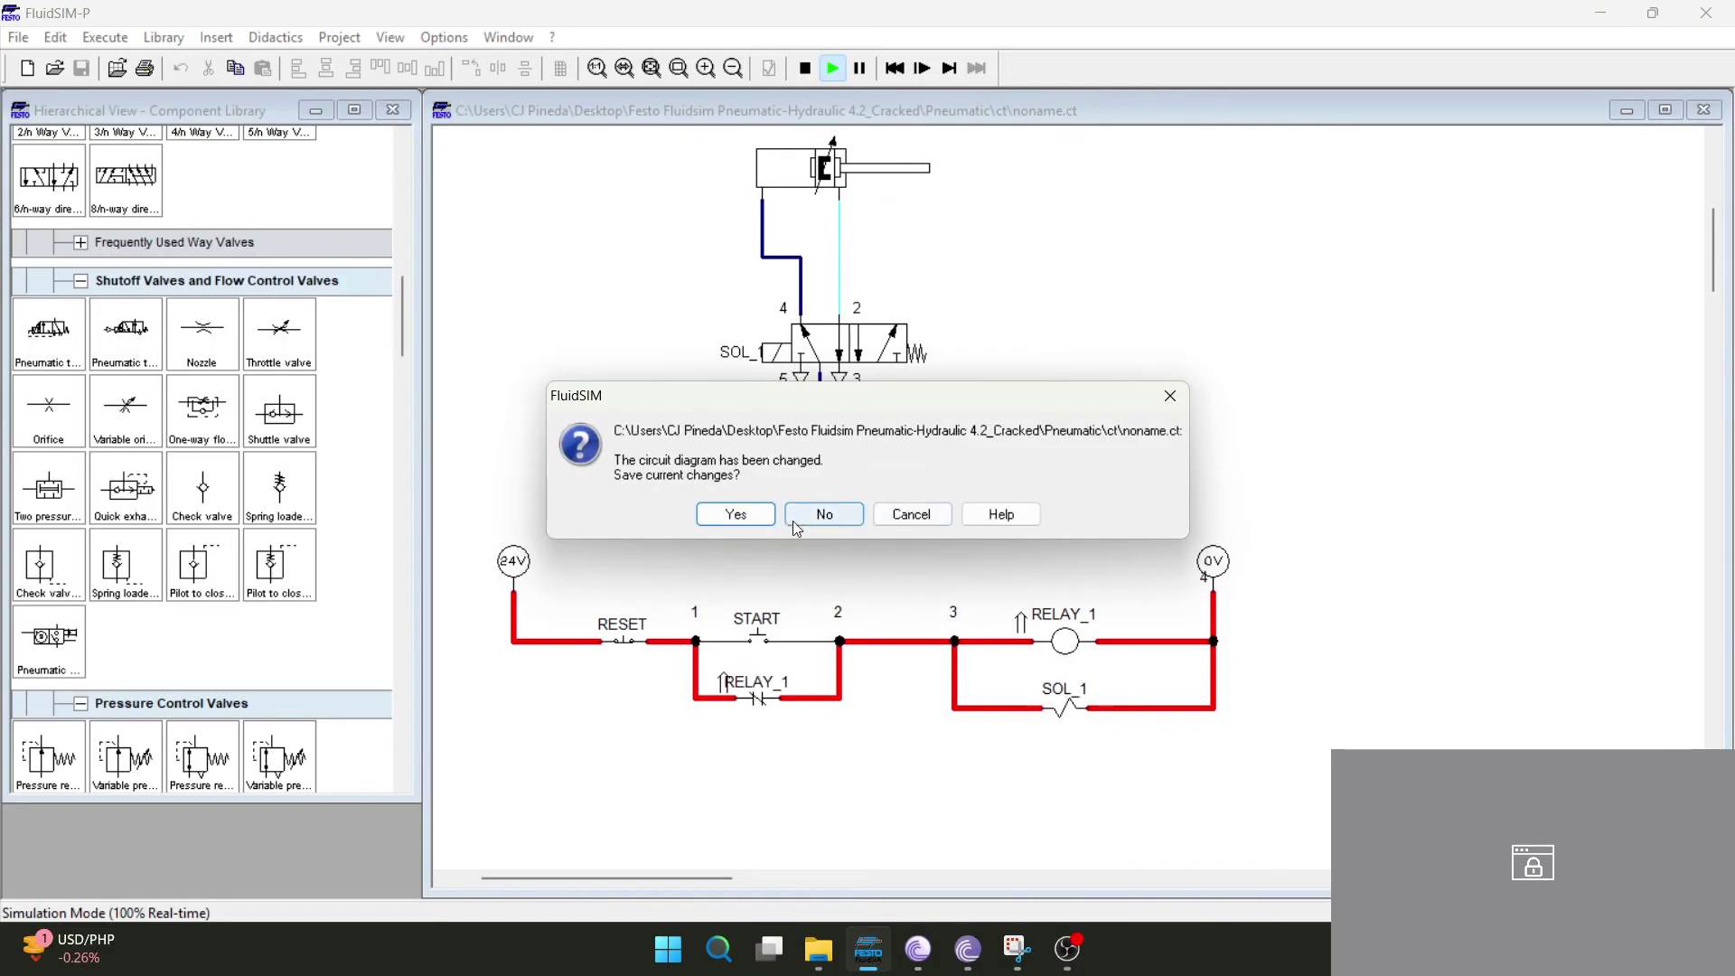
Discard changes to noname.ct and create a new blank circuit with File > New.
click(824, 514)
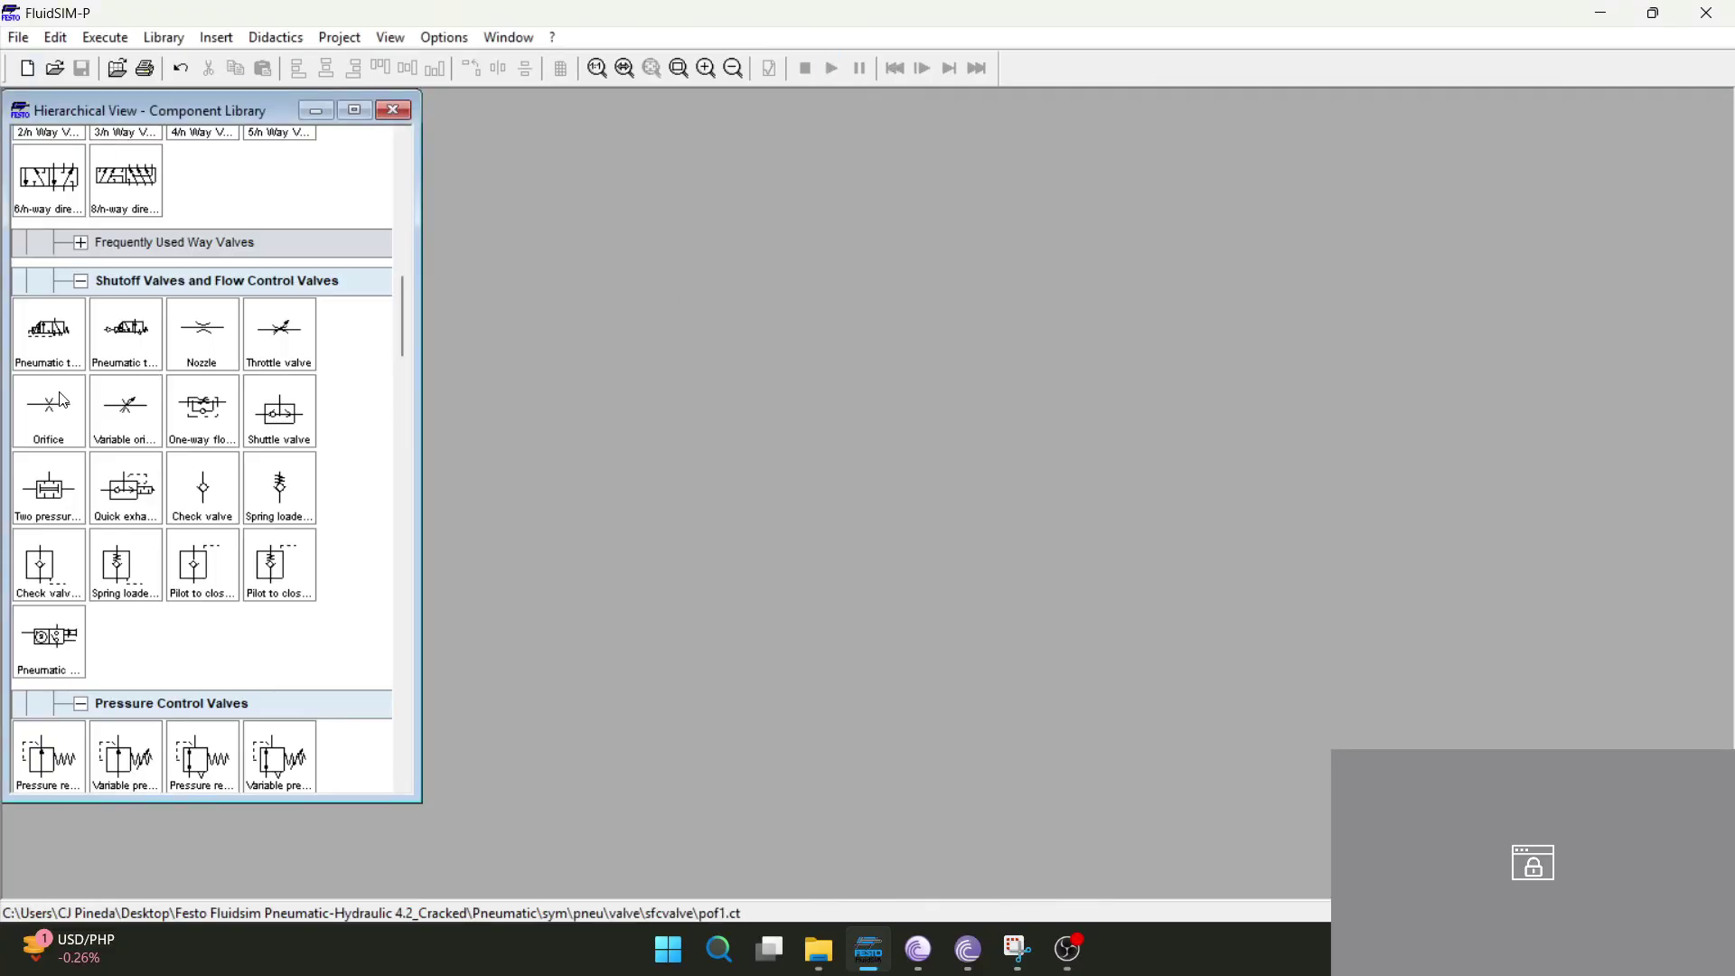
scroll(394, 252, up, 15)
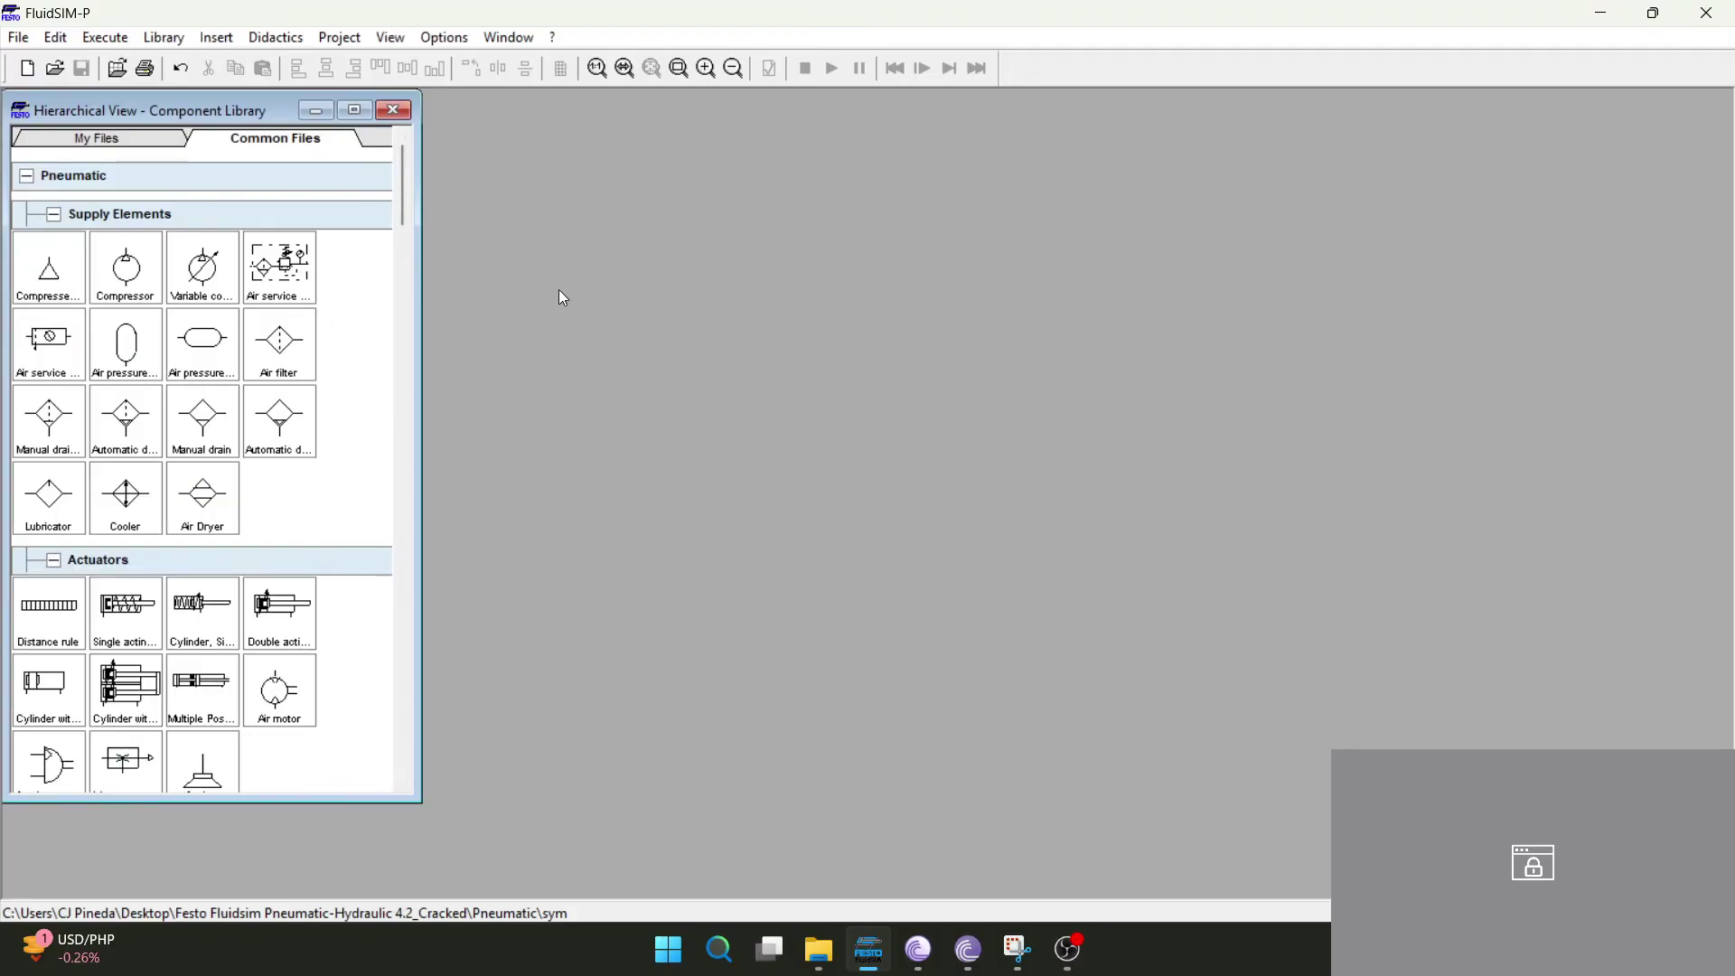
scroll(250, 571, down, 6)
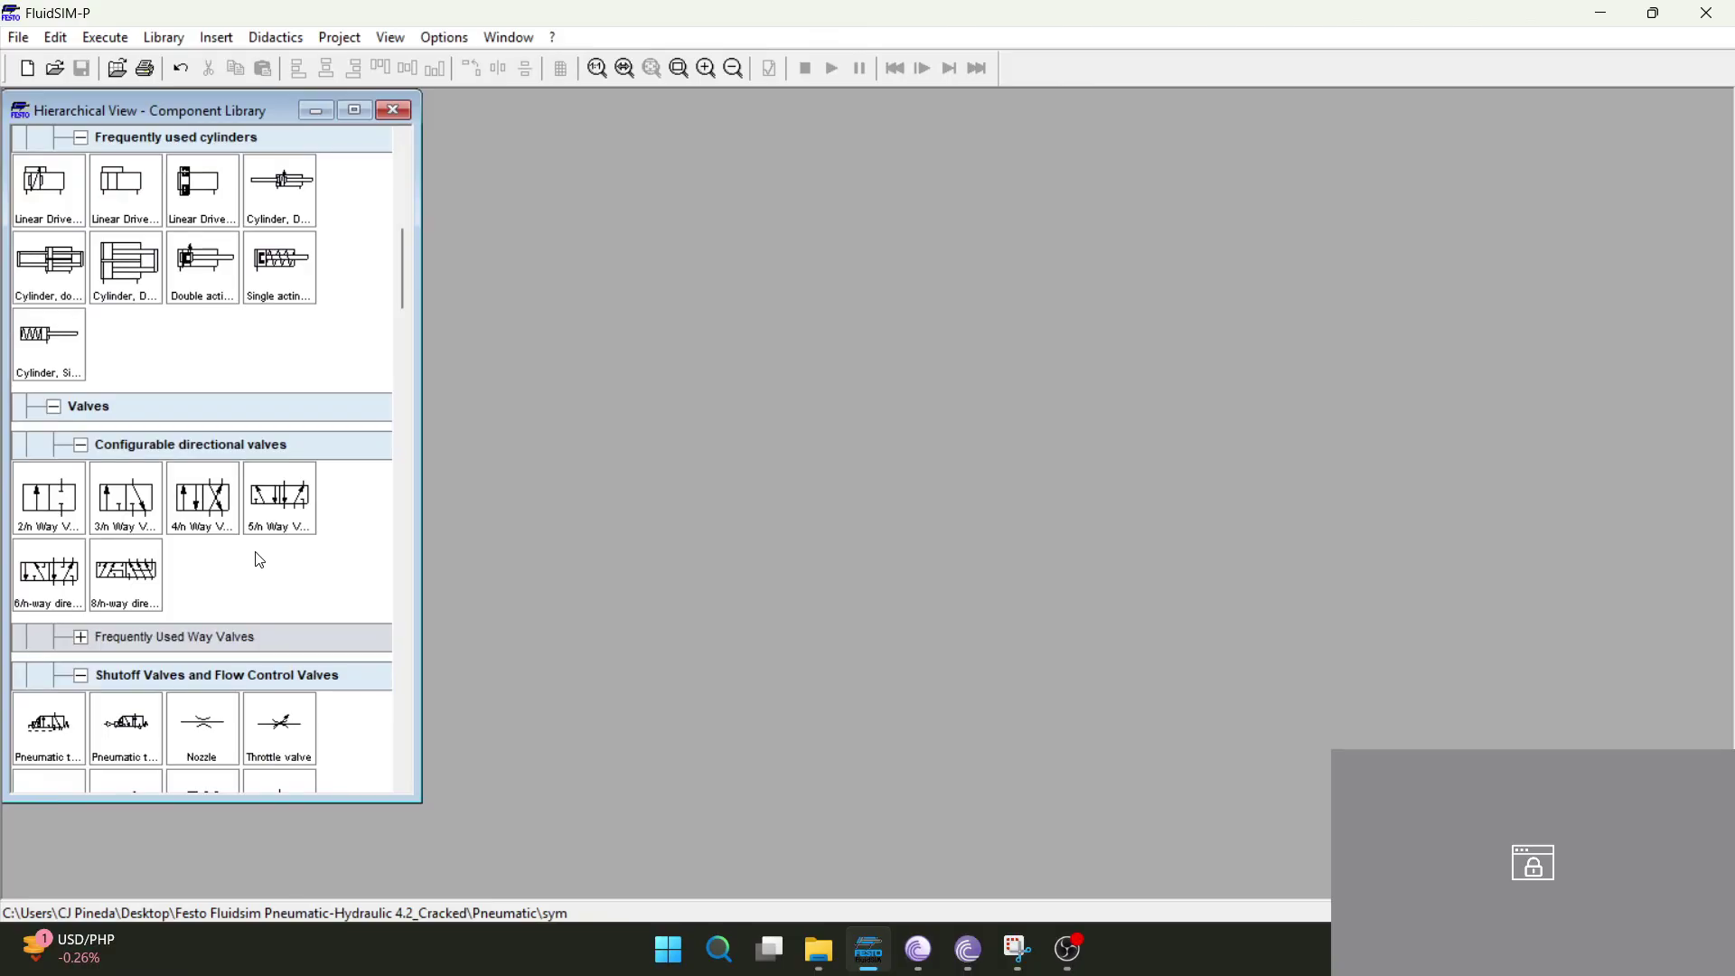
drag(397, 312, 445, 176)
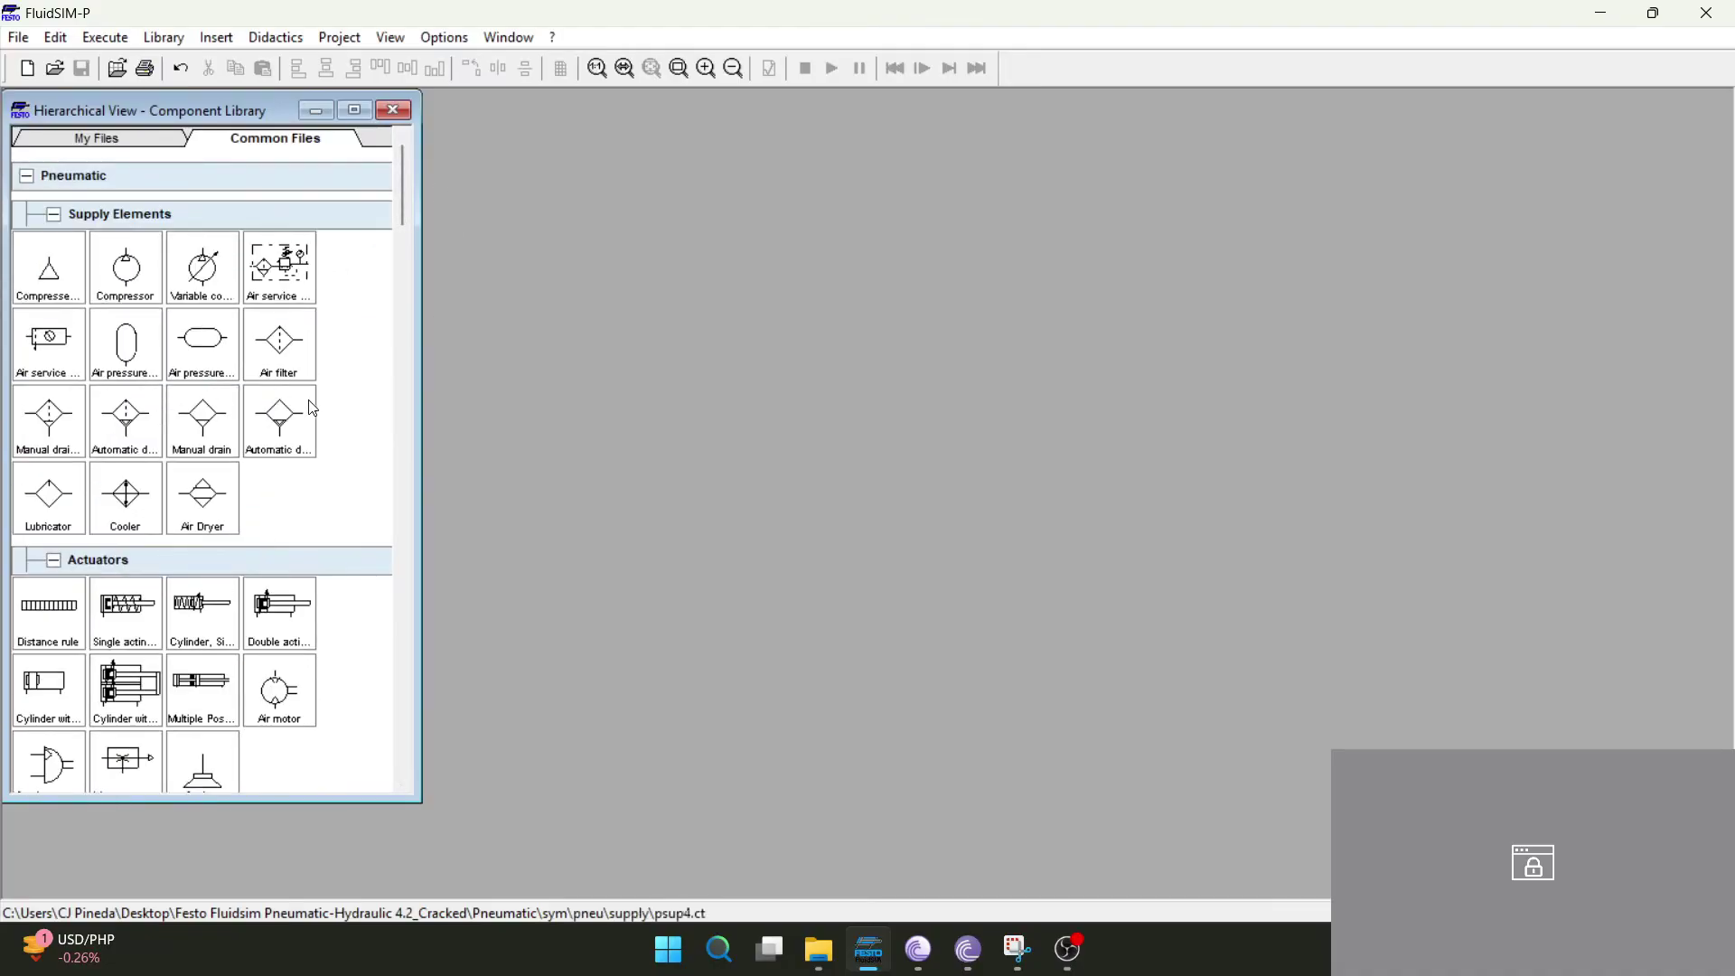
drag(404, 198, 509, 185)
click(19, 38)
click(54, 65)
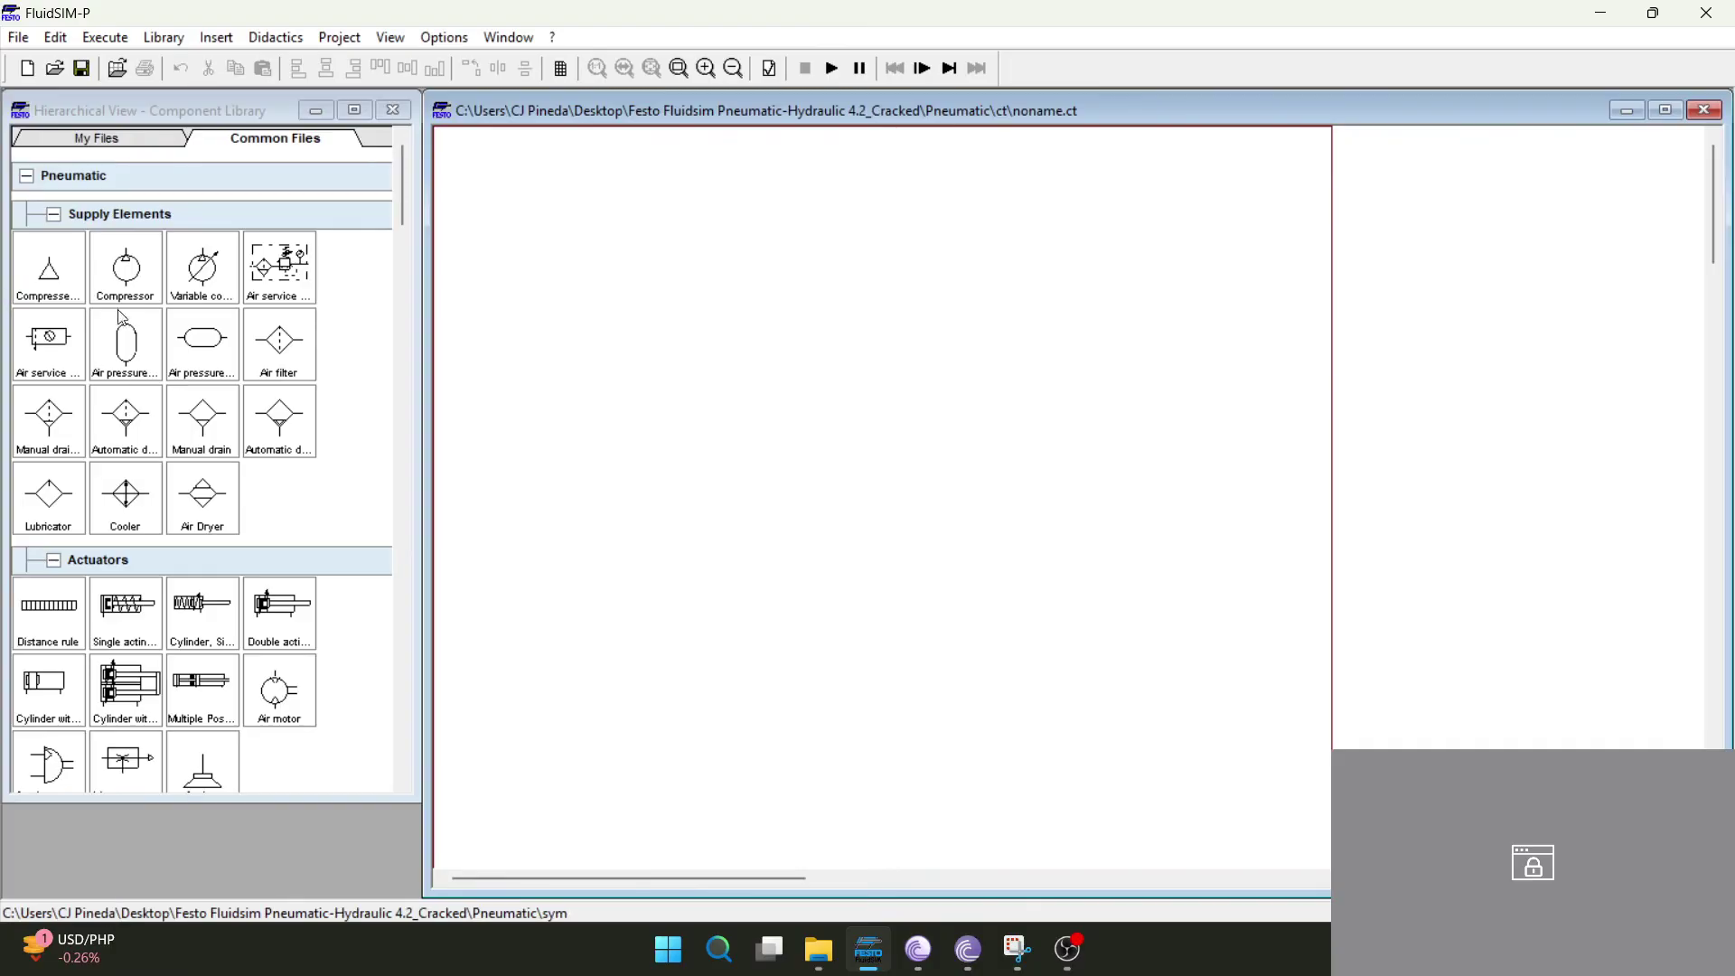
scroll(319, 498, down, 3)
scroll(316, 490, down, 1)
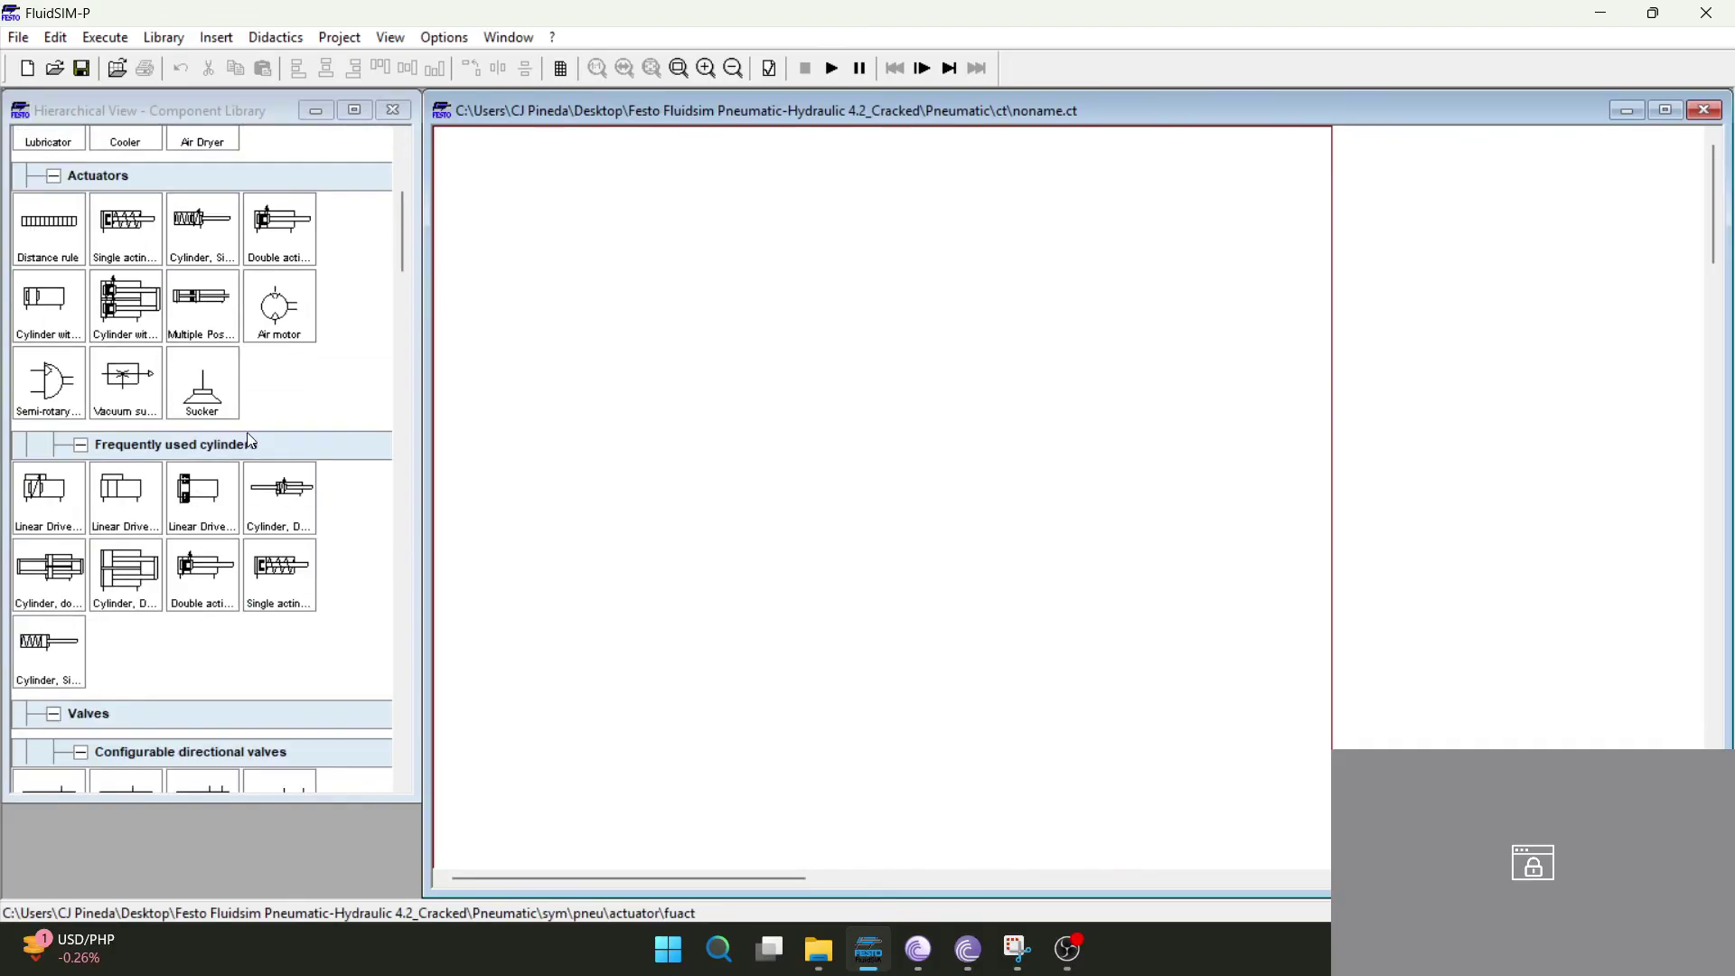
scroll(320, 416, down, 2)
scroll(327, 398, up, 2)
scroll(257, 399, down, 3)
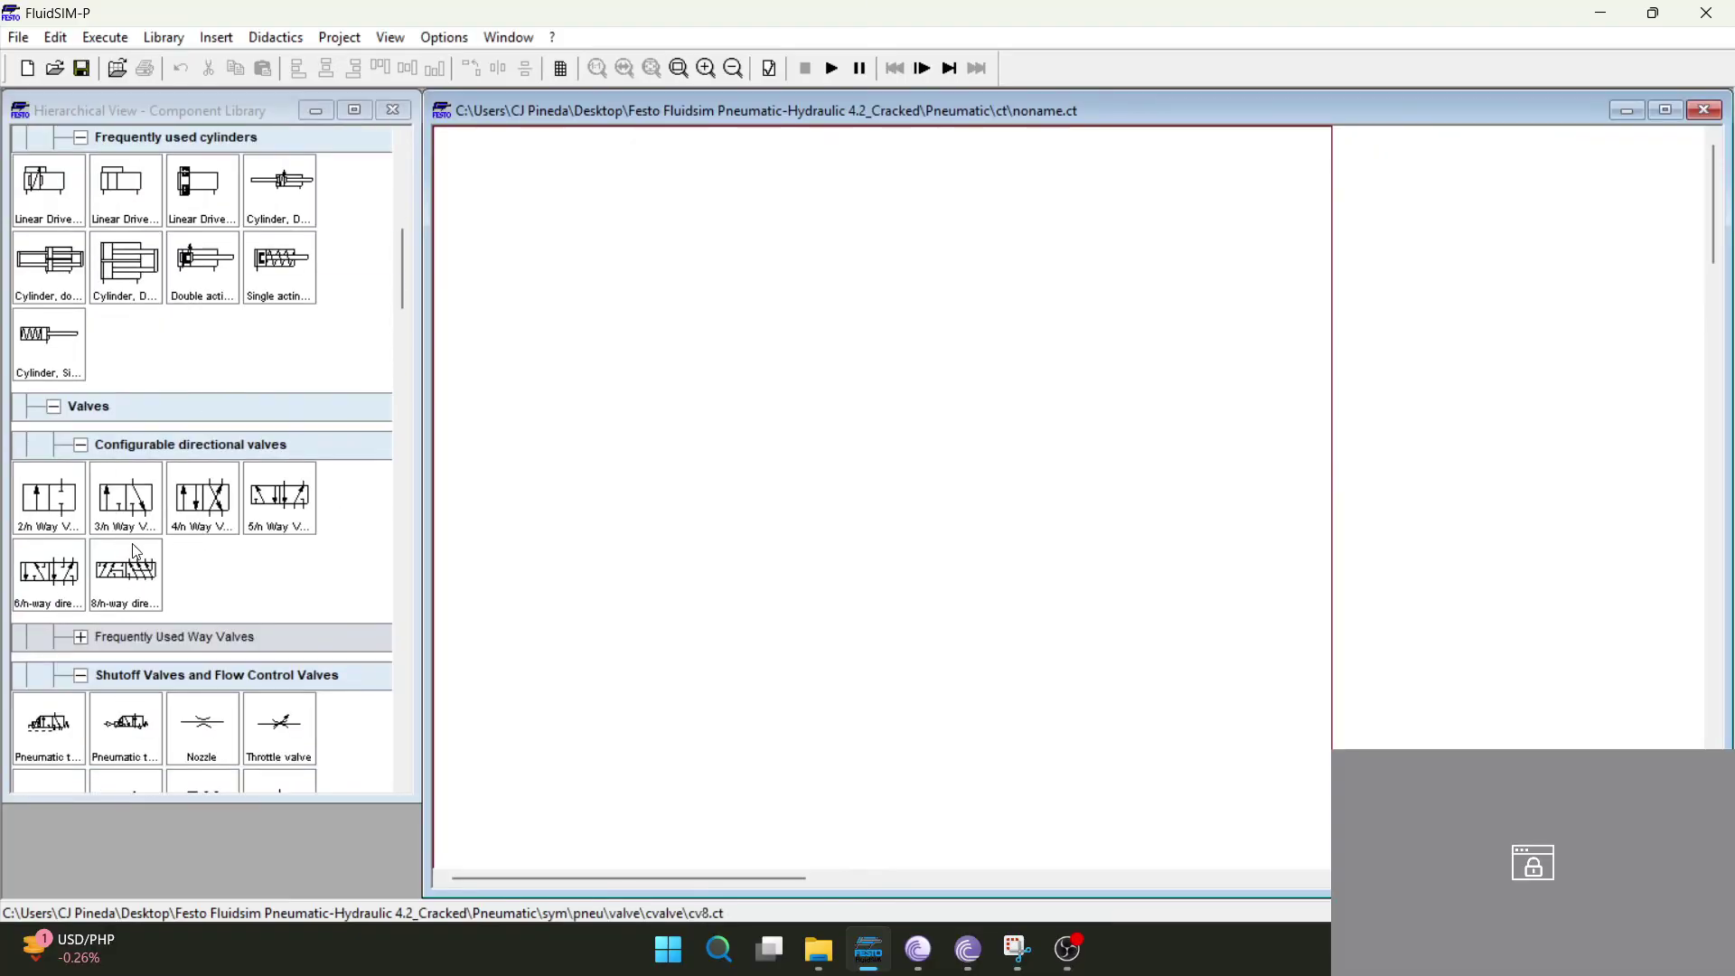
scroll(298, 520, down, 6)
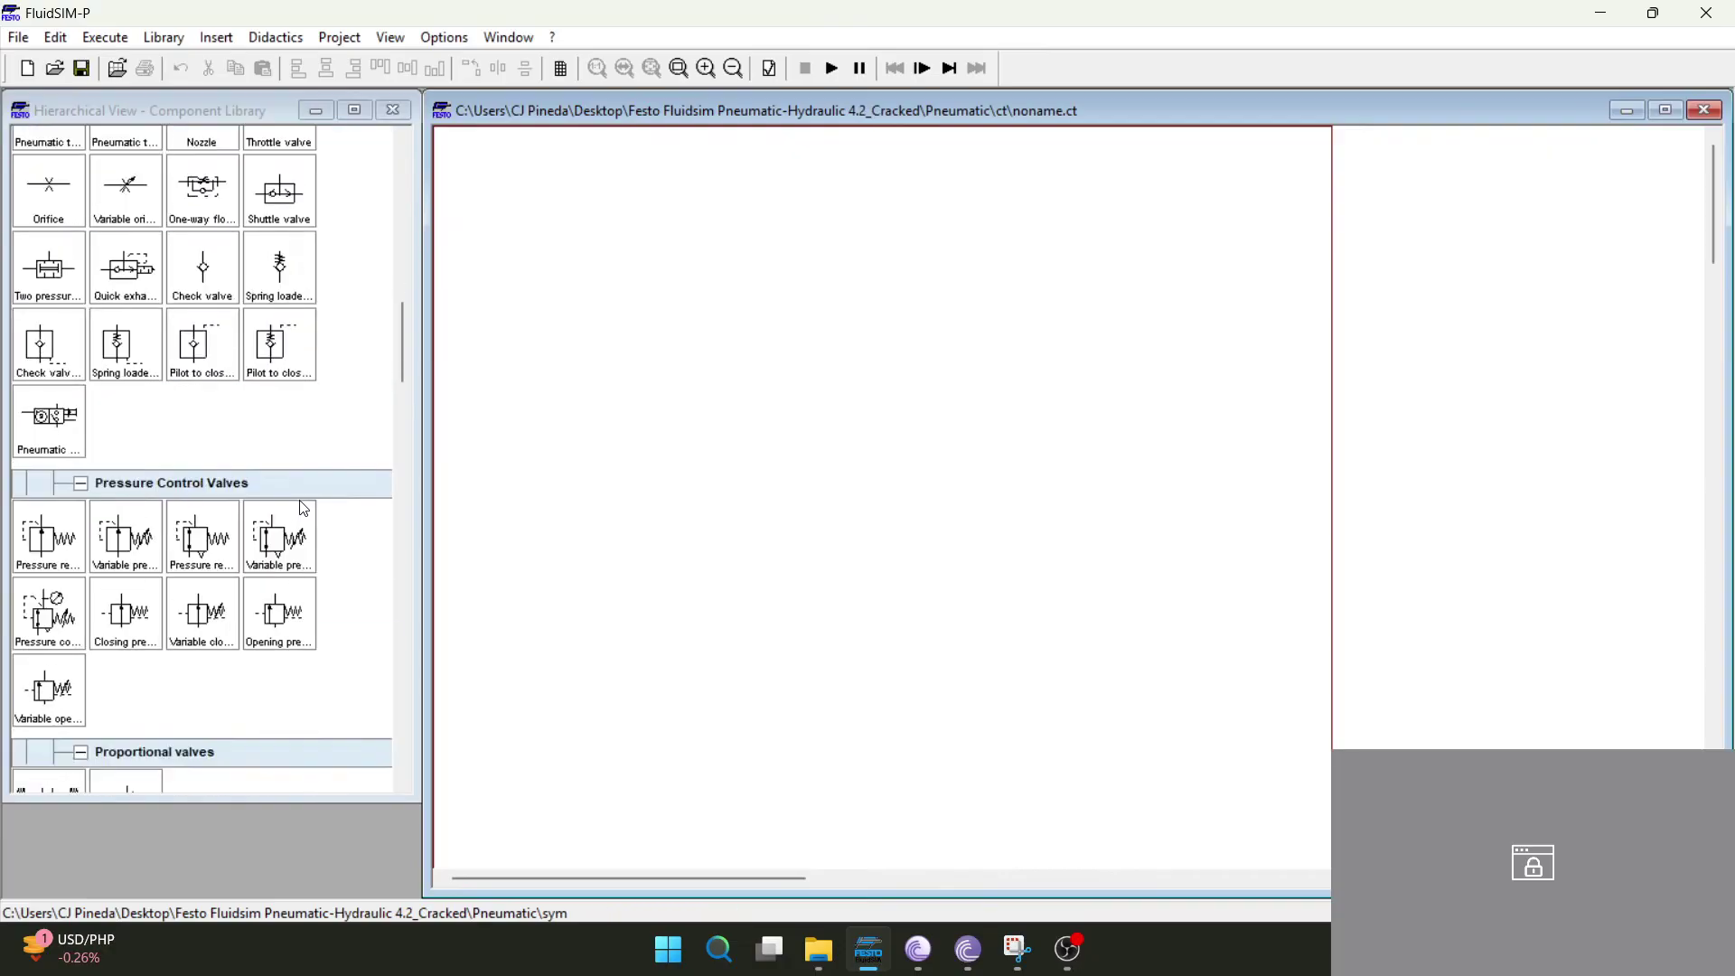
scroll(302, 508, down, 5)
scroll(260, 494, down, 3)
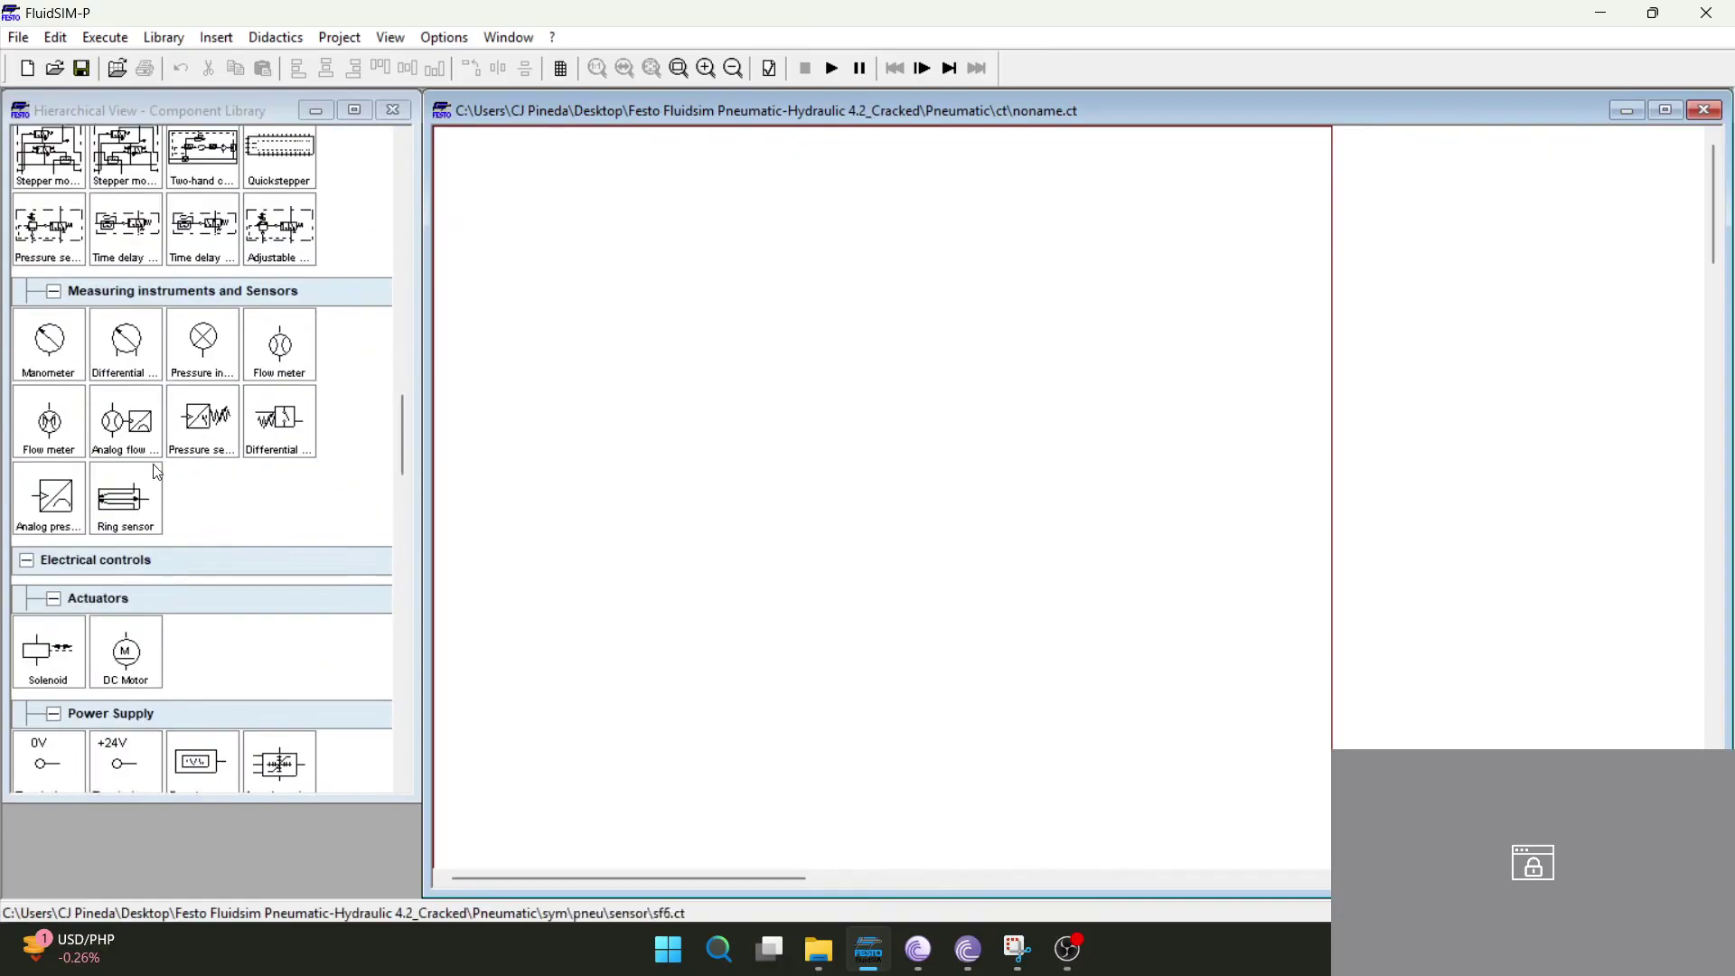
scroll(262, 472, down, 6)
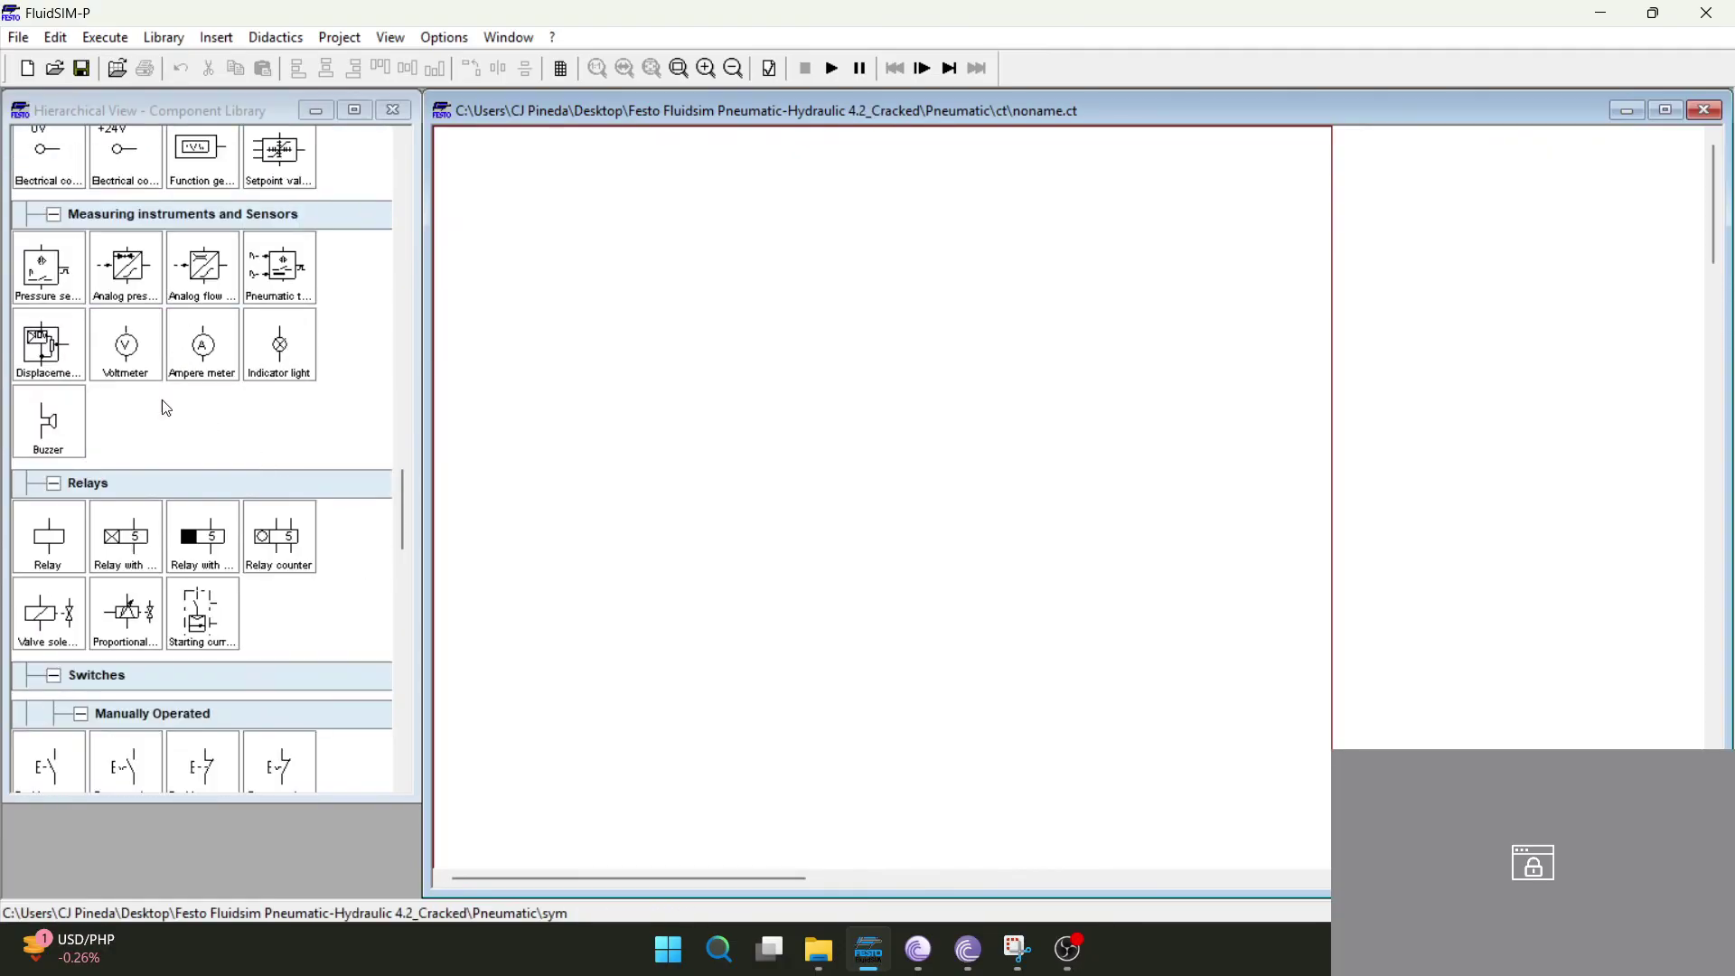
drag(402, 527, 398, 194)
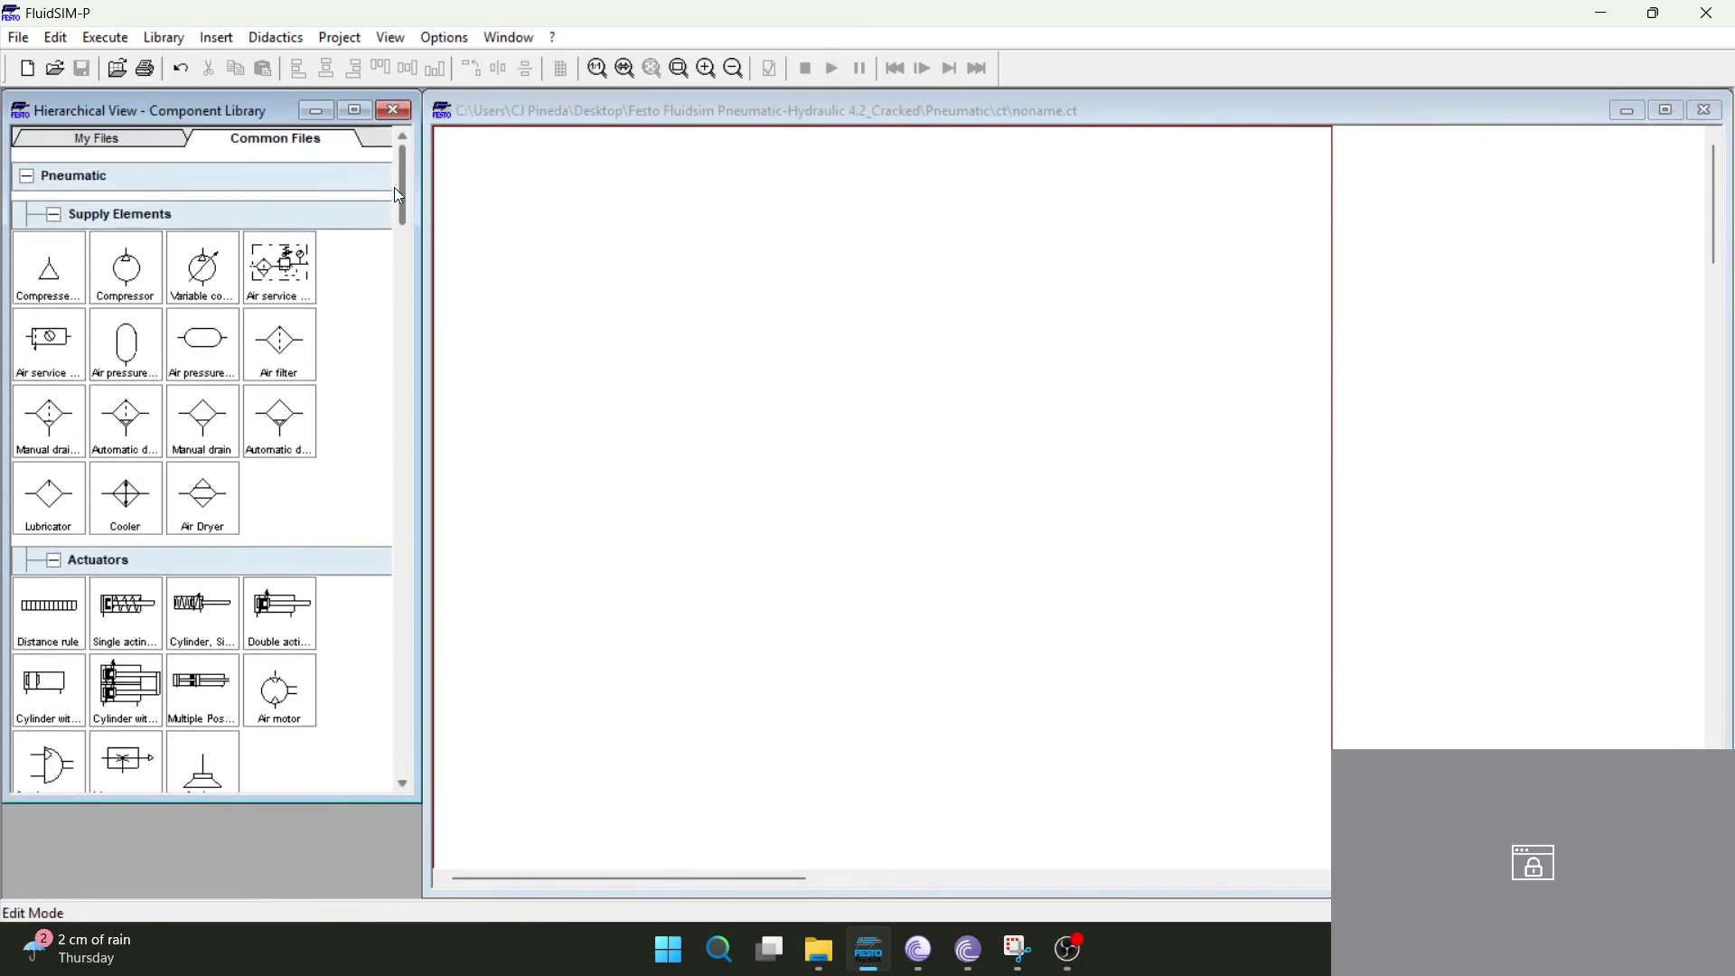
click(684, 296)
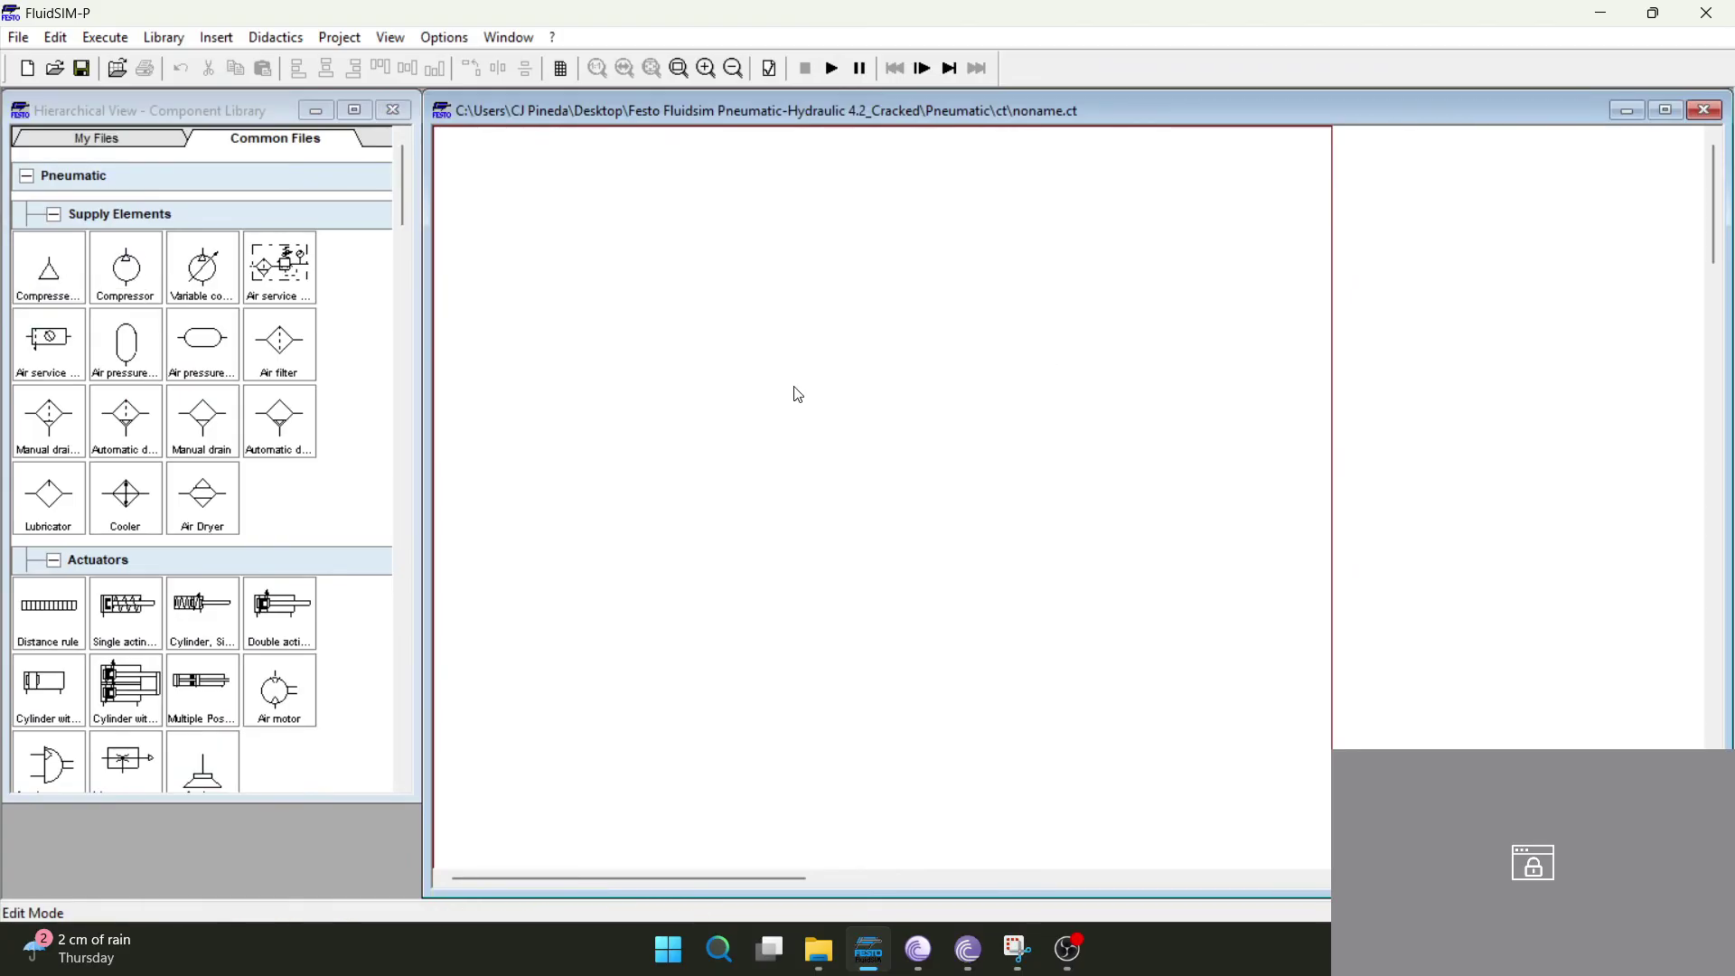
Place a compressed air supply and a double-acting cylinder on the sheet.
drag(44, 274, 833, 453)
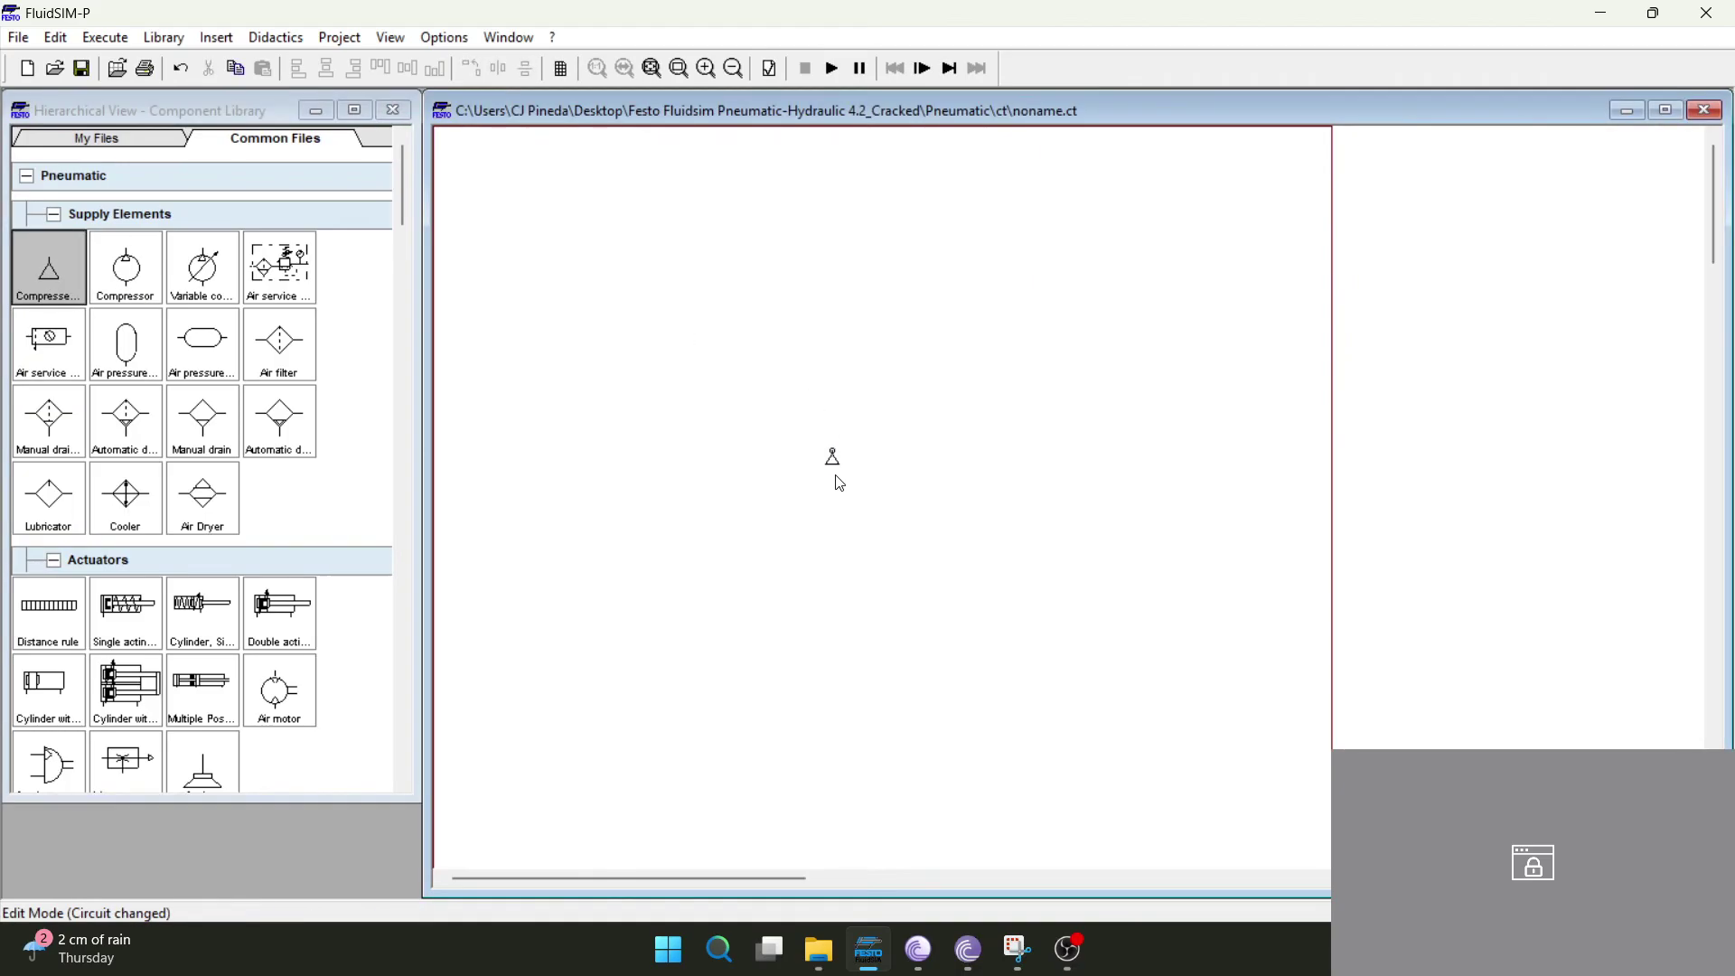
scroll(353, 547, down, 1)
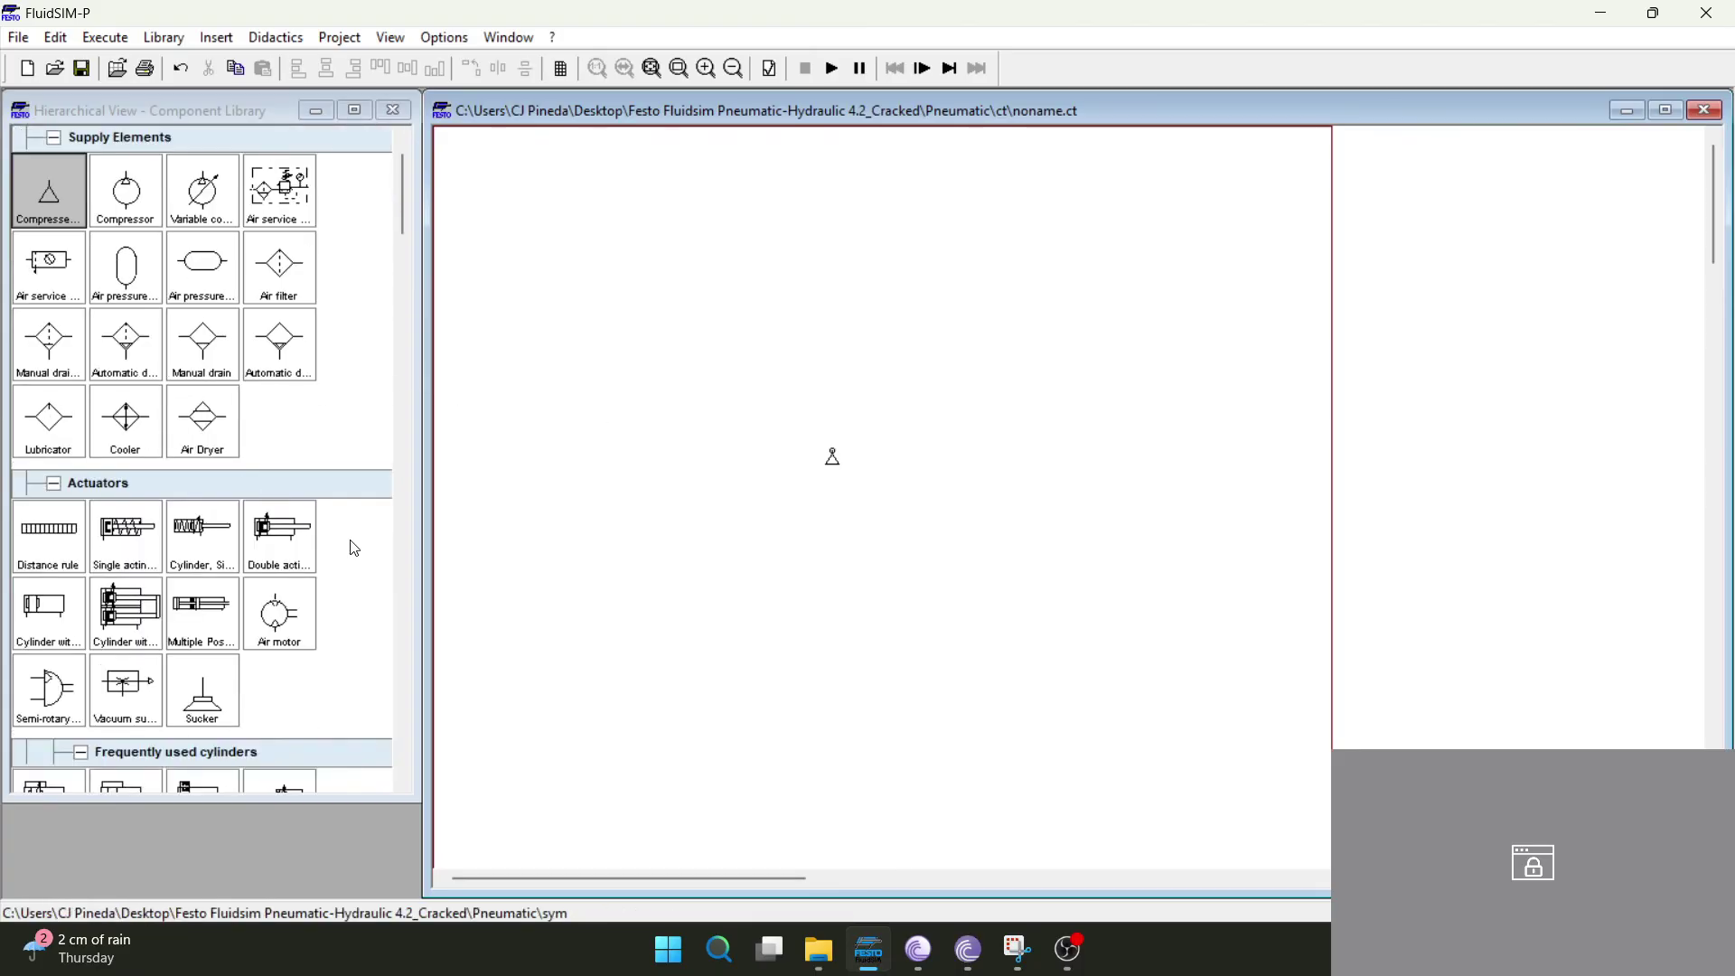
drag(279, 533, 769, 253)
click(337, 392)
key(Delete)
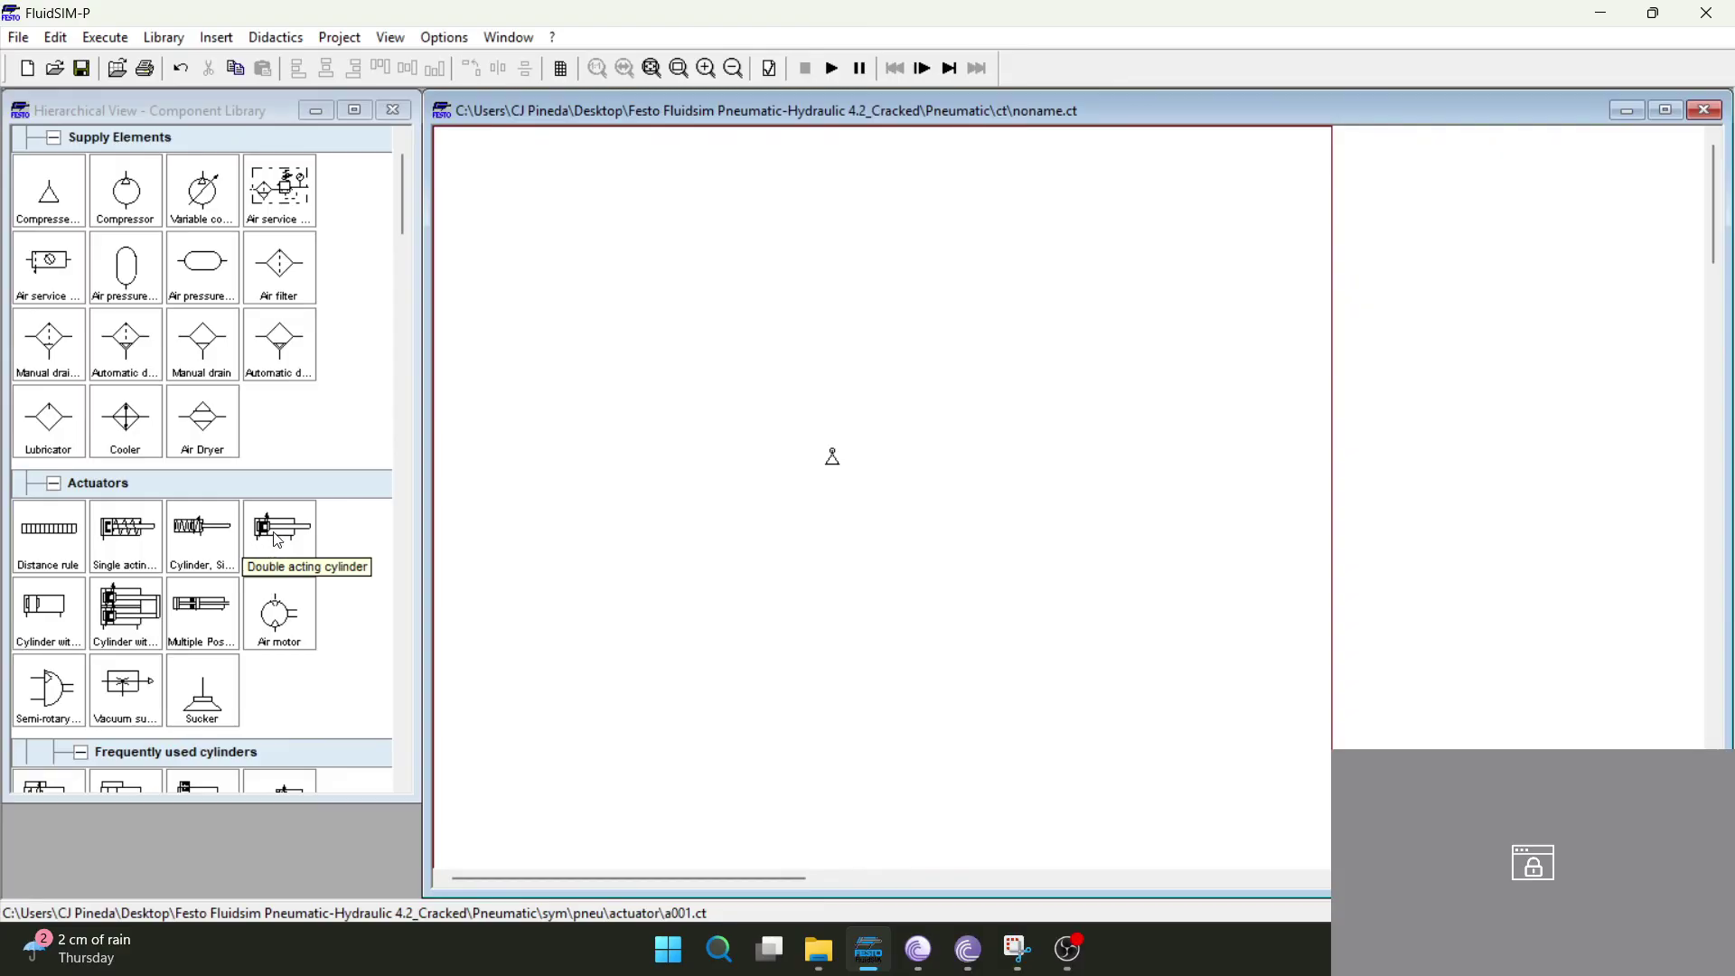
drag(277, 540, 849, 251)
click(666, 382)
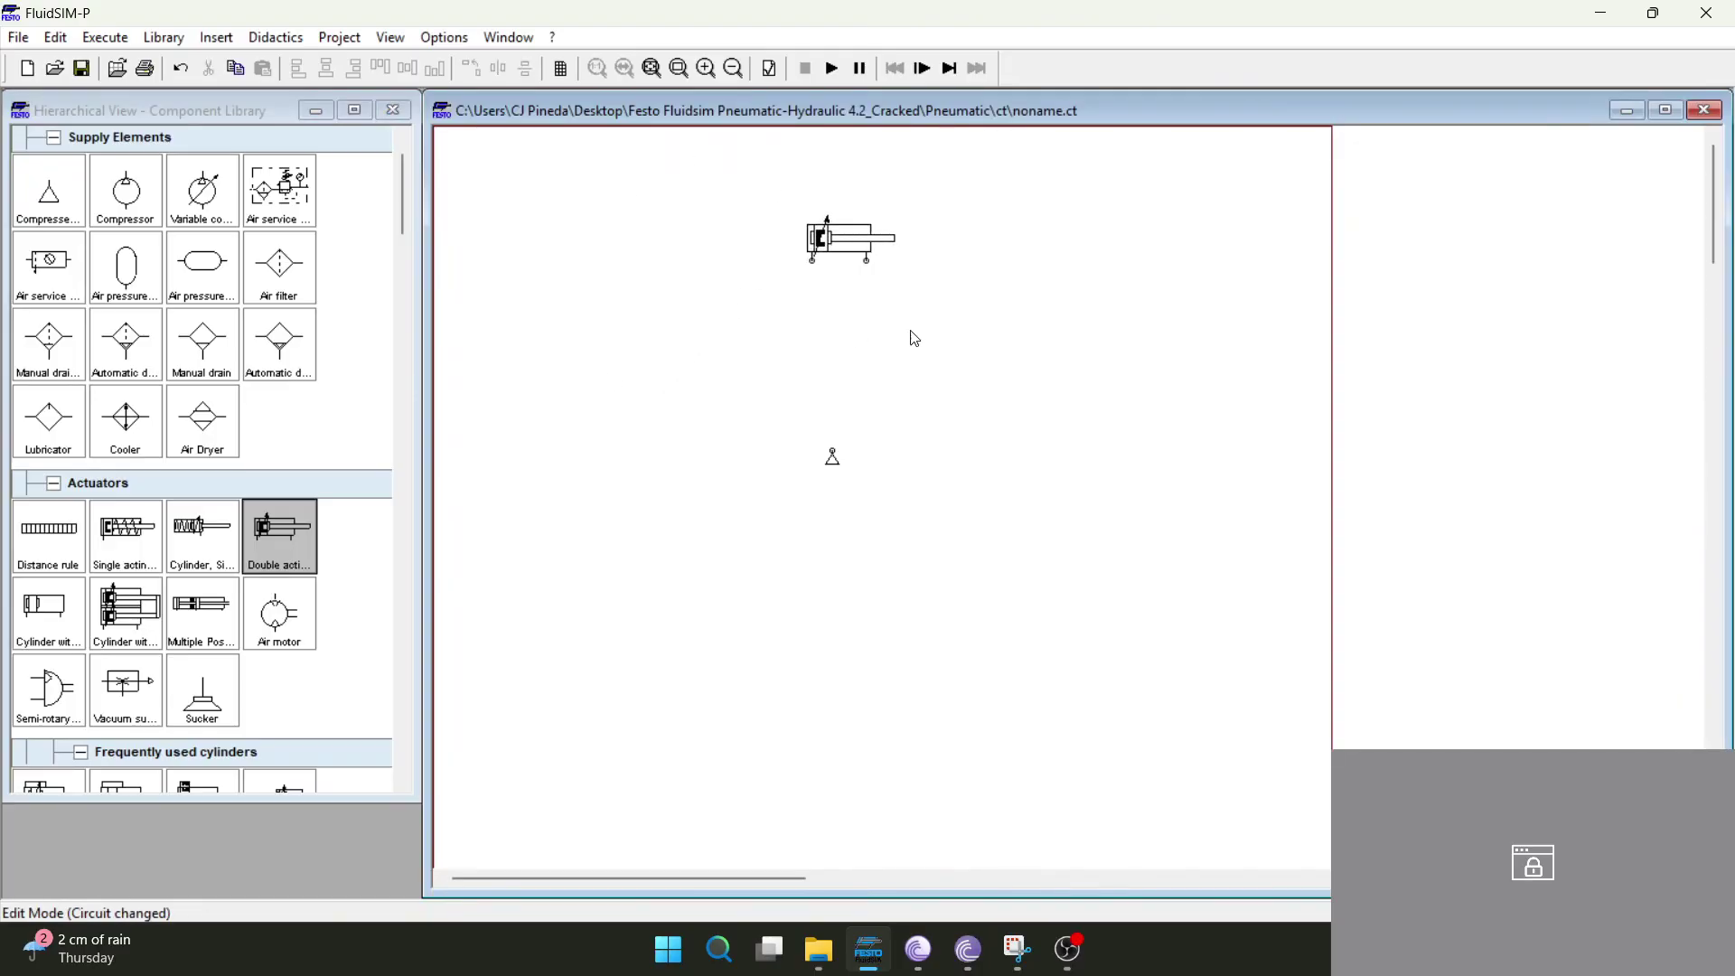
Zoom in and move the air supply down below the cylinder.
click(706, 67)
click(706, 67)
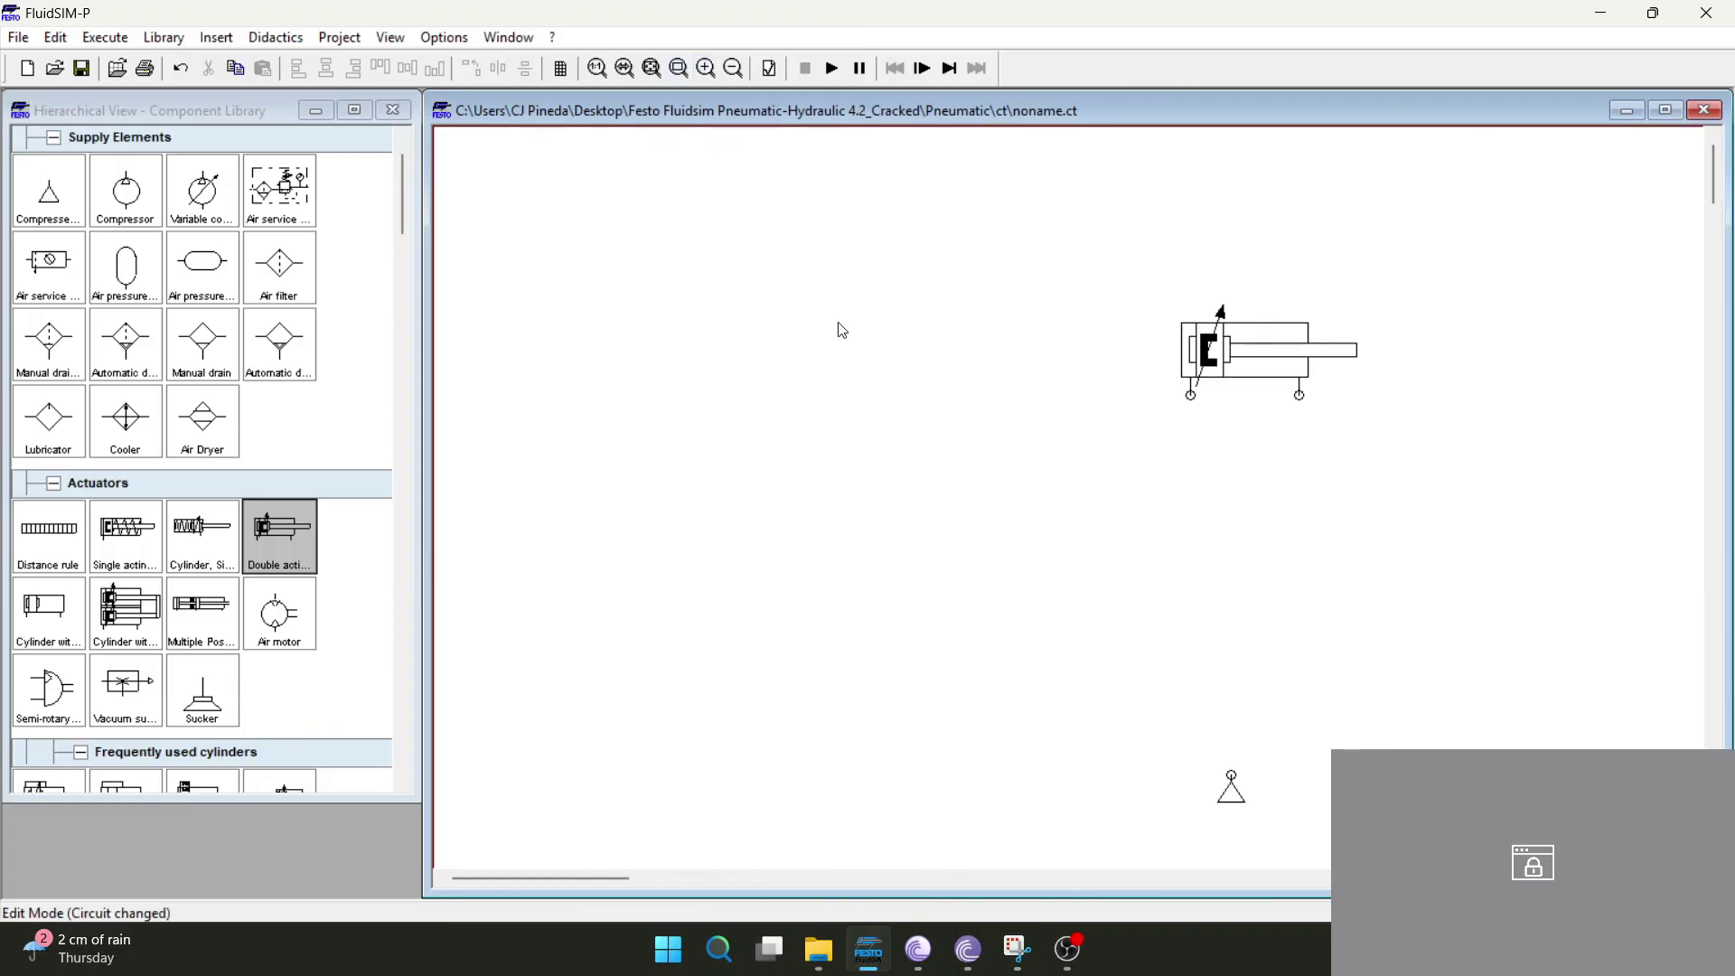
mouse_move(593, 880)
mouse_down()
mouse_move(763, 877)
mouse_move(627, 879)
mouse_up()
scroll(903, 651, down, 3)
drag(965, 673, 965, 701)
click(651, 565)
scroll(287, 506, down, 3)
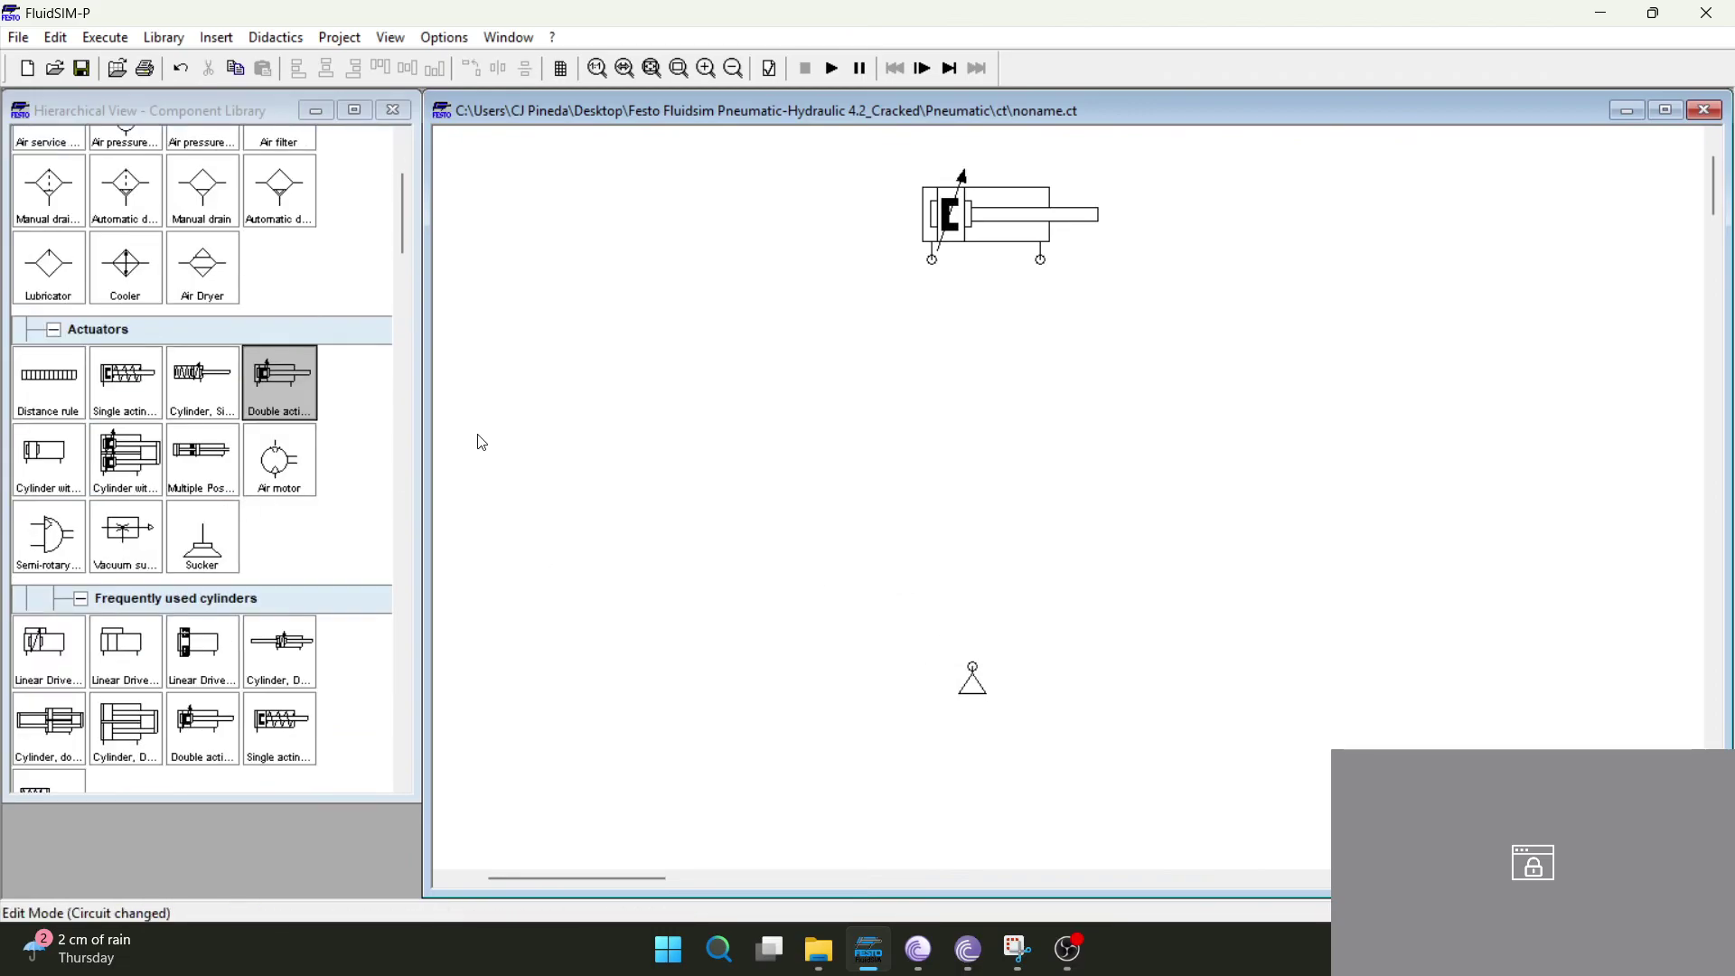
scroll(298, 438, down, 5)
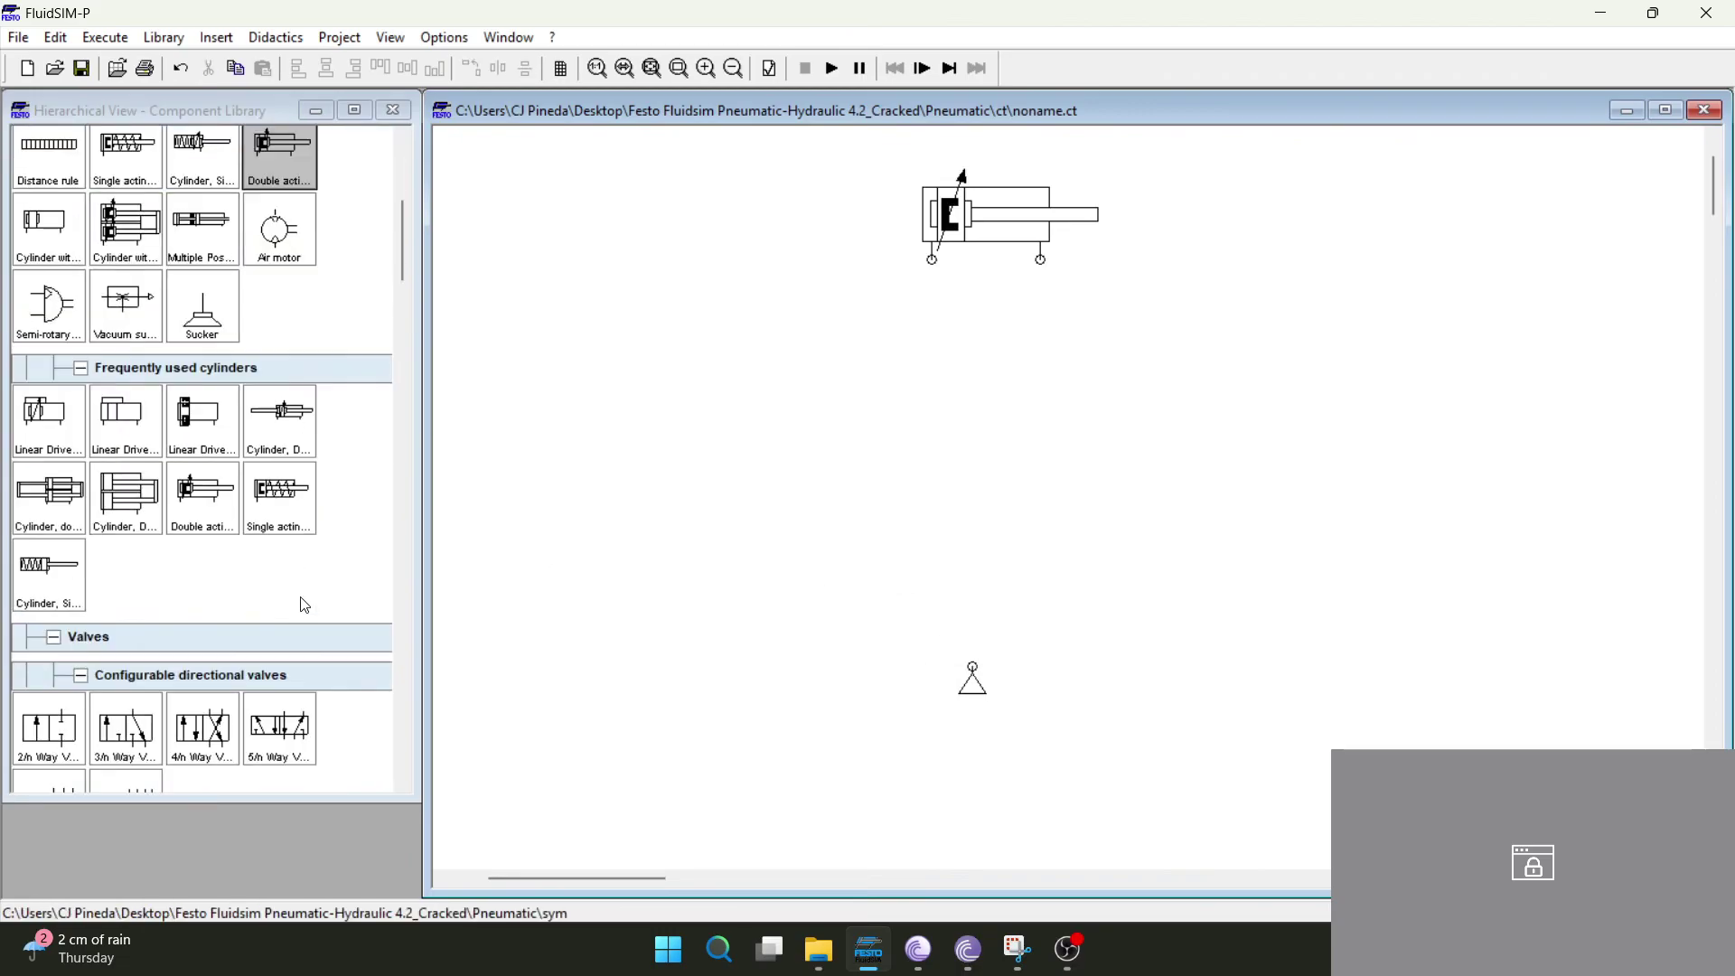
scroll(307, 587, down, 1)
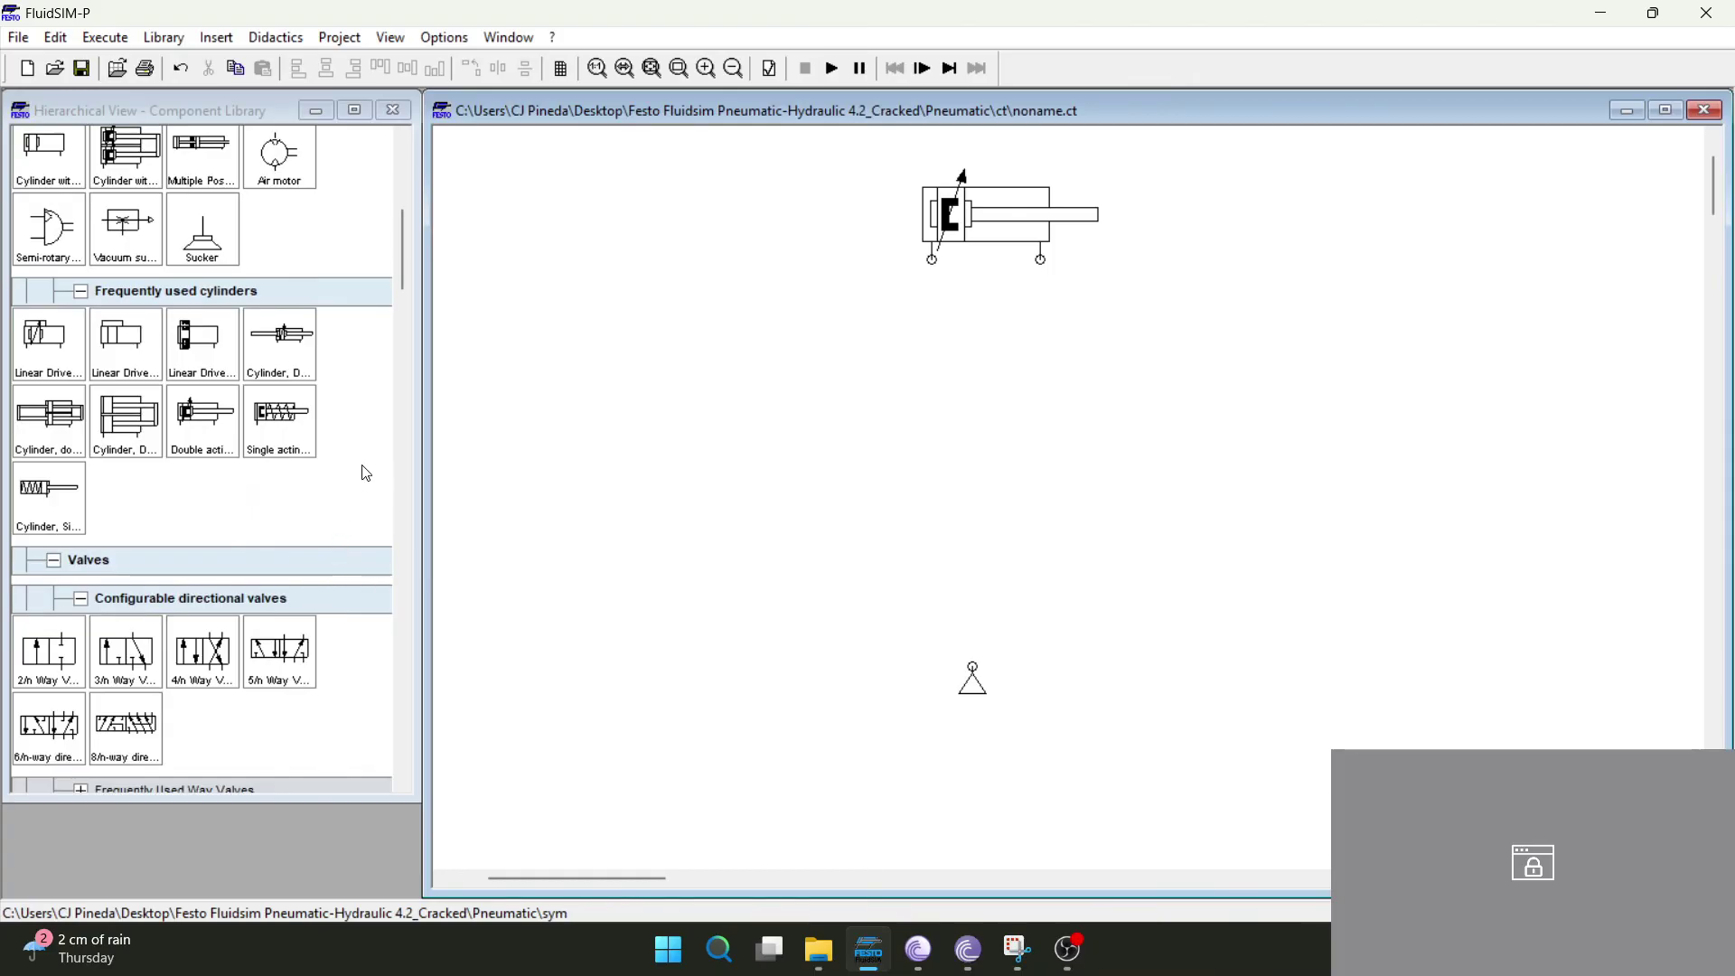
Place a 5/n-way valve below the cylinder and fine-tune its position.
drag(290, 666, 952, 442)
click(1013, 555)
click(938, 429)
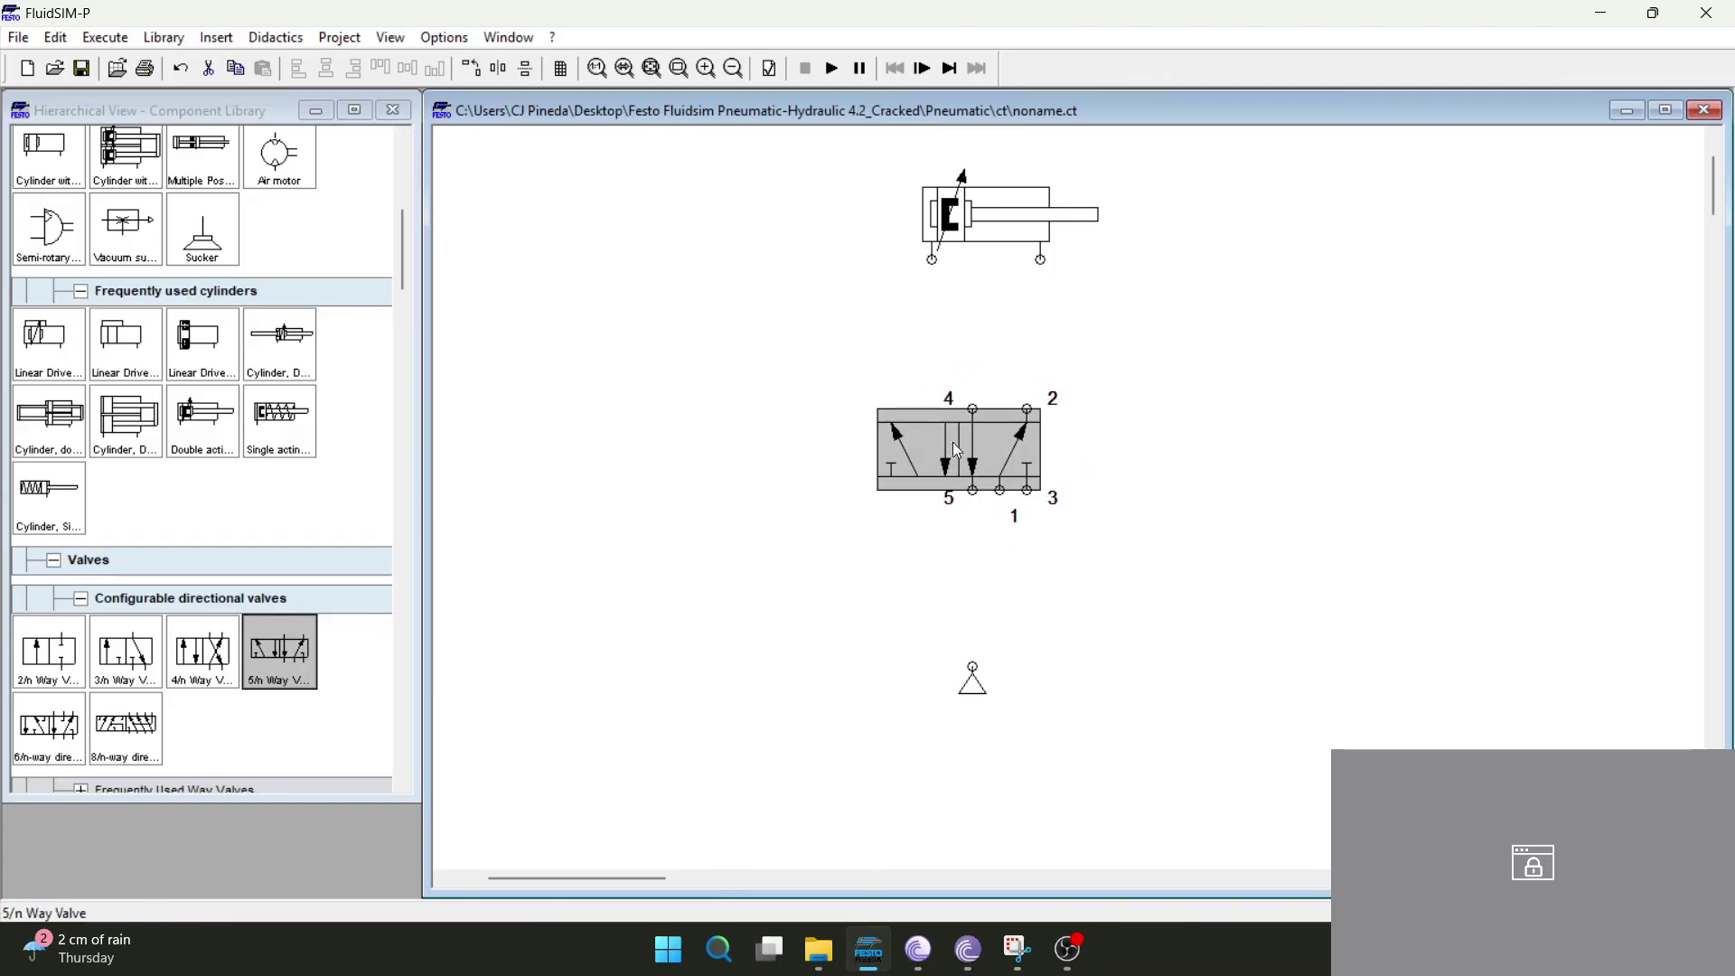
click(1210, 613)
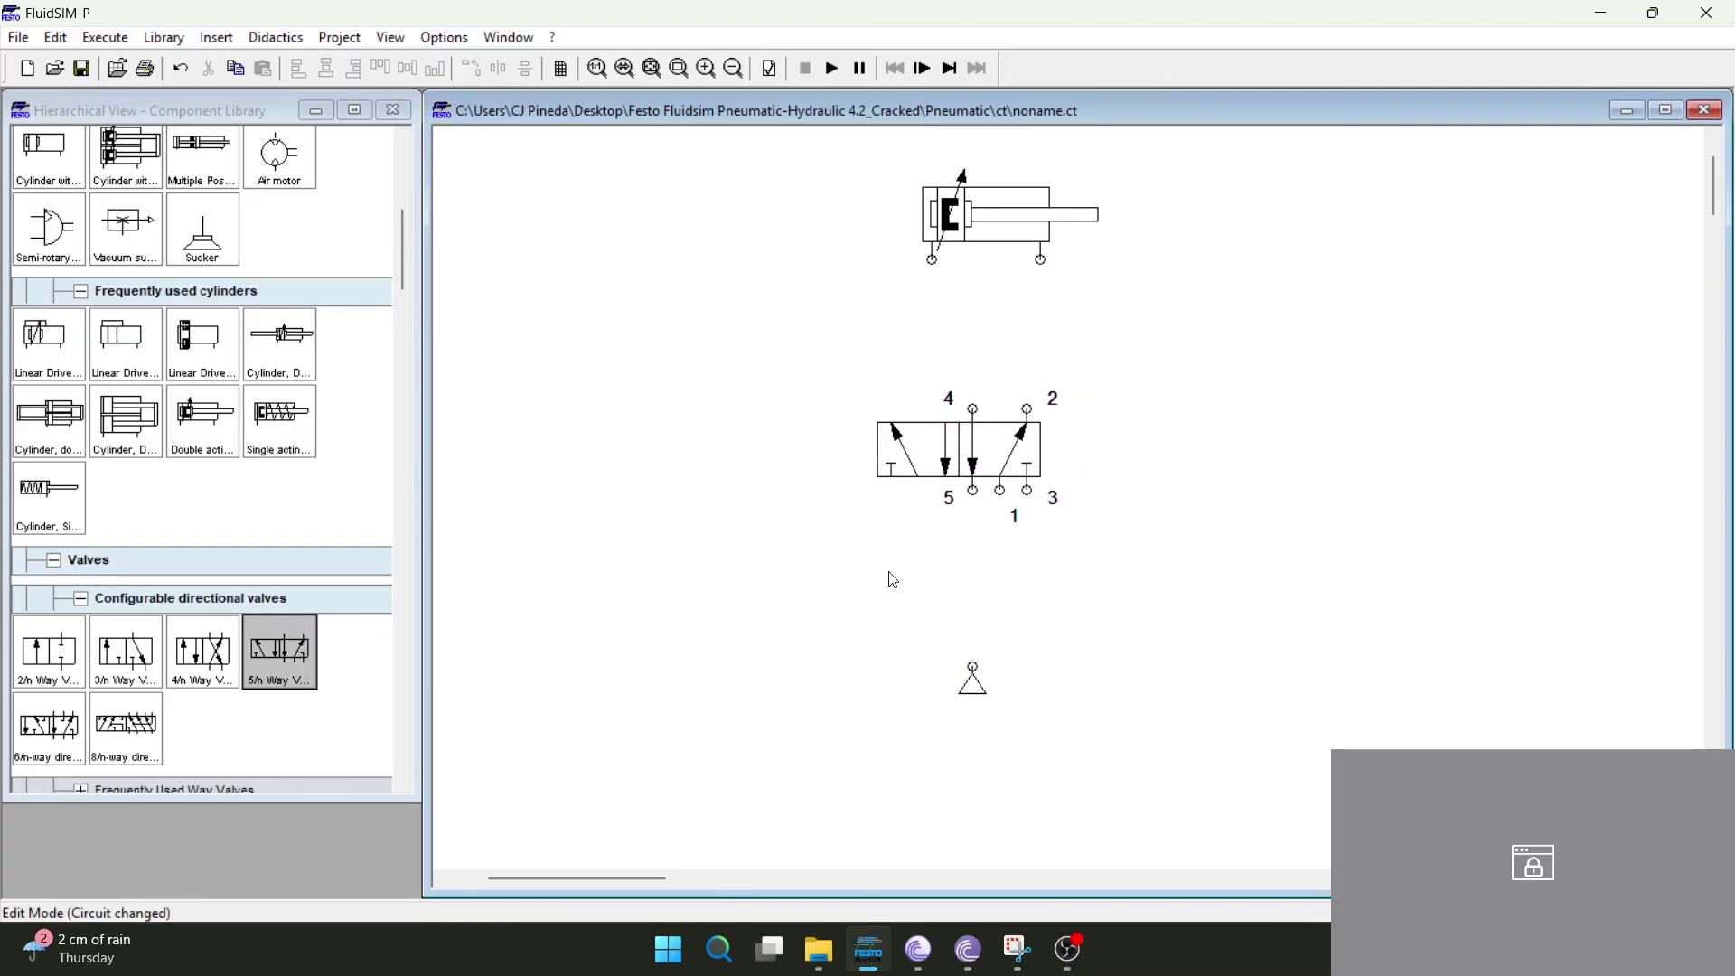
Pipe the air supply to port 1, port 2 to the cylinder's right port, port 4 to its left.
drag(973, 667, 1000, 489)
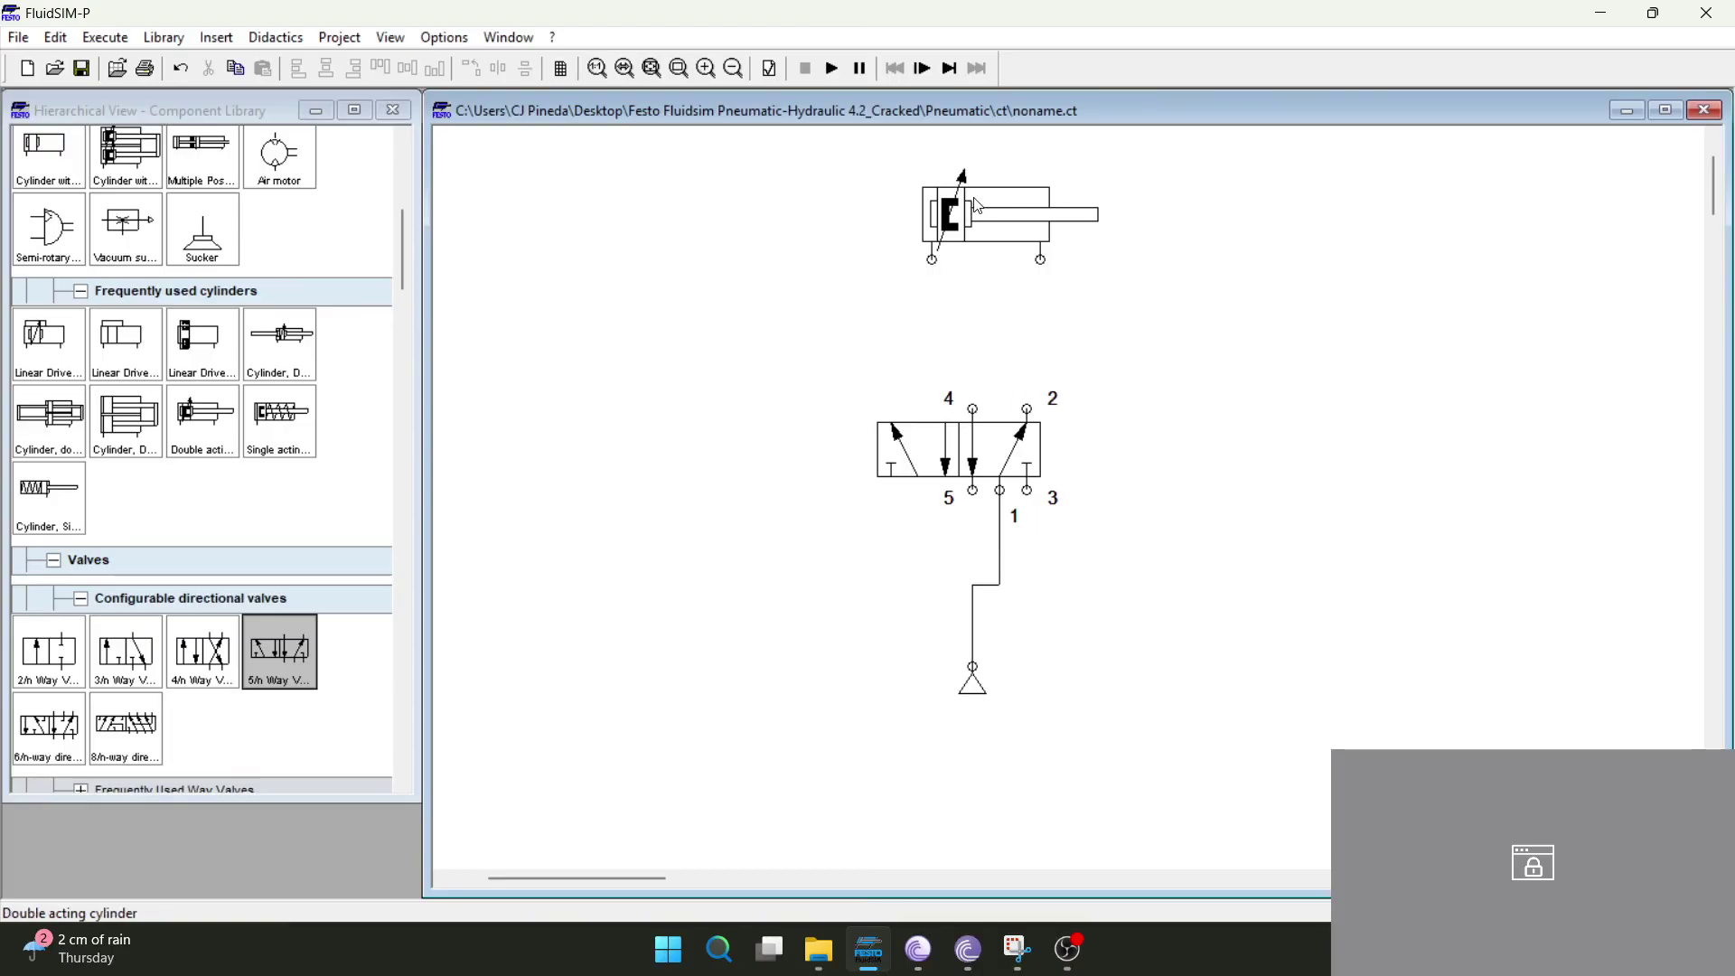
drag(1027, 409, 1040, 260)
drag(973, 409, 932, 259)
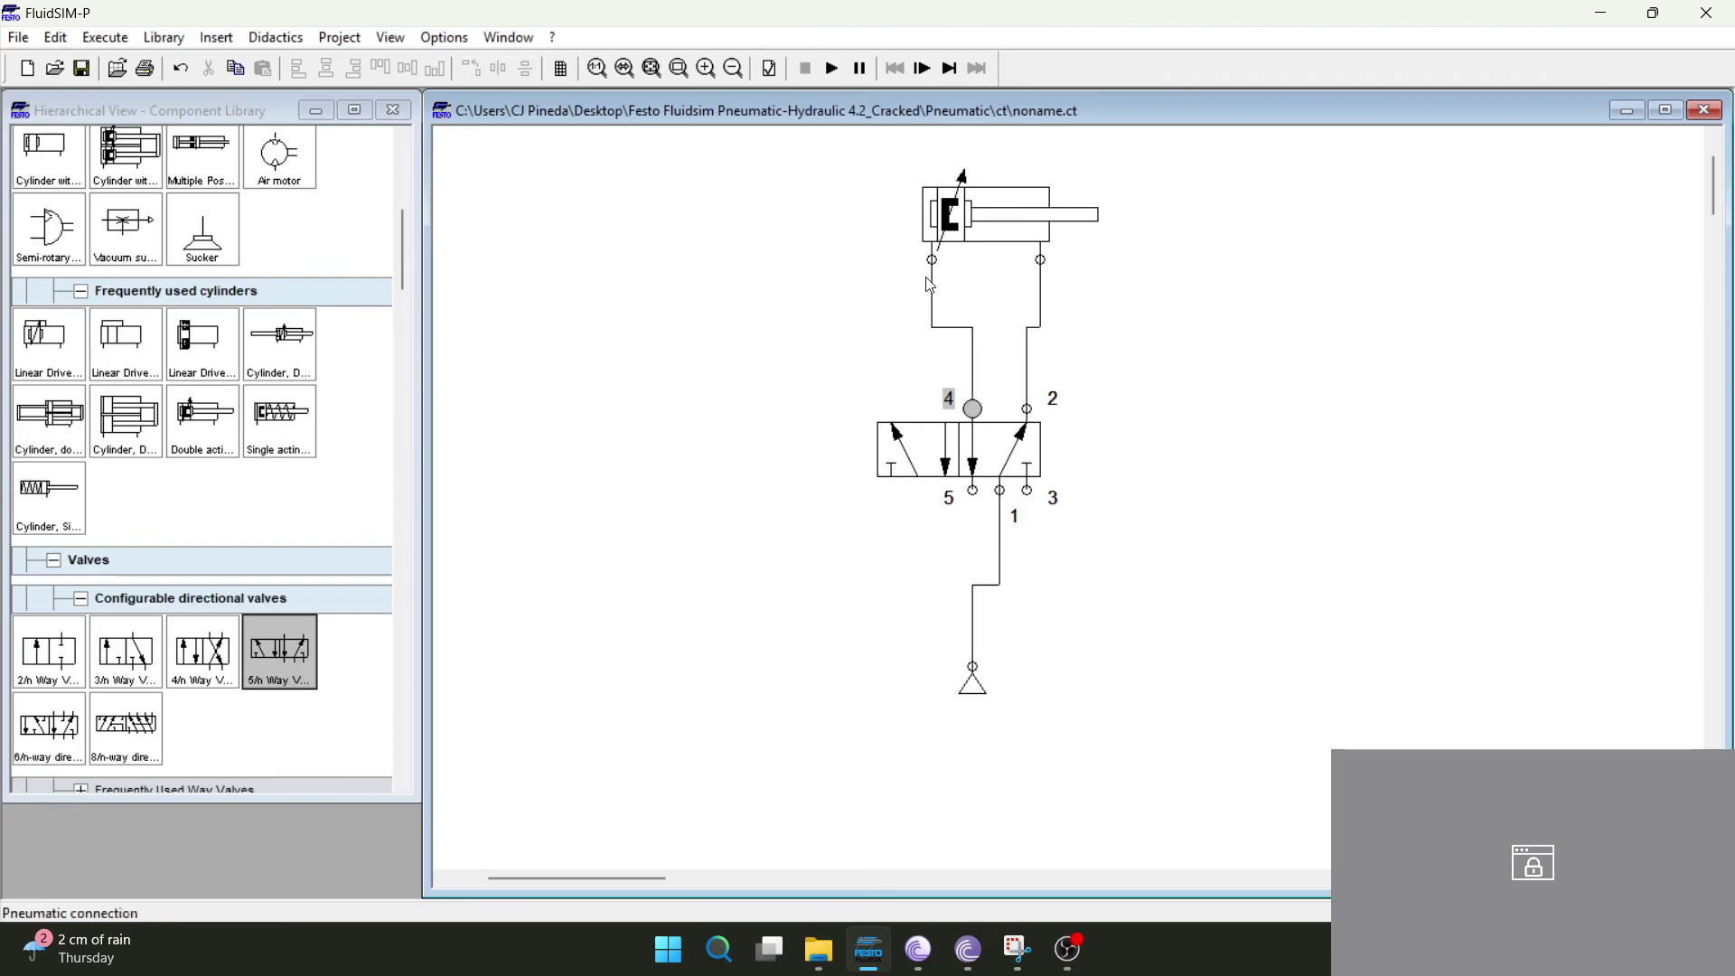
Give valve ports 5 and 3 the exhaust terminator in their connection settings.
double_click(961, 497)
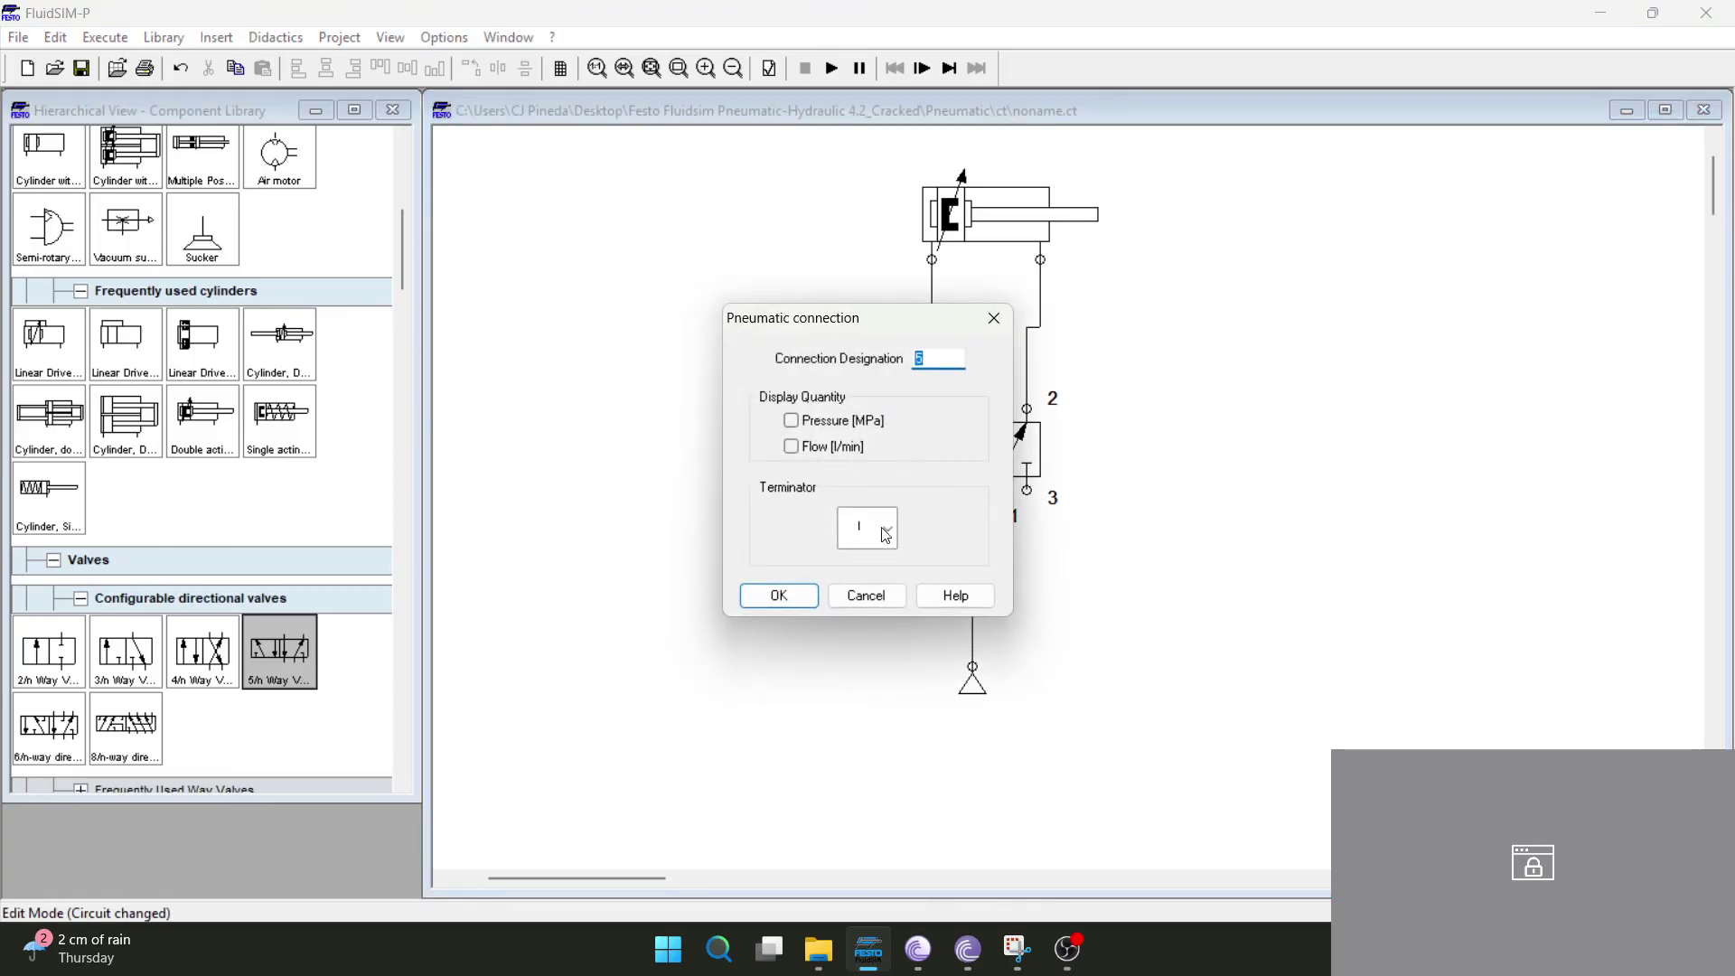
click(882, 533)
click(866, 694)
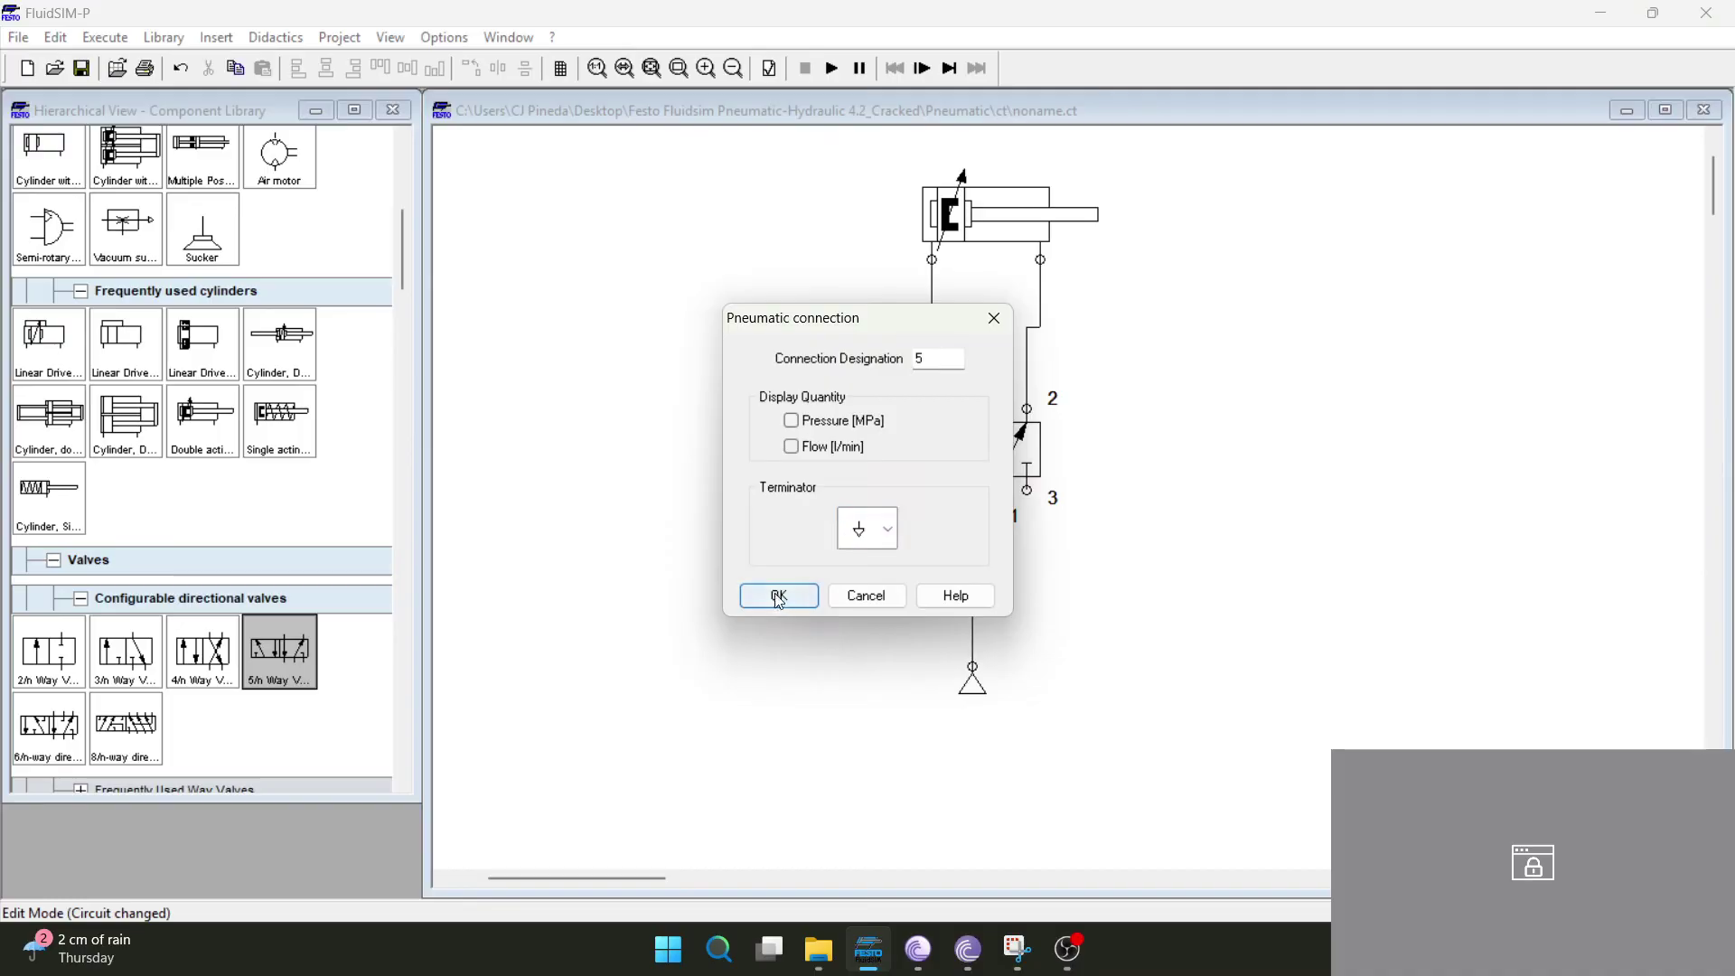
click(778, 596)
double_click(1026, 491)
click(882, 533)
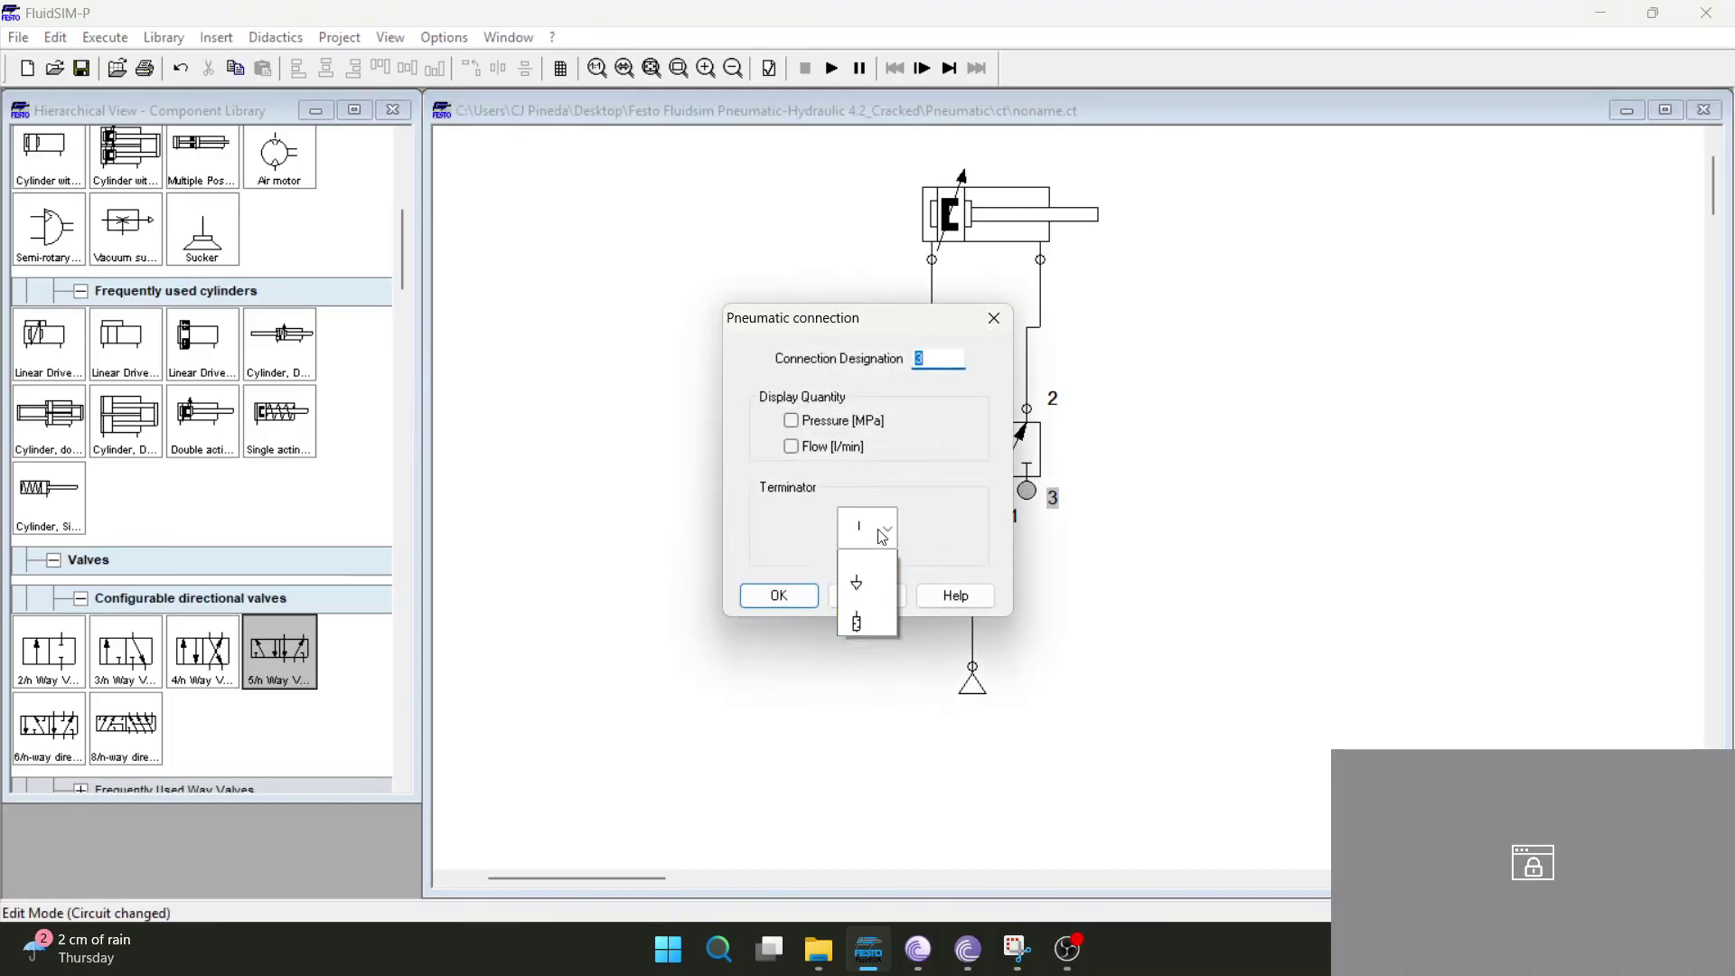
click(865, 694)
click(778, 596)
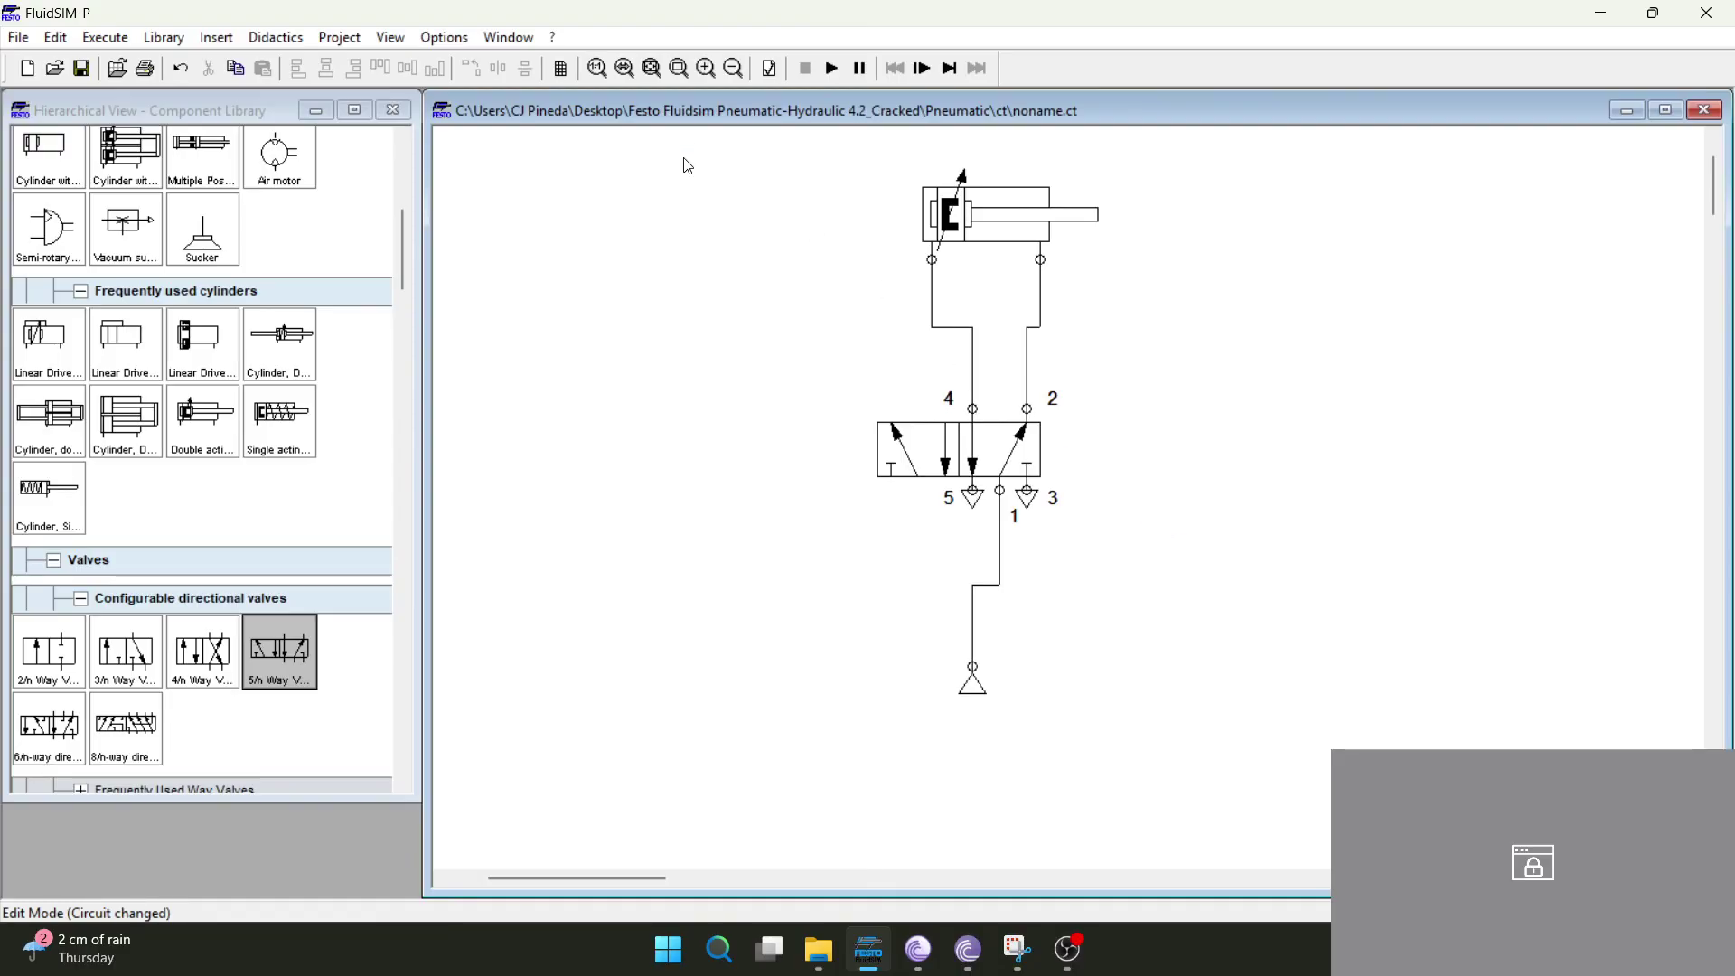
Simulate the circuit, switching the valve three times to extend and retract the cylinder, then stop.
click(839, 73)
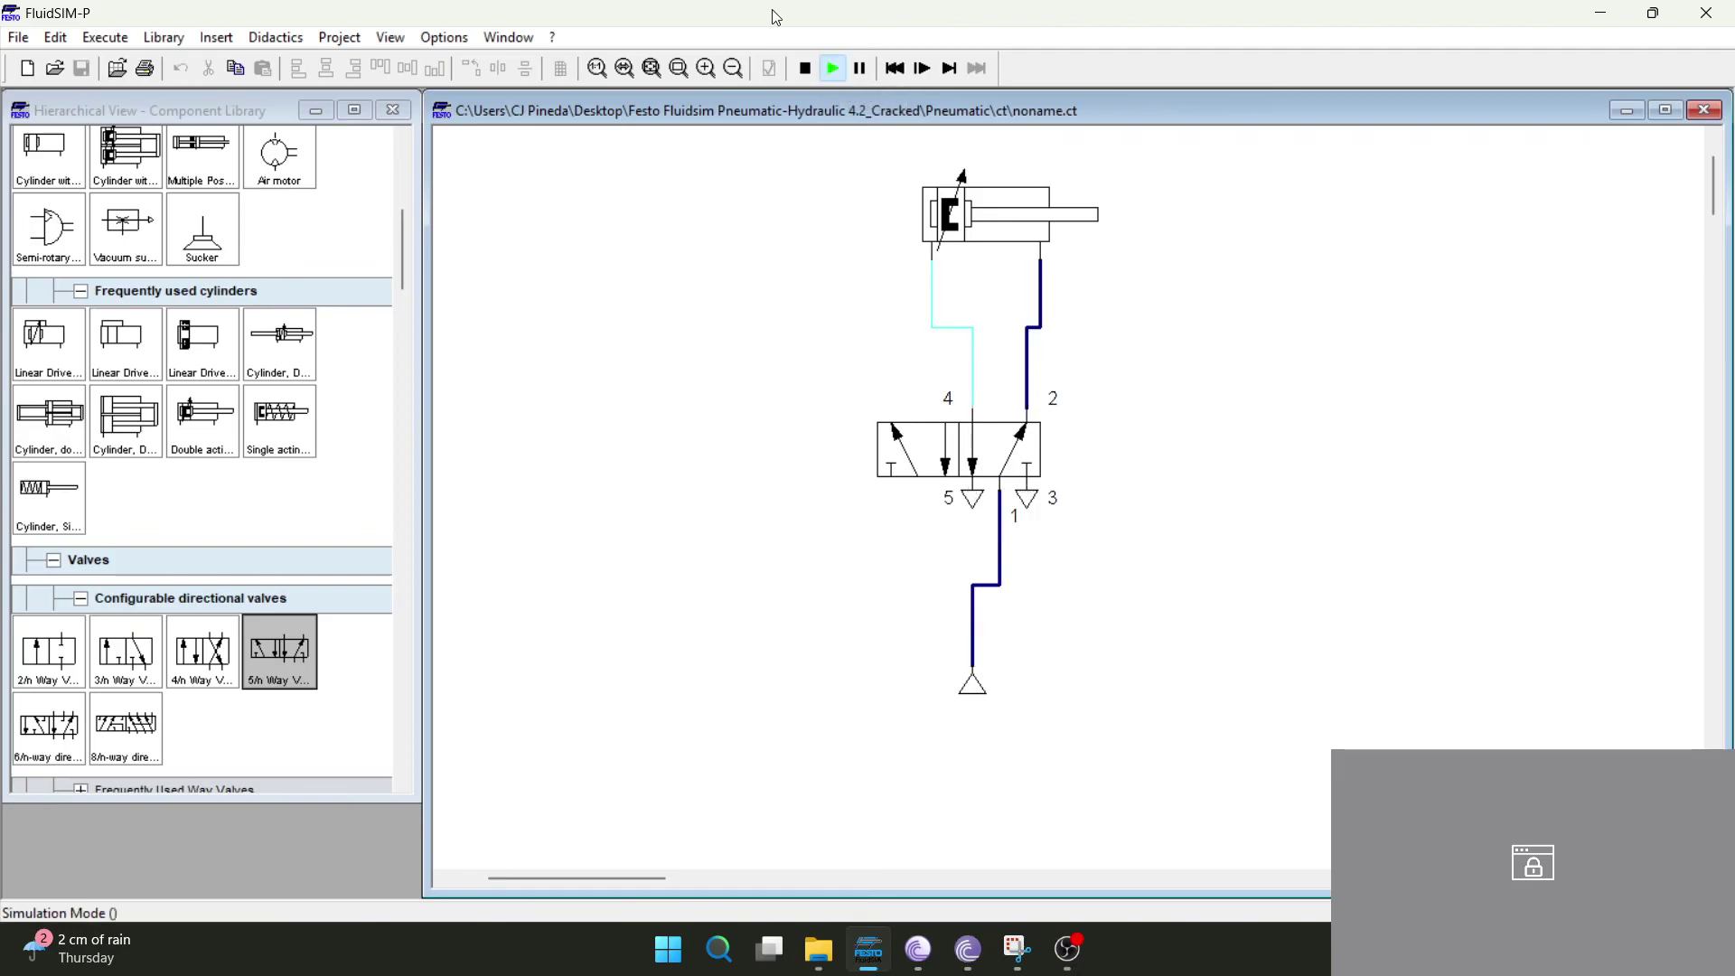
click(973, 461)
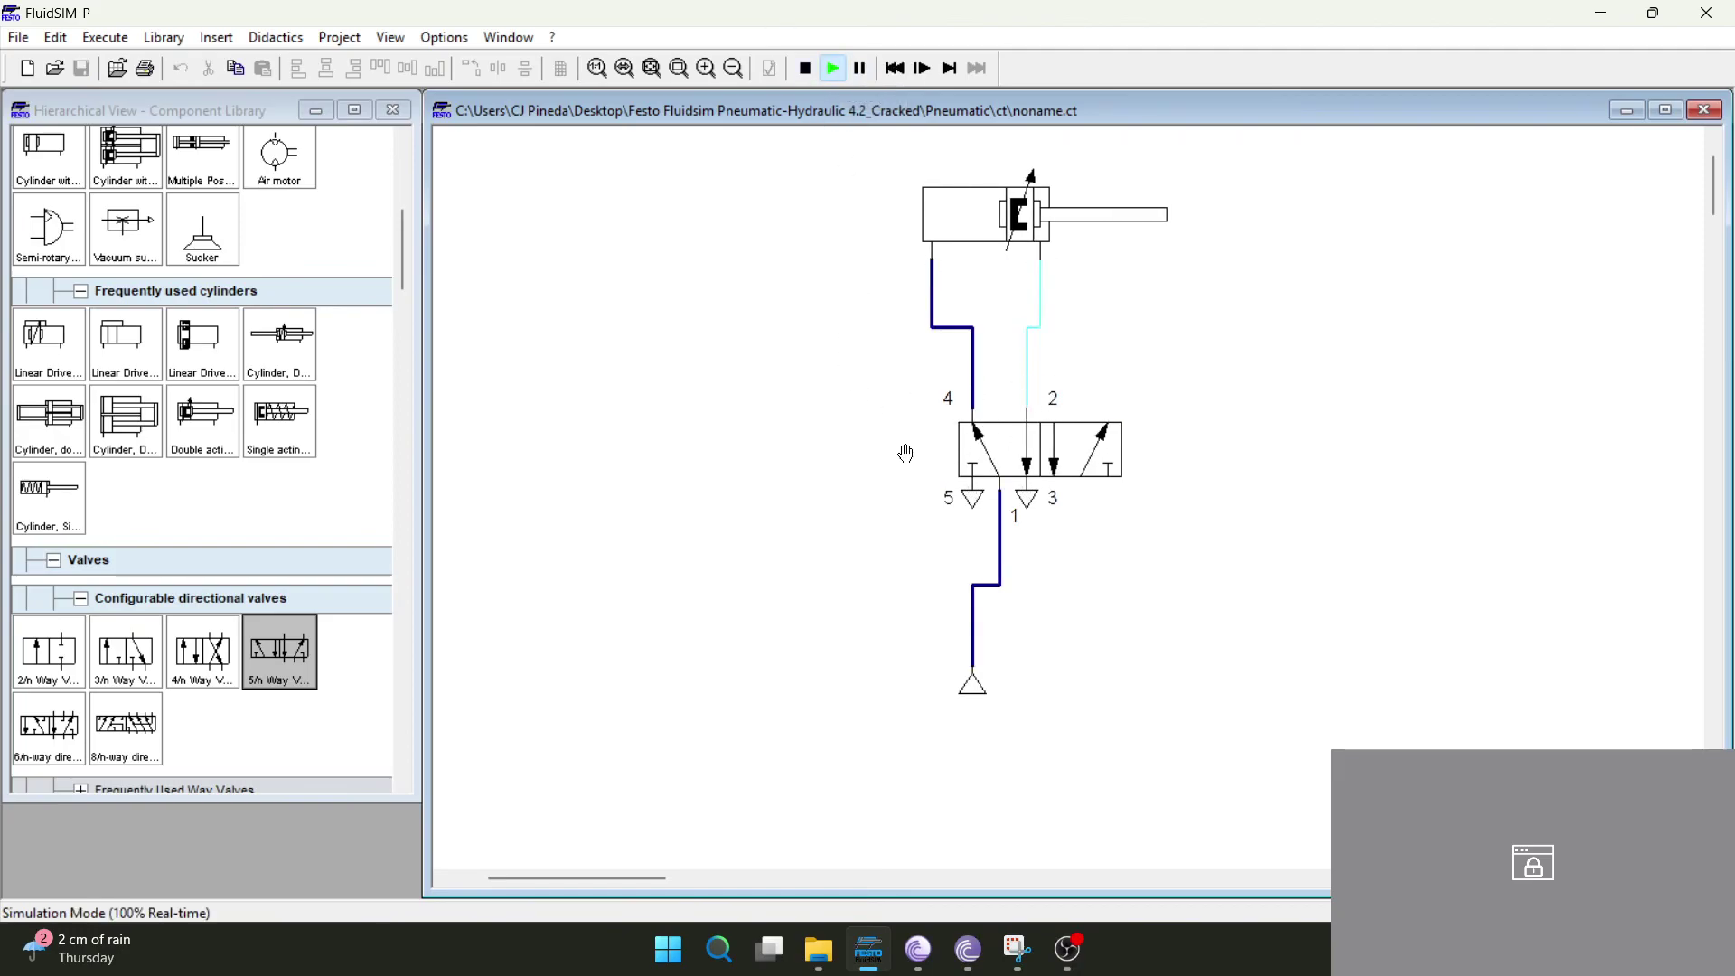
click(1092, 432)
click(1051, 426)
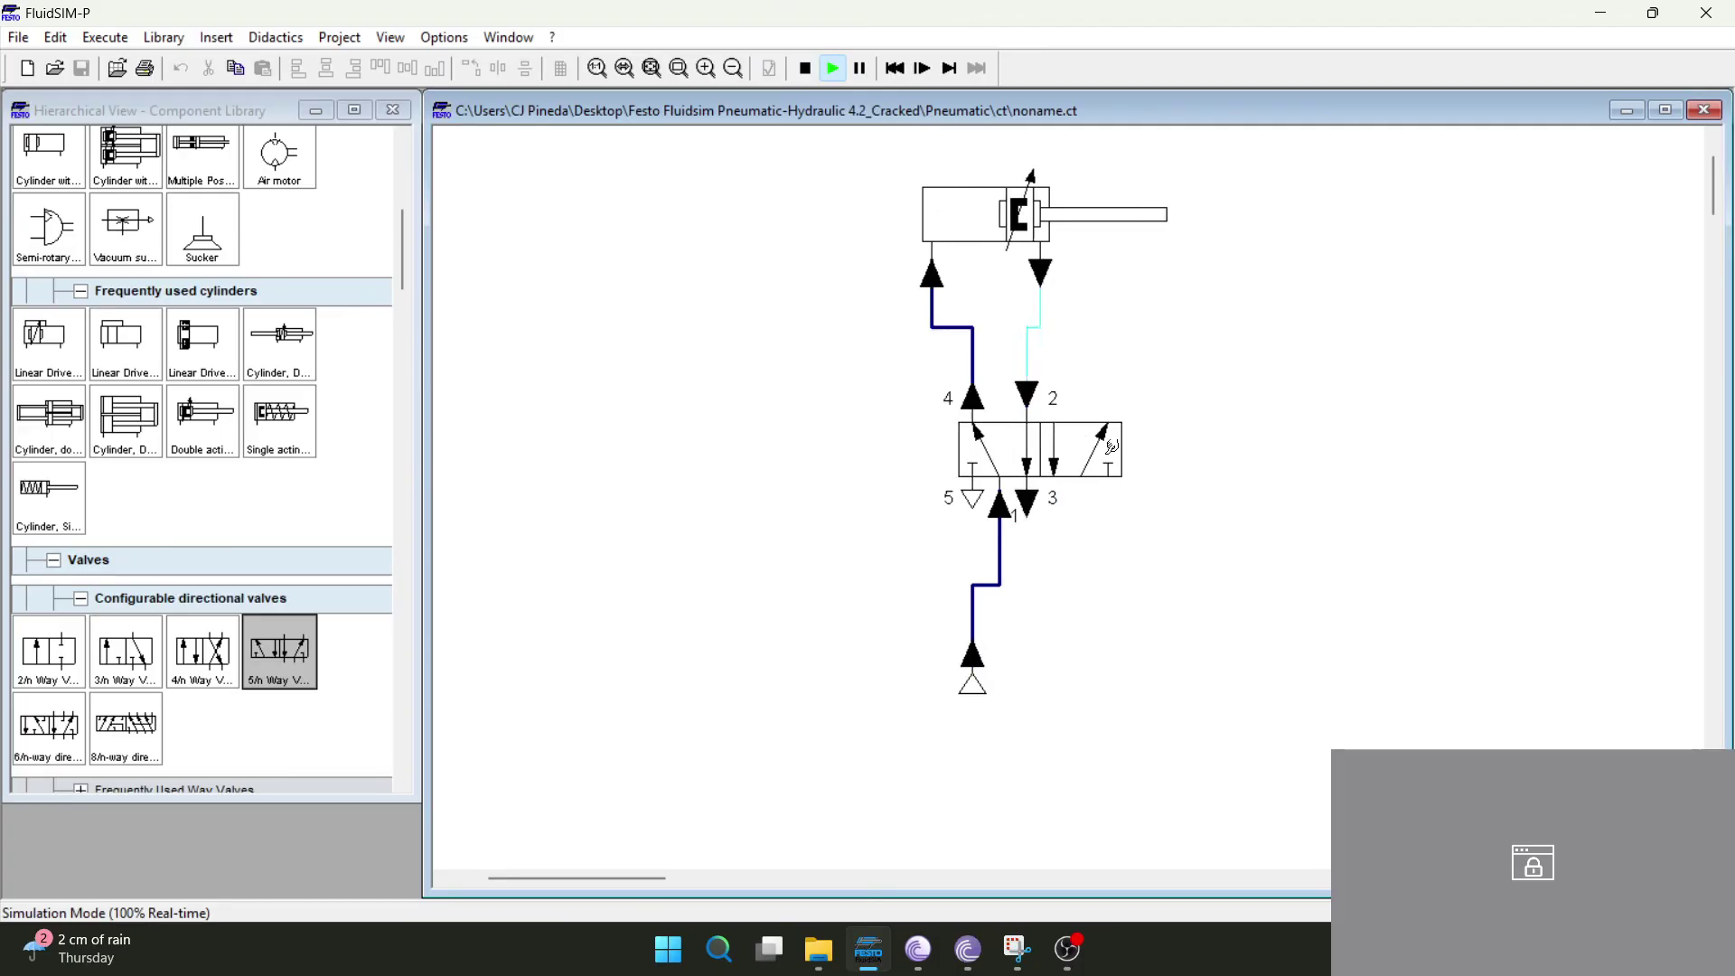
click(1057, 431)
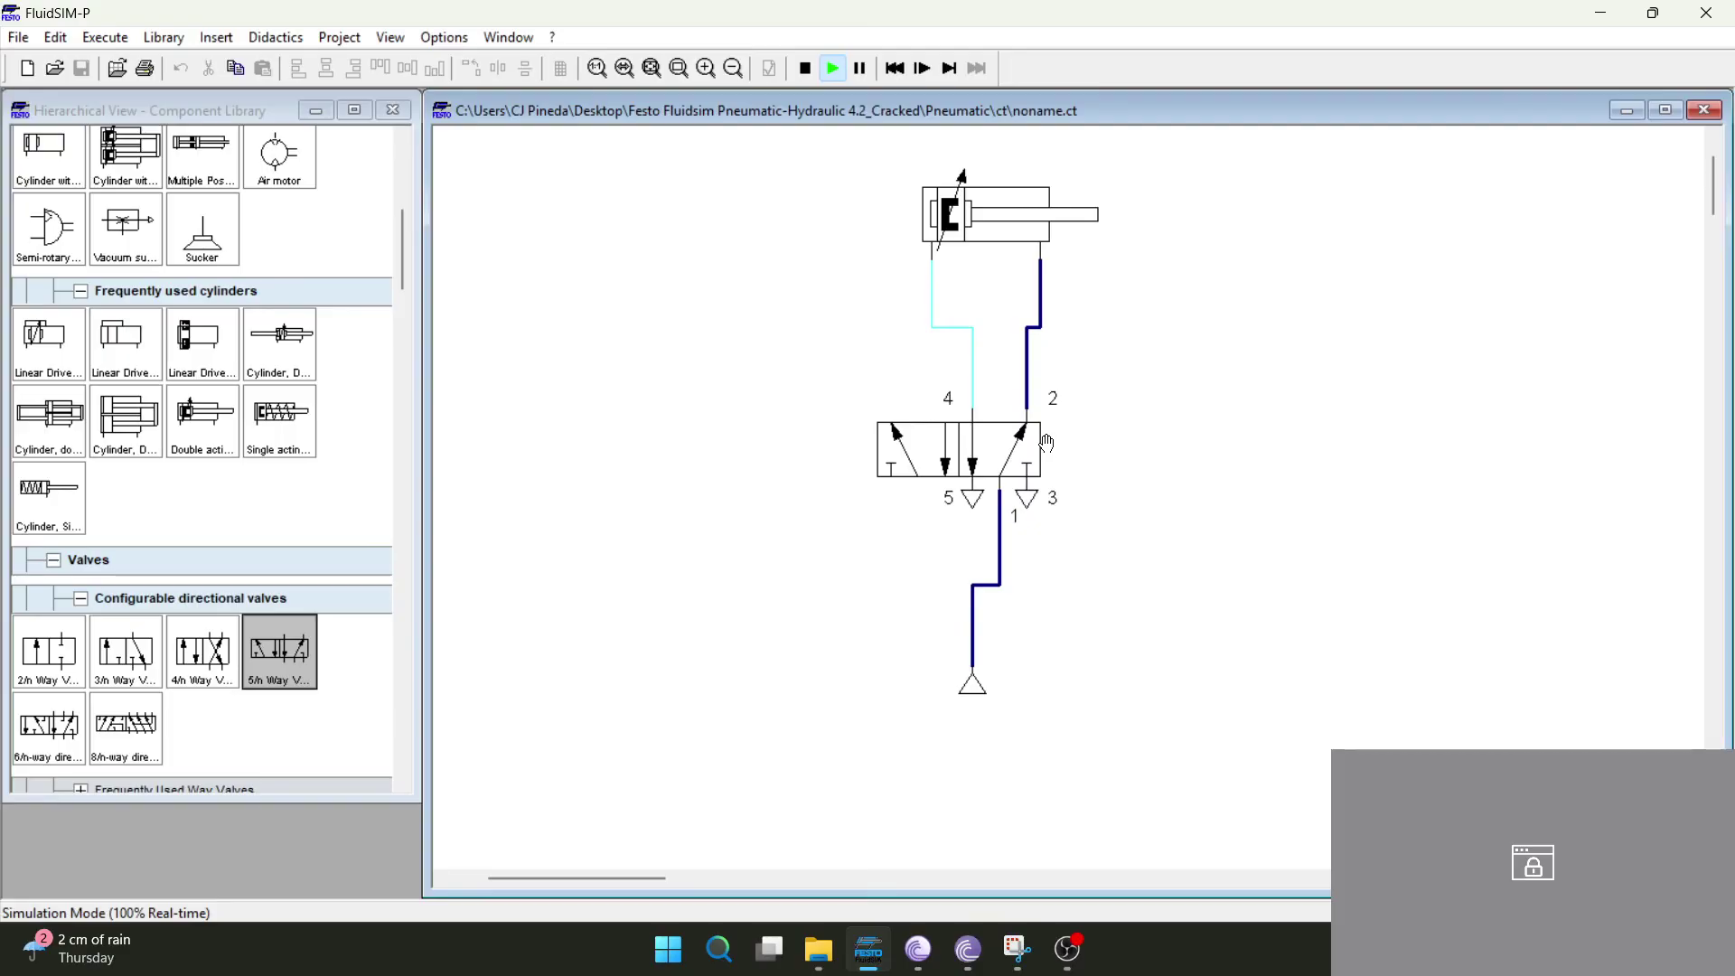
click(931, 450)
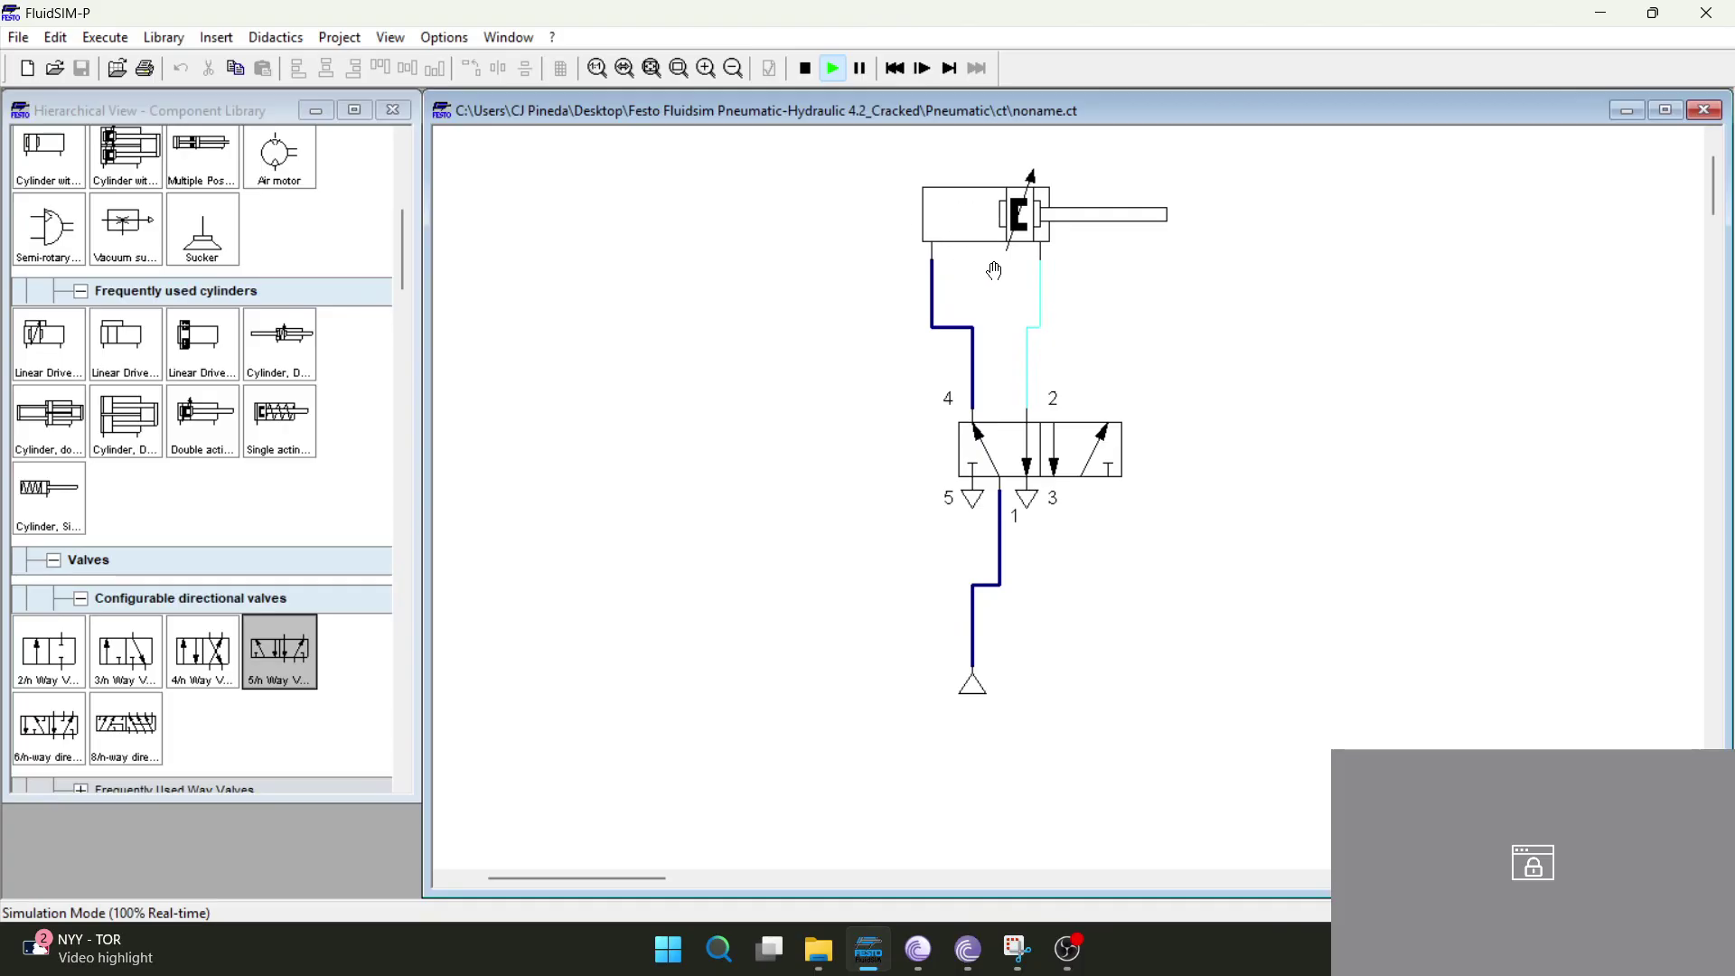
click(1066, 456)
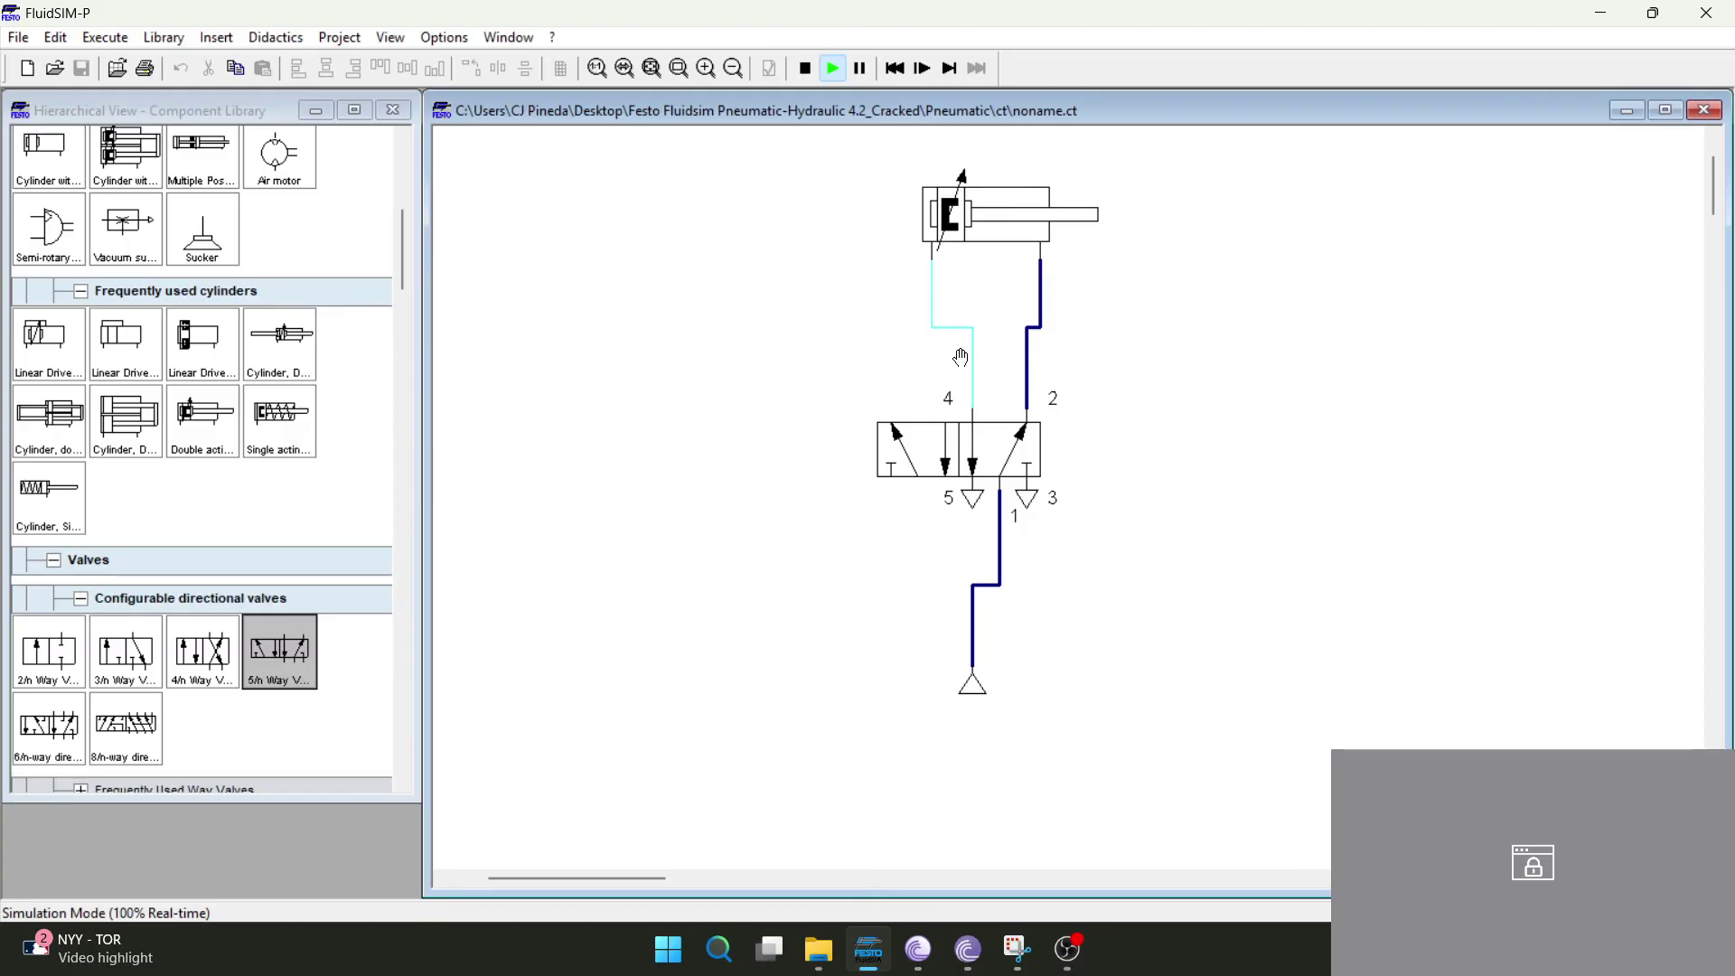
click(800, 81)
scroll(755, 349, down, 2)
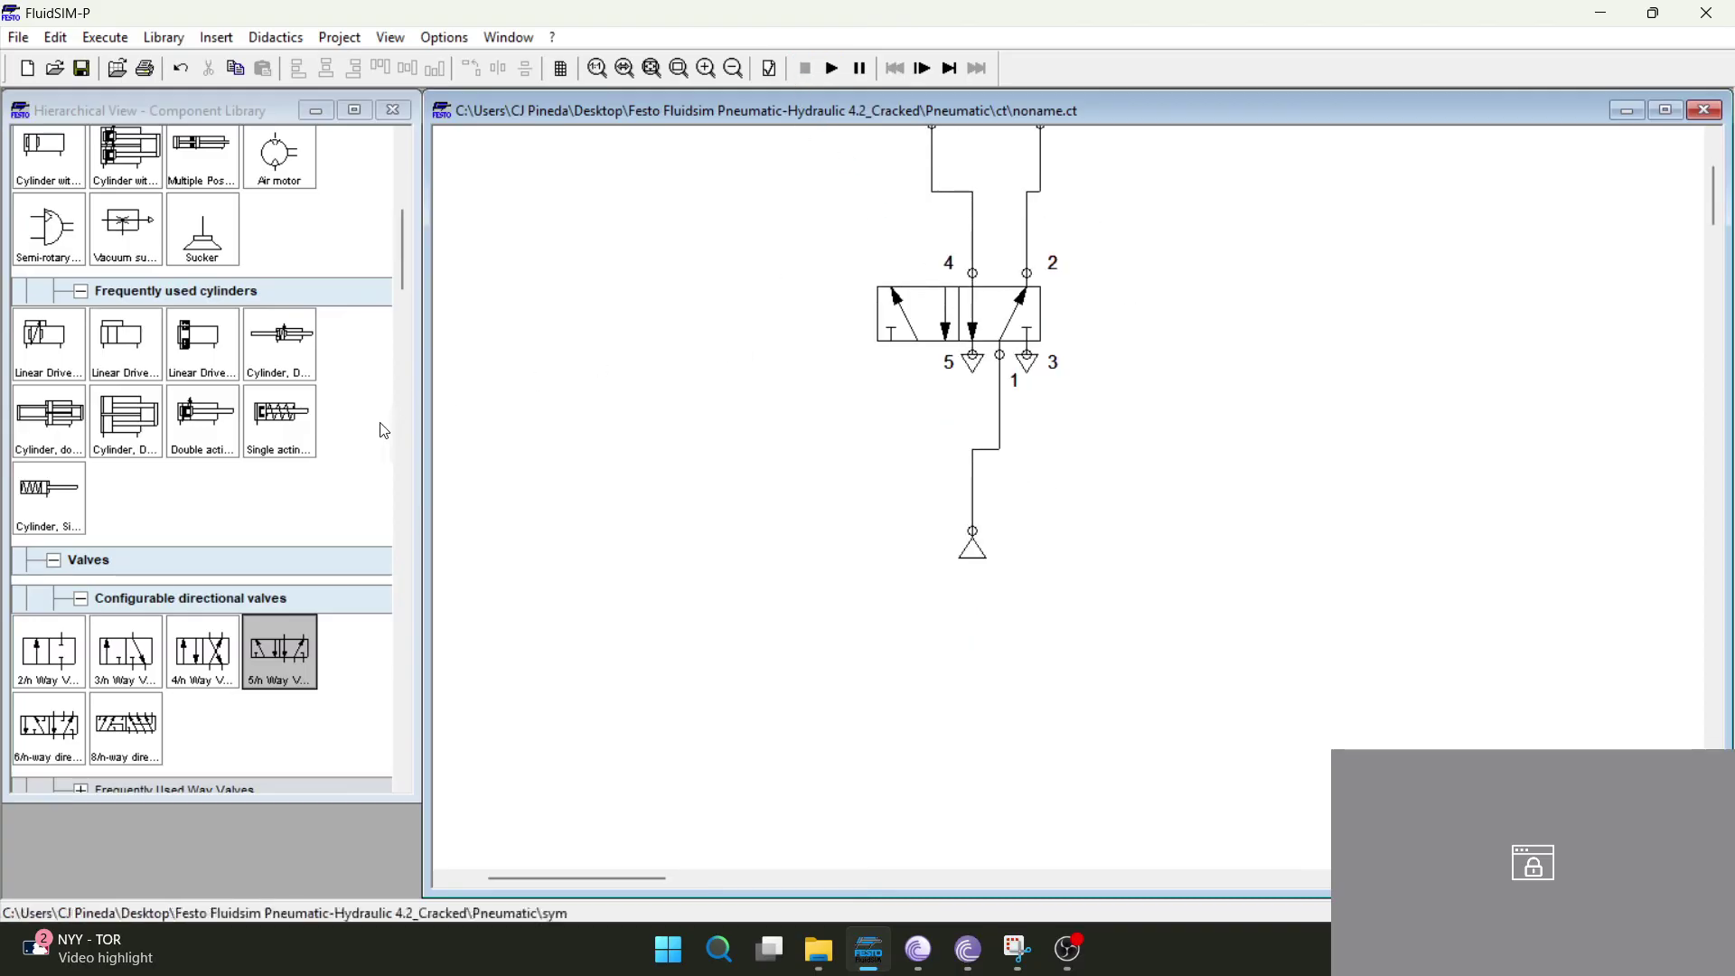
Select the entire valve-and-cylinder circuit and drag it to the left side of the sheet.
scroll(868, 479, down, 3)
scroll(898, 489, up, 7)
drag(767, 341, 602, 265)
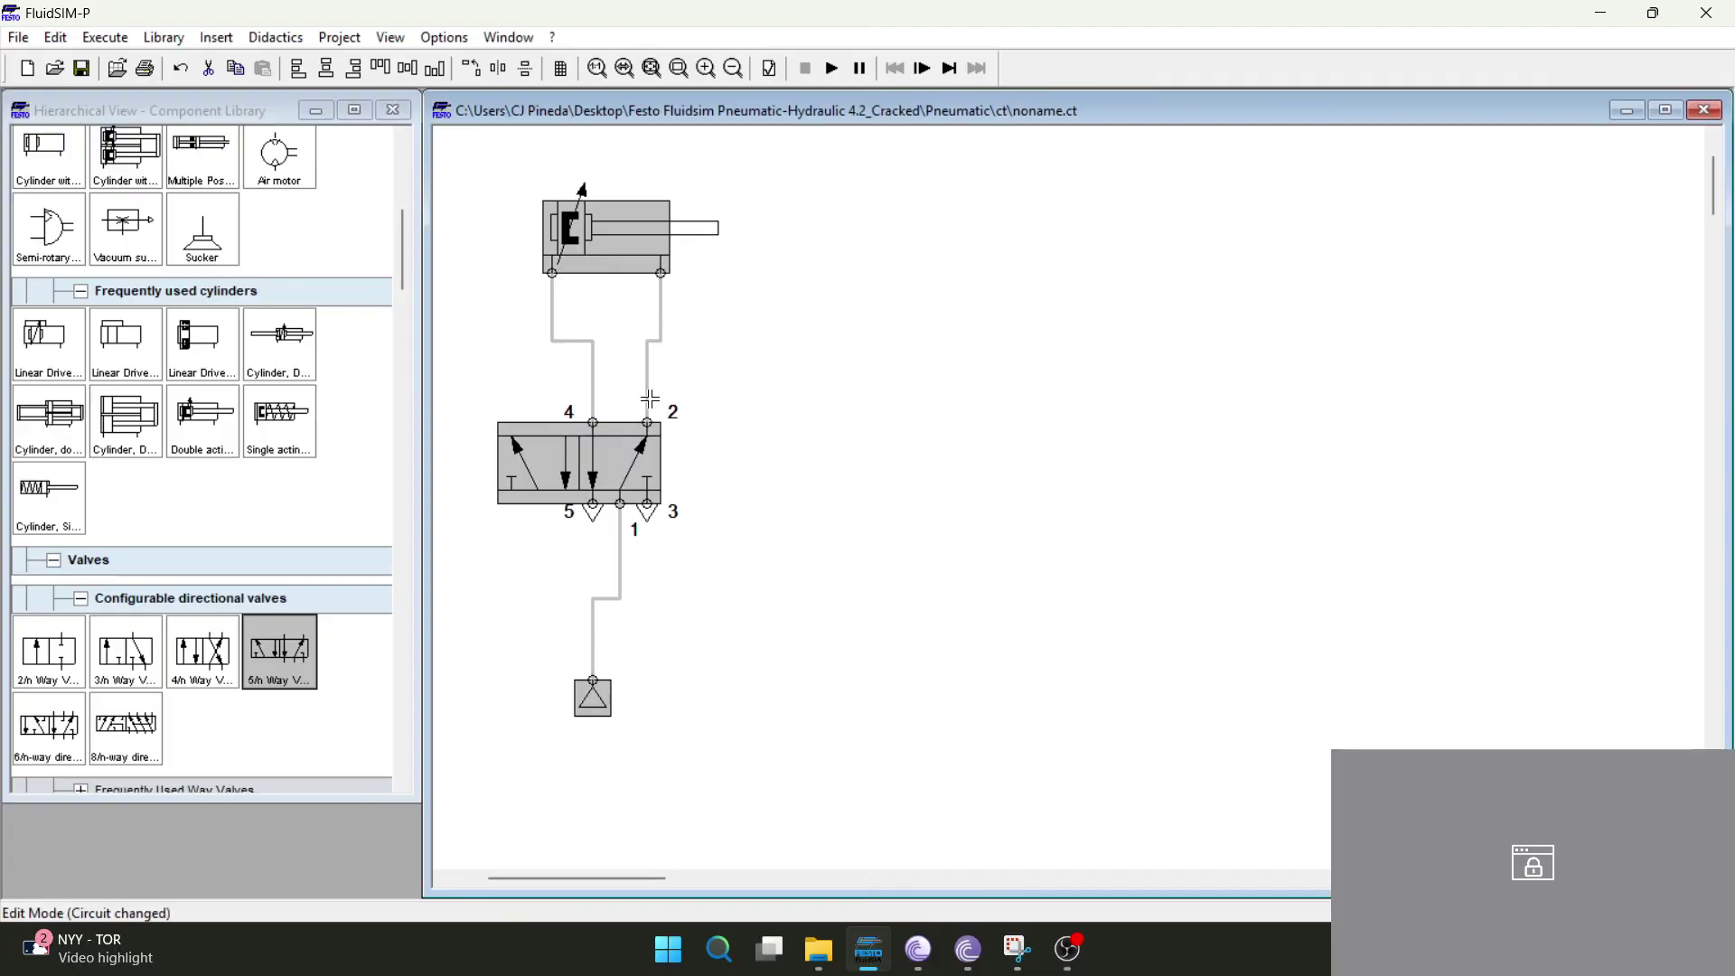
scroll(814, 298, up, 2)
click(1159, 336)
scroll(1160, 336, down, 1)
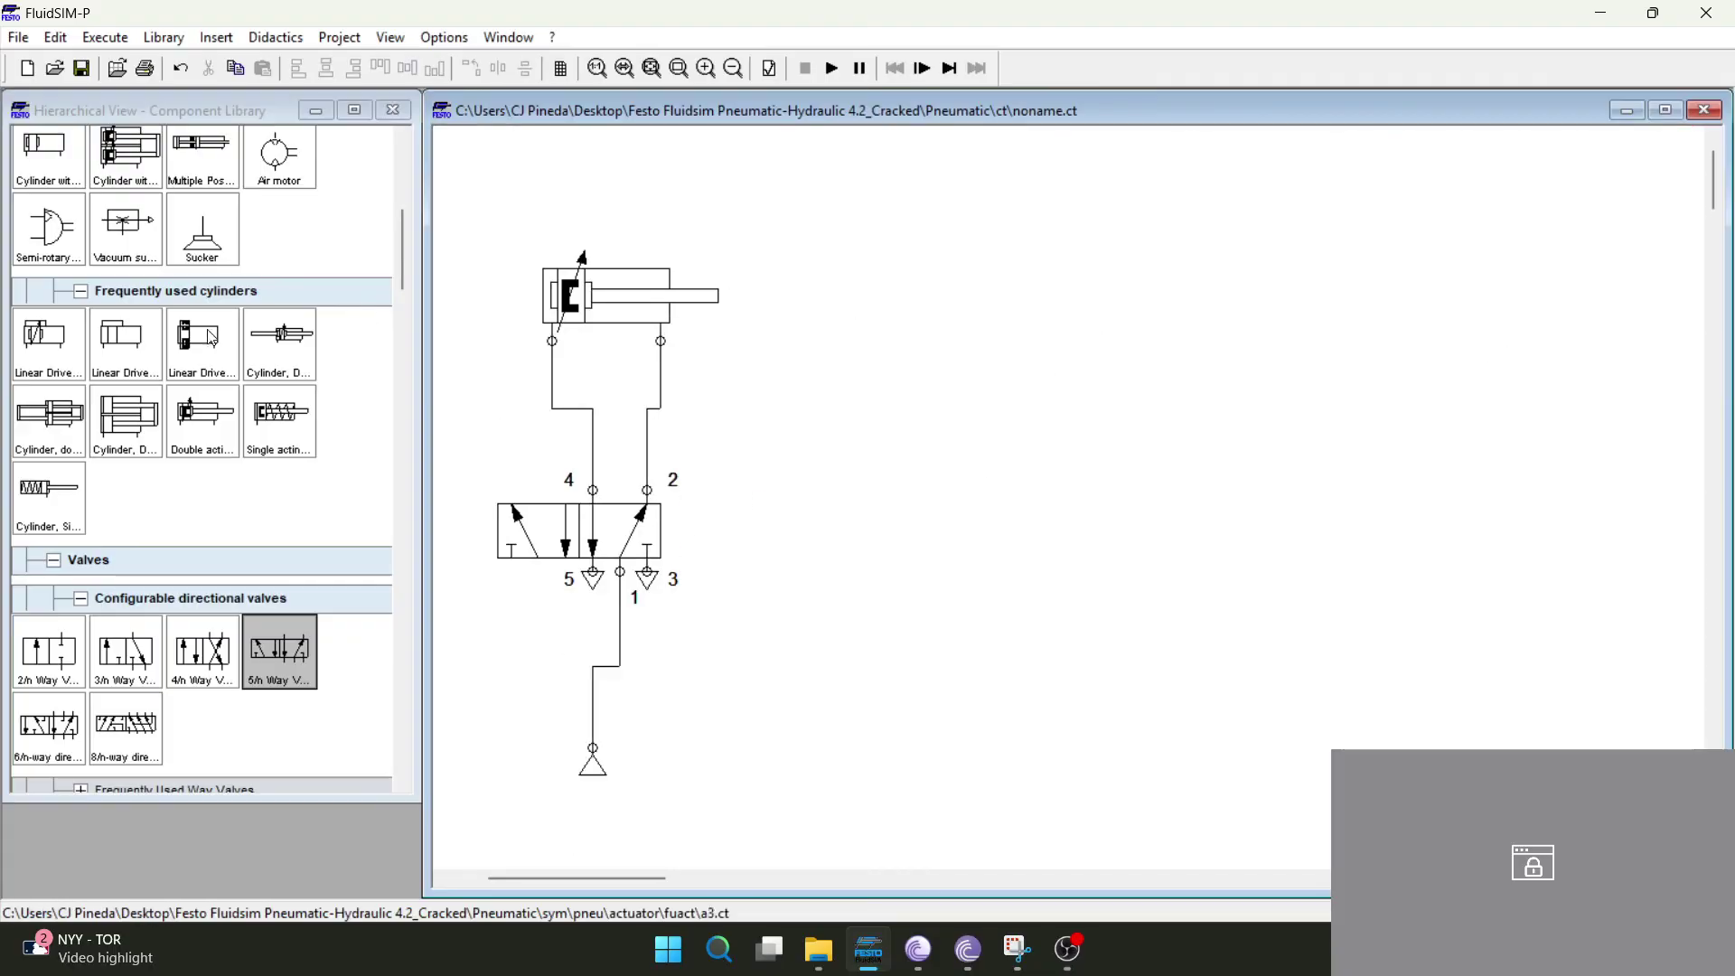
scroll(108, 412, down, 3)
scroll(108, 541, down, 4)
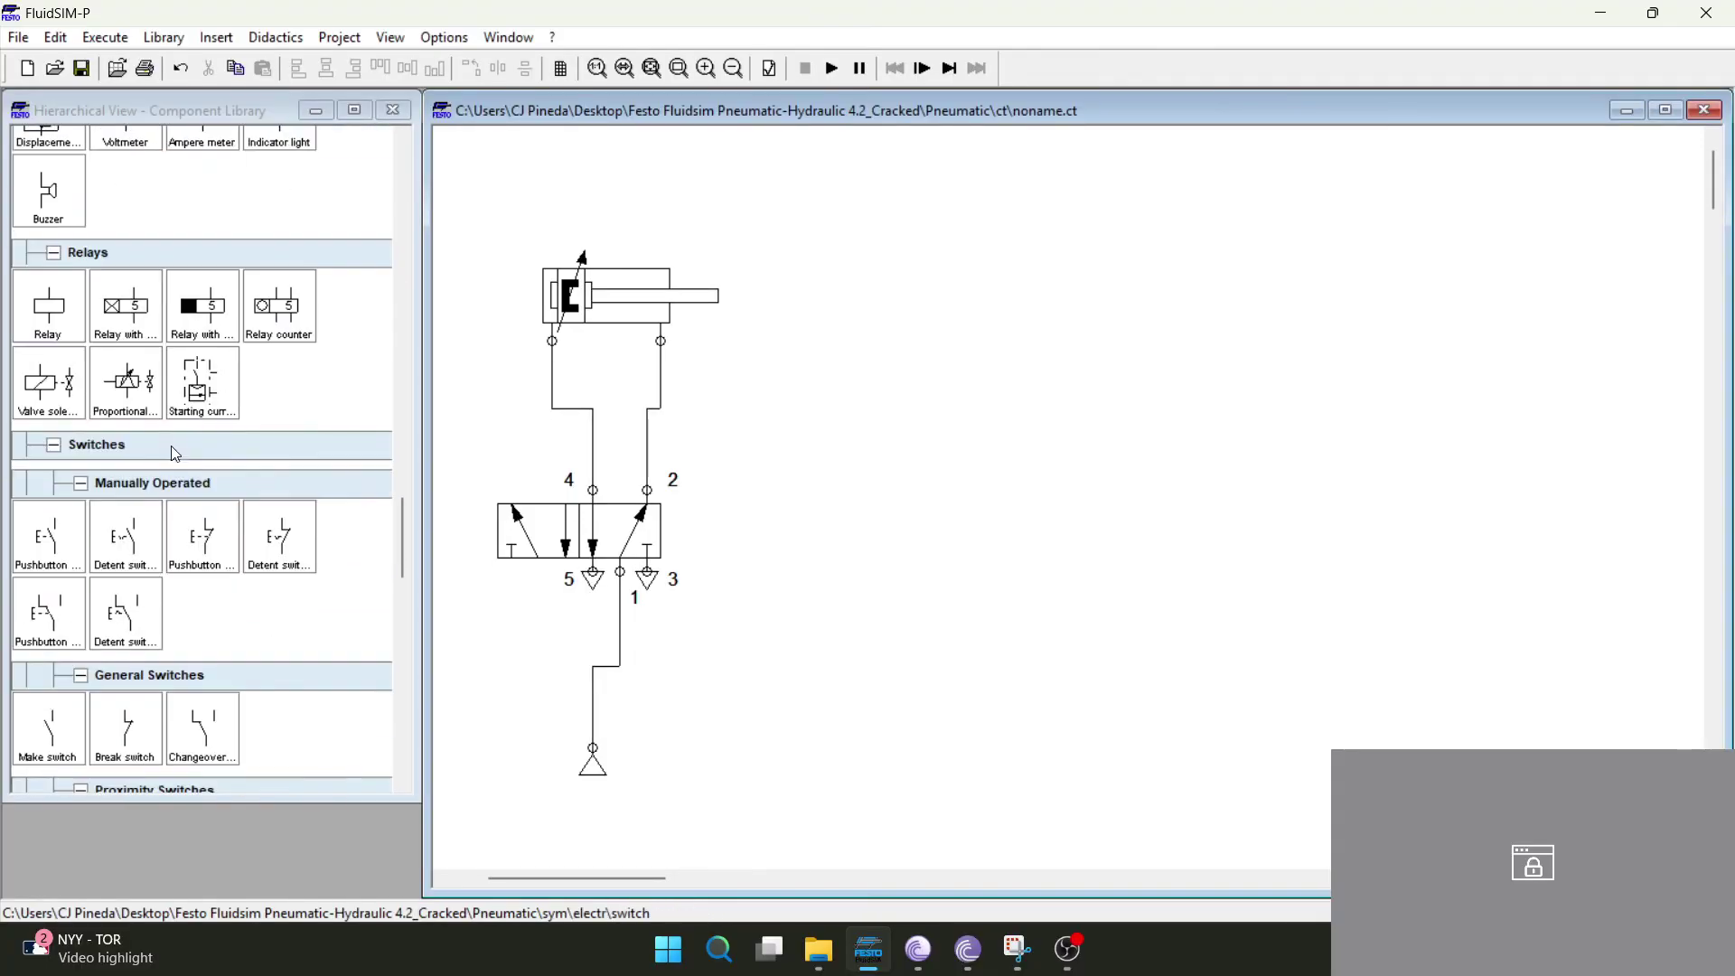
scroll(176, 451, down, 2)
scroll(177, 451, down, 2)
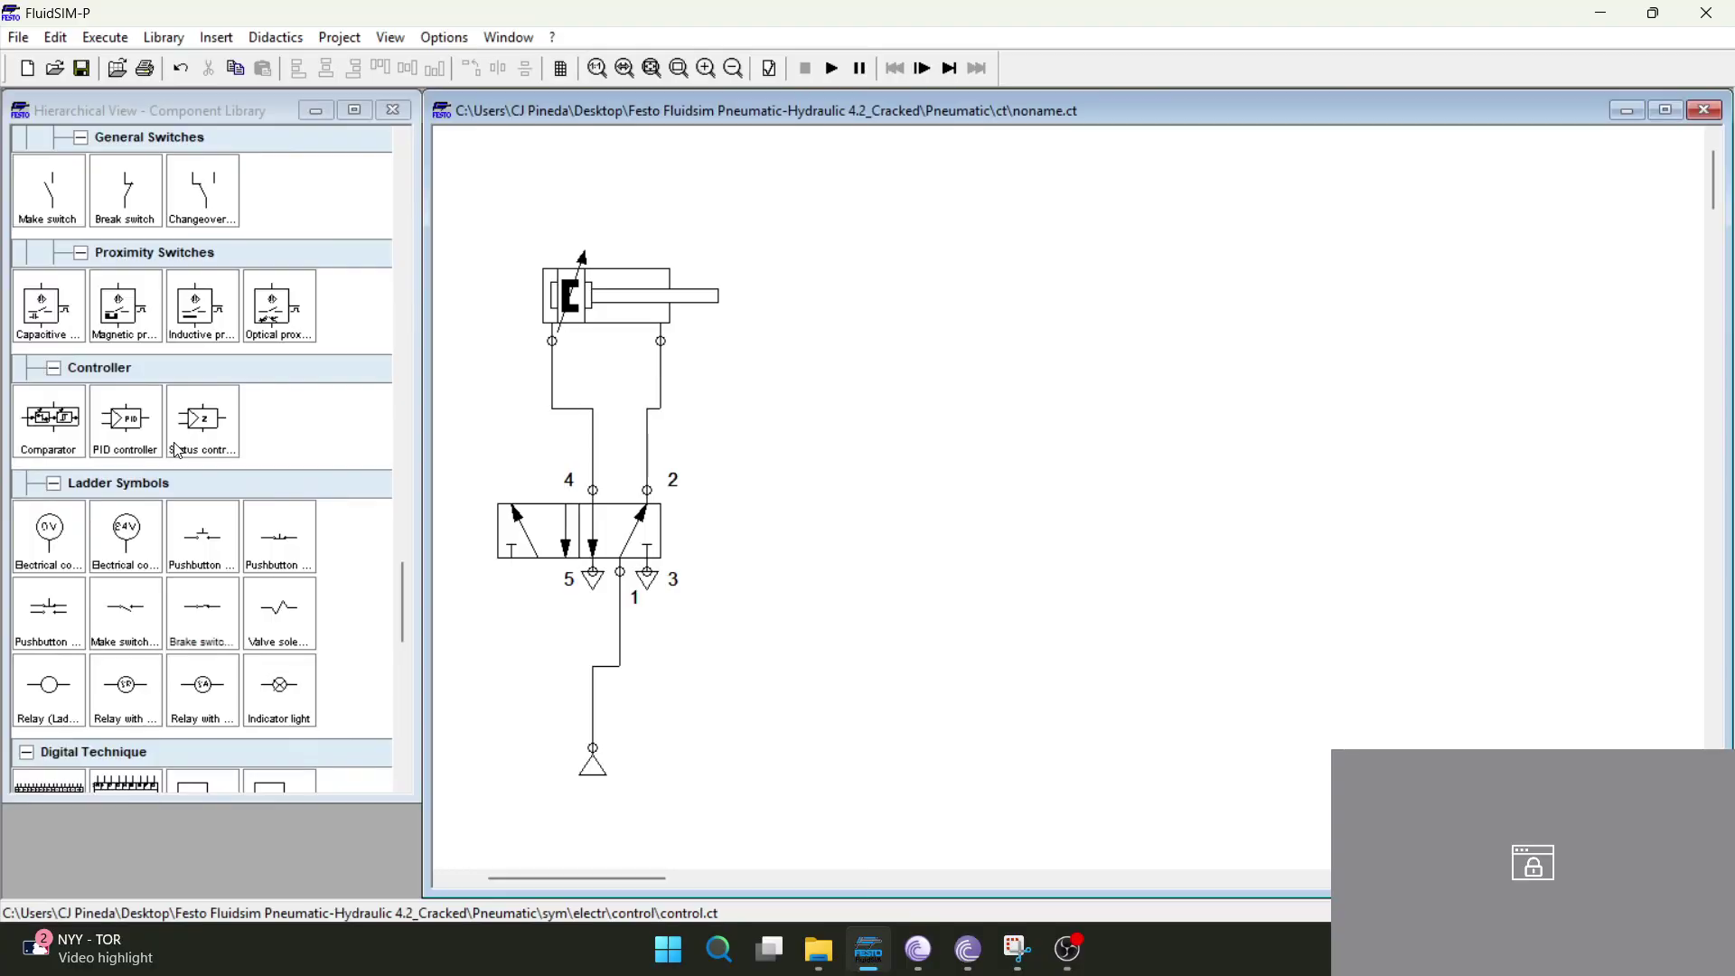
Place a 24V supply, a 0V supply at right, and a pushbutton beside the 24V.
drag(137, 559, 865, 229)
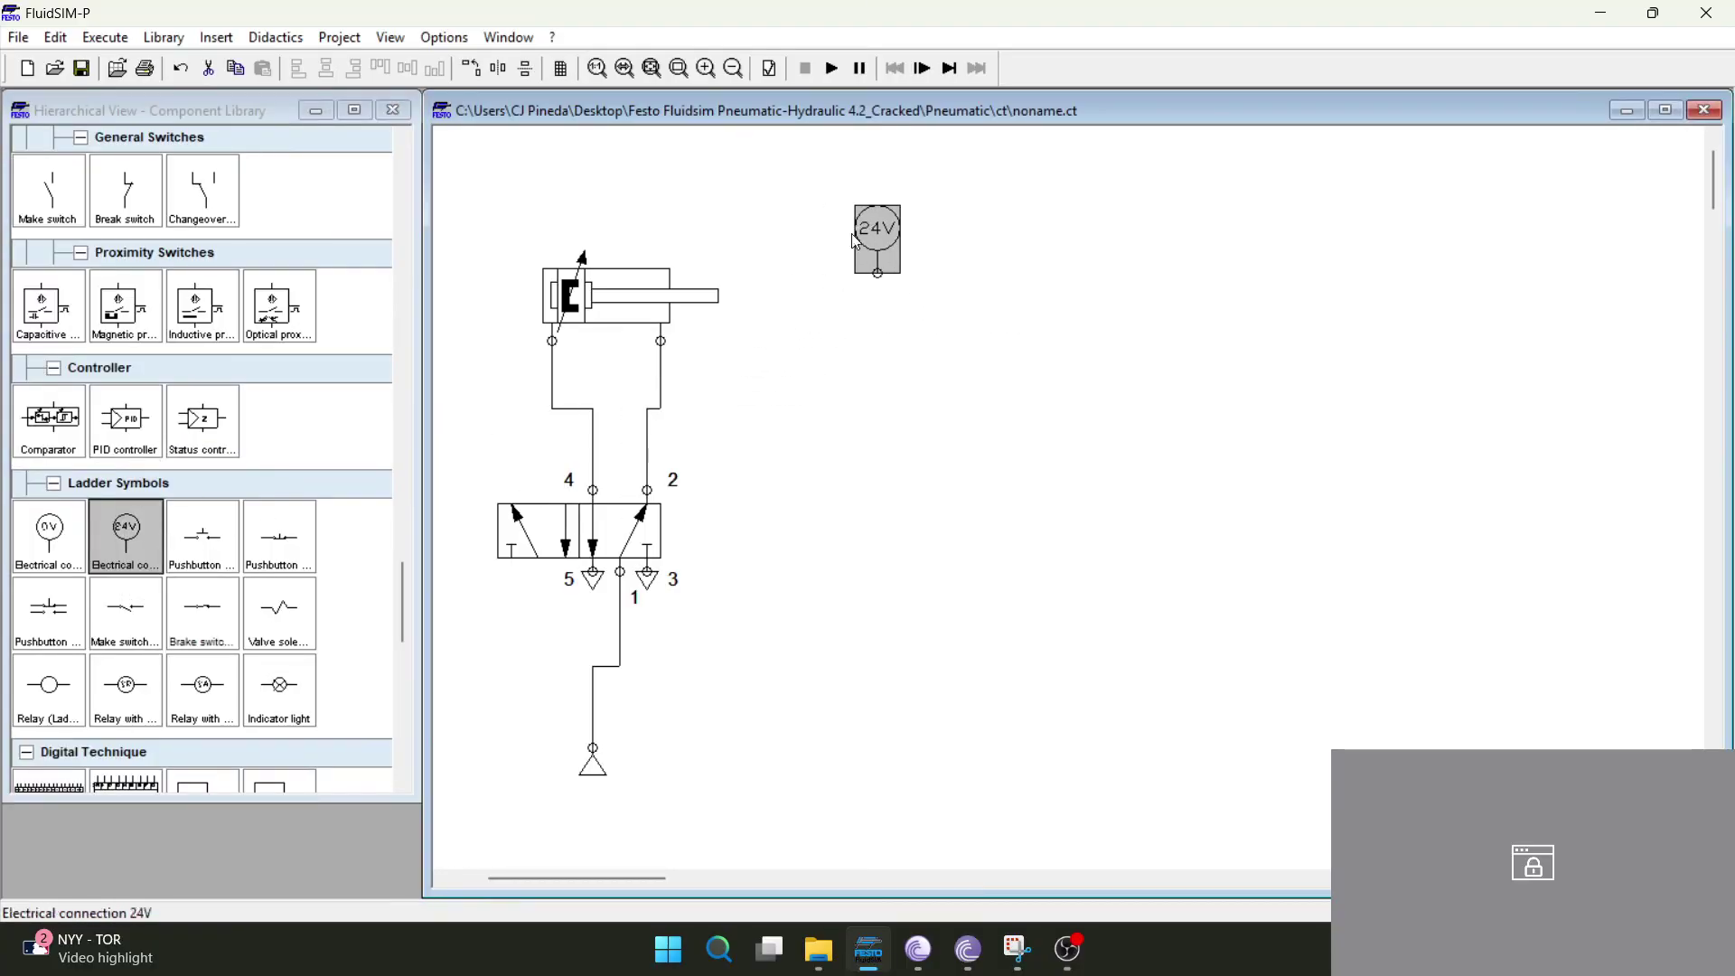
drag(49, 533, 1526, 232)
click(1413, 317)
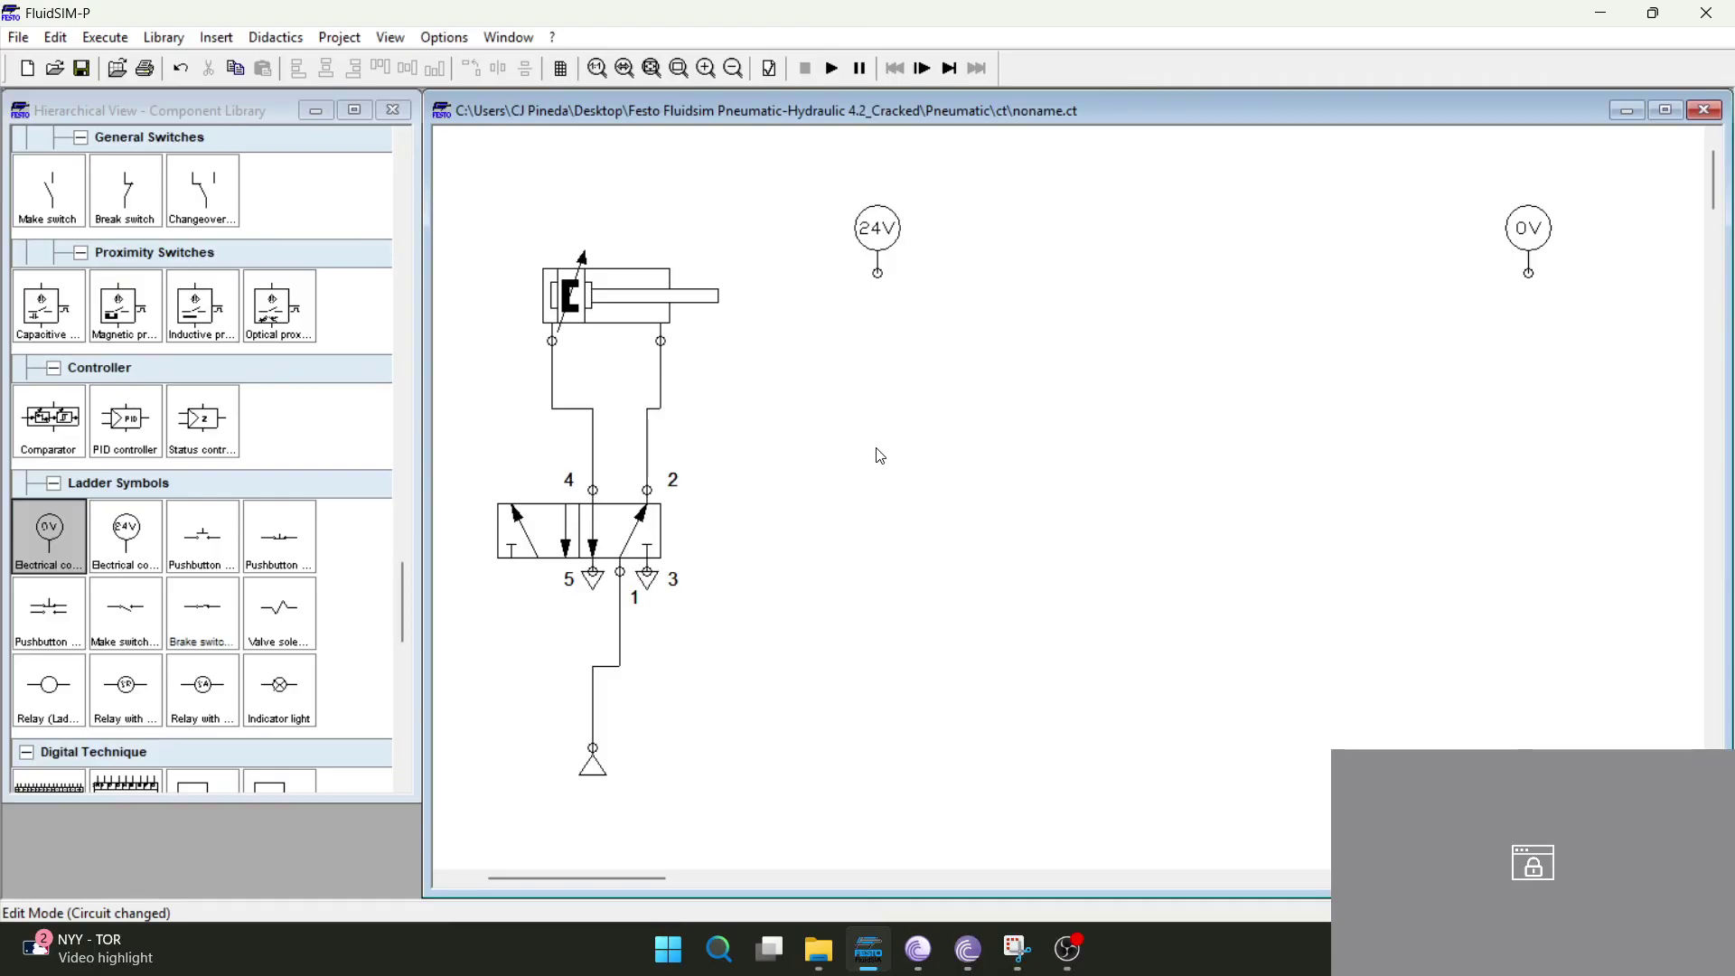
drag(310, 551, 965, 357)
drag(904, 291, 941, 263)
click(960, 378)
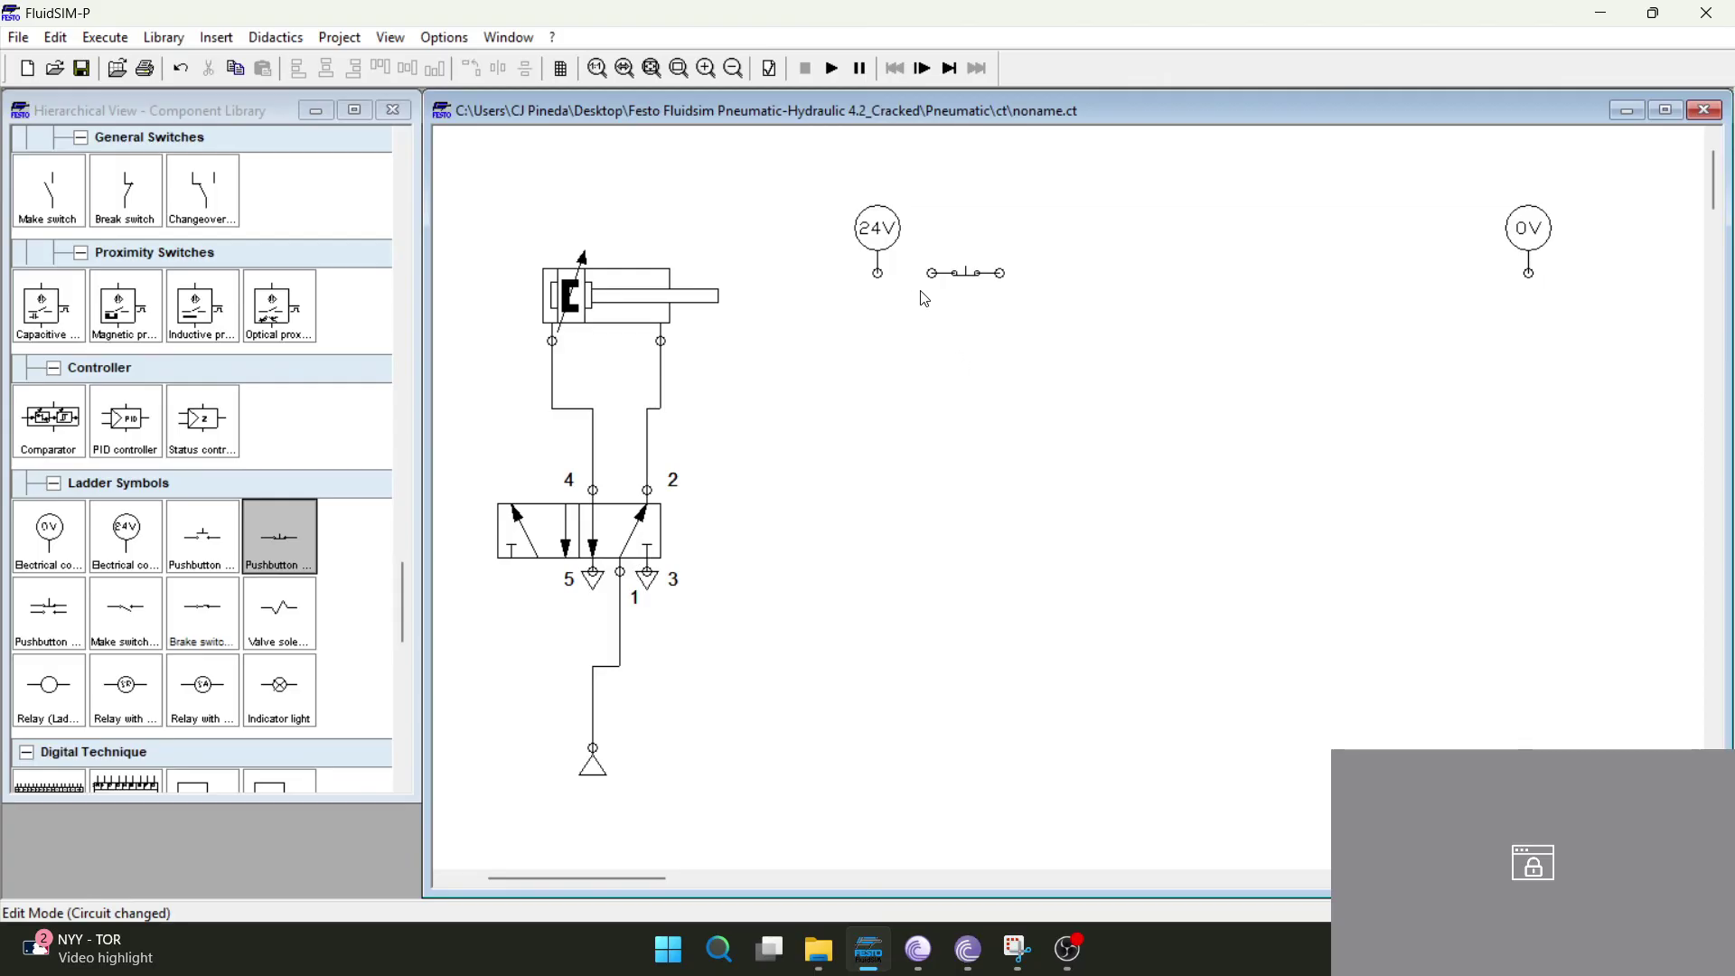
Add a second make-type pushbutton and move the 0V supply to the far right.
click(181, 544)
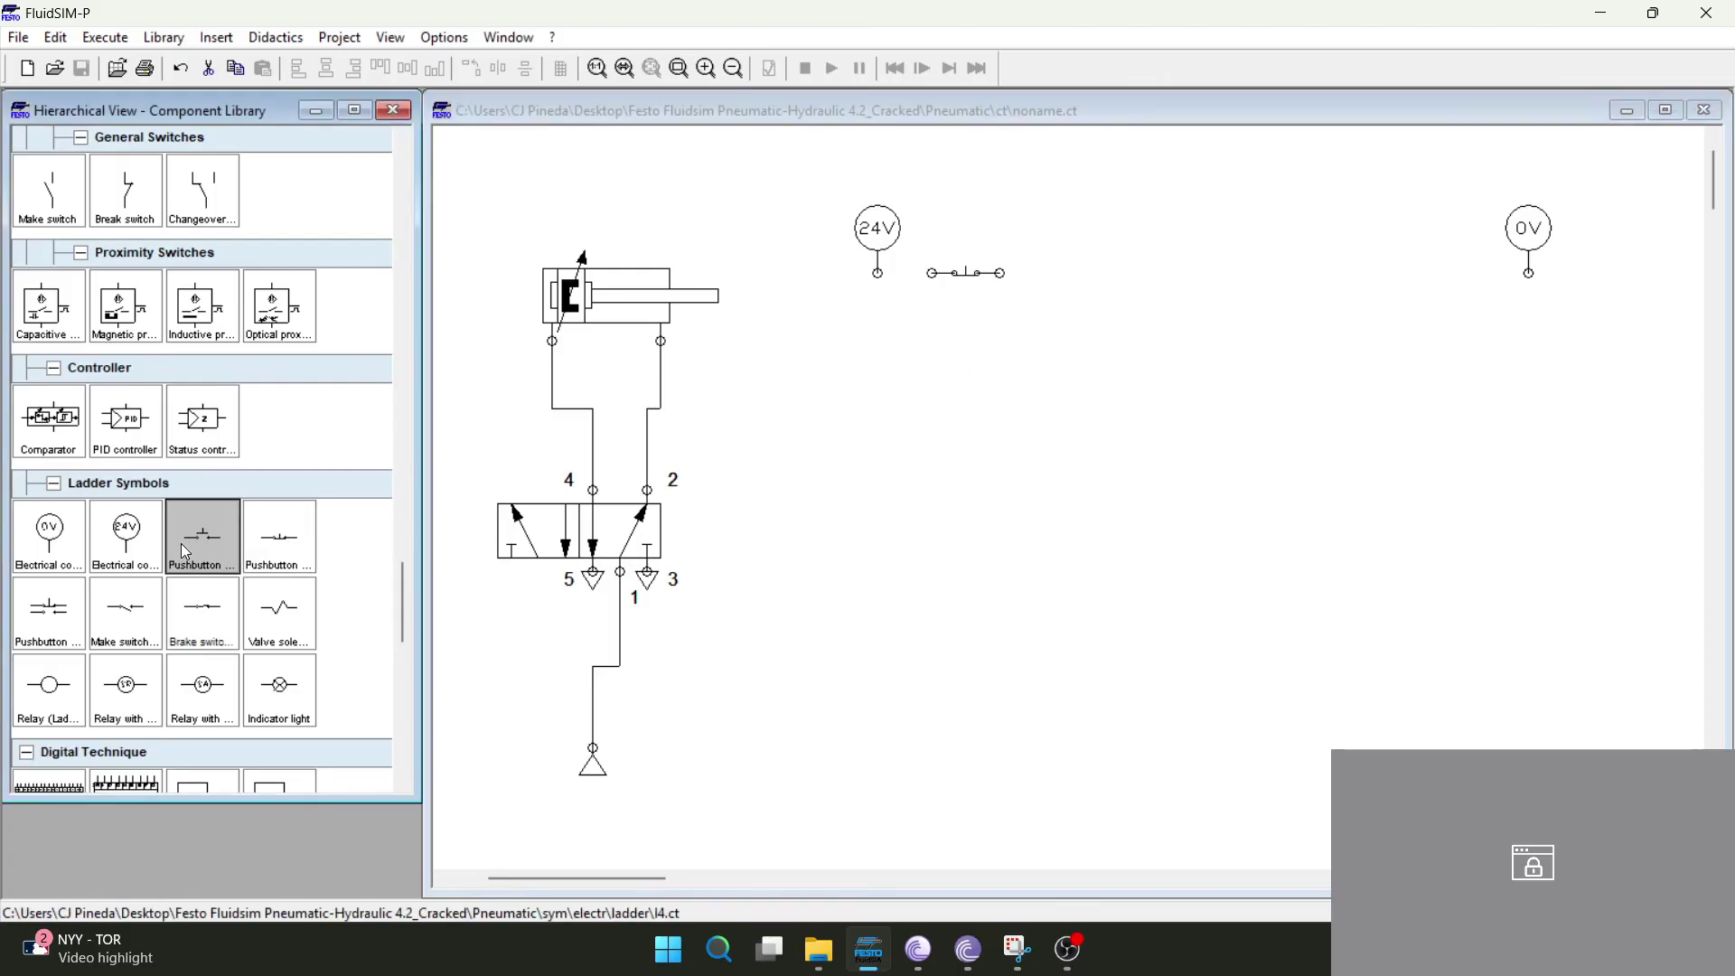
drag(195, 545, 1061, 276)
click(1204, 310)
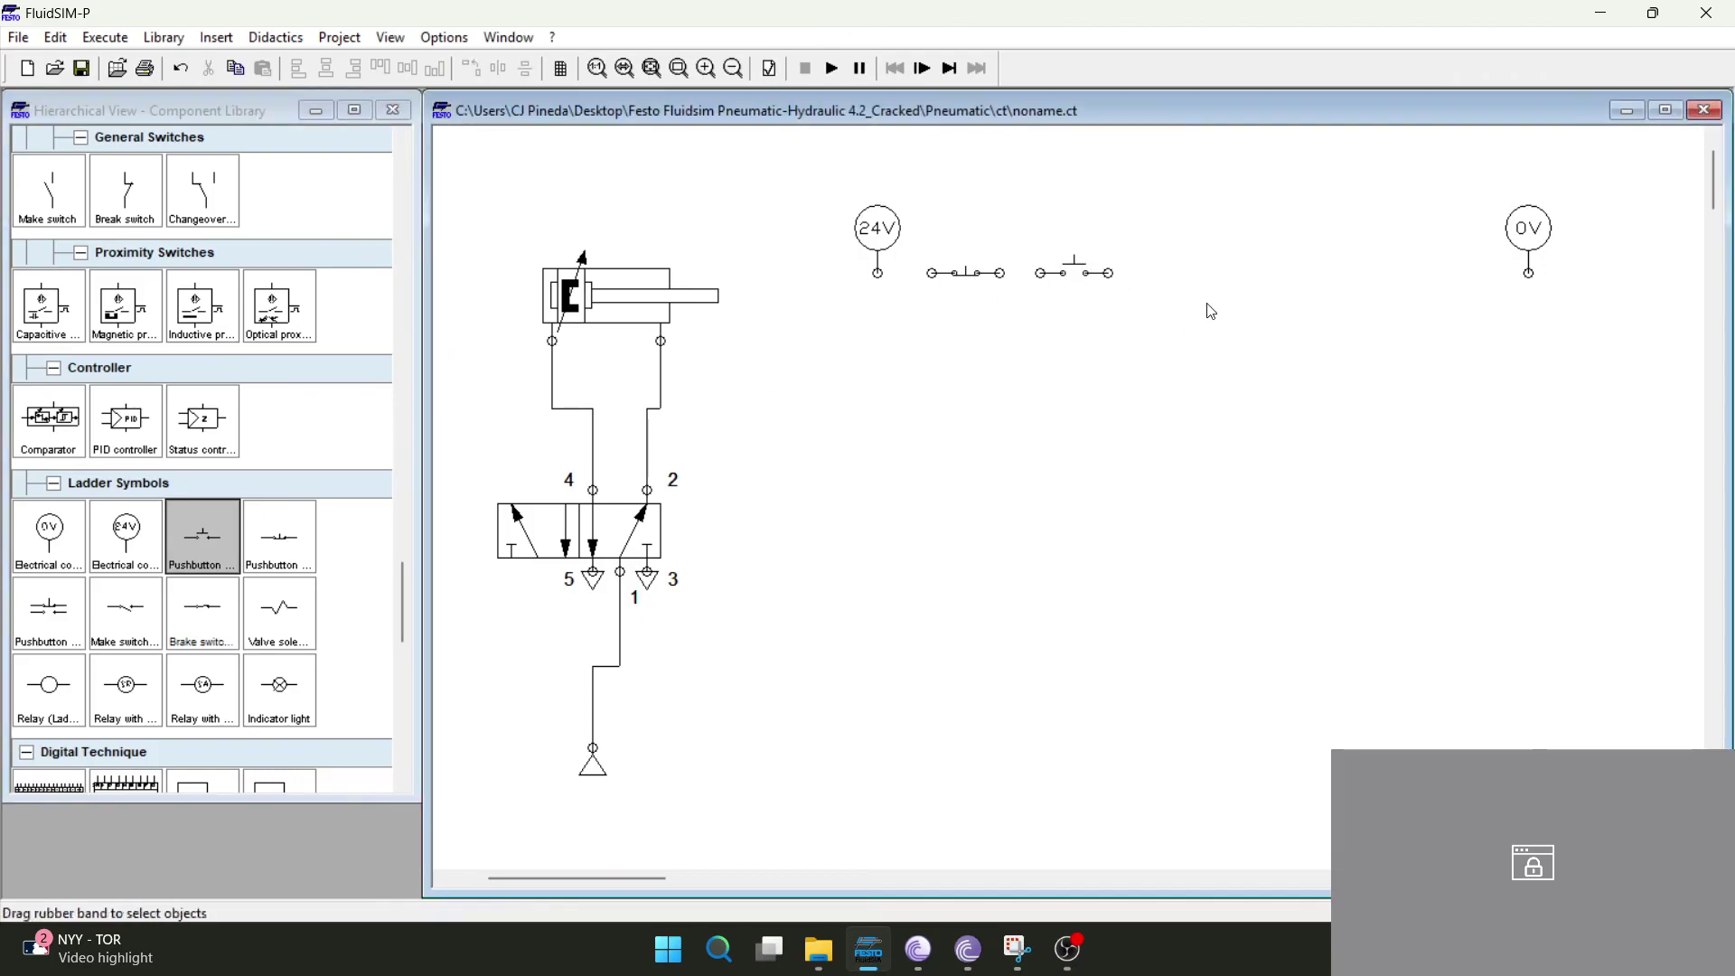
drag(1509, 229, 1595, 231)
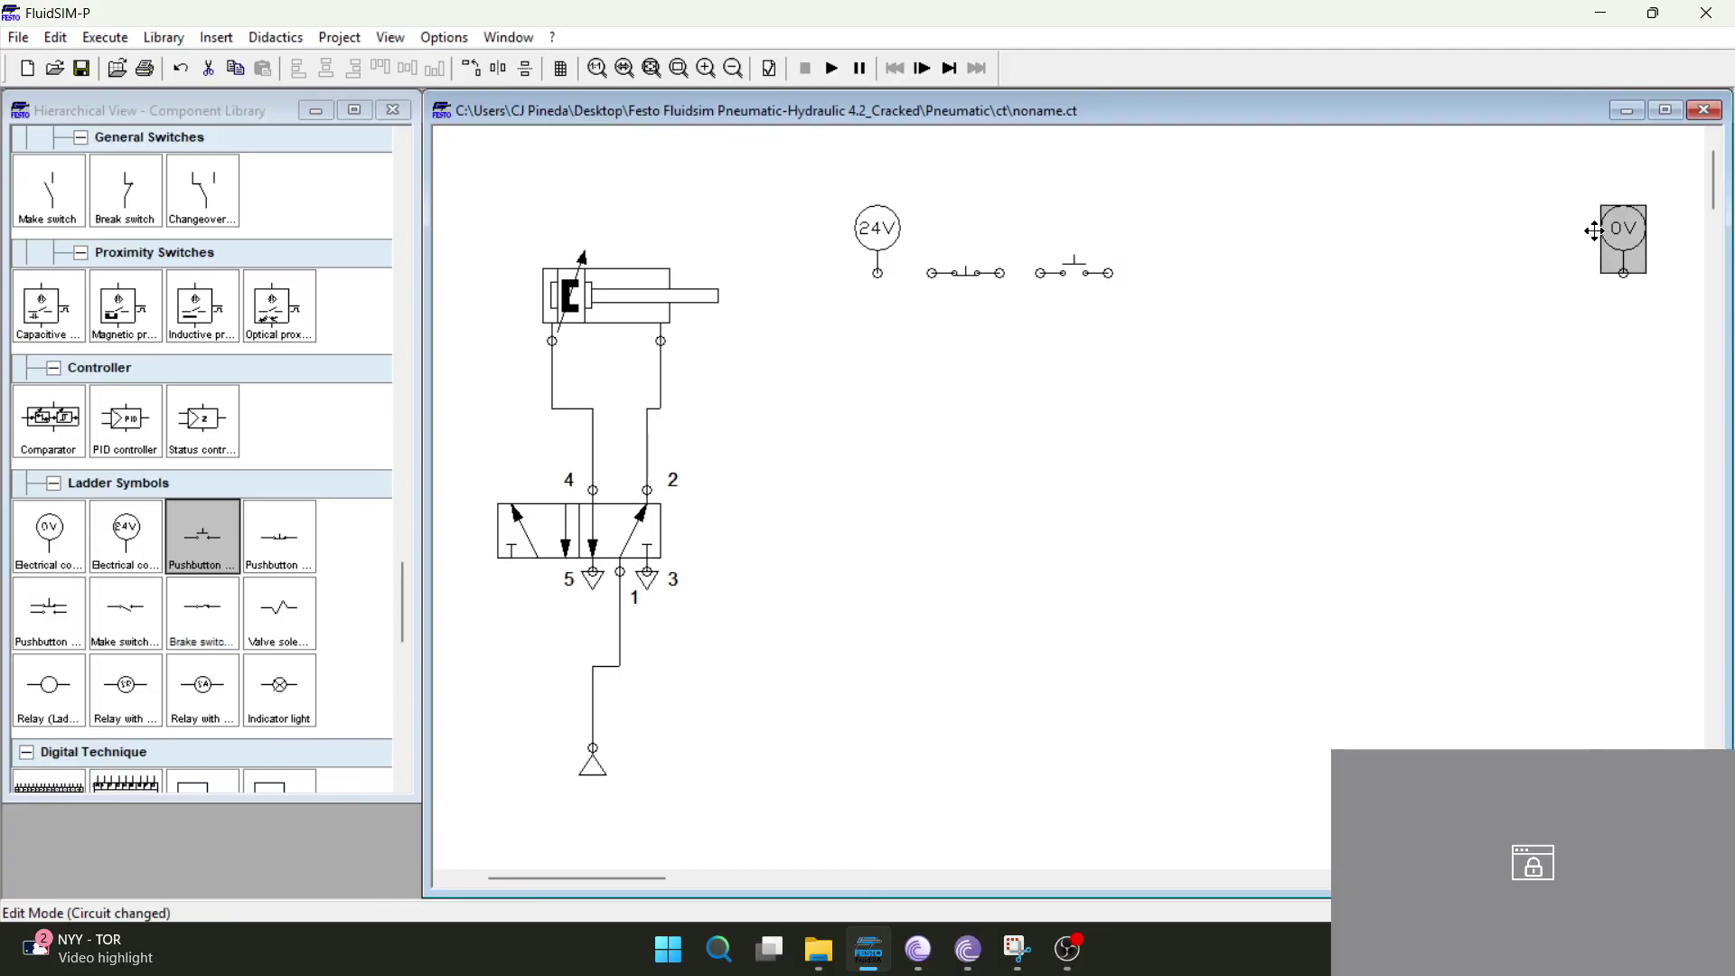
click(1486, 329)
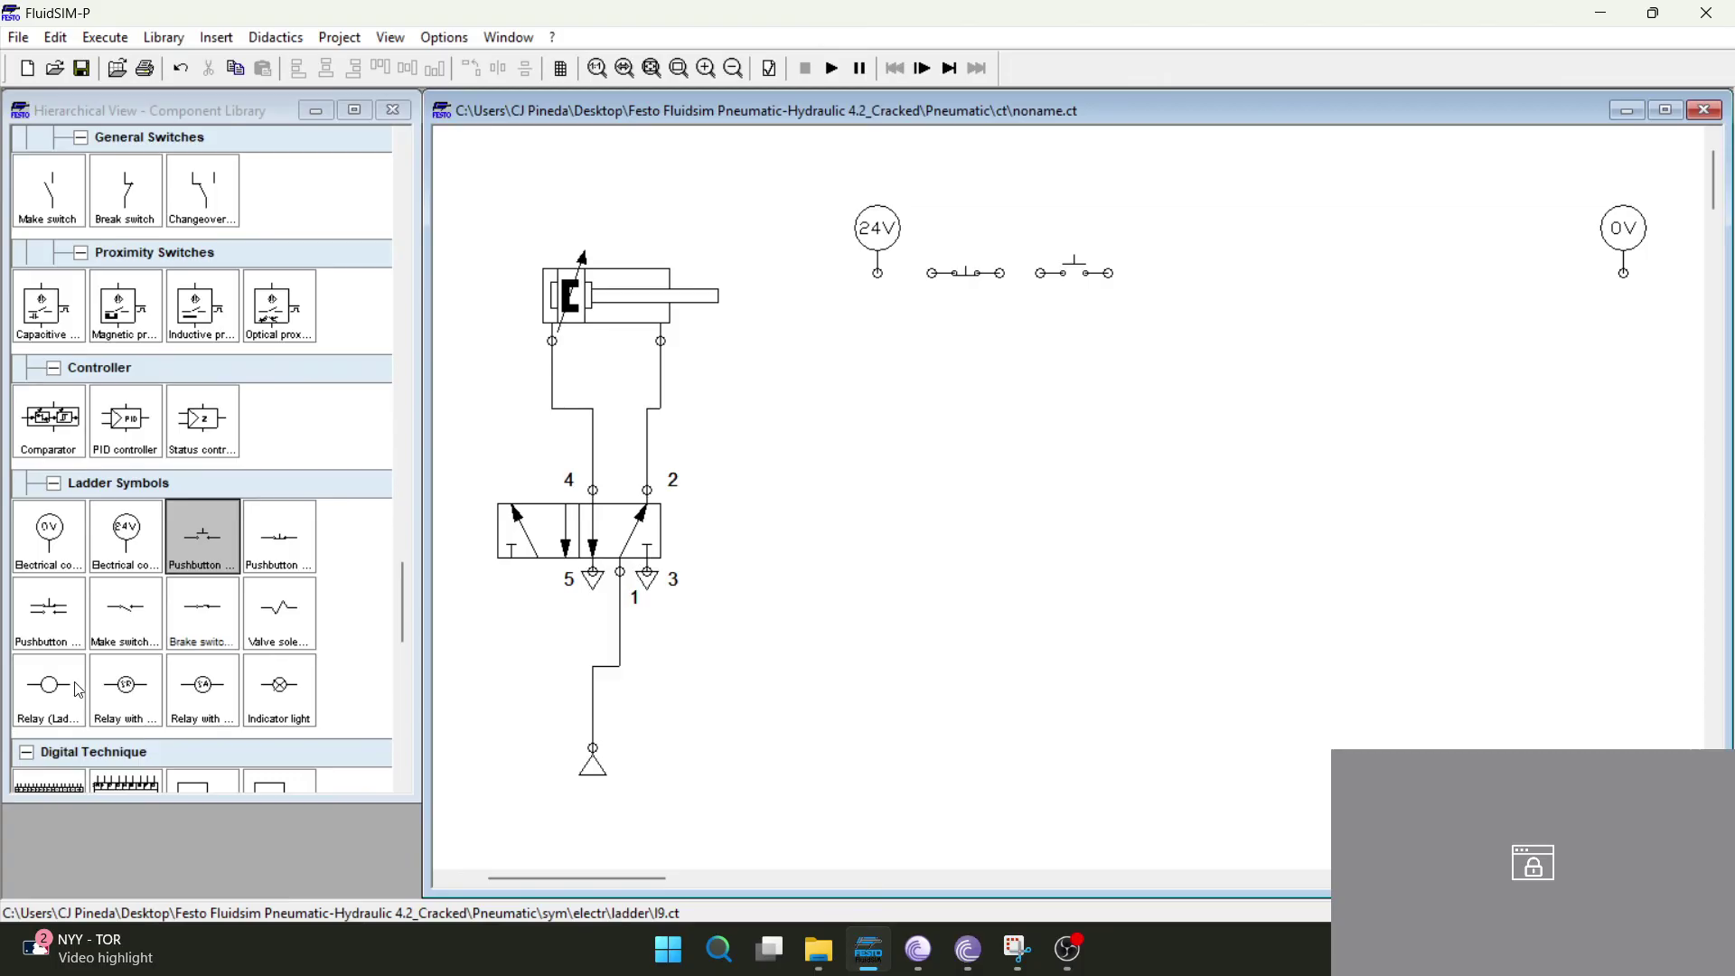
Place a ladder relay coil left of the 0V supply and wire the rung from 24V to 0V.
click(69, 710)
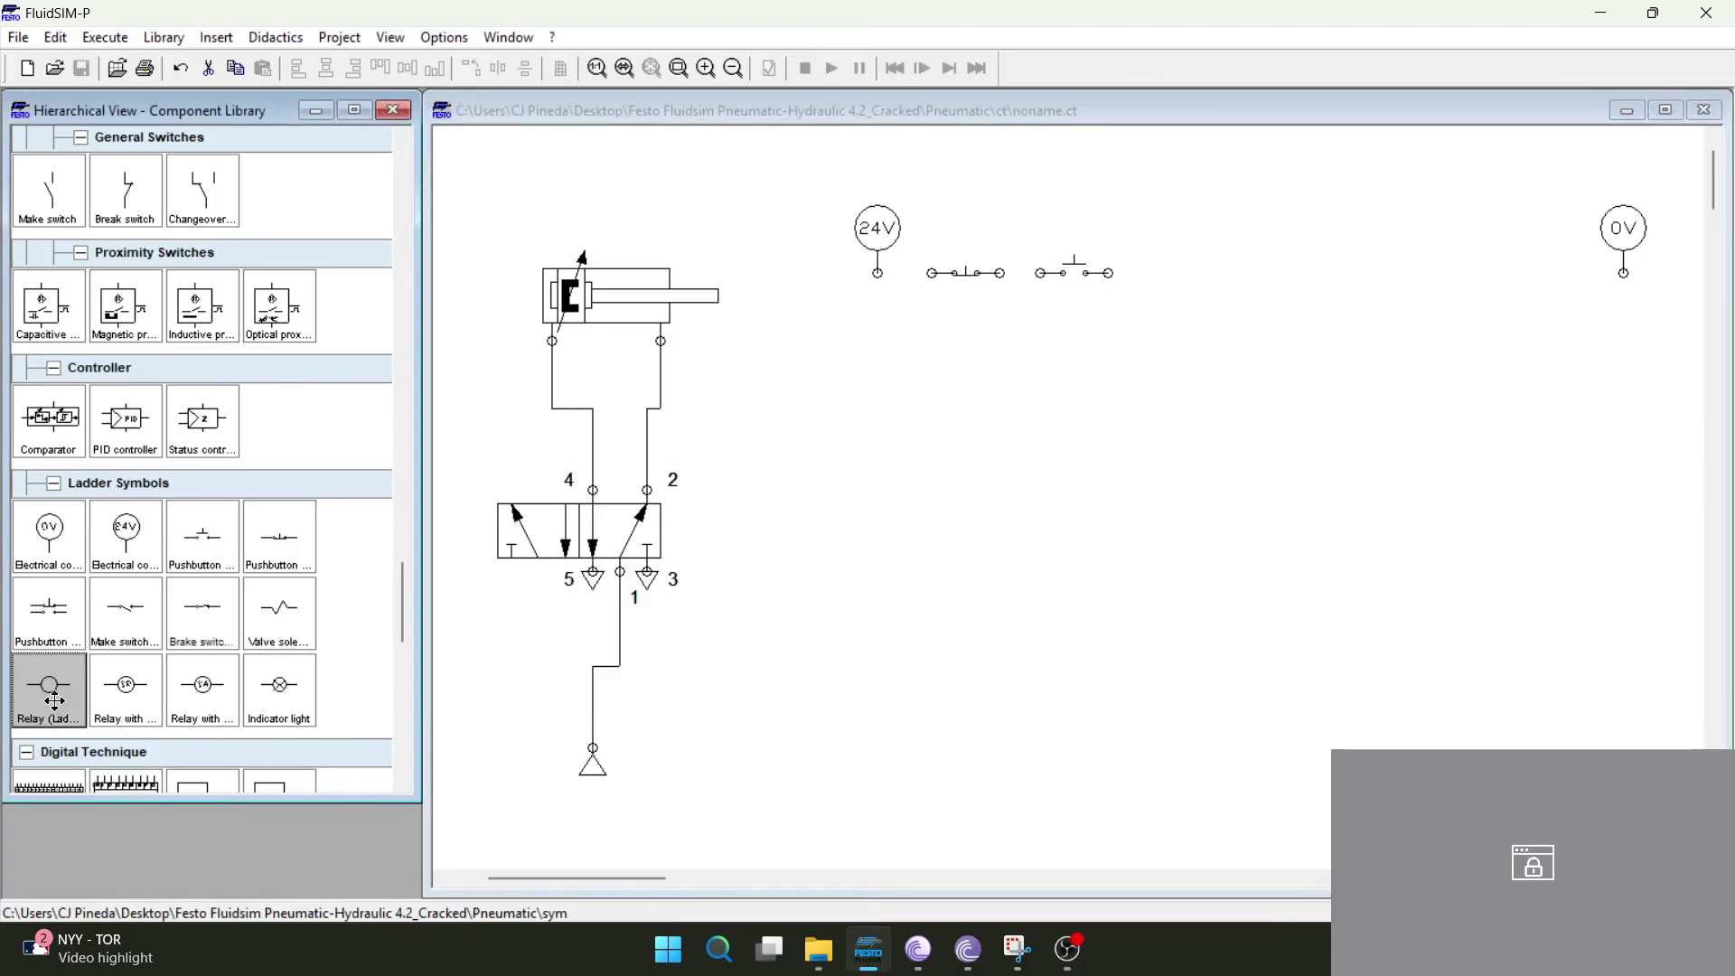
drag(69, 709, 1479, 287)
click(1433, 345)
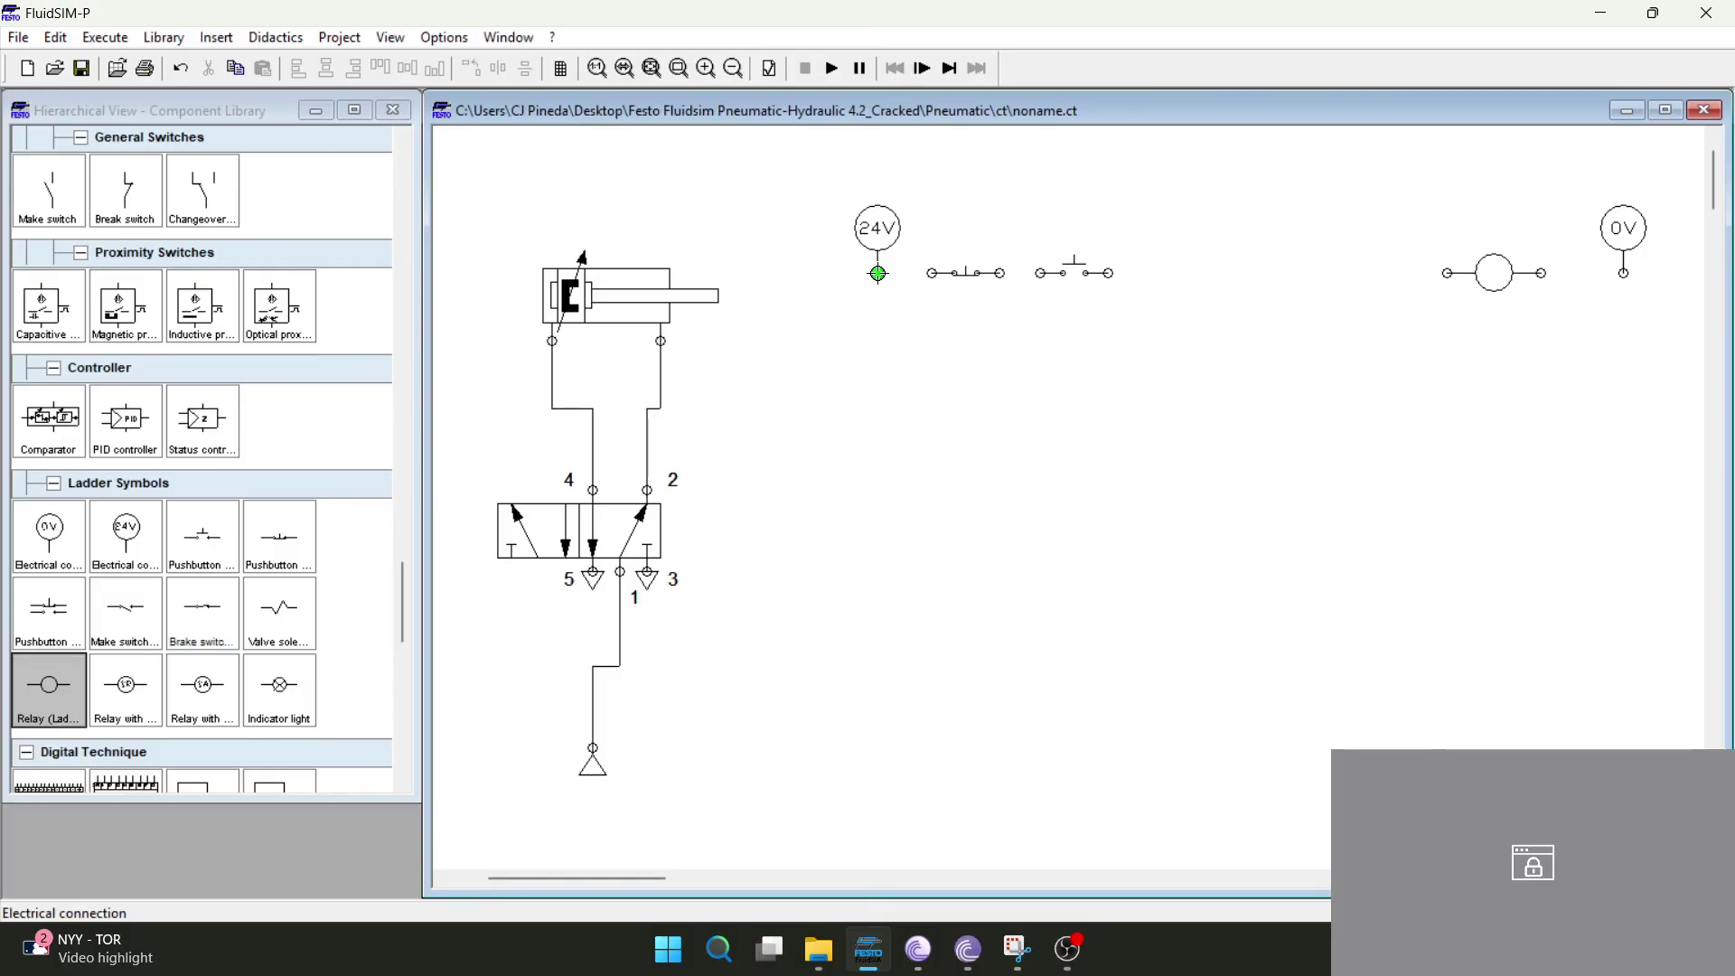
drag(878, 273, 1631, 272)
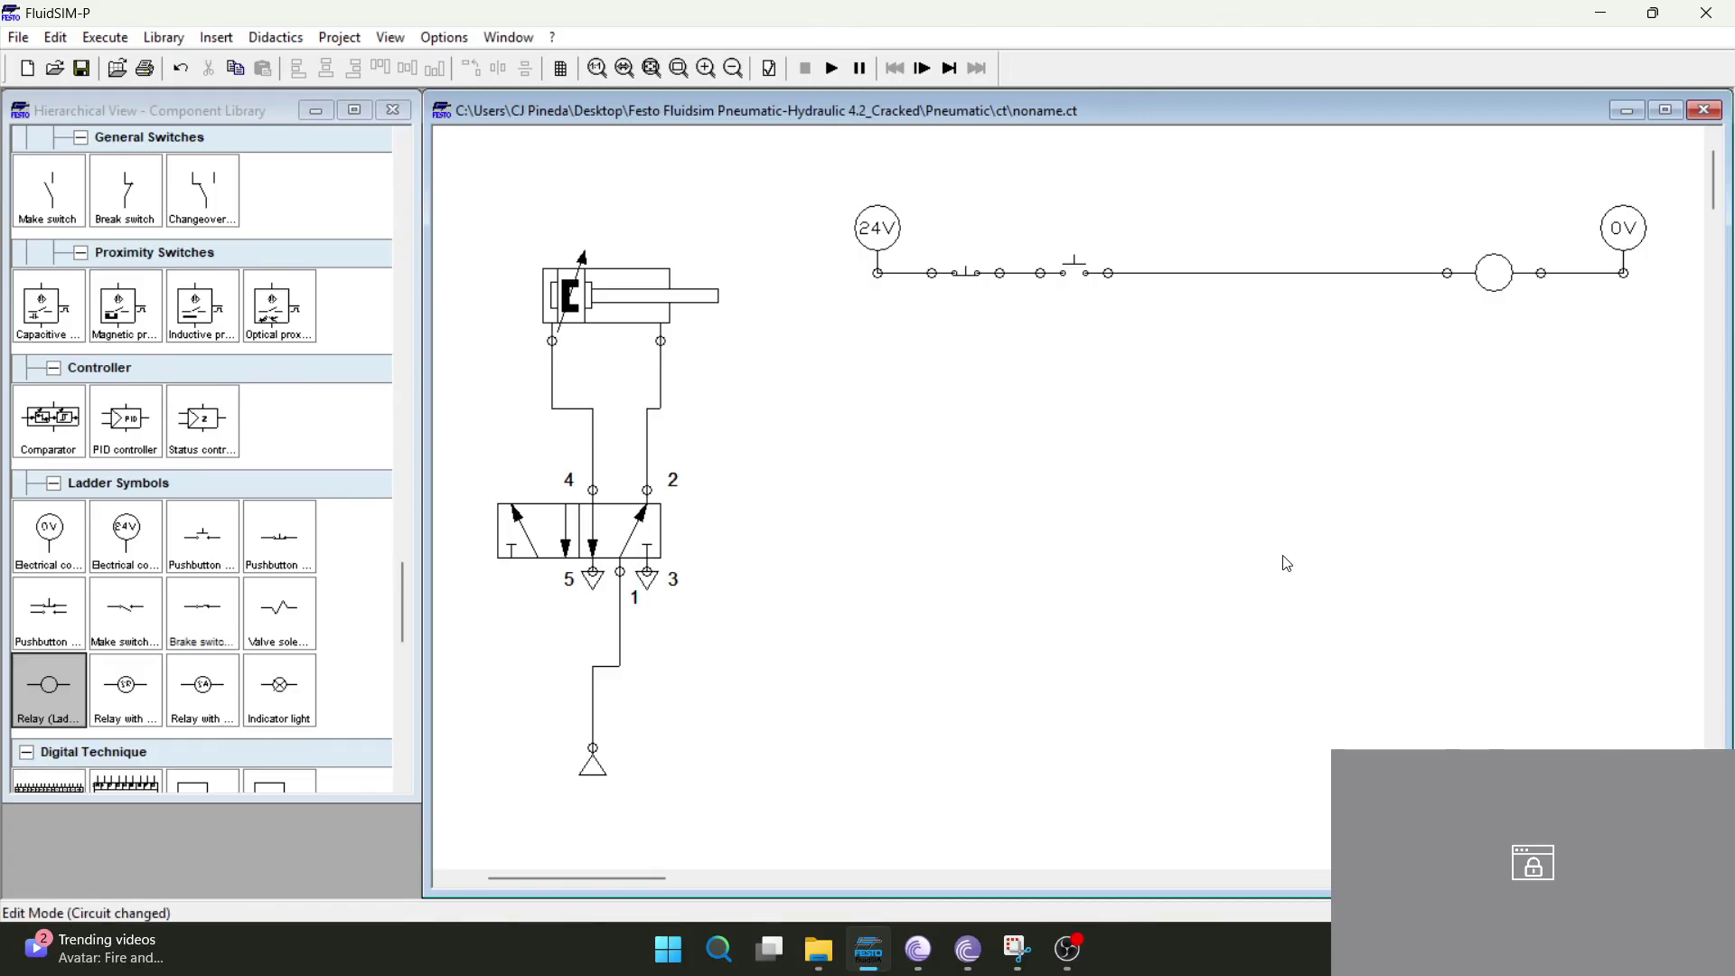
click(833, 70)
click(1086, 262)
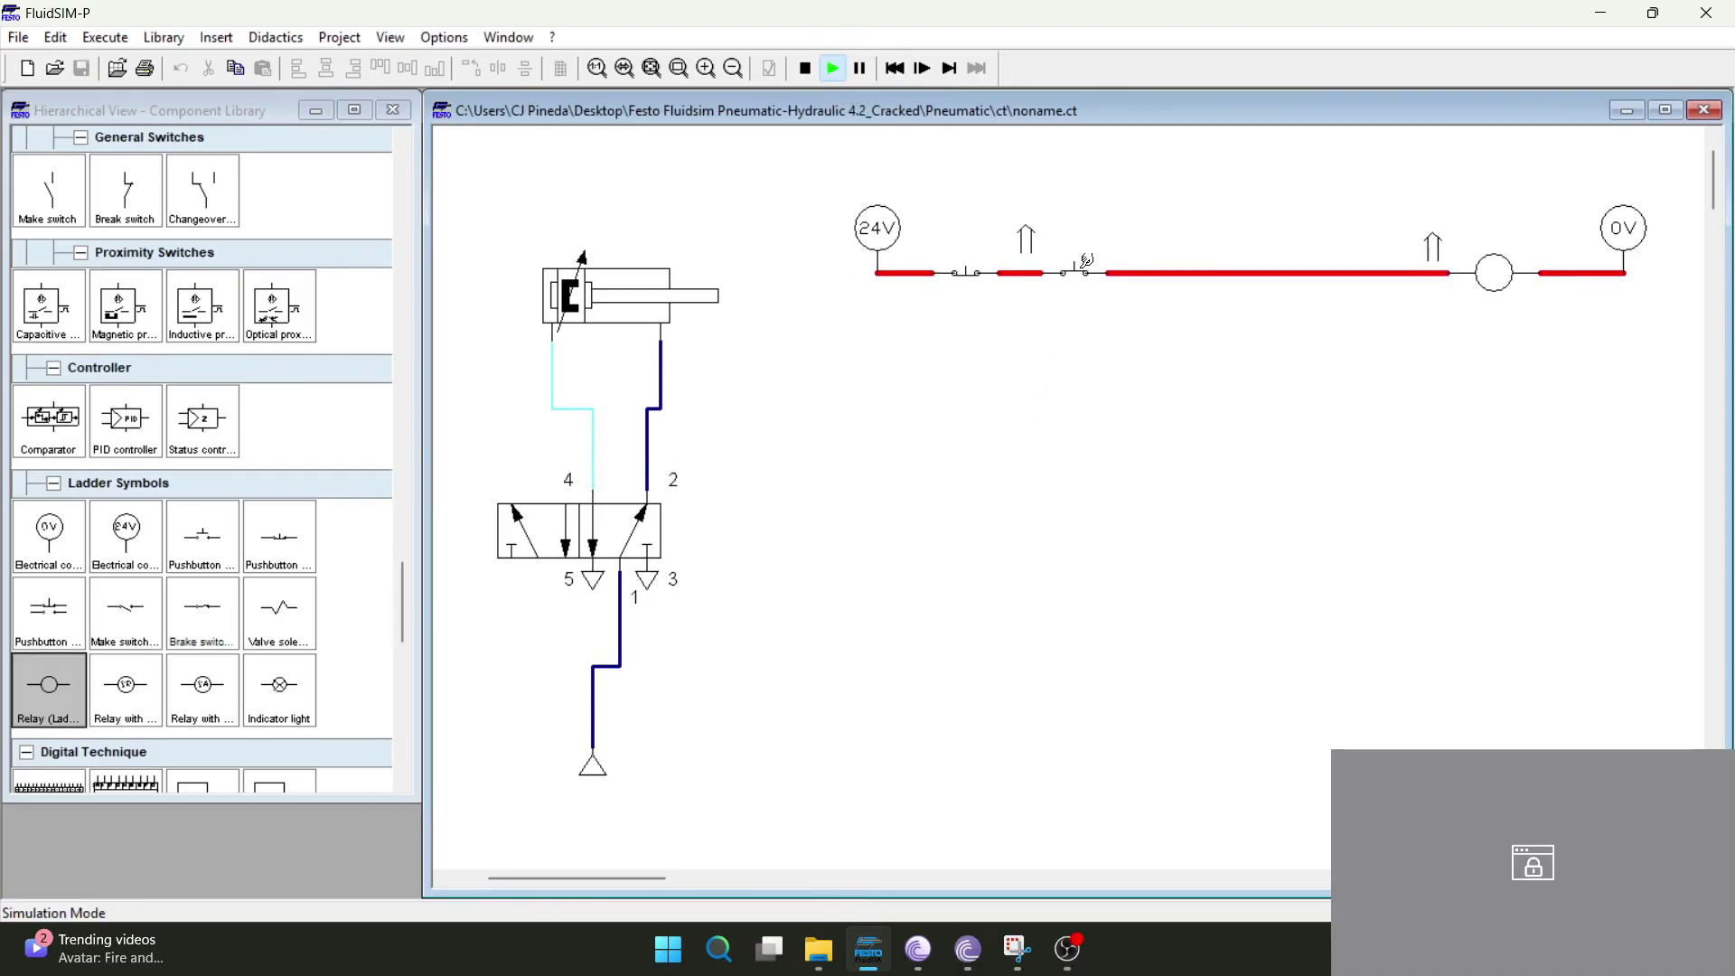
click(1086, 262)
click(1085, 262)
click(1085, 262)
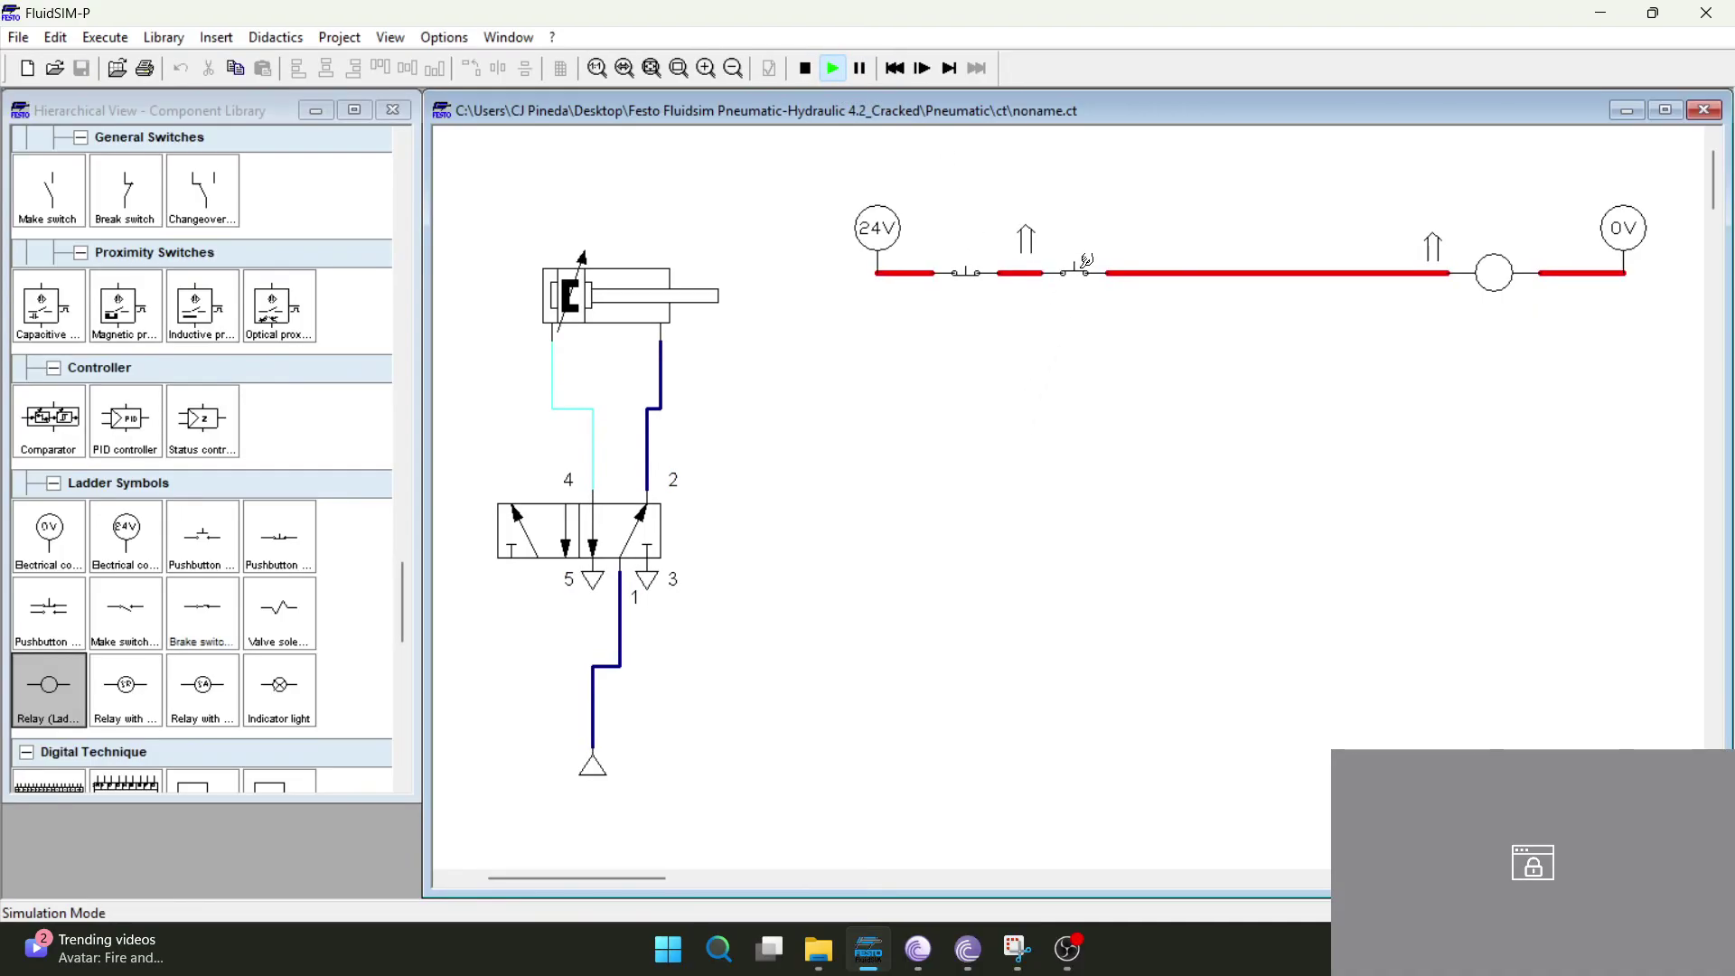
click(965, 265)
click(1076, 255)
click(1078, 252)
click(1082, 245)
click(1083, 247)
click(1112, 257)
click(1073, 260)
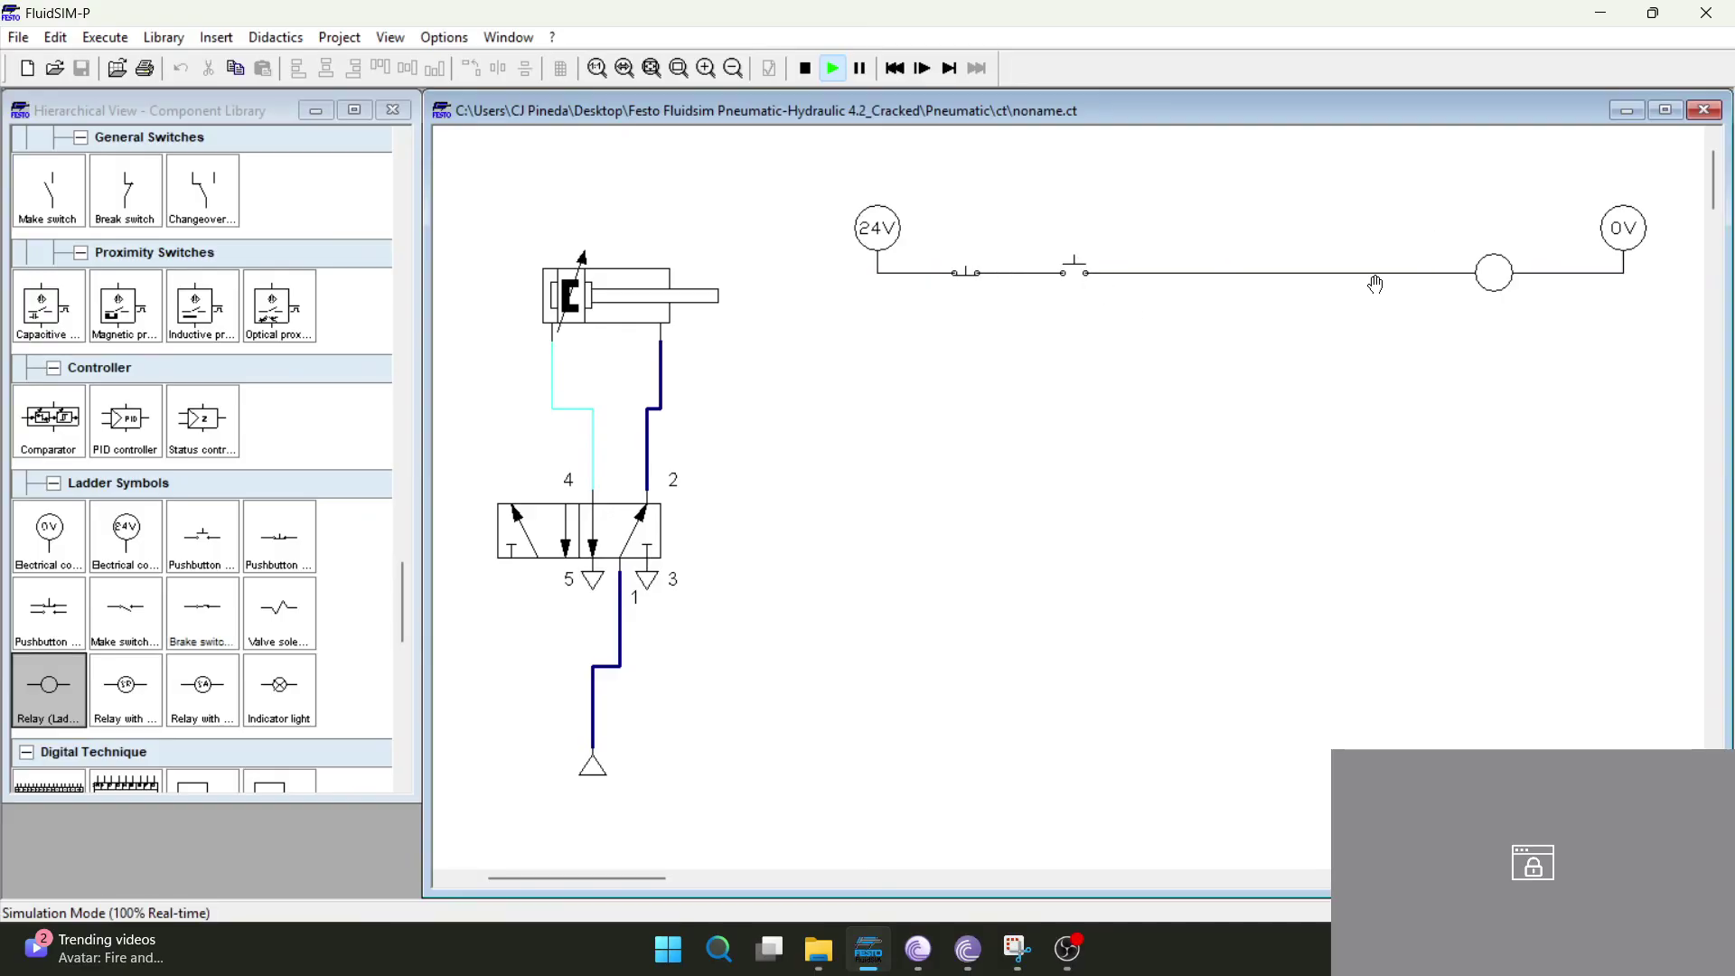
click(1073, 264)
click(1095, 265)
Stop the simulation, shift the second pushbutton right, and place a make switch below it.
click(803, 70)
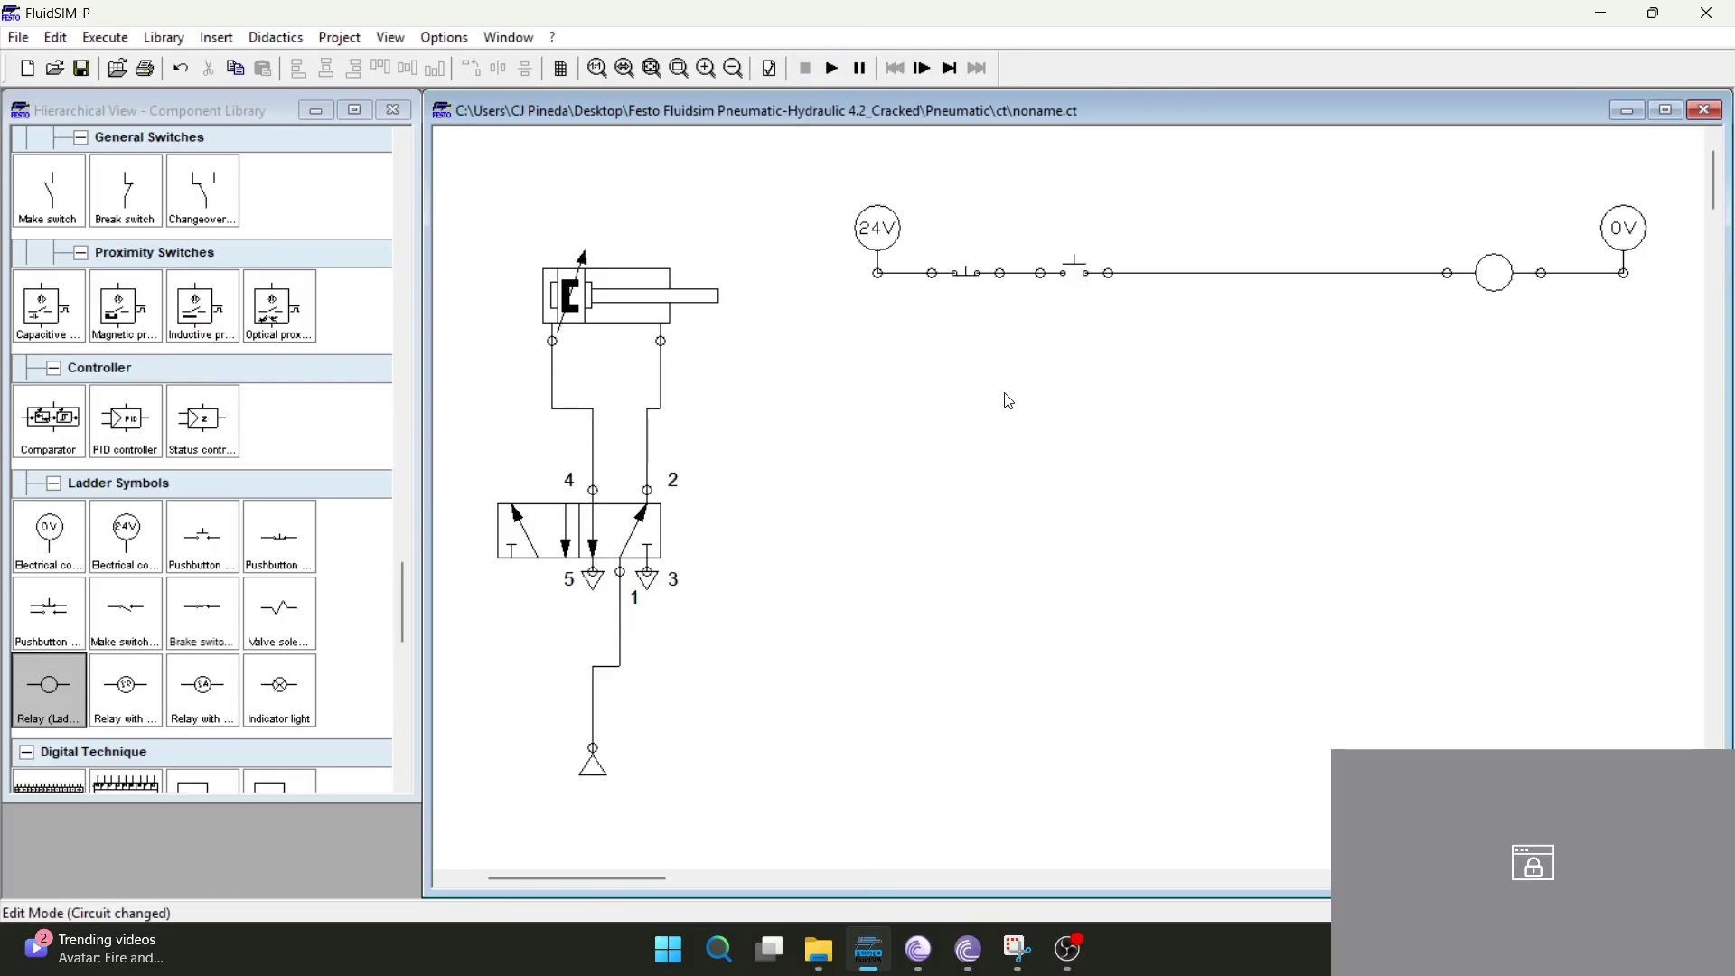
drag(1081, 269, 1122, 268)
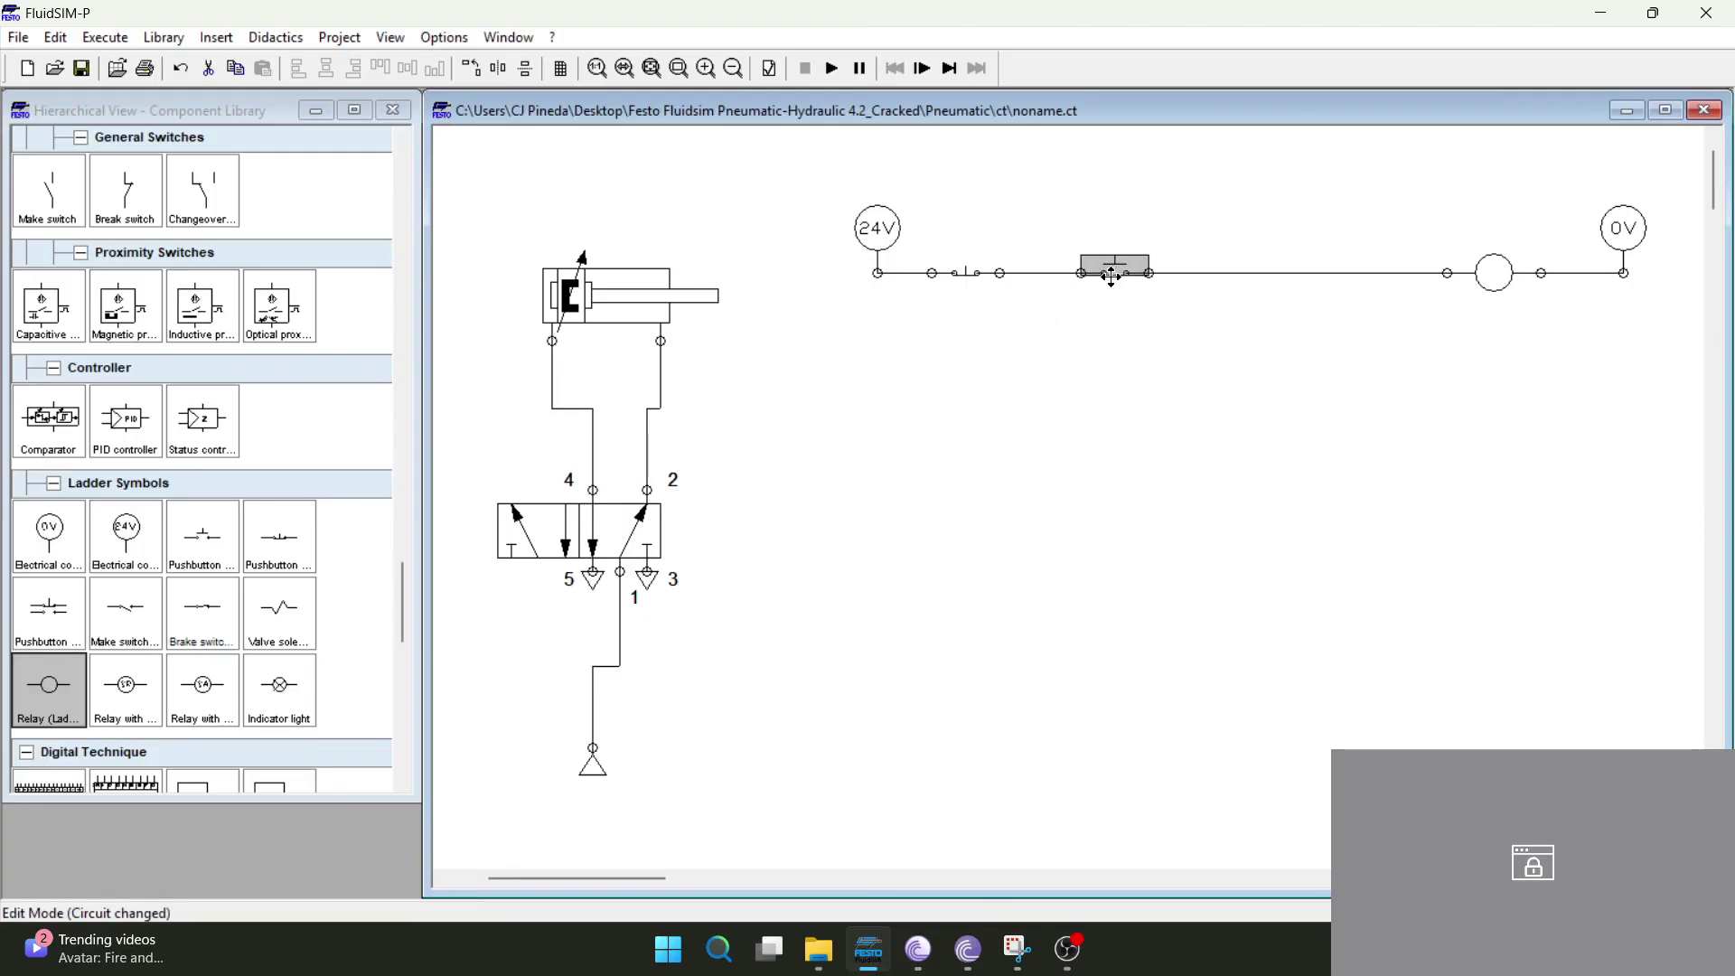
click(1168, 353)
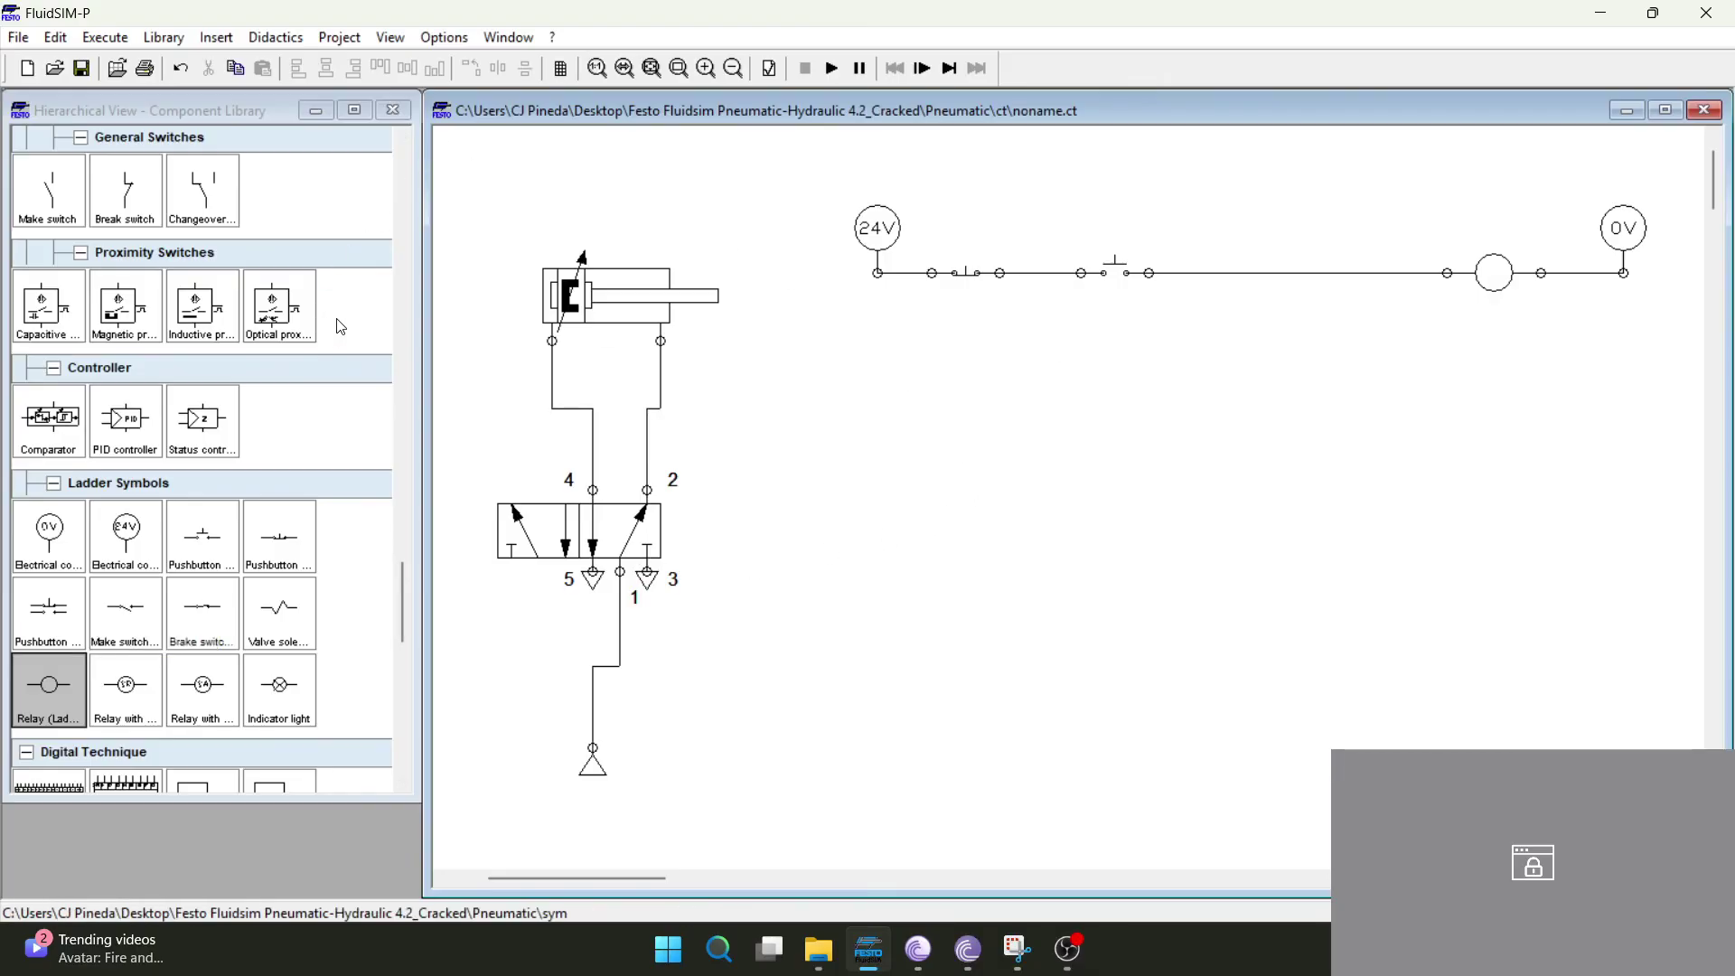
scroll(348, 326, up, 3)
scroll(348, 326, down, 3)
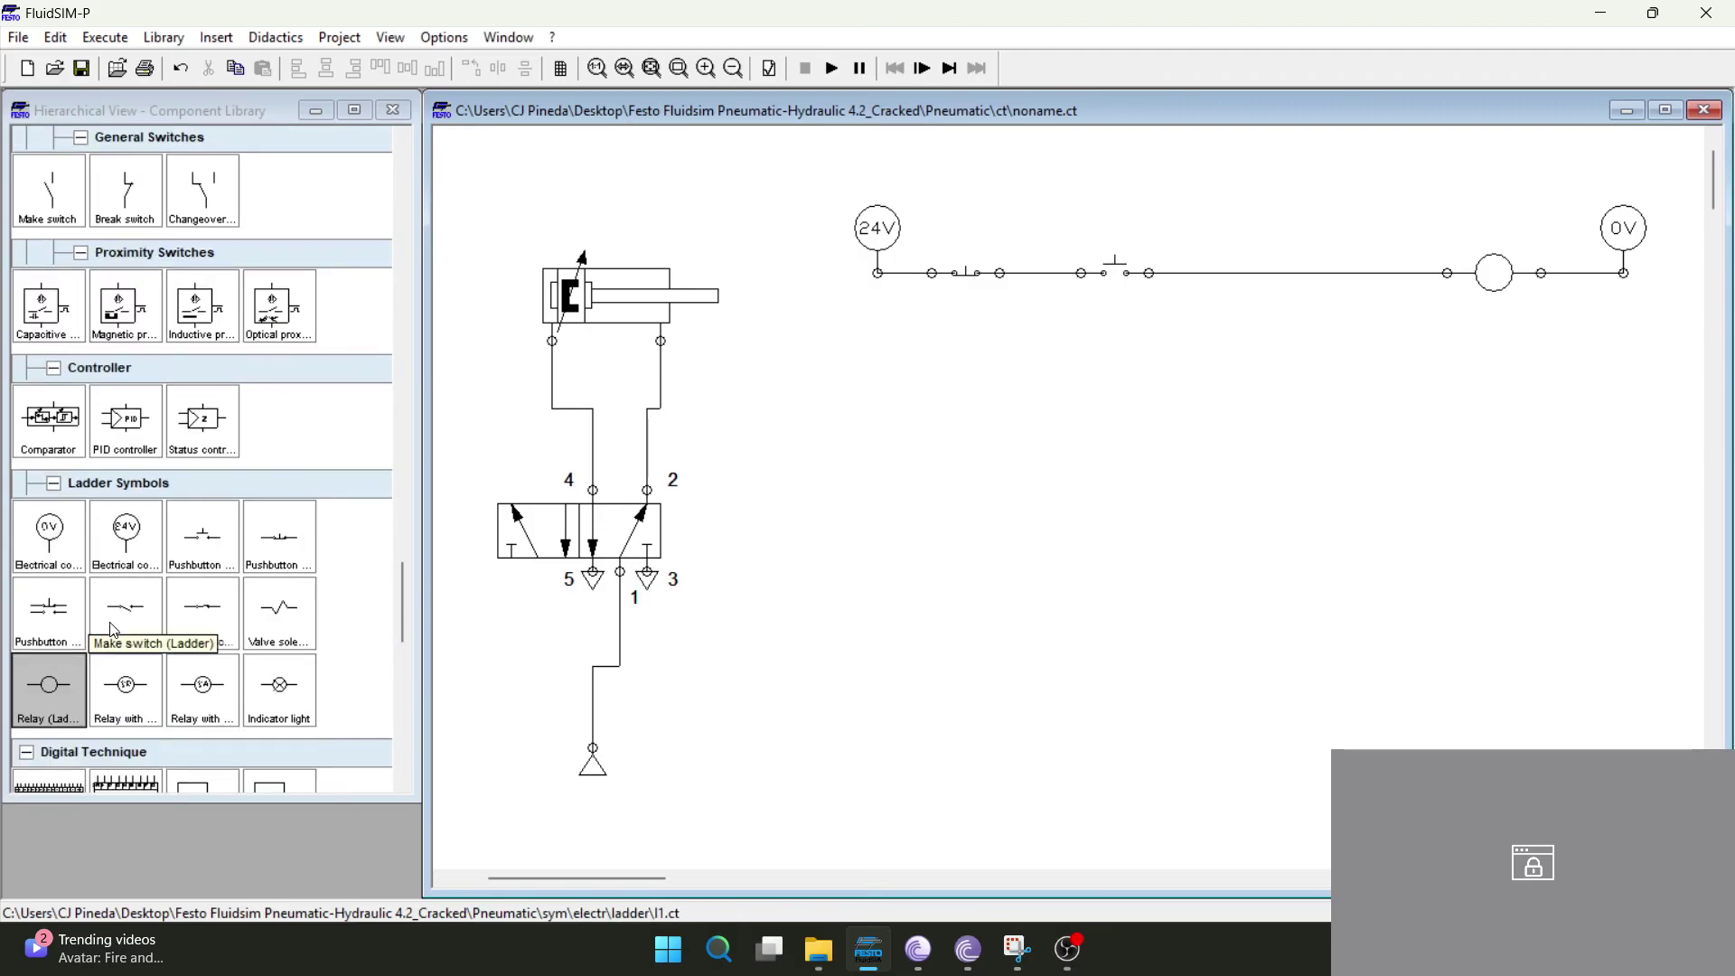
drag(113, 629, 1105, 330)
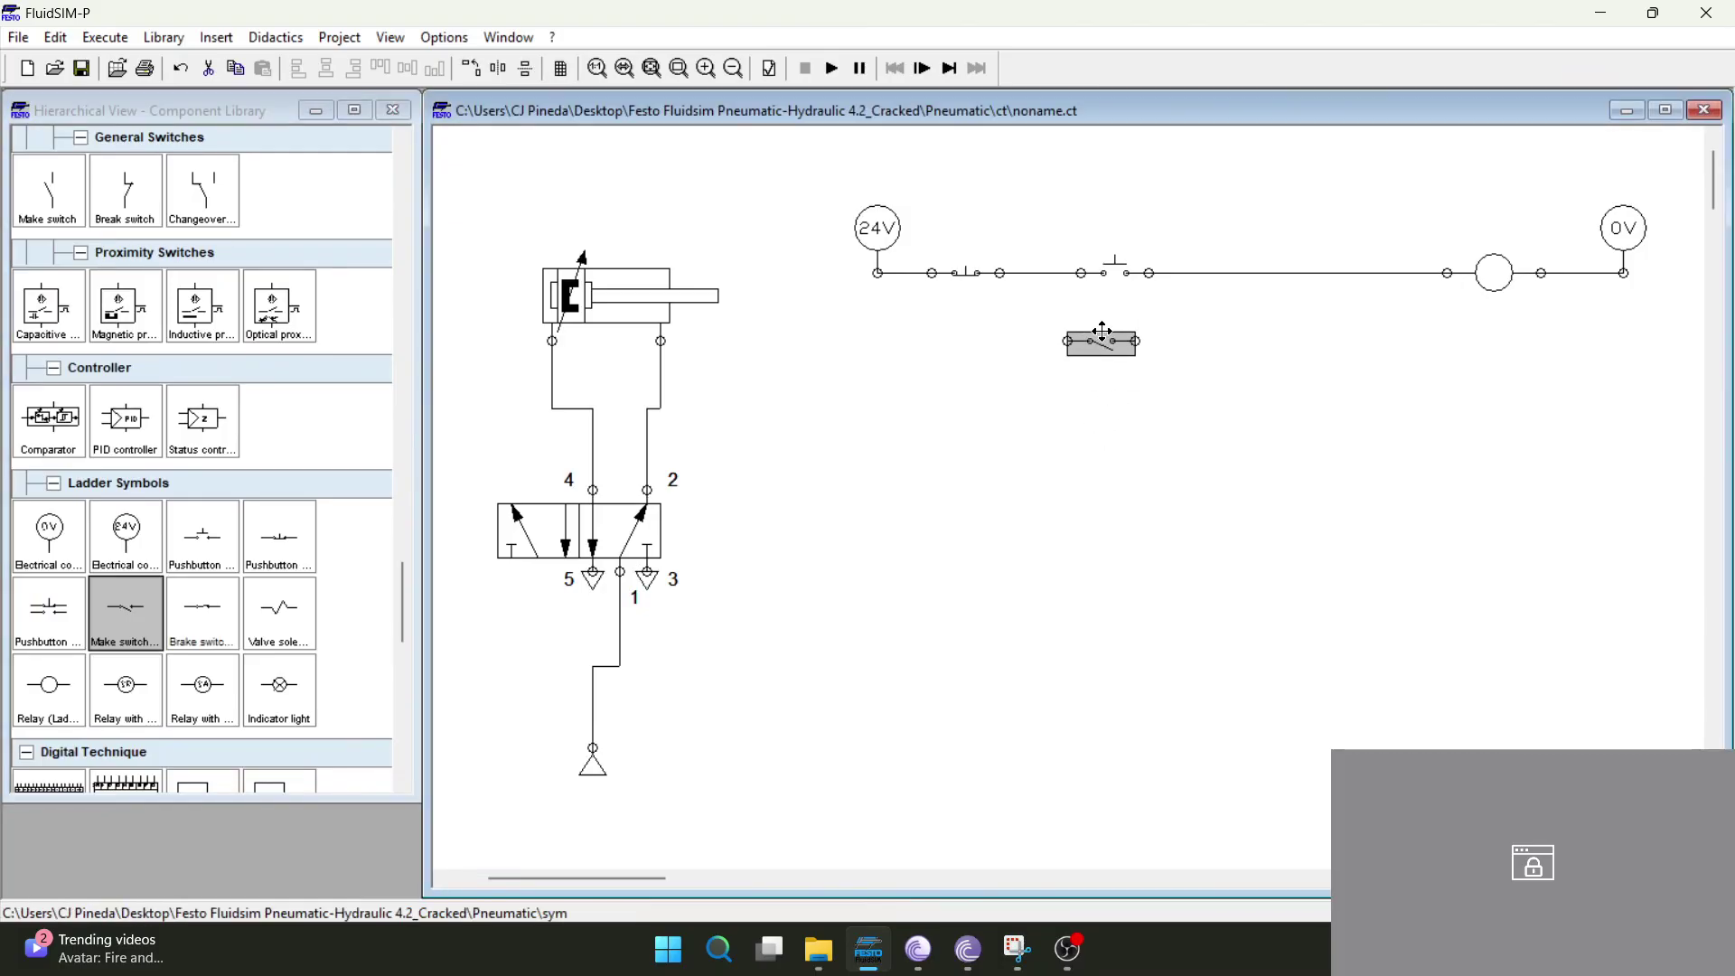
click(1021, 398)
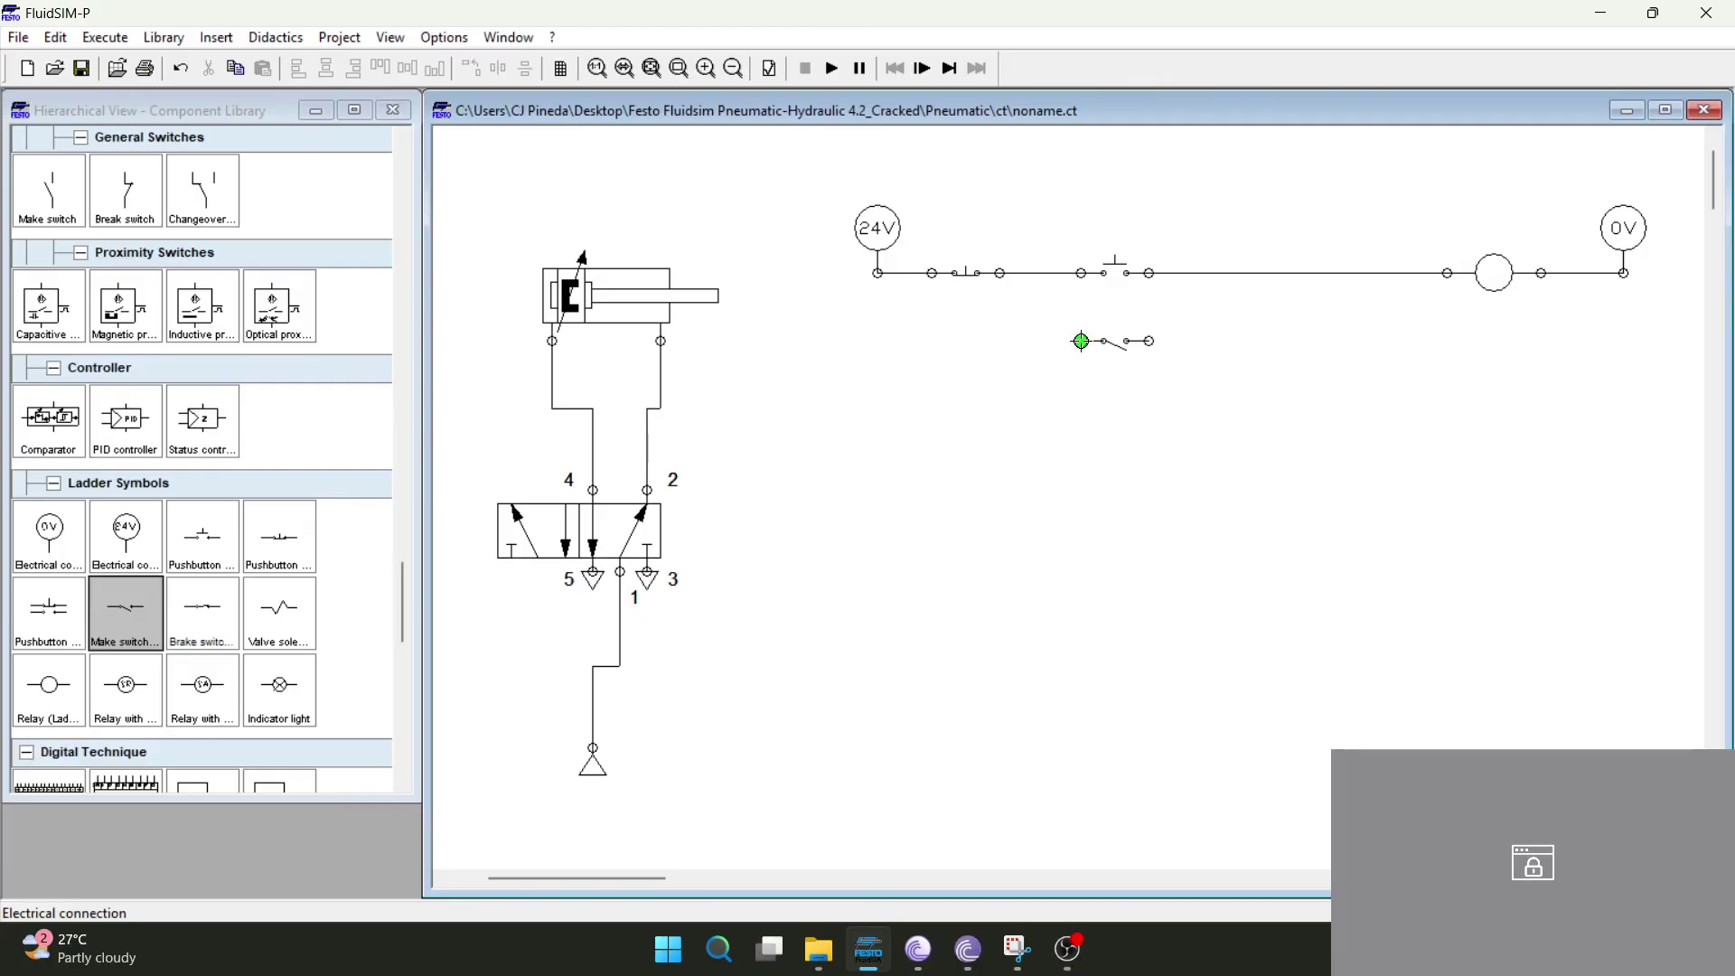
Wire both ends of the make switch up to the rung, parallel to the second pushbutton.
drag(1080, 340, 1054, 272)
drag(1140, 344, 1231, 272)
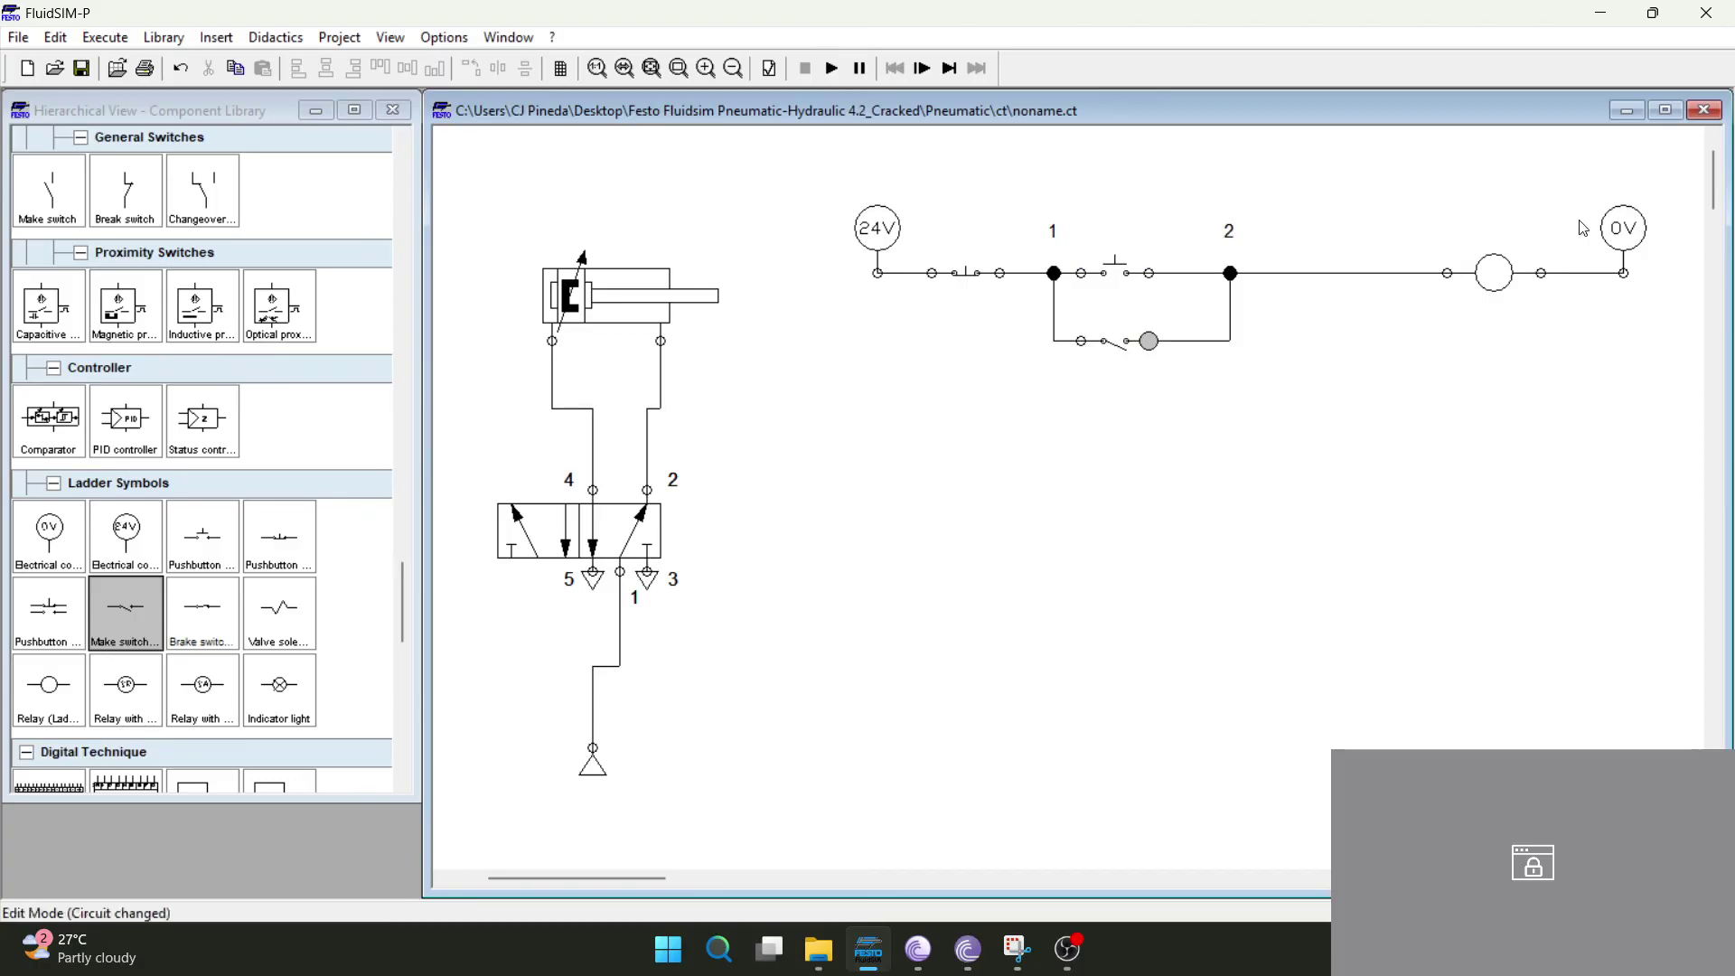
double_click(1624, 274)
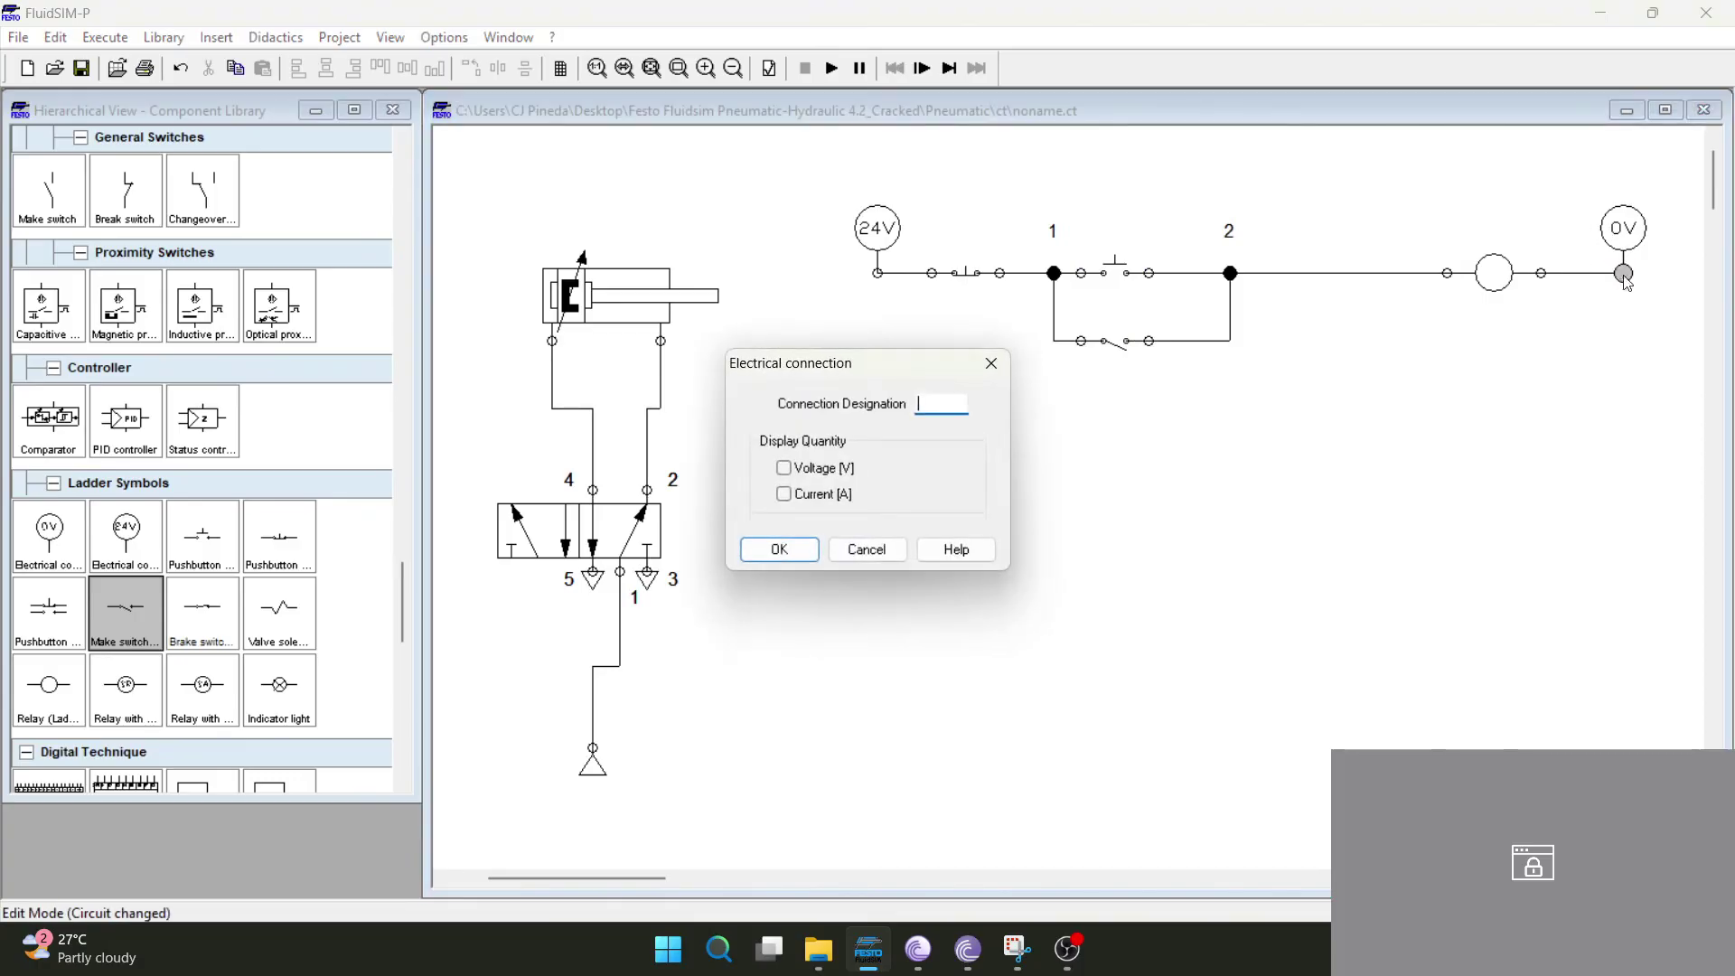
click(990, 363)
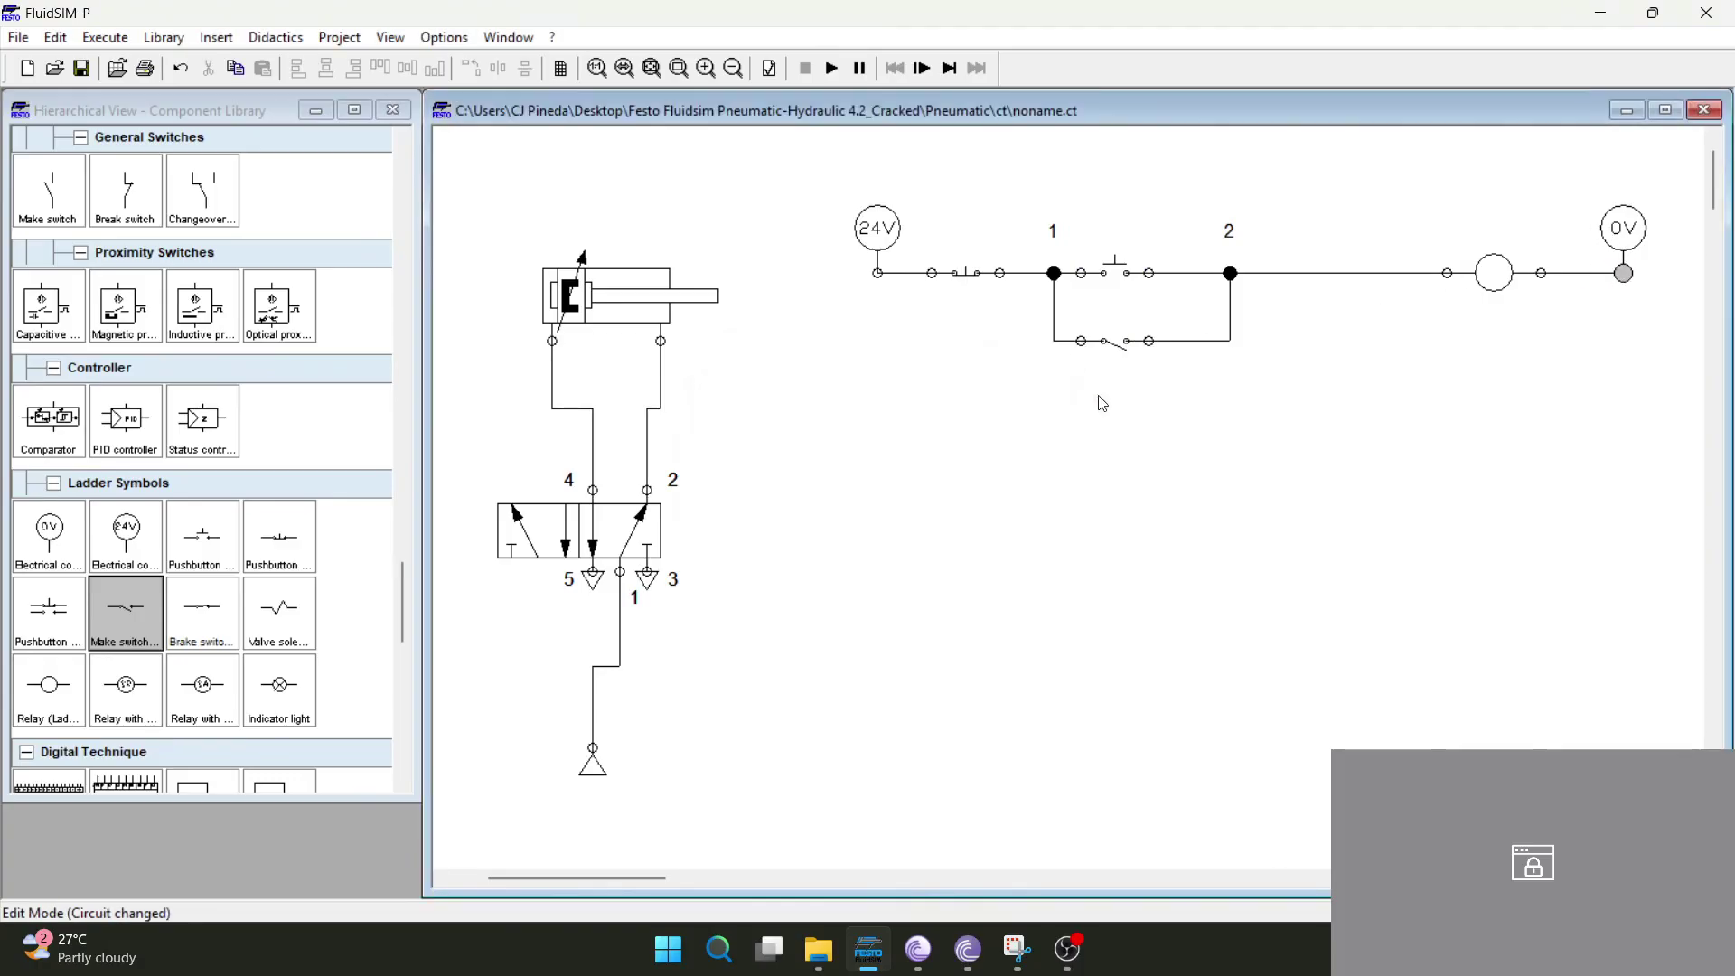
click(1123, 351)
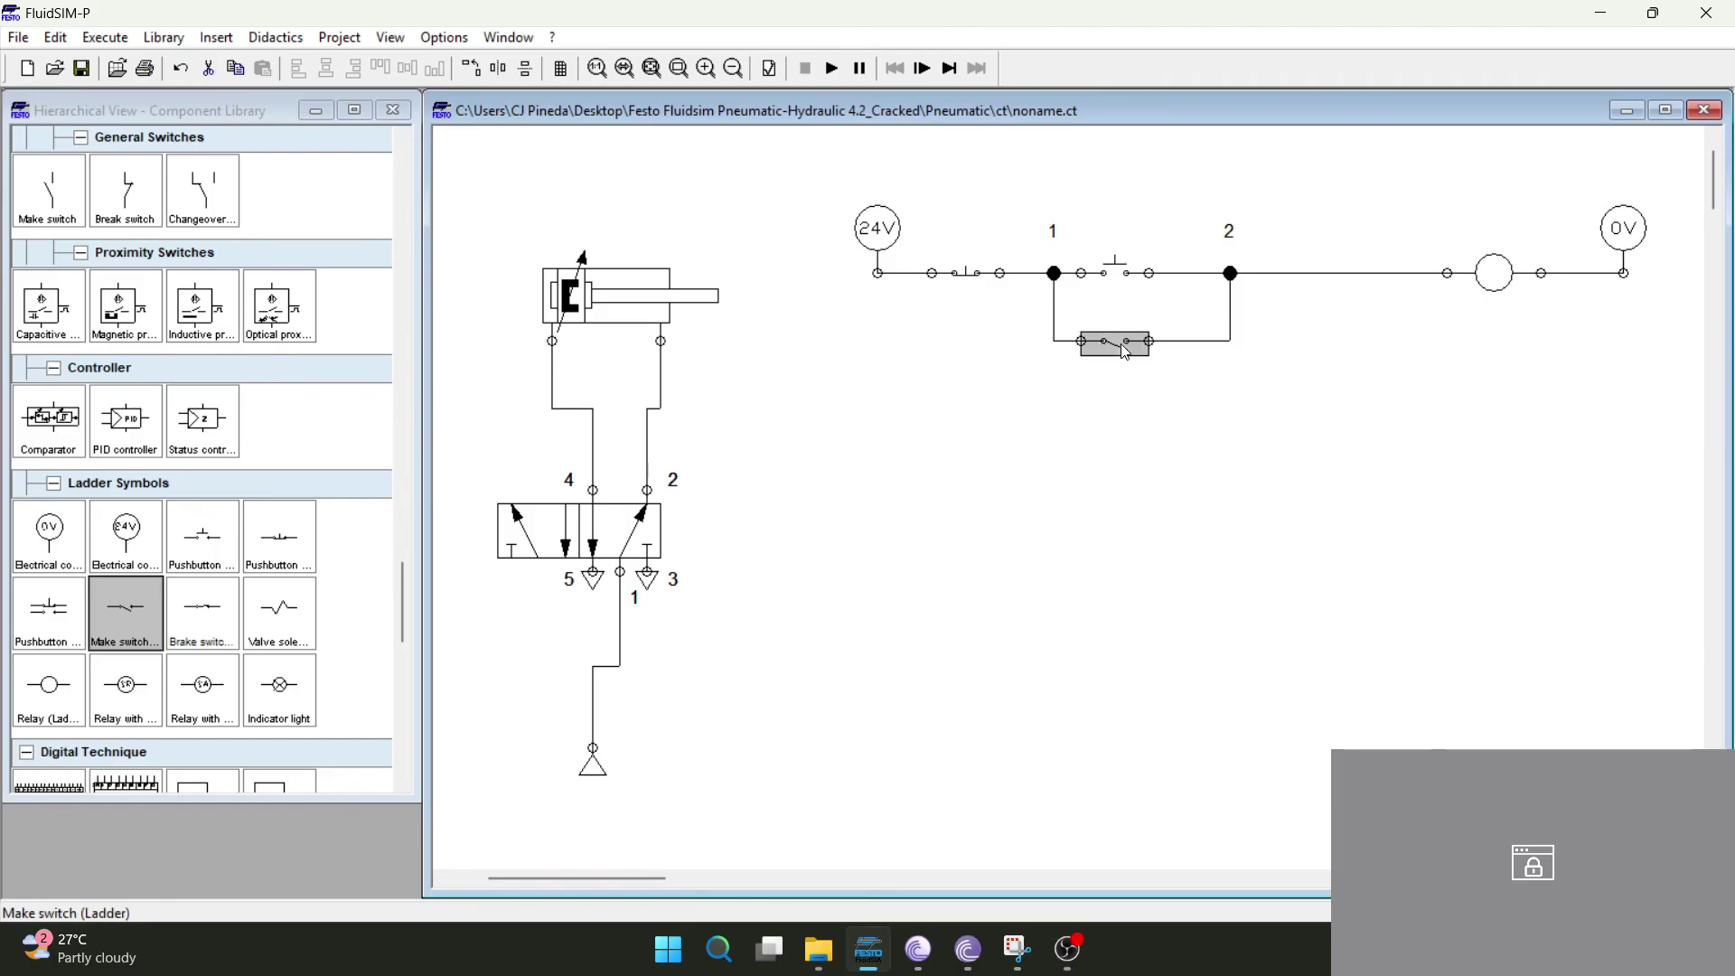
click(1137, 411)
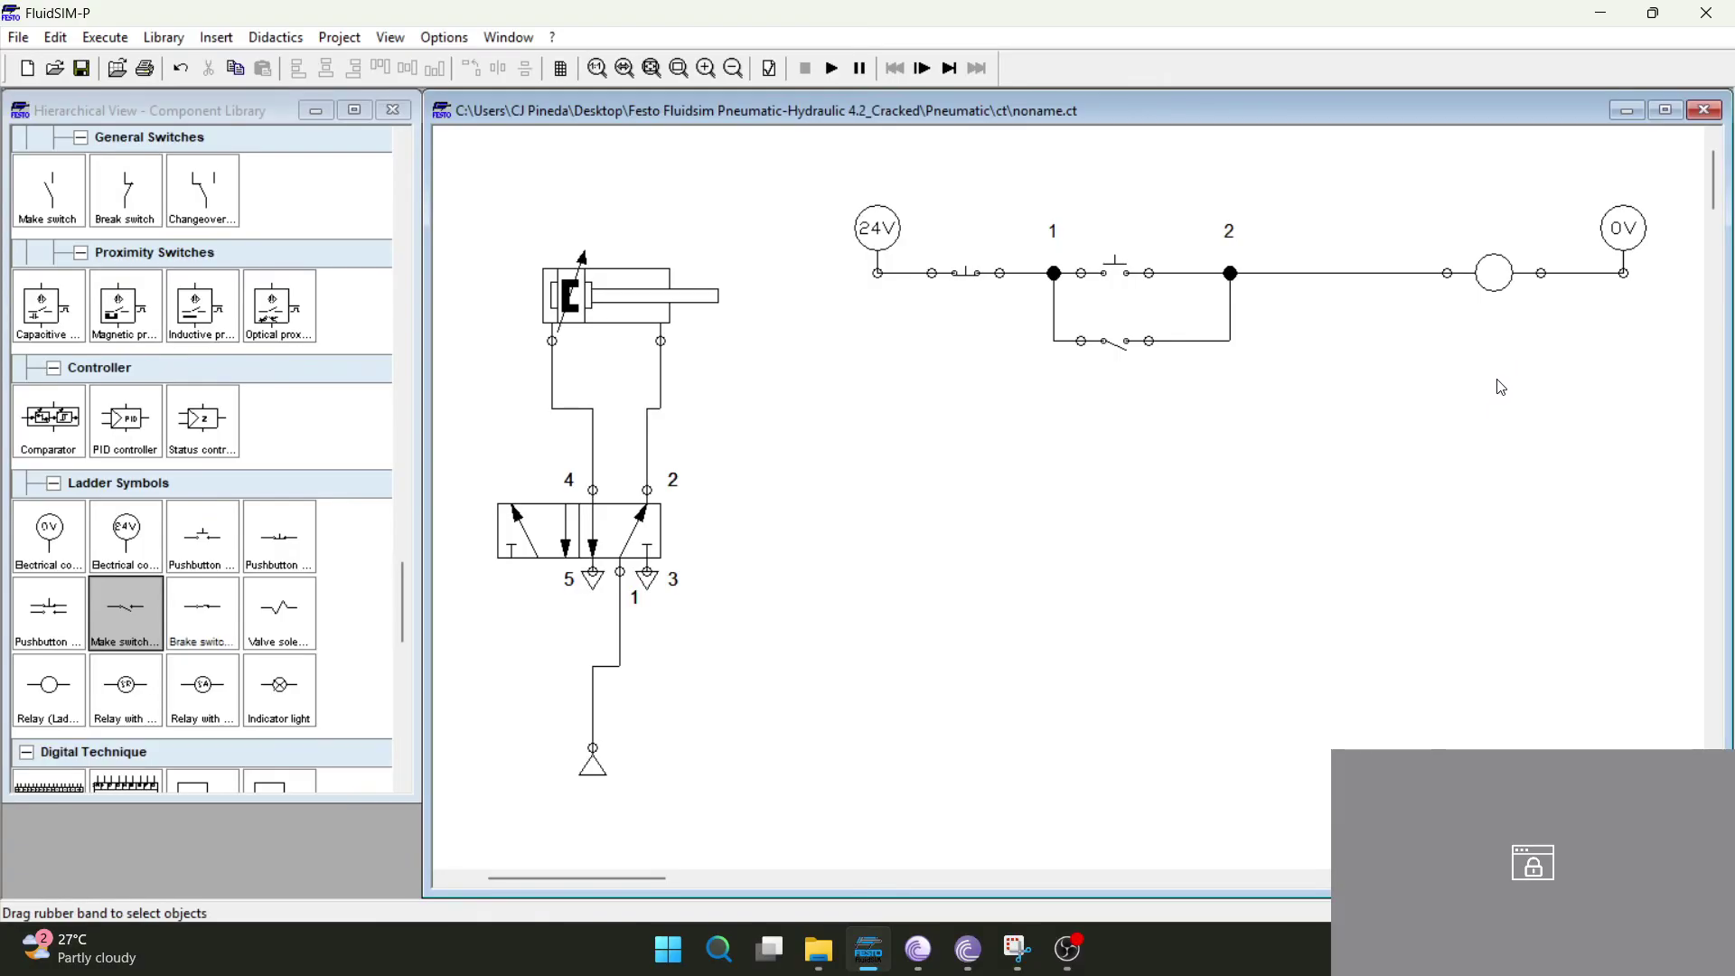
Label the rung's make pushbutton START and the break pushbutton beside 24V RESET.
click(1118, 264)
double_click(1118, 264)
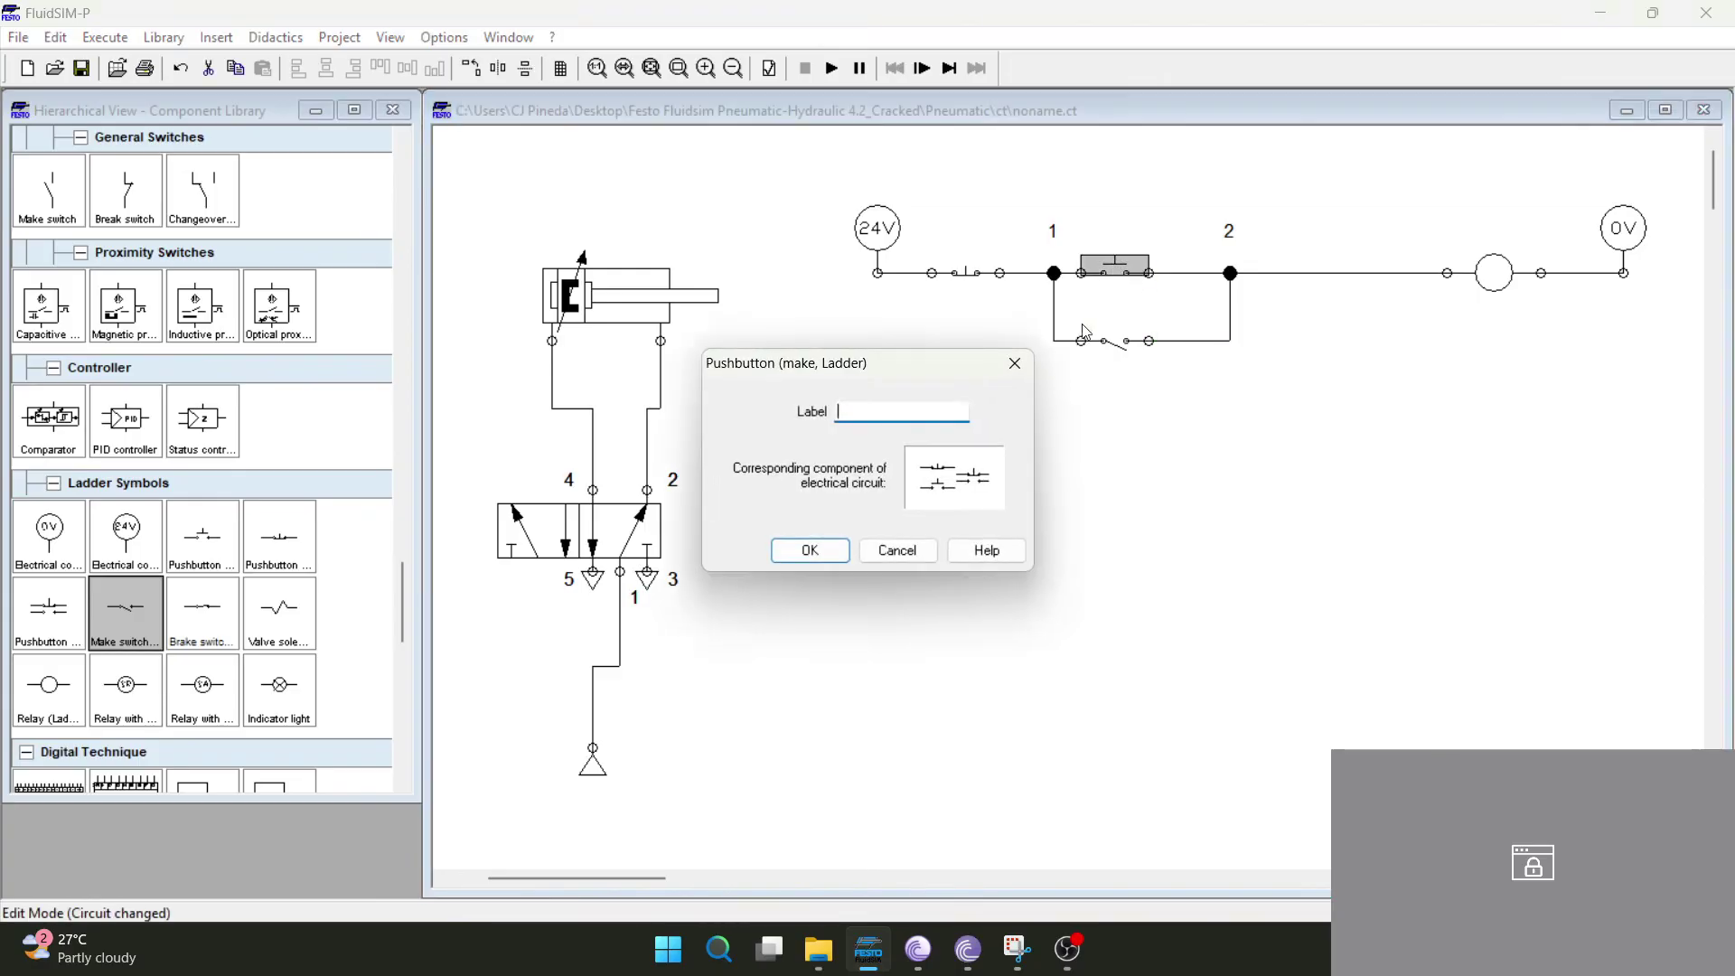
click(1014, 364)
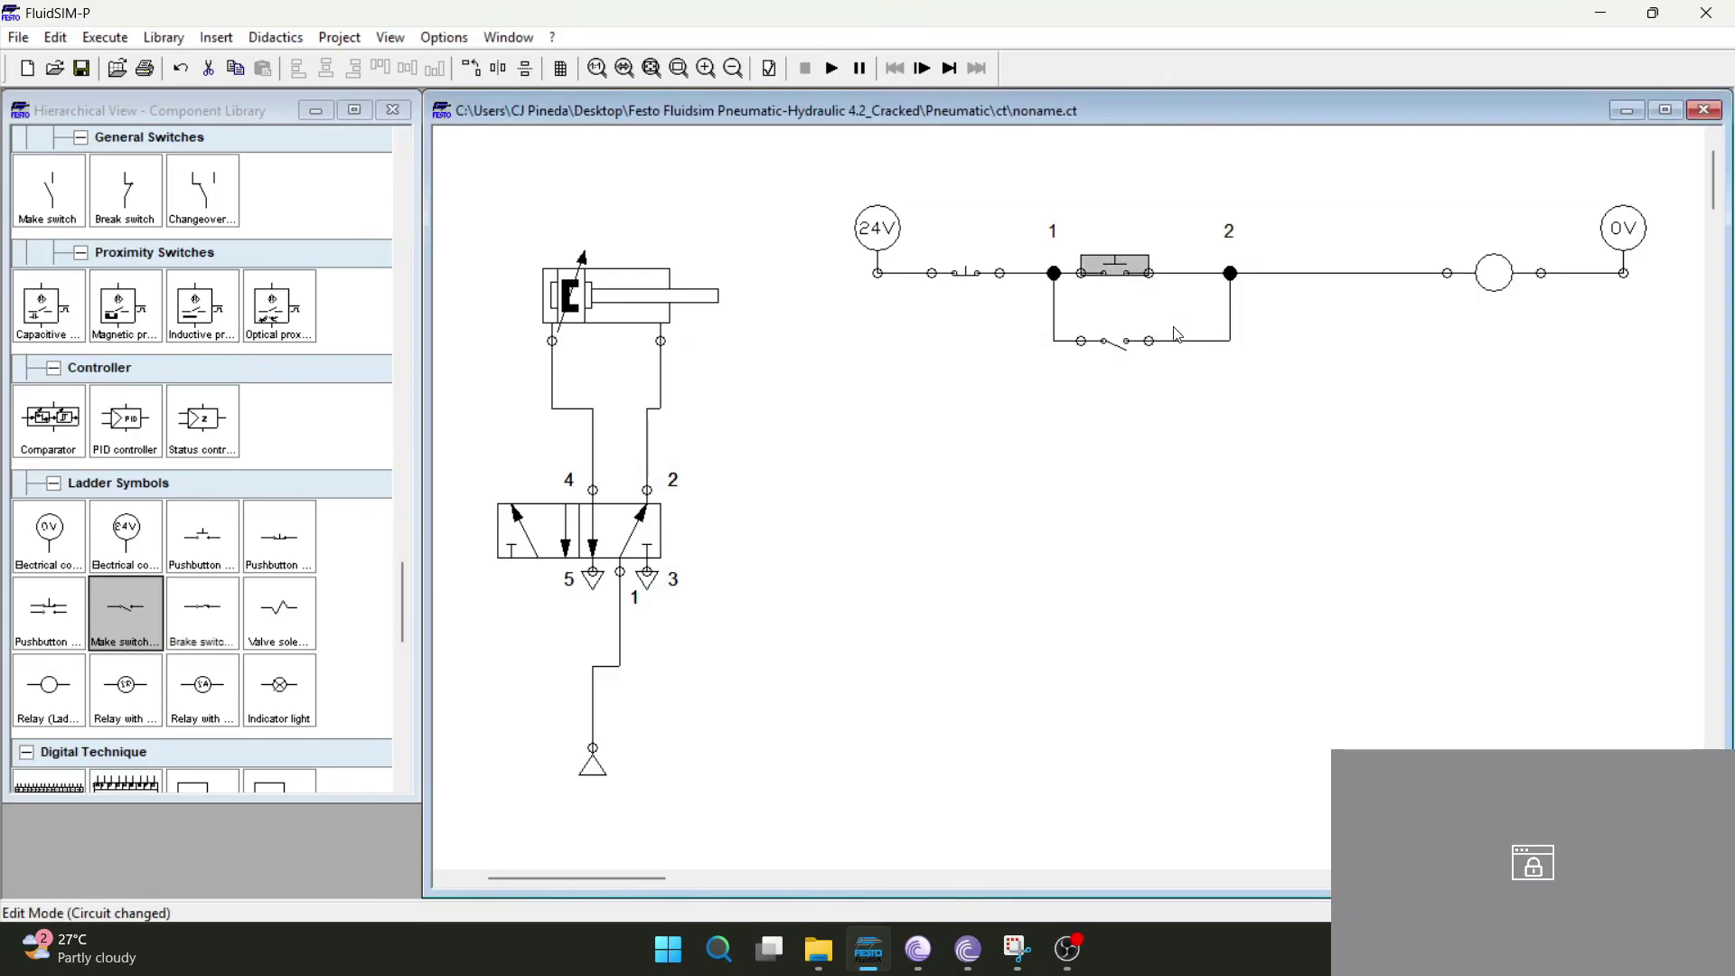
double_click(1121, 266)
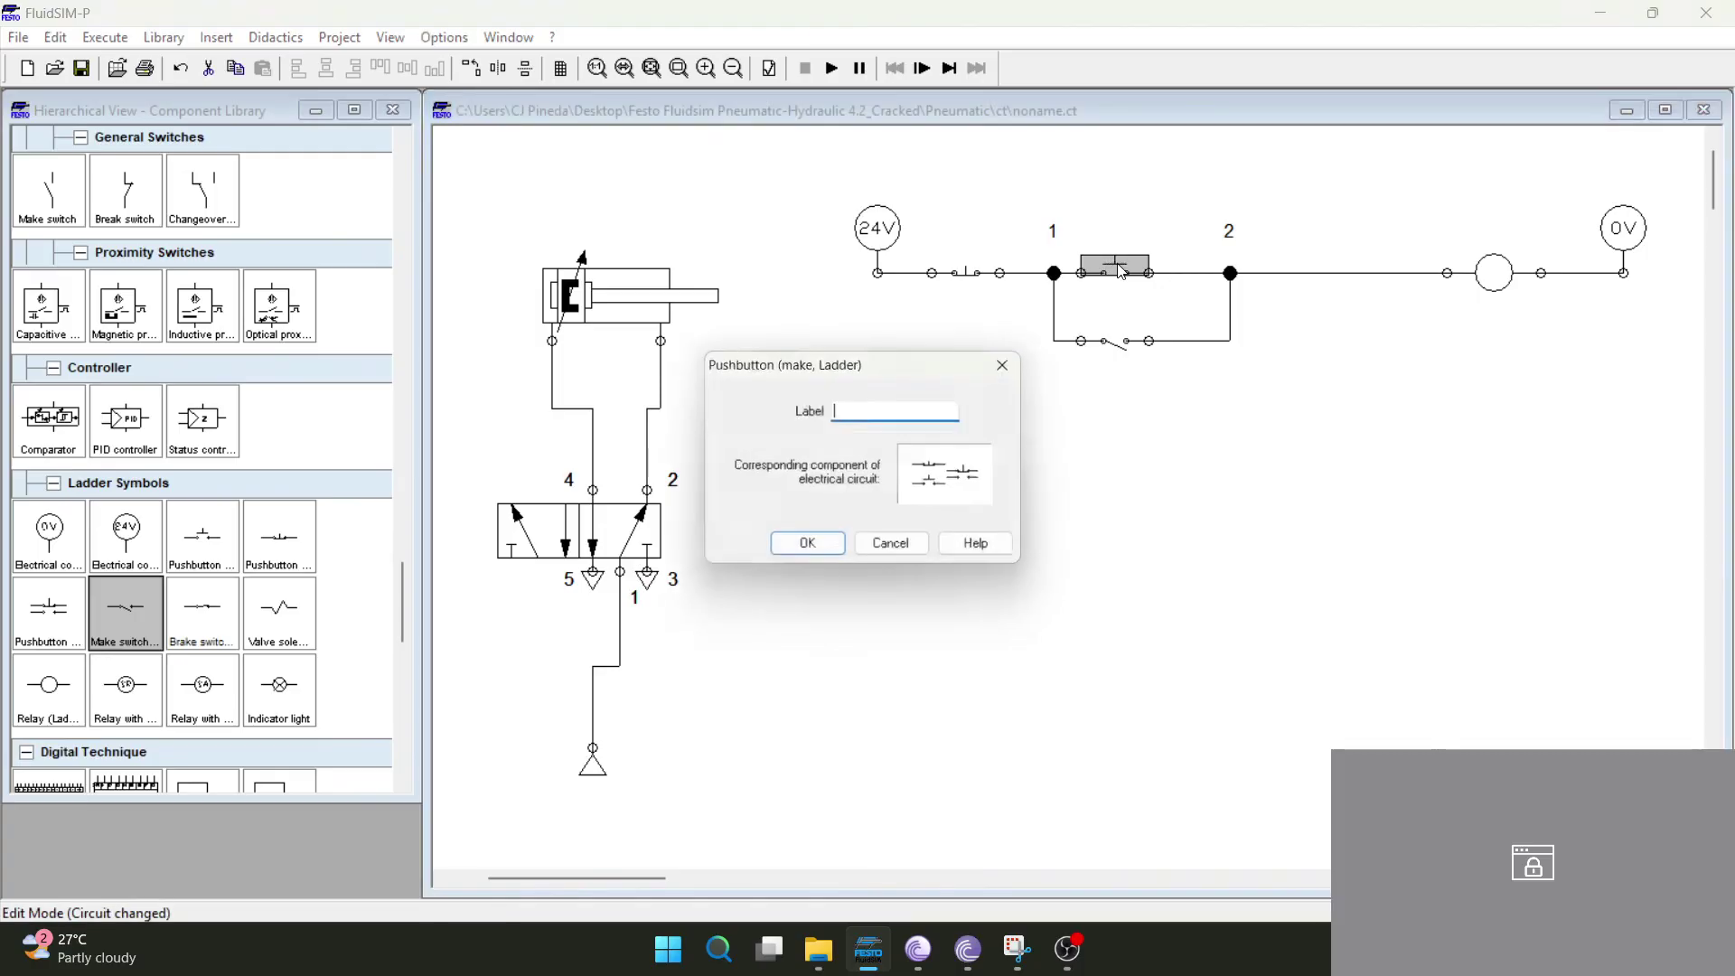
text(Start)
key(Return)
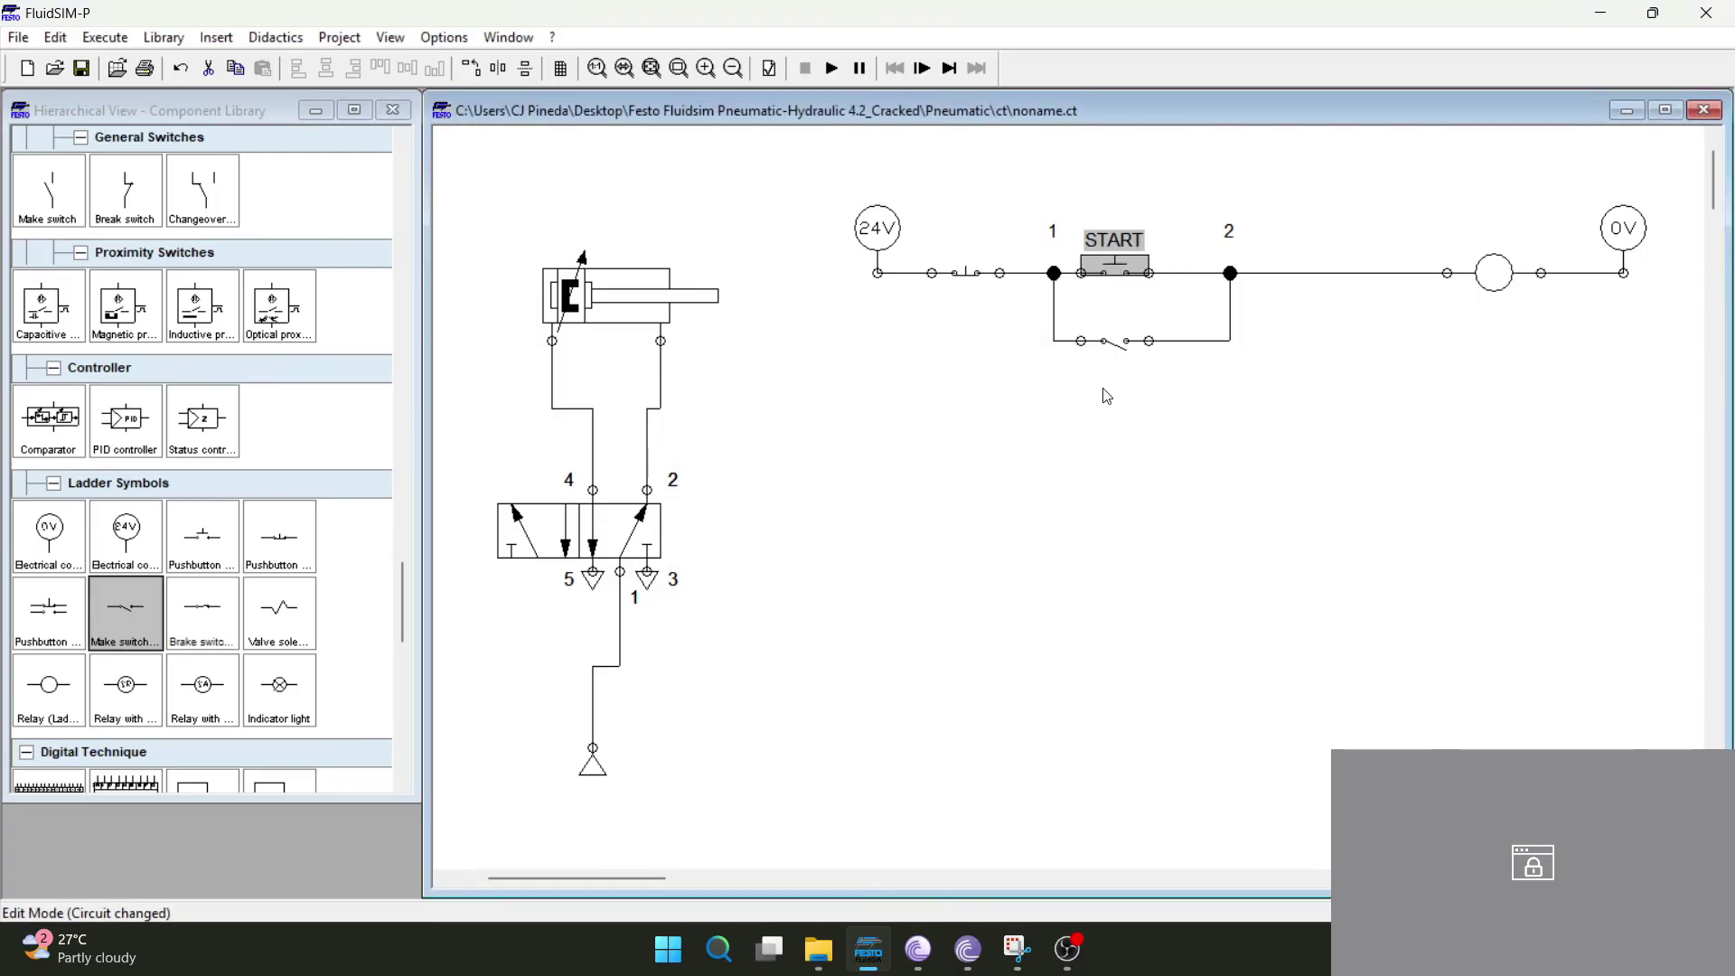
click(1106, 395)
double_click(967, 272)
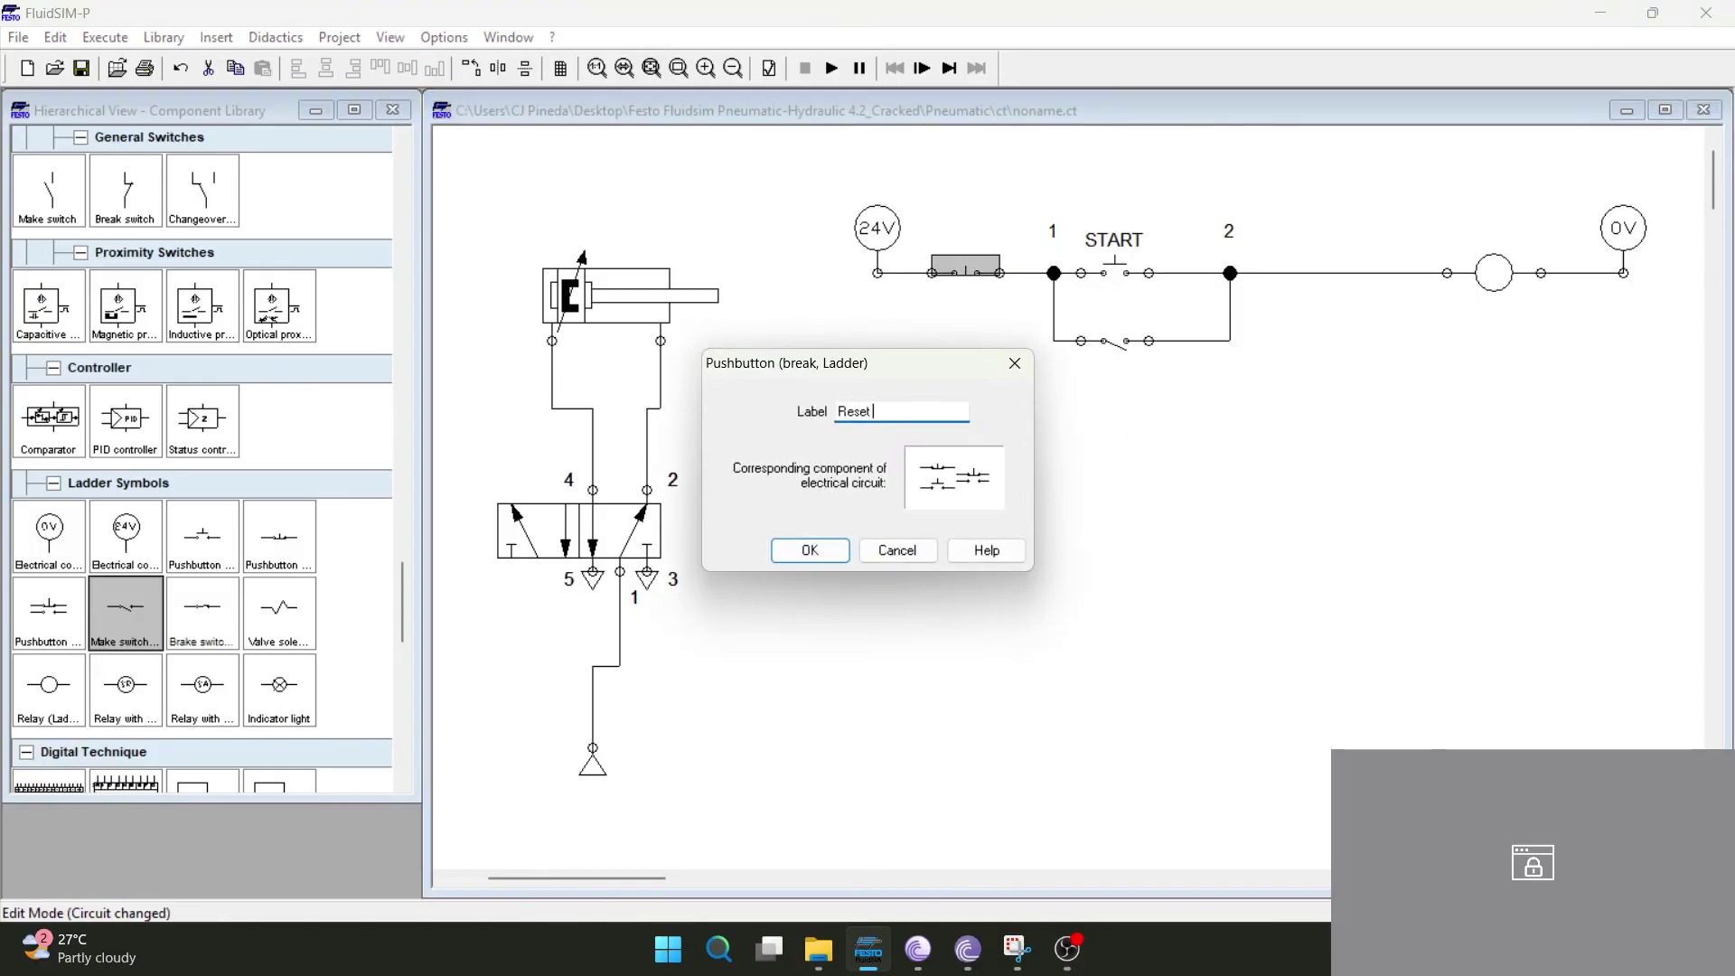
key(Return)
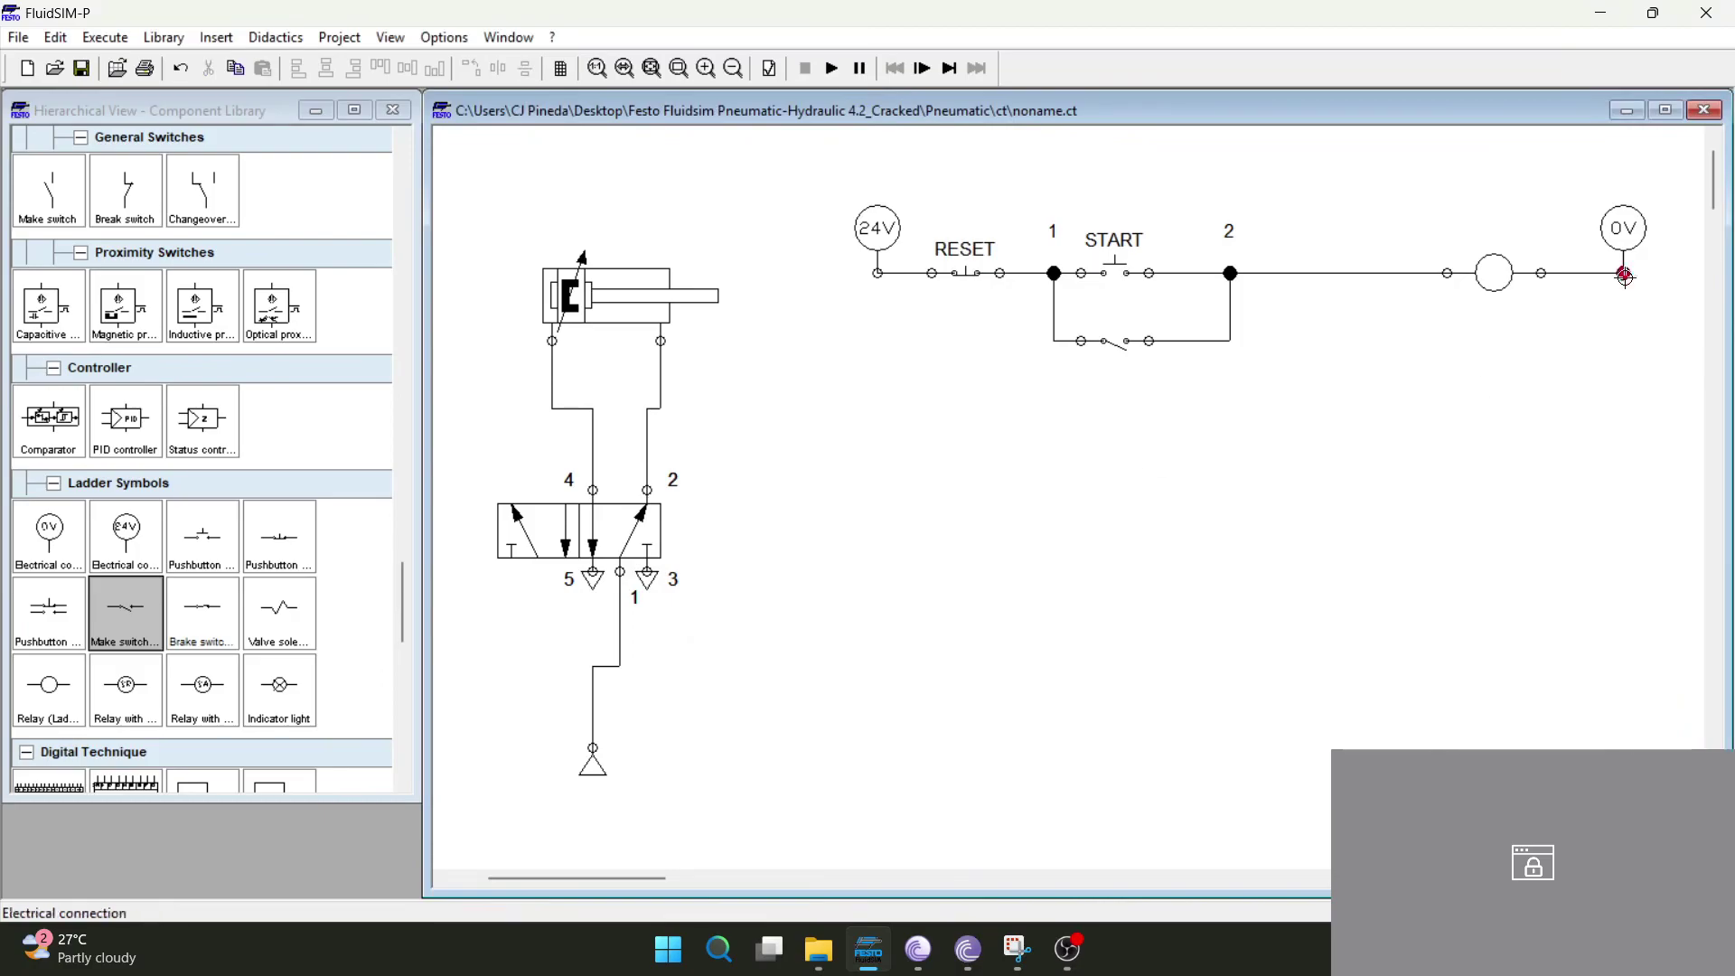
Label the relay coil RELAY_1.
click(1495, 280)
click(1500, 343)
double_click(1495, 276)
text(Re)
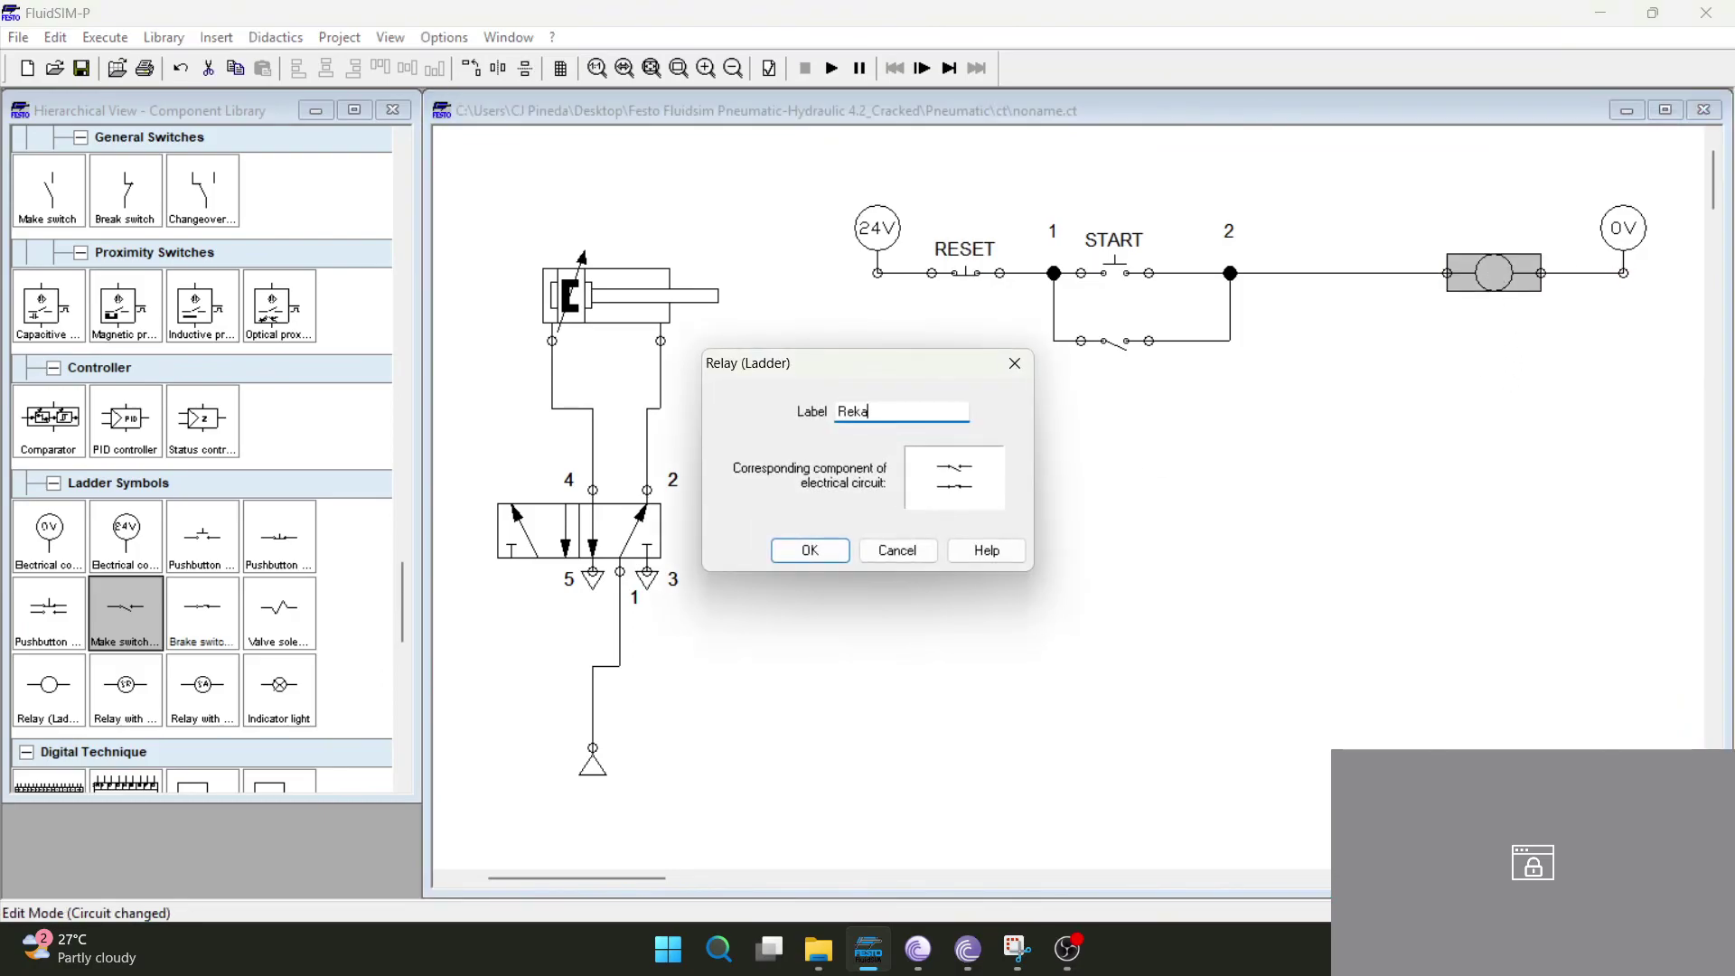
text(lay 1)
key(Return)
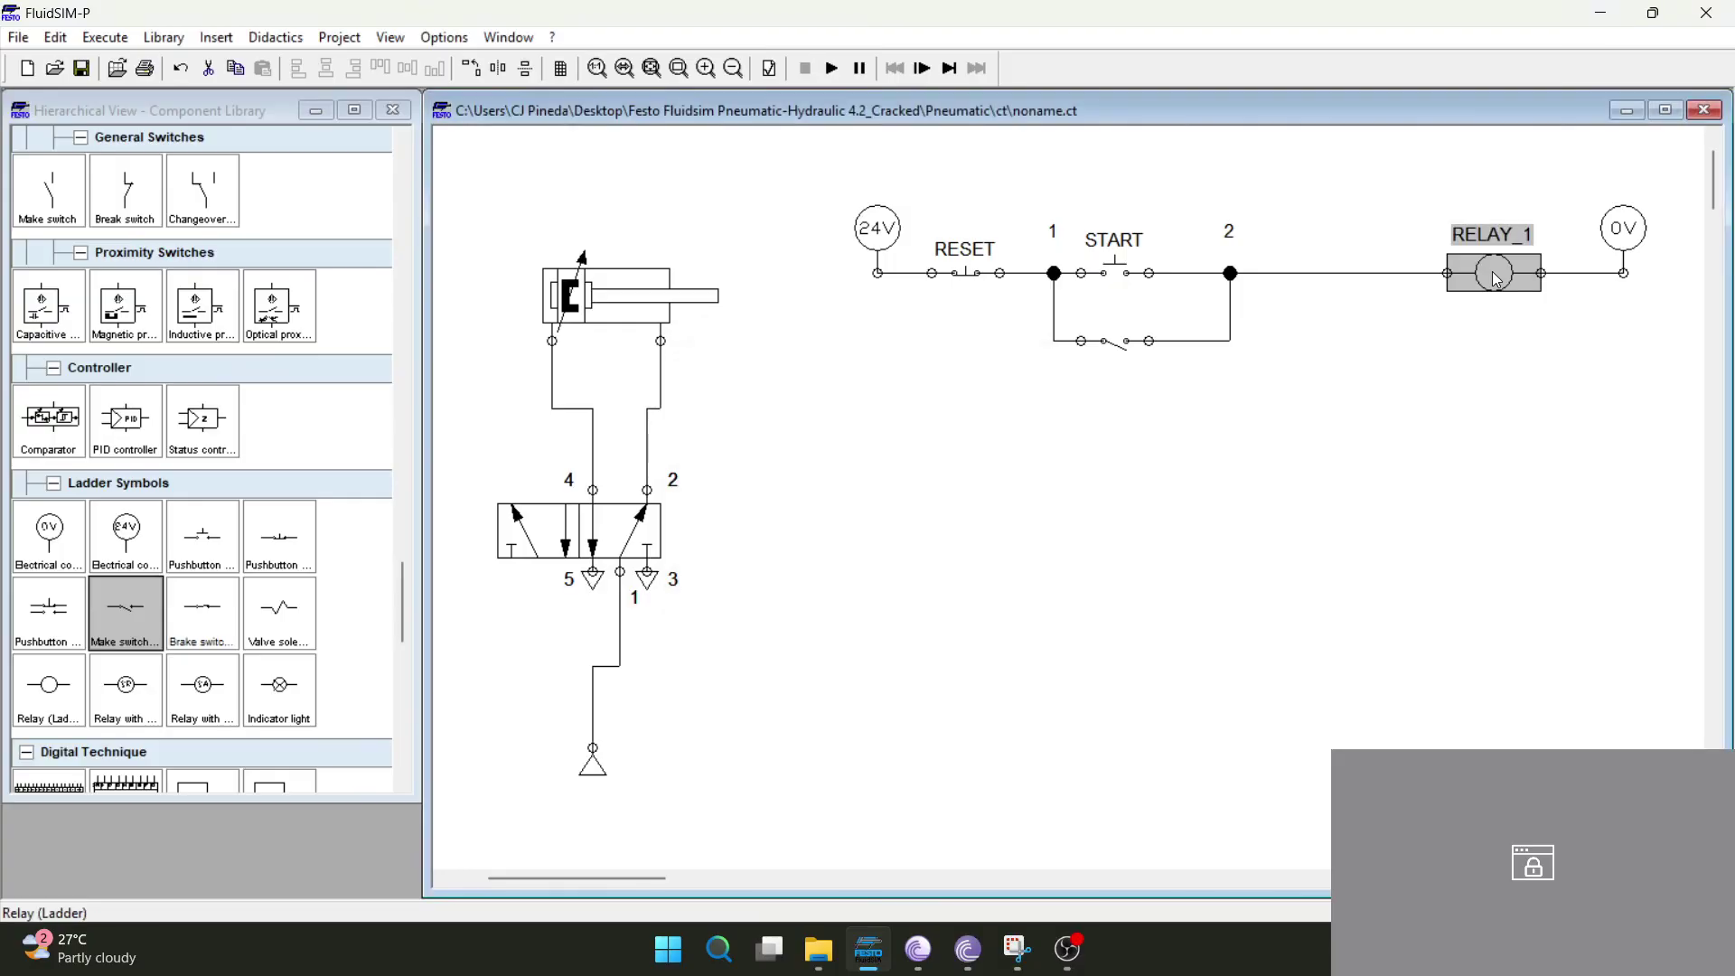
click(1344, 432)
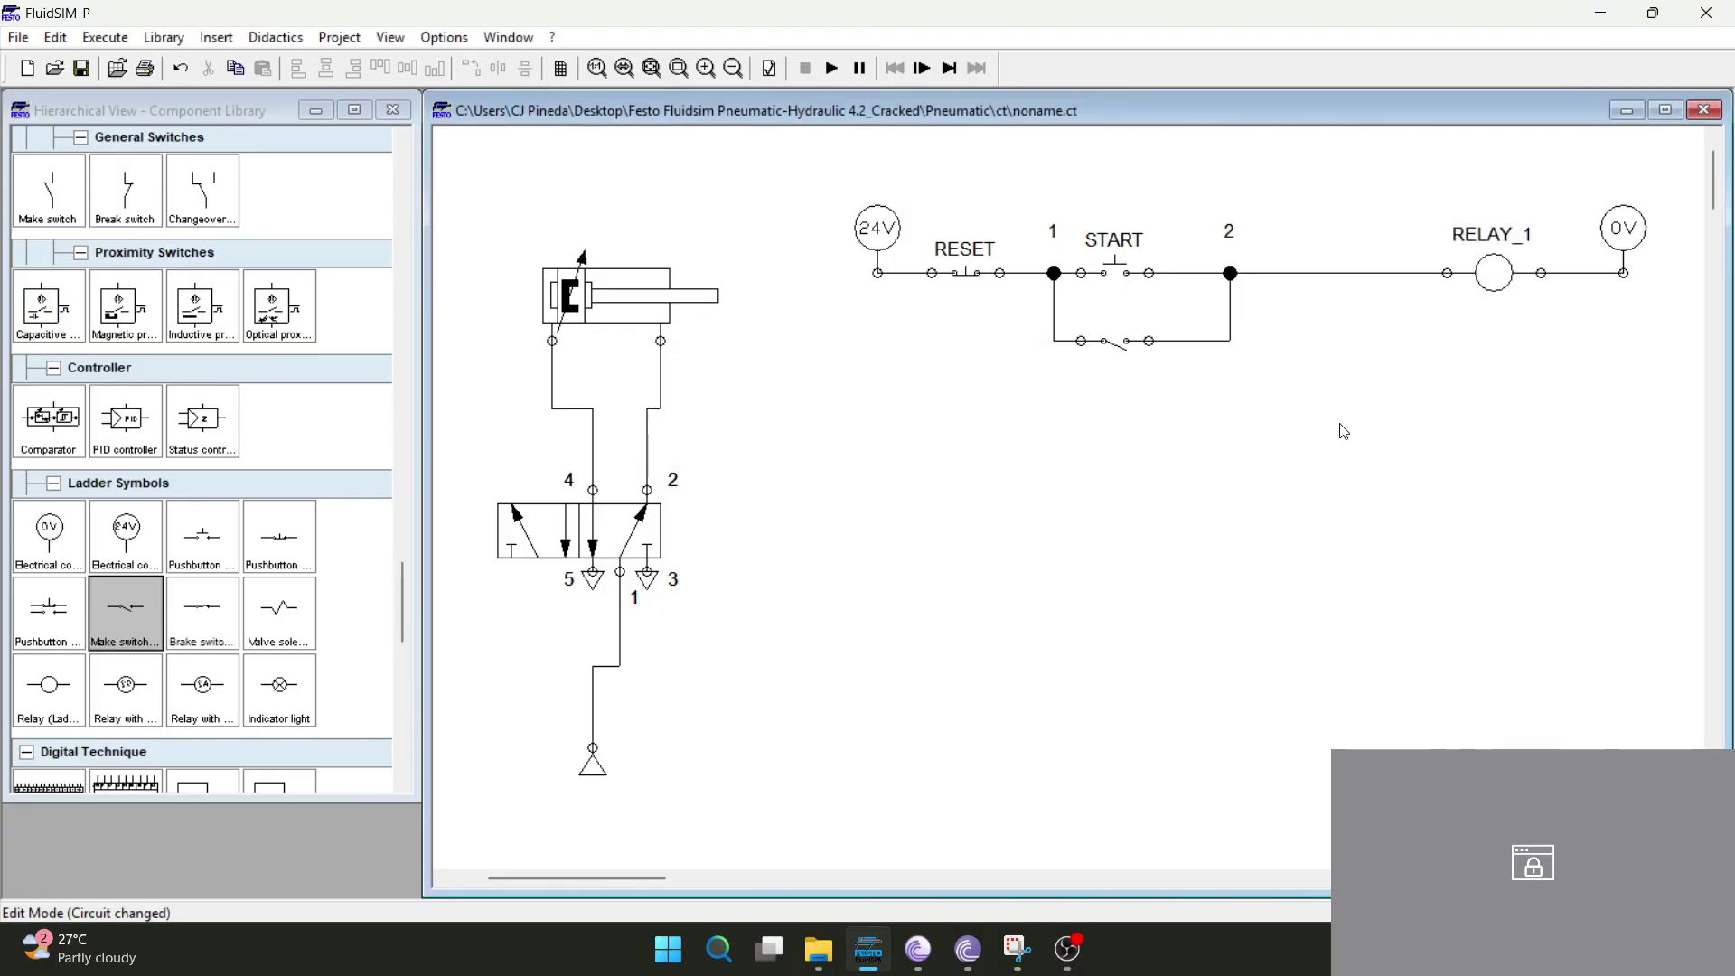
Label the make switch parallel to START RELAY_1 as the latching contact.
double_click(1118, 343)
text(Re)
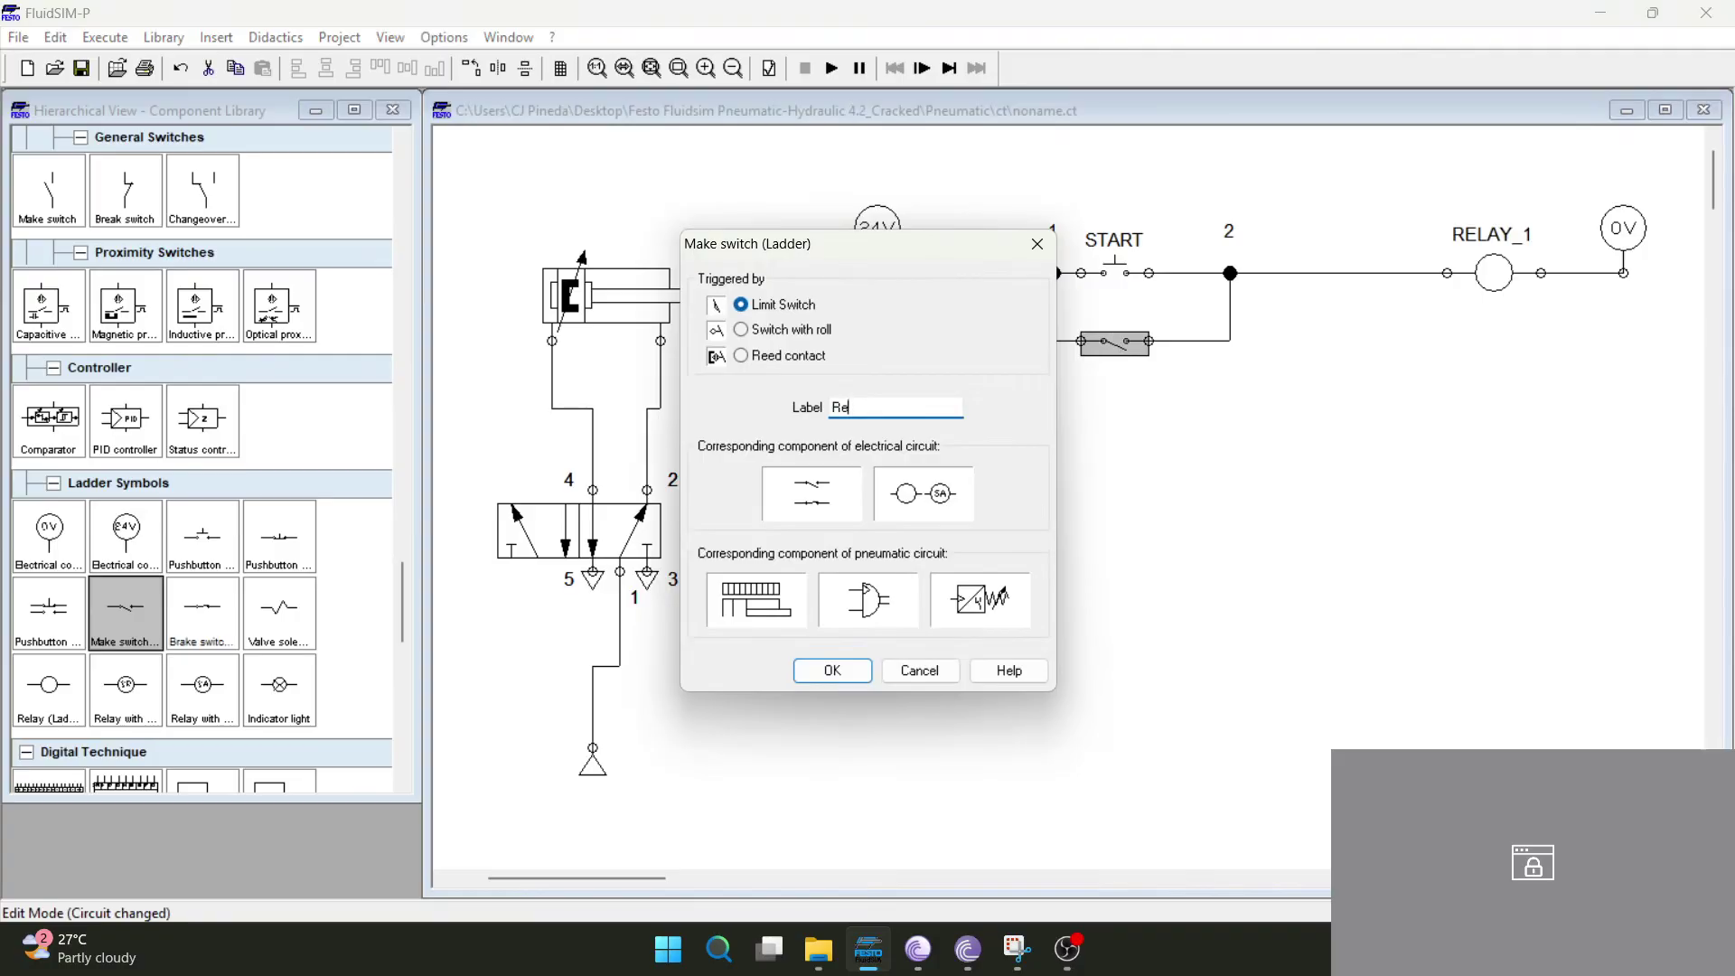
text(lay 1)
key(Return)
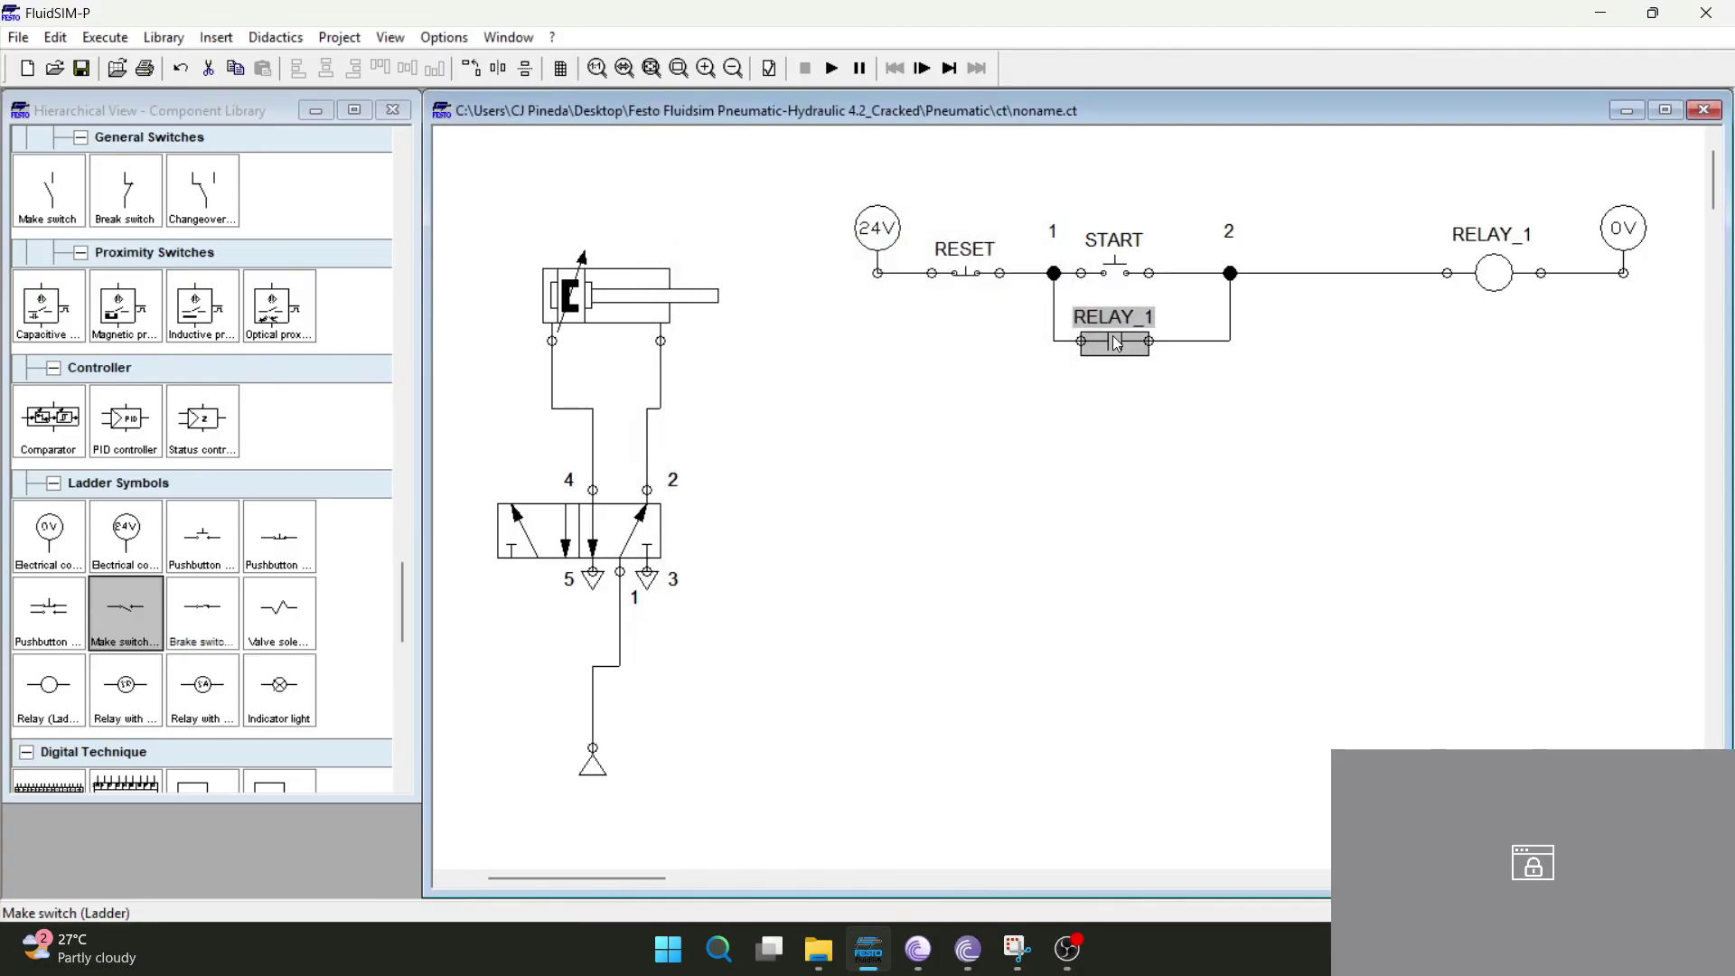
click(1252, 456)
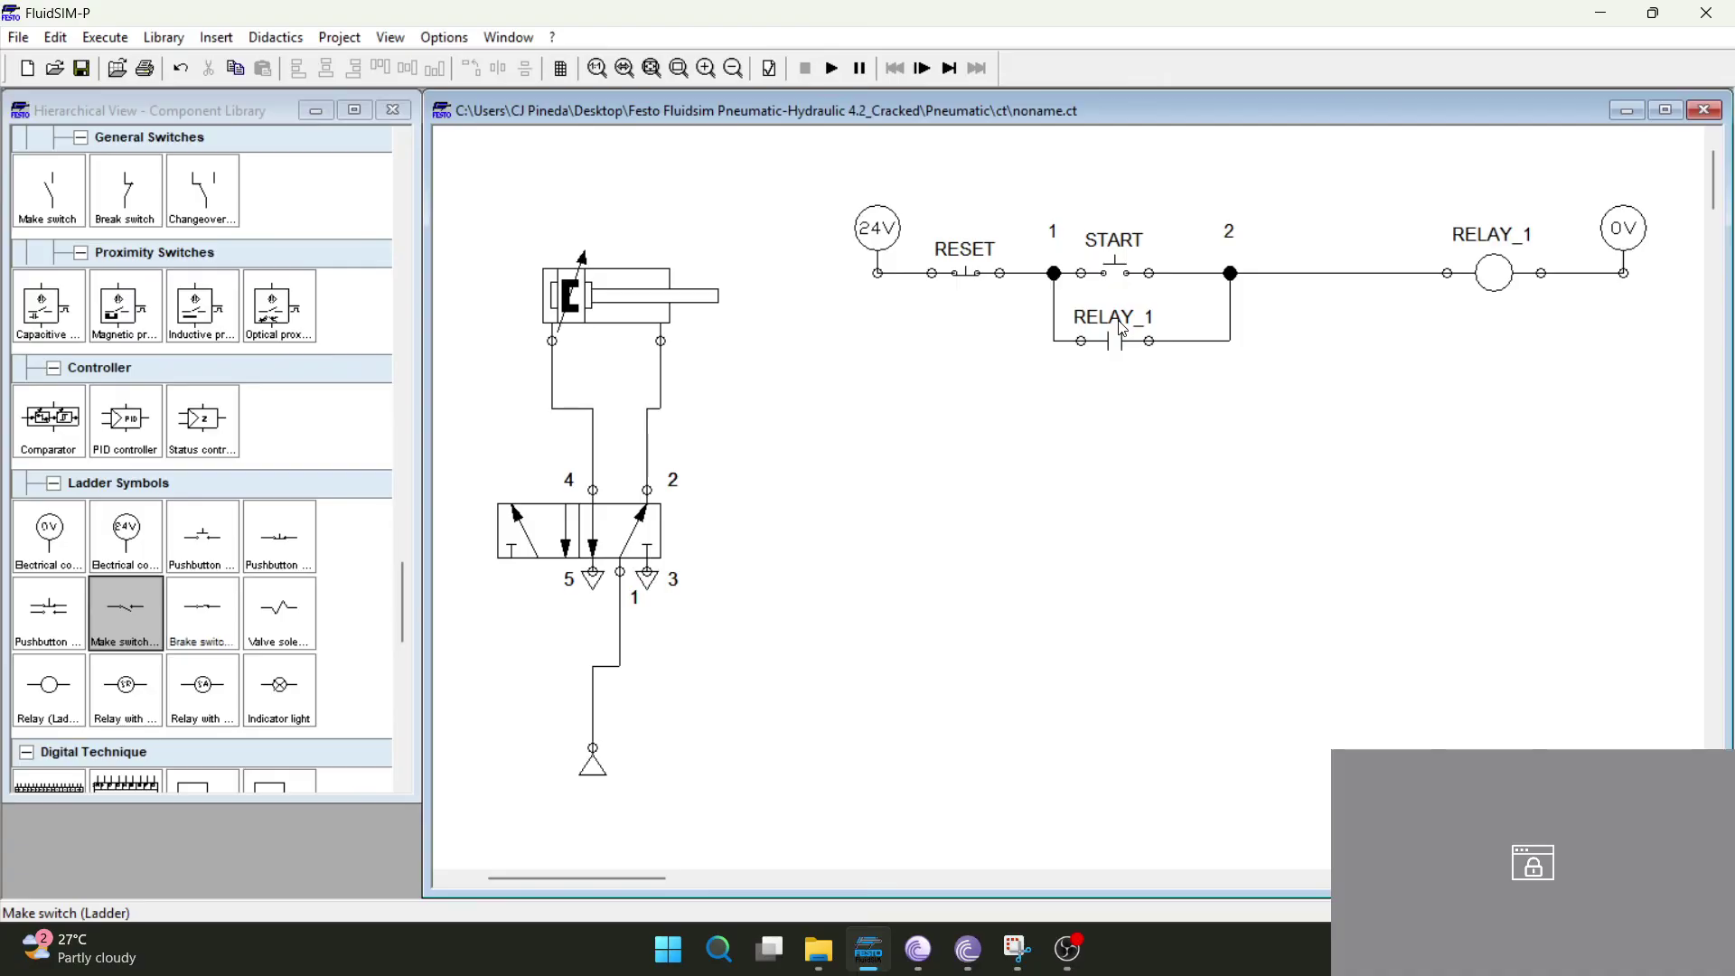
click(832, 69)
click(1114, 269)
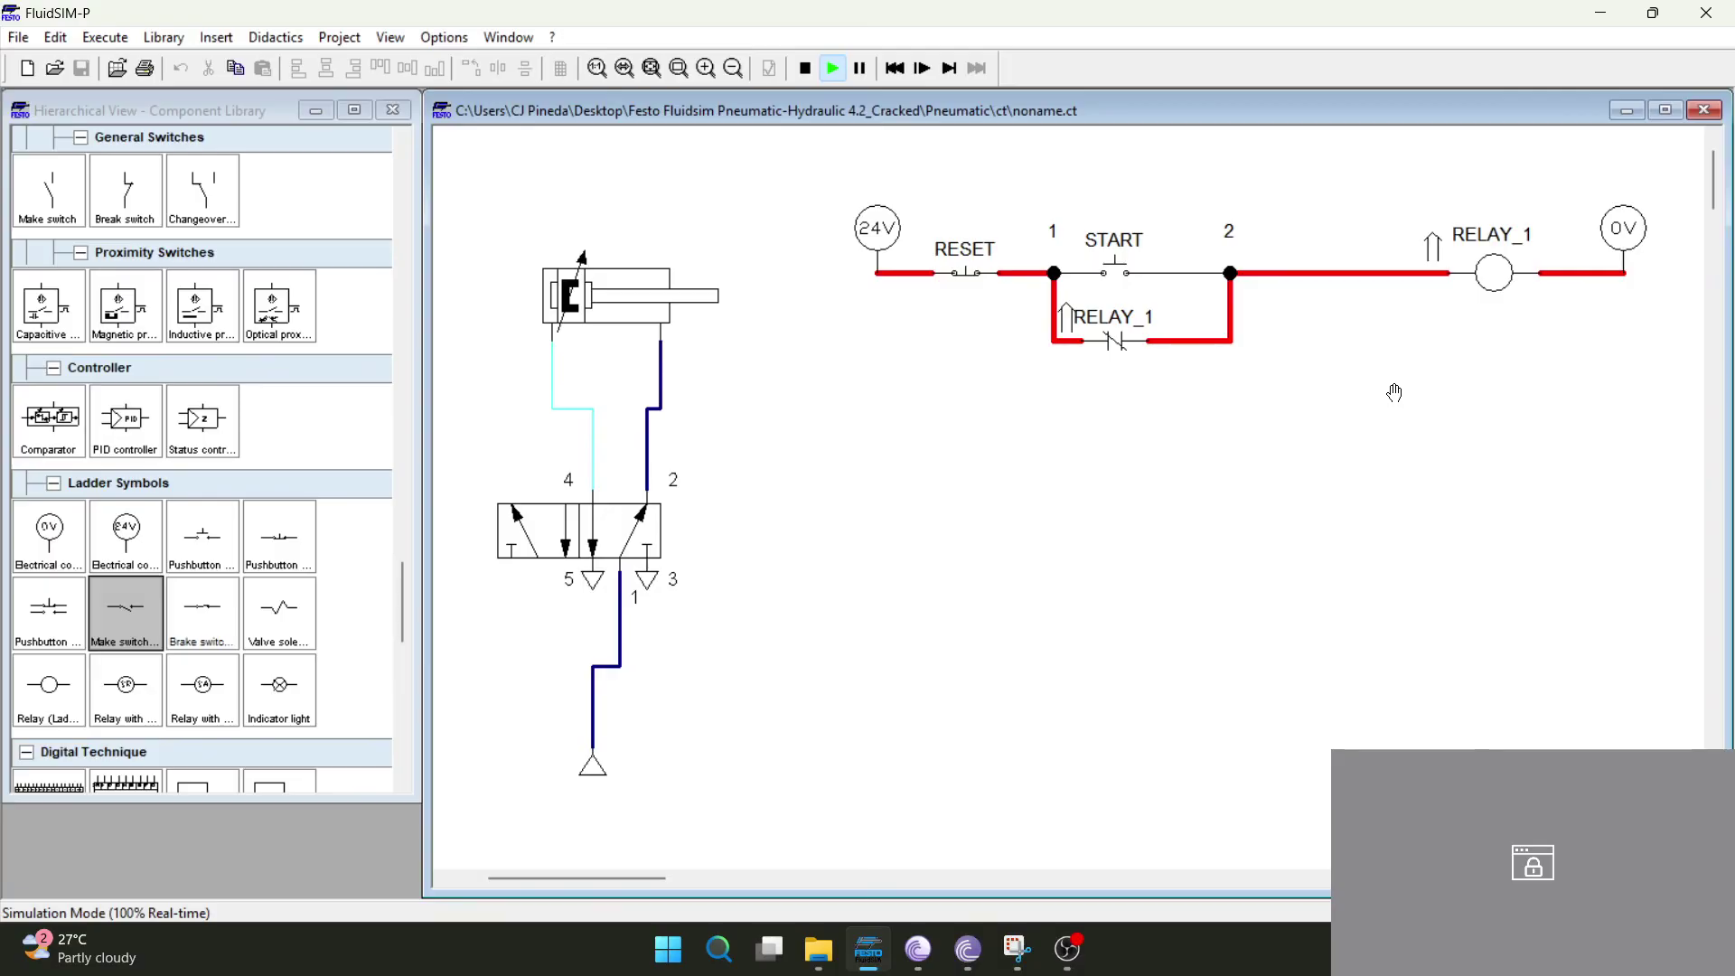
click(1126, 256)
click(1126, 255)
click(805, 67)
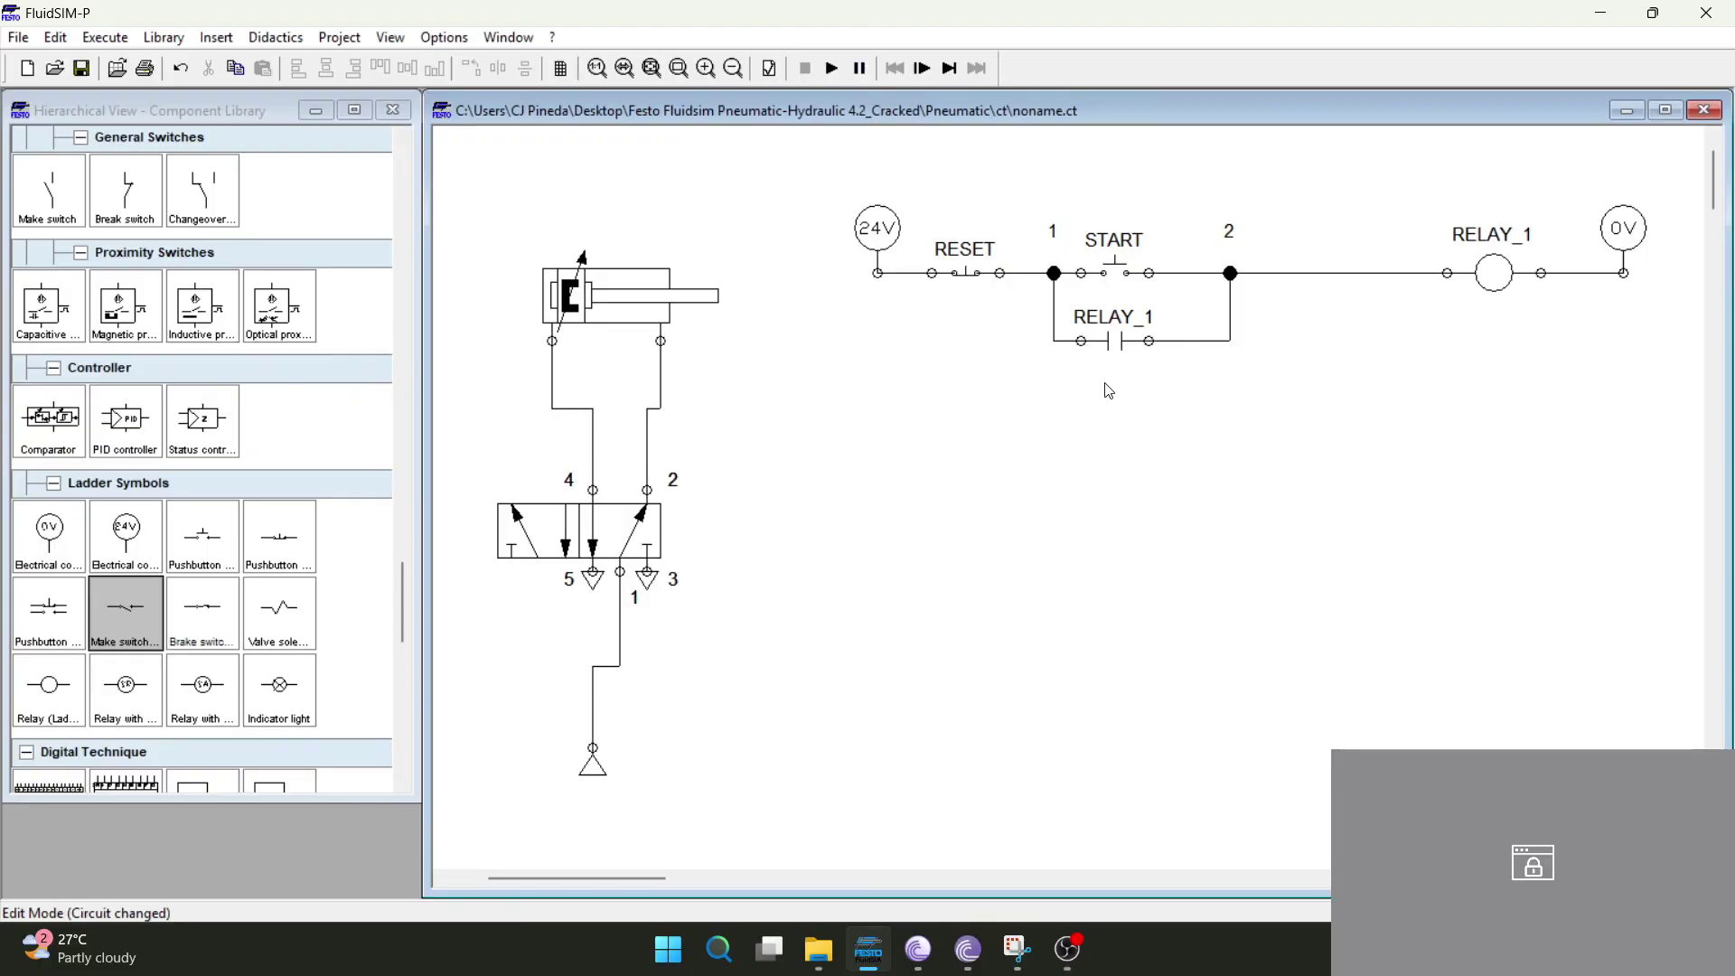
click(985, 269)
click(999, 307)
mouse_move(620, 875)
mouse_down()
mouse_move(578, 875)
mouse_move(677, 889)
mouse_move(610, 878)
mouse_move(627, 878)
mouse_up()
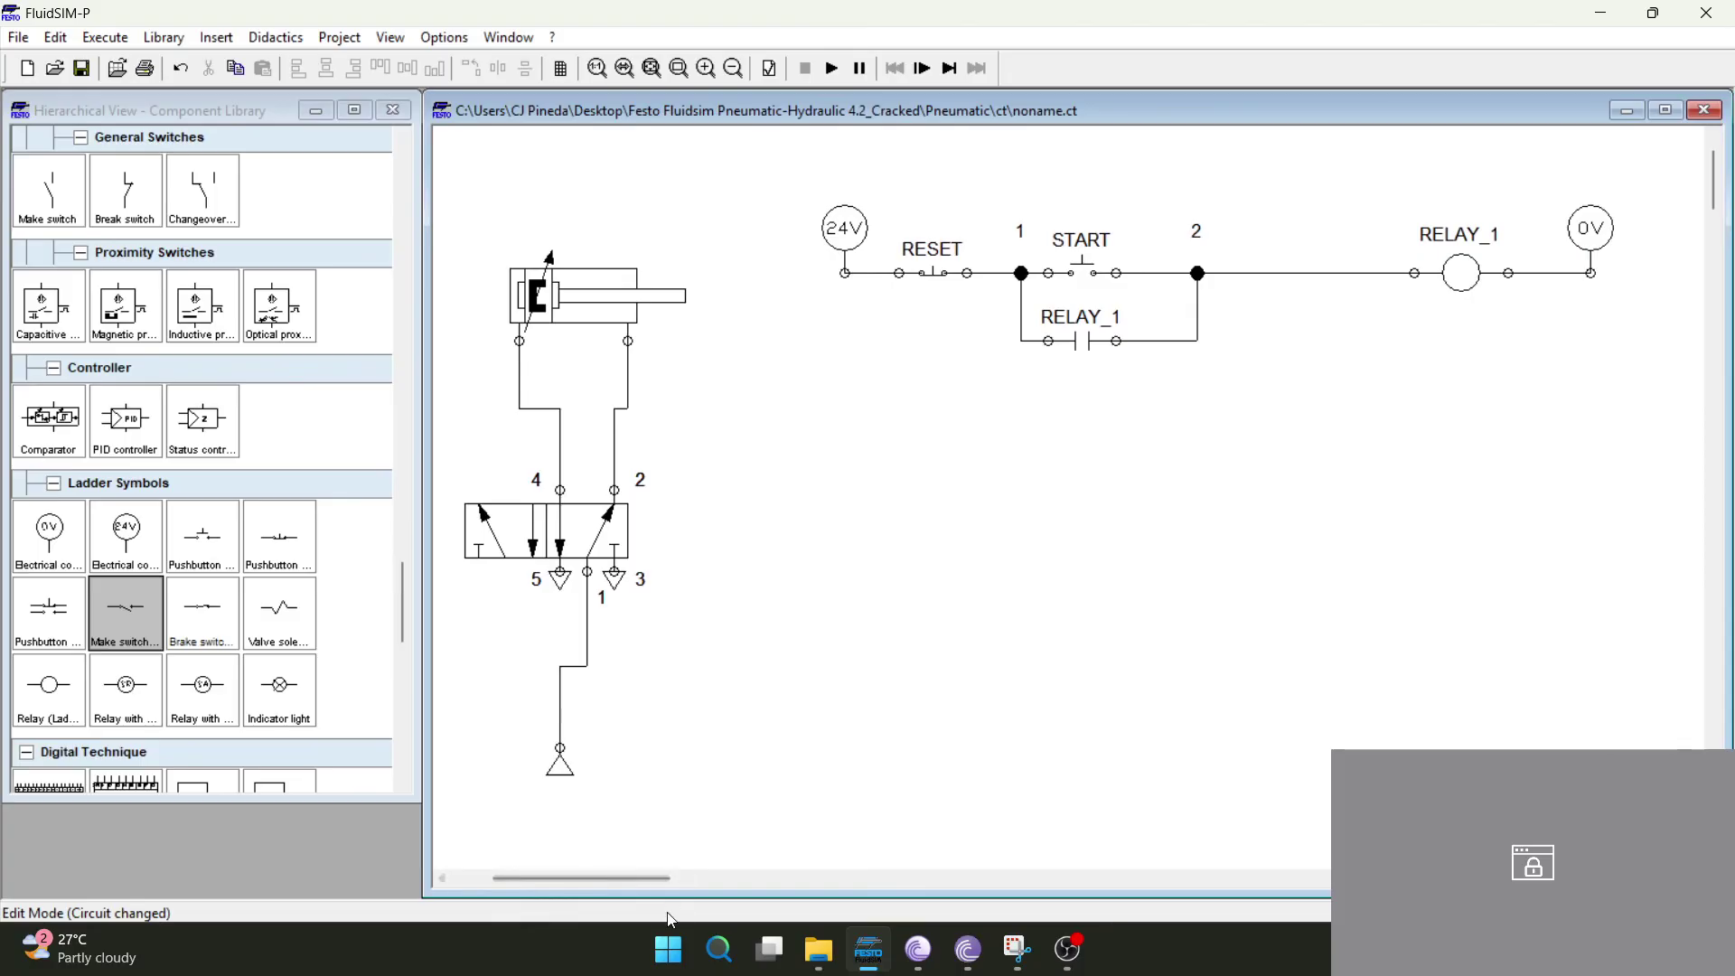
mouse_move(662, 883)
mouse_down()
mouse_move(643, 875)
mouse_move(652, 890)
mouse_up()
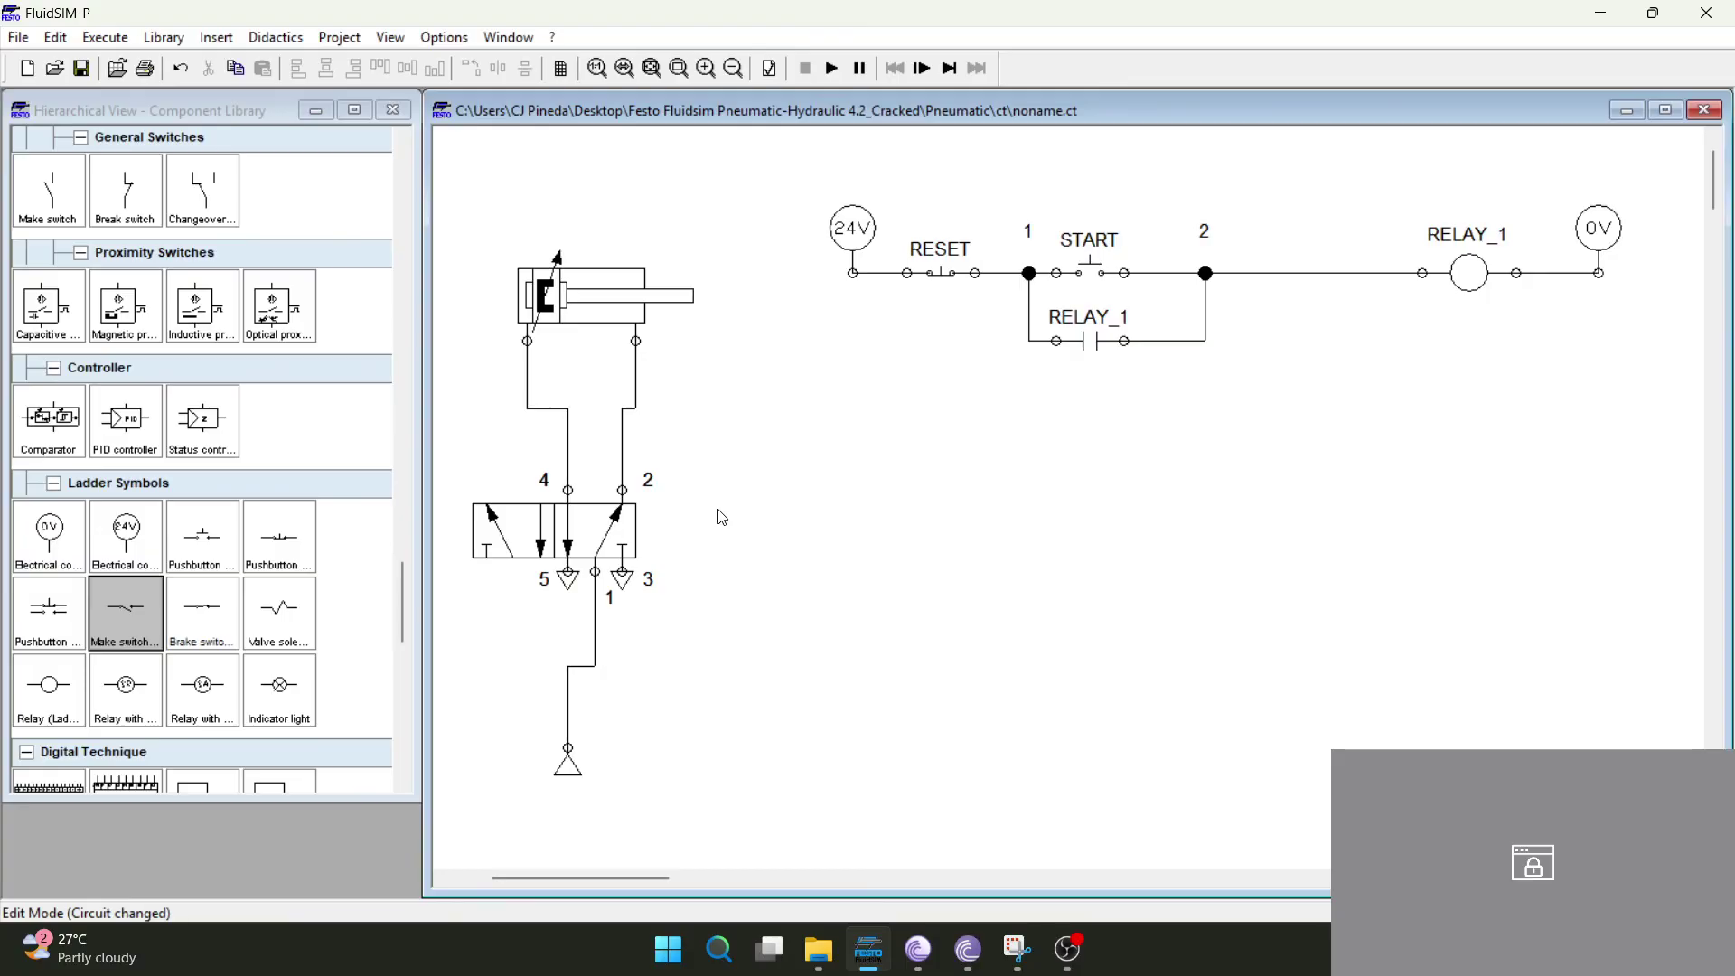
double_click(599, 539)
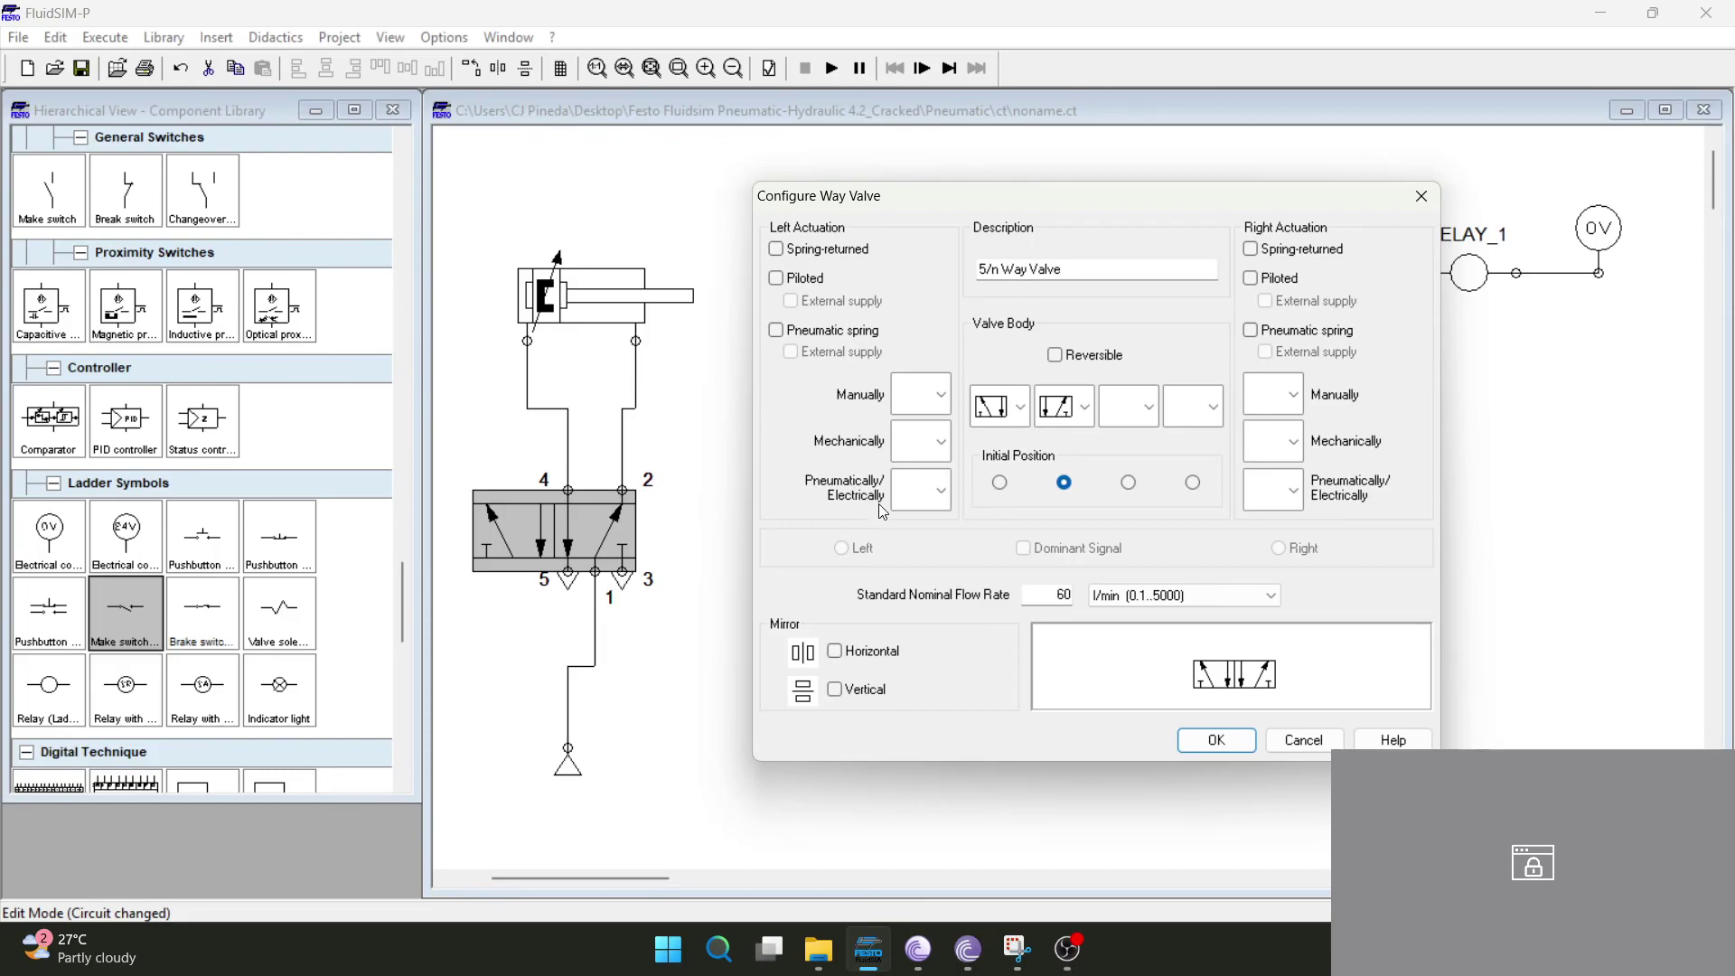
Give the 5/2 valve solenoid actuation on its left side.
click(938, 442)
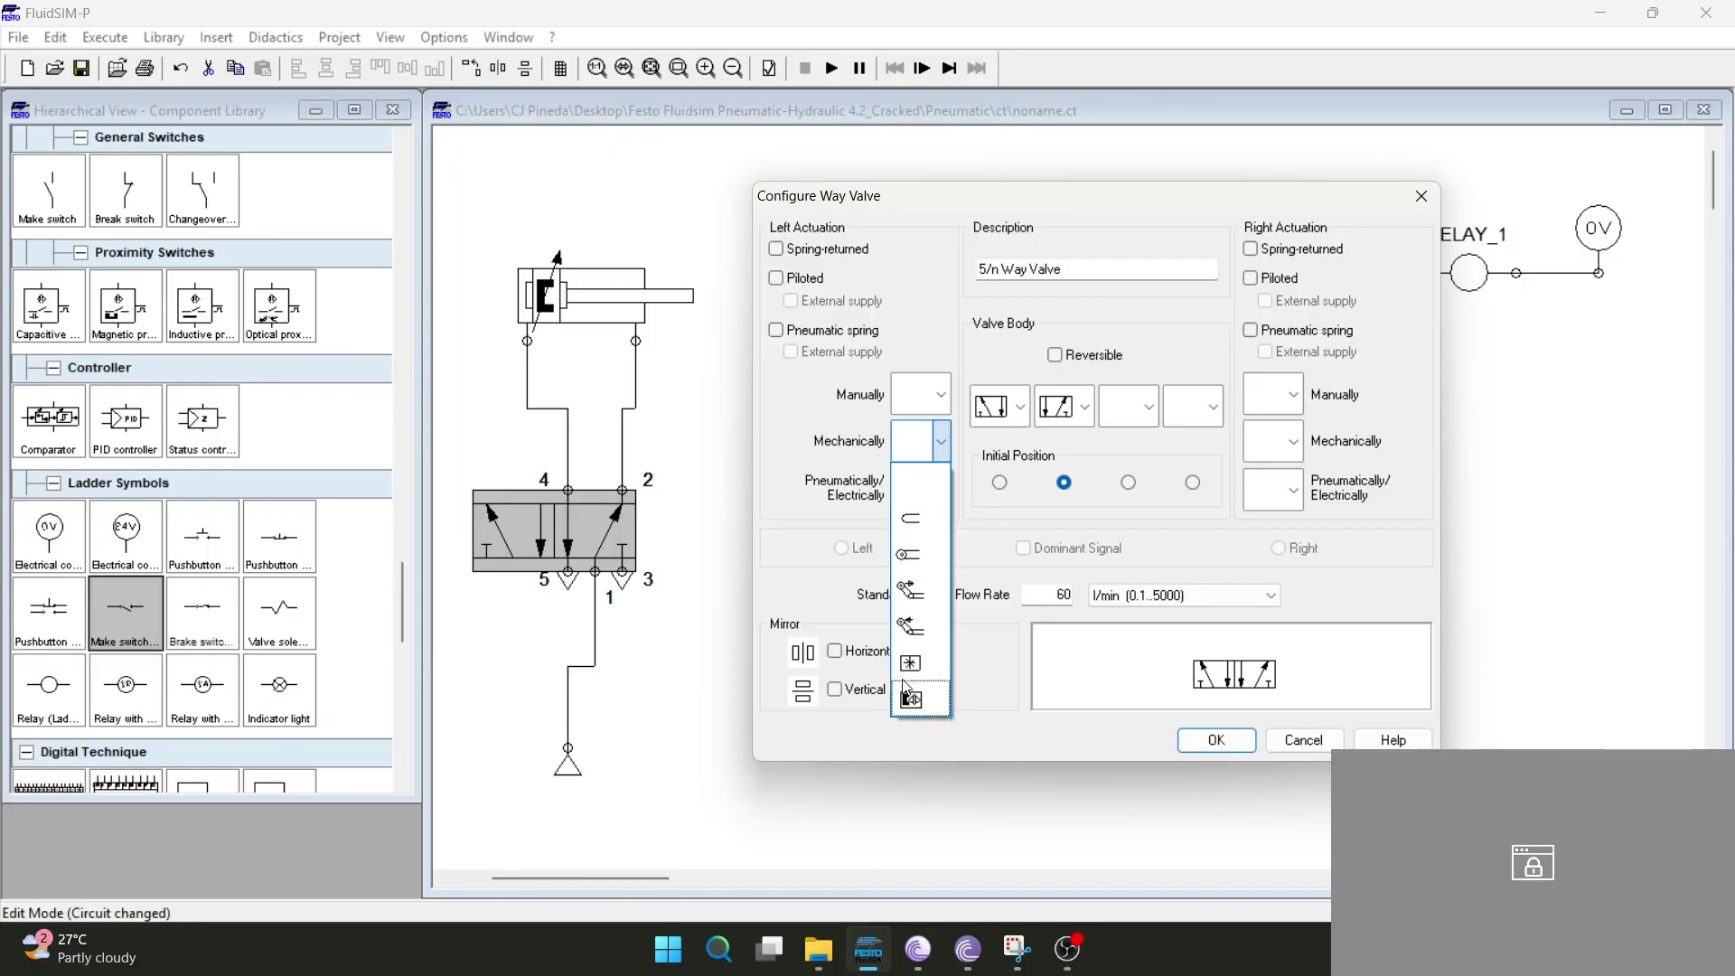
click(819, 483)
click(941, 394)
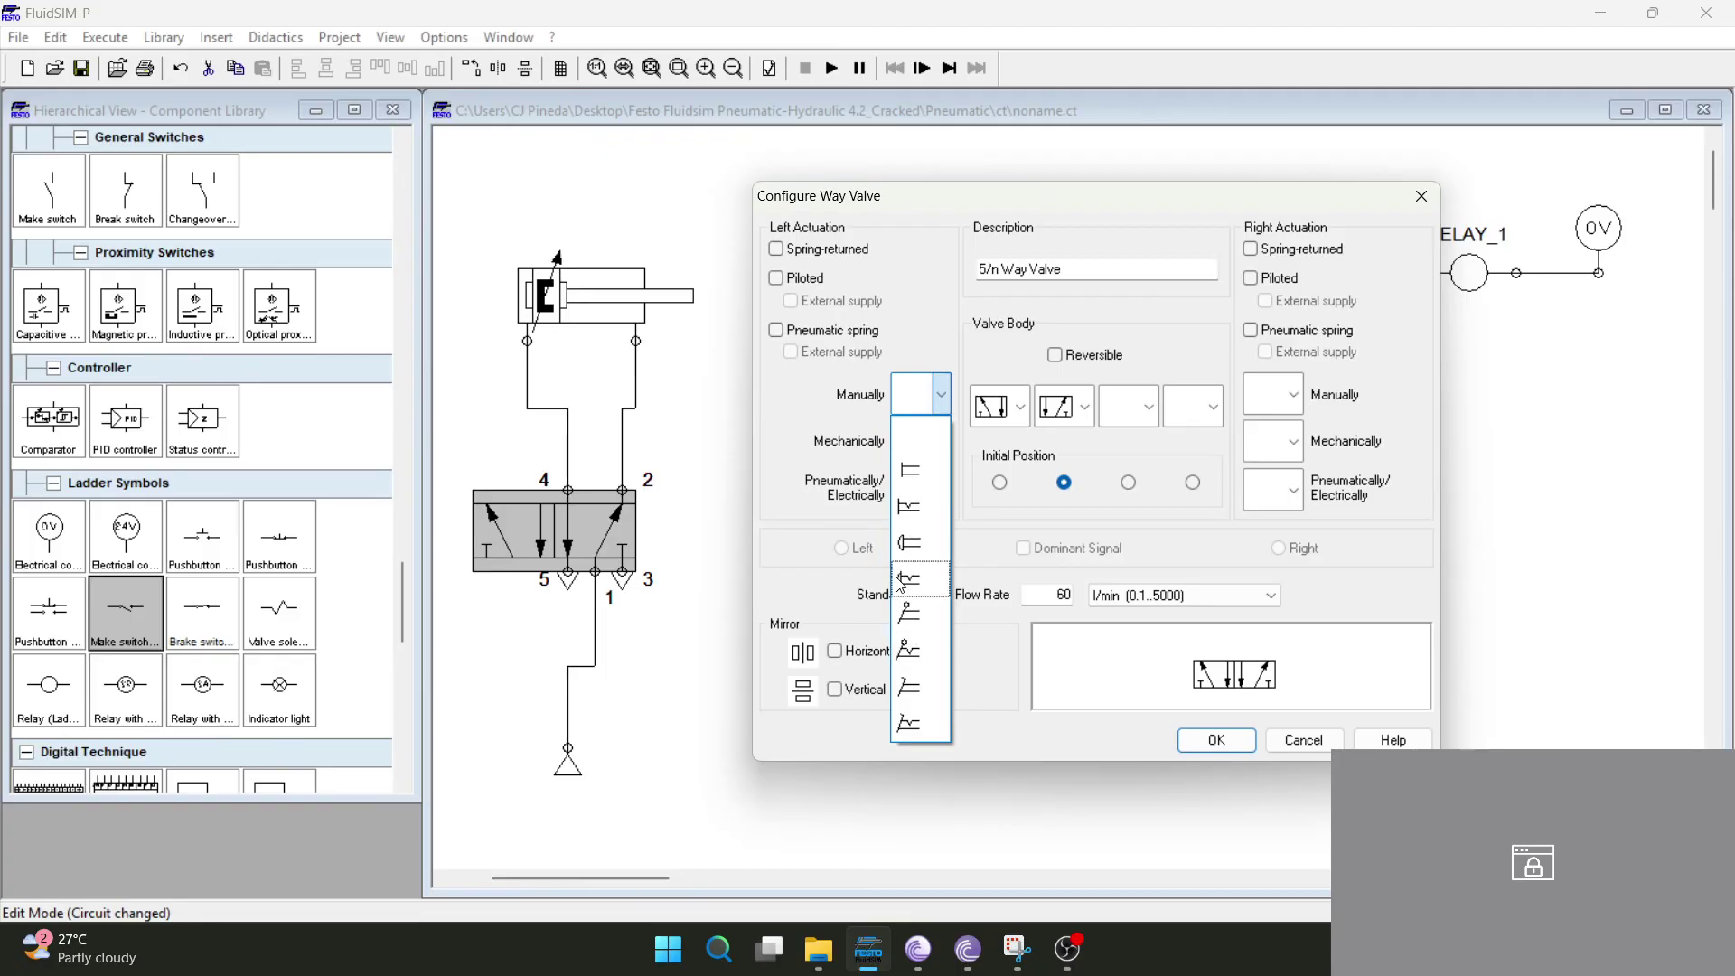
click(799, 507)
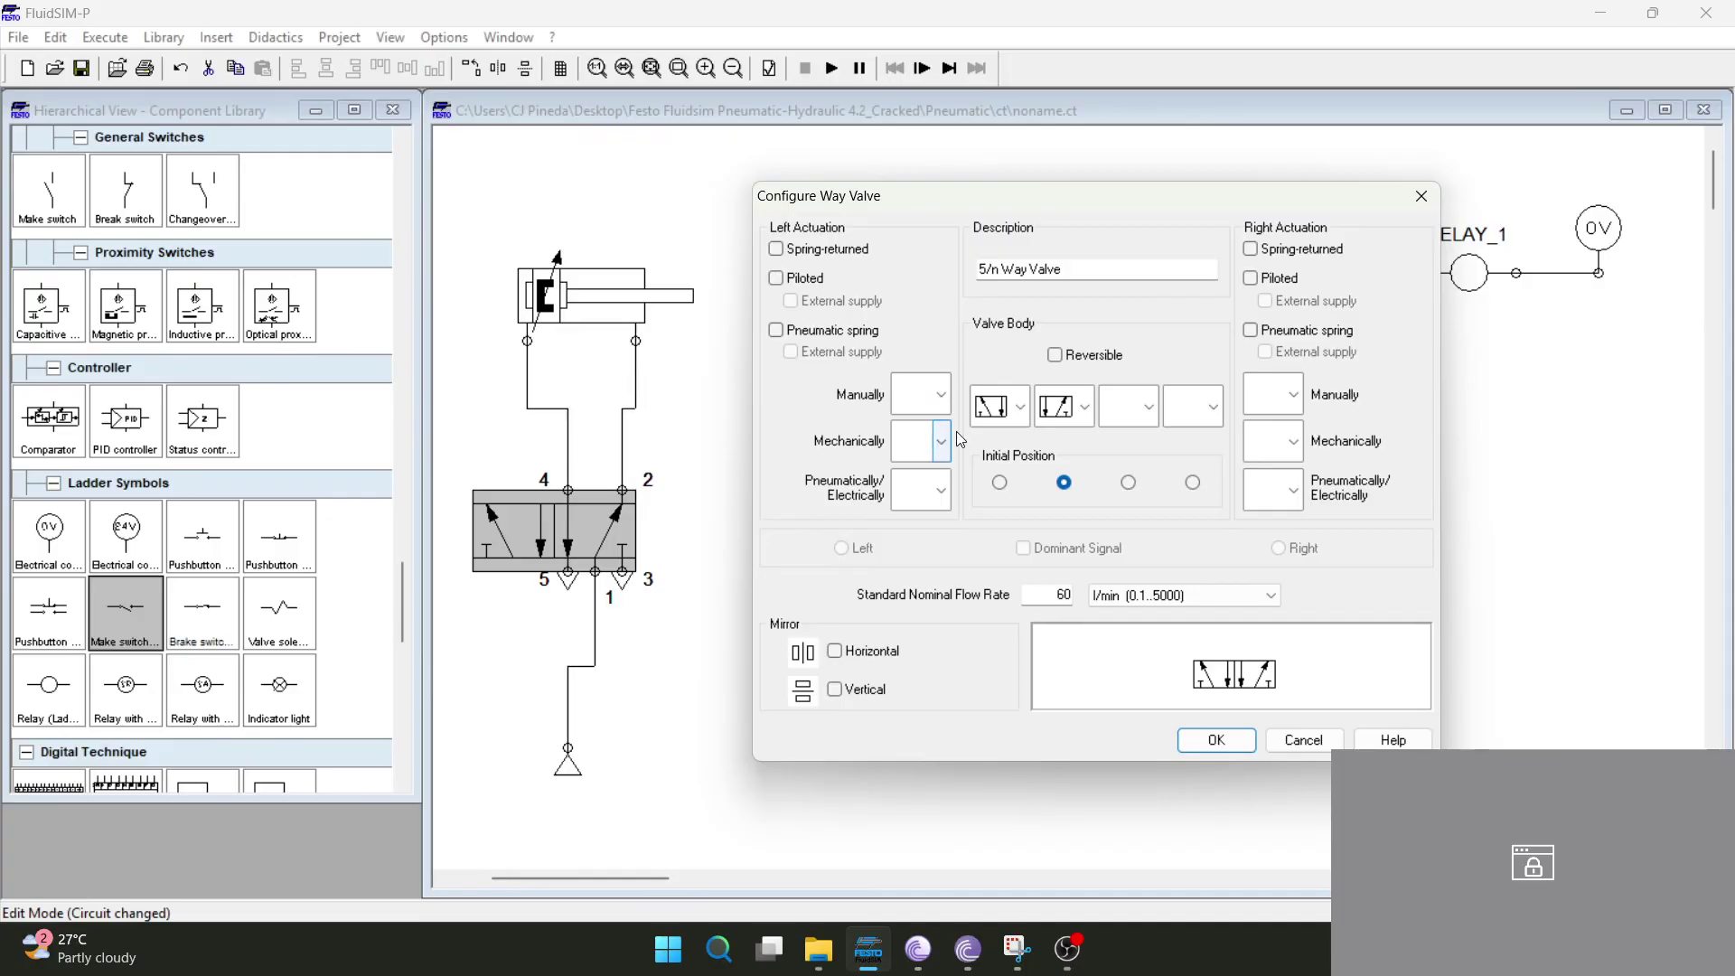
click(942, 489)
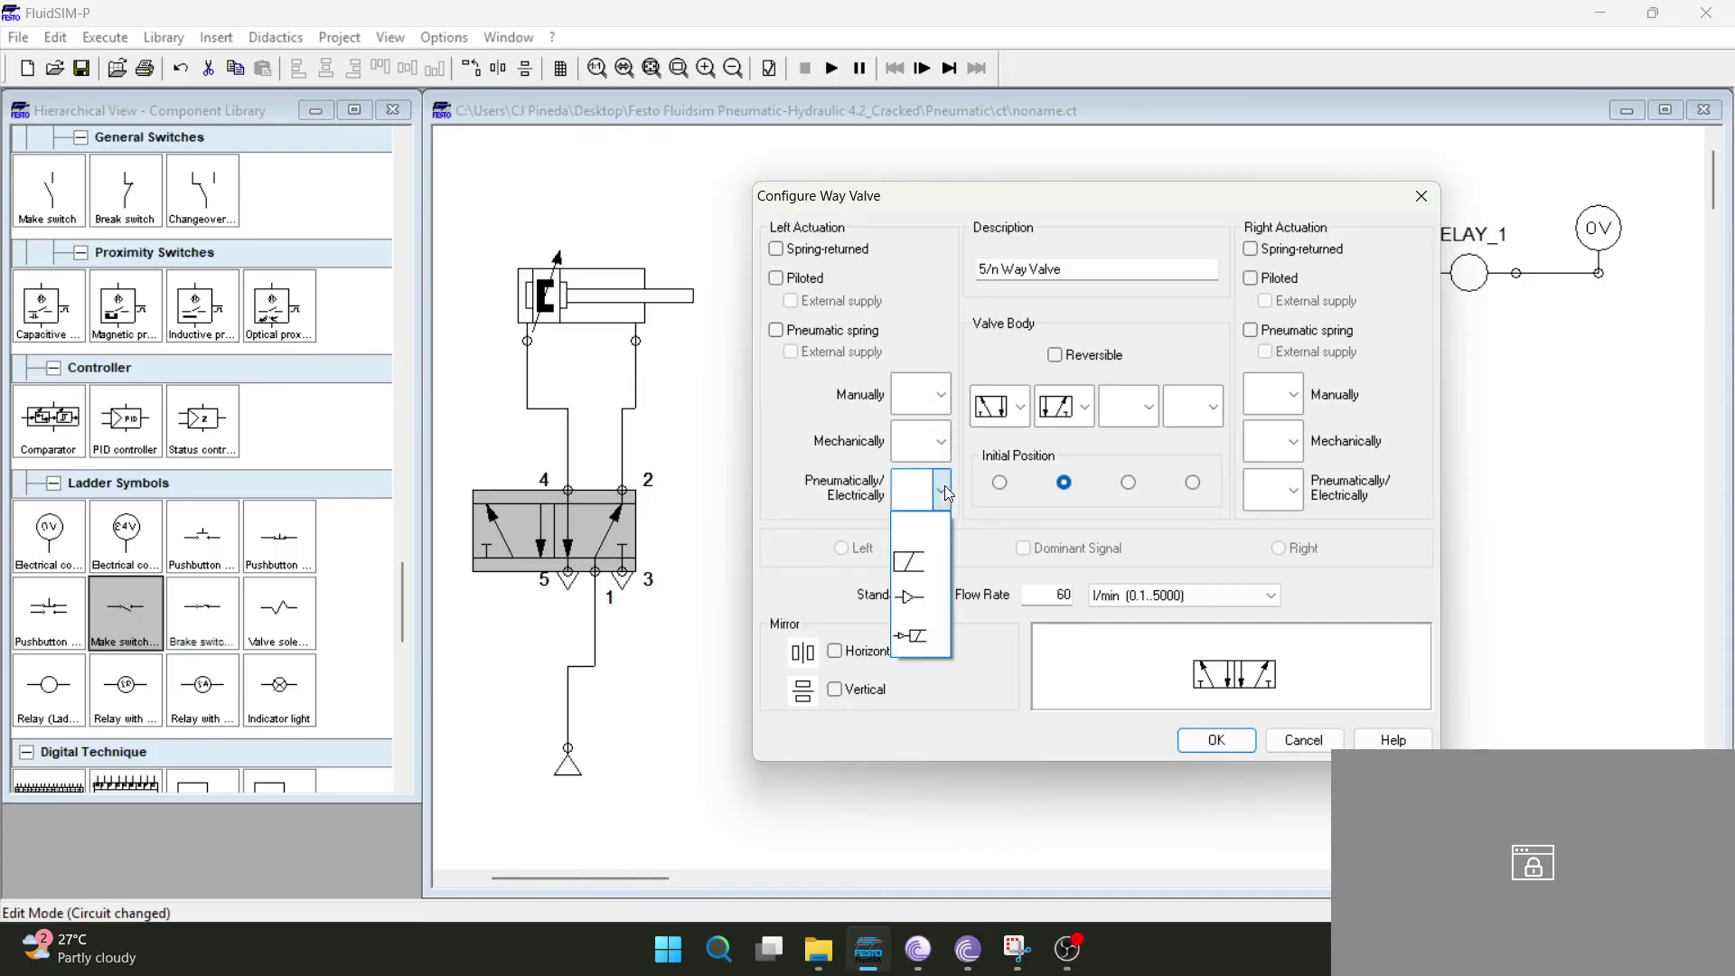
click(911, 566)
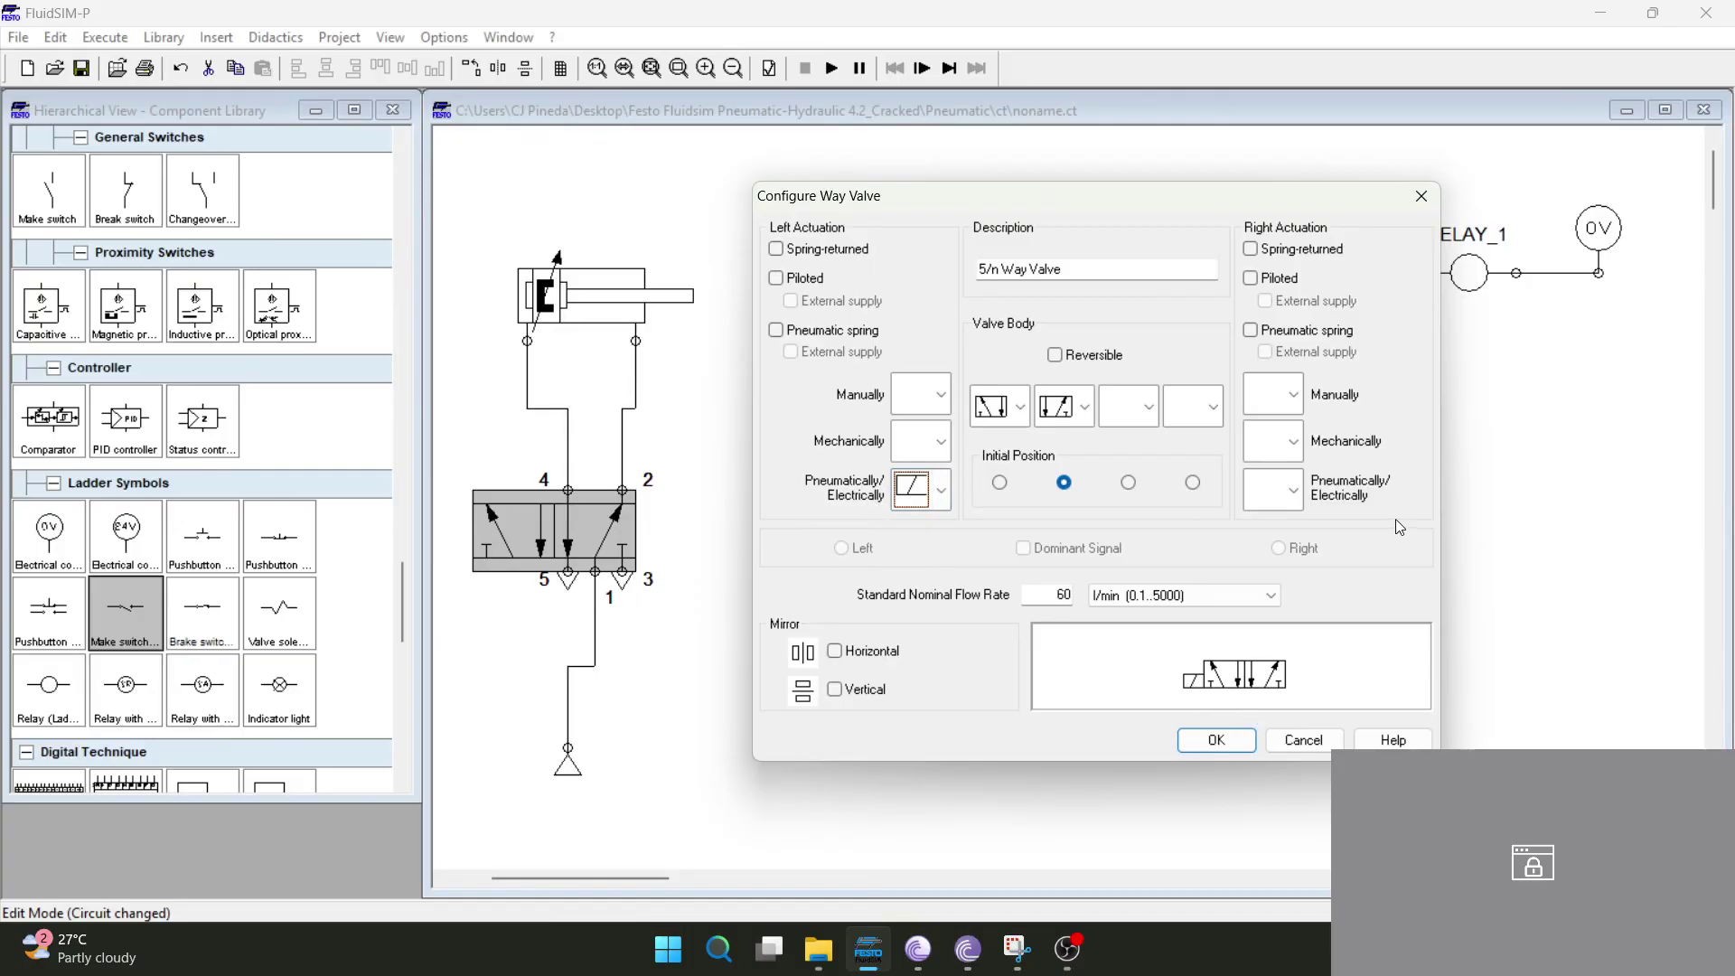
Give the valve a spring return on its right side.
click(1292, 490)
click(1291, 495)
click(1290, 434)
click(1292, 397)
click(1293, 432)
click(1293, 431)
click(1293, 432)
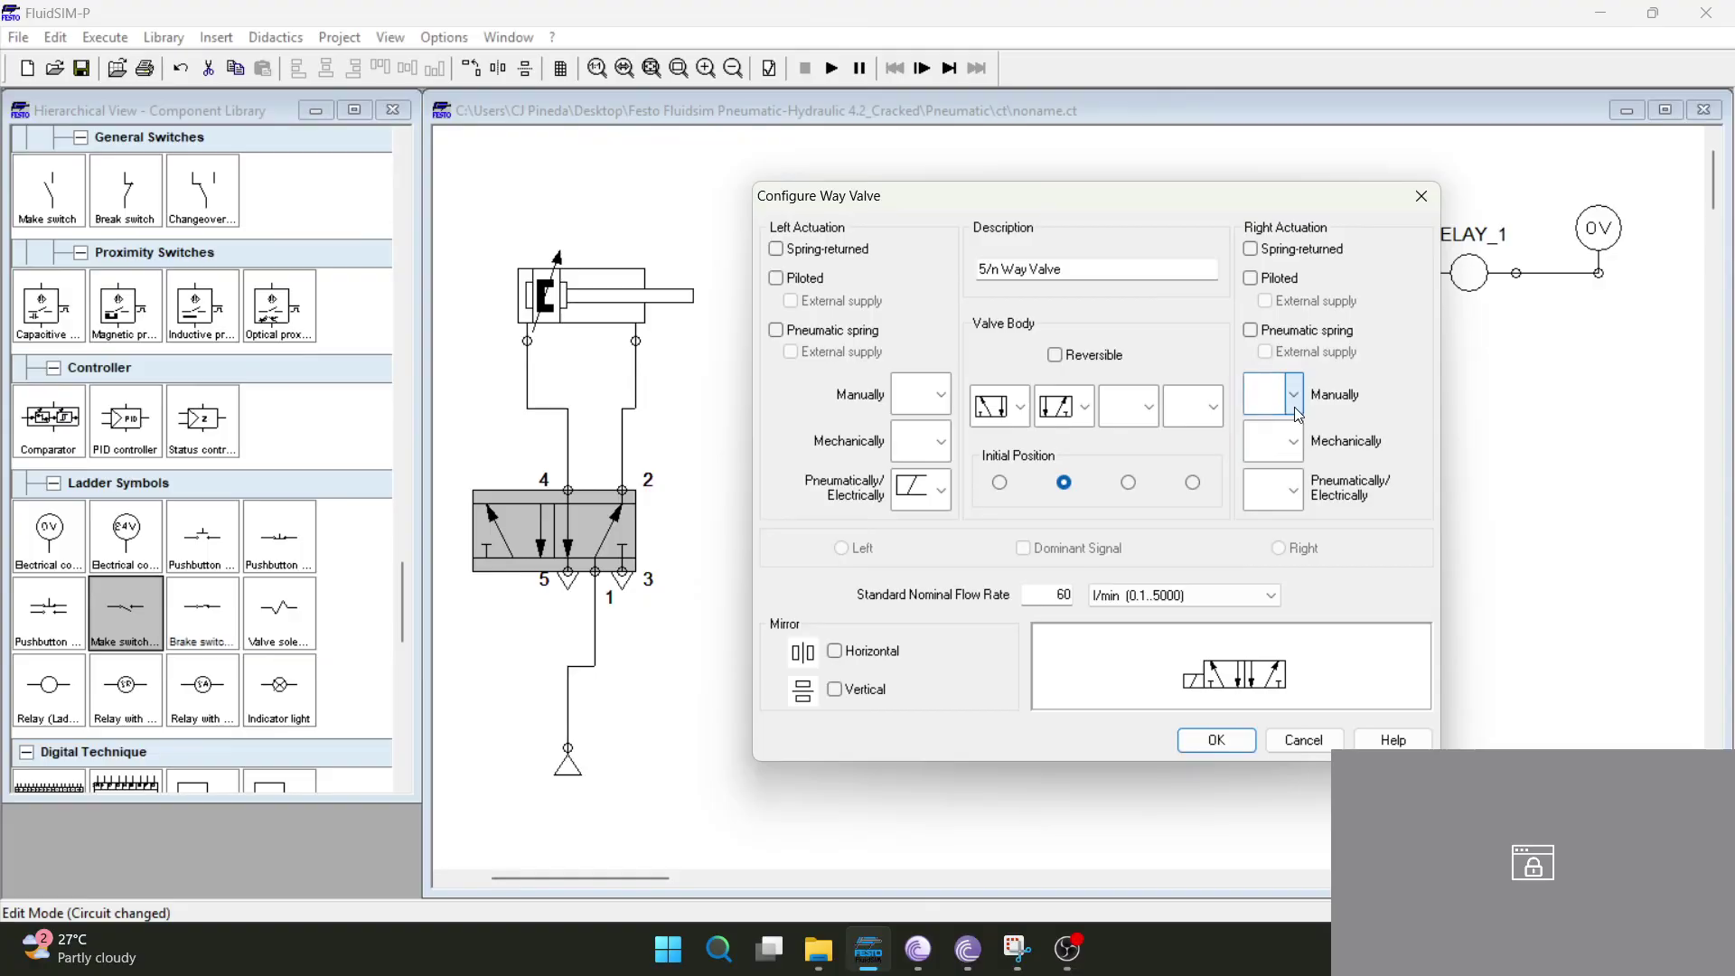
click(1276, 256)
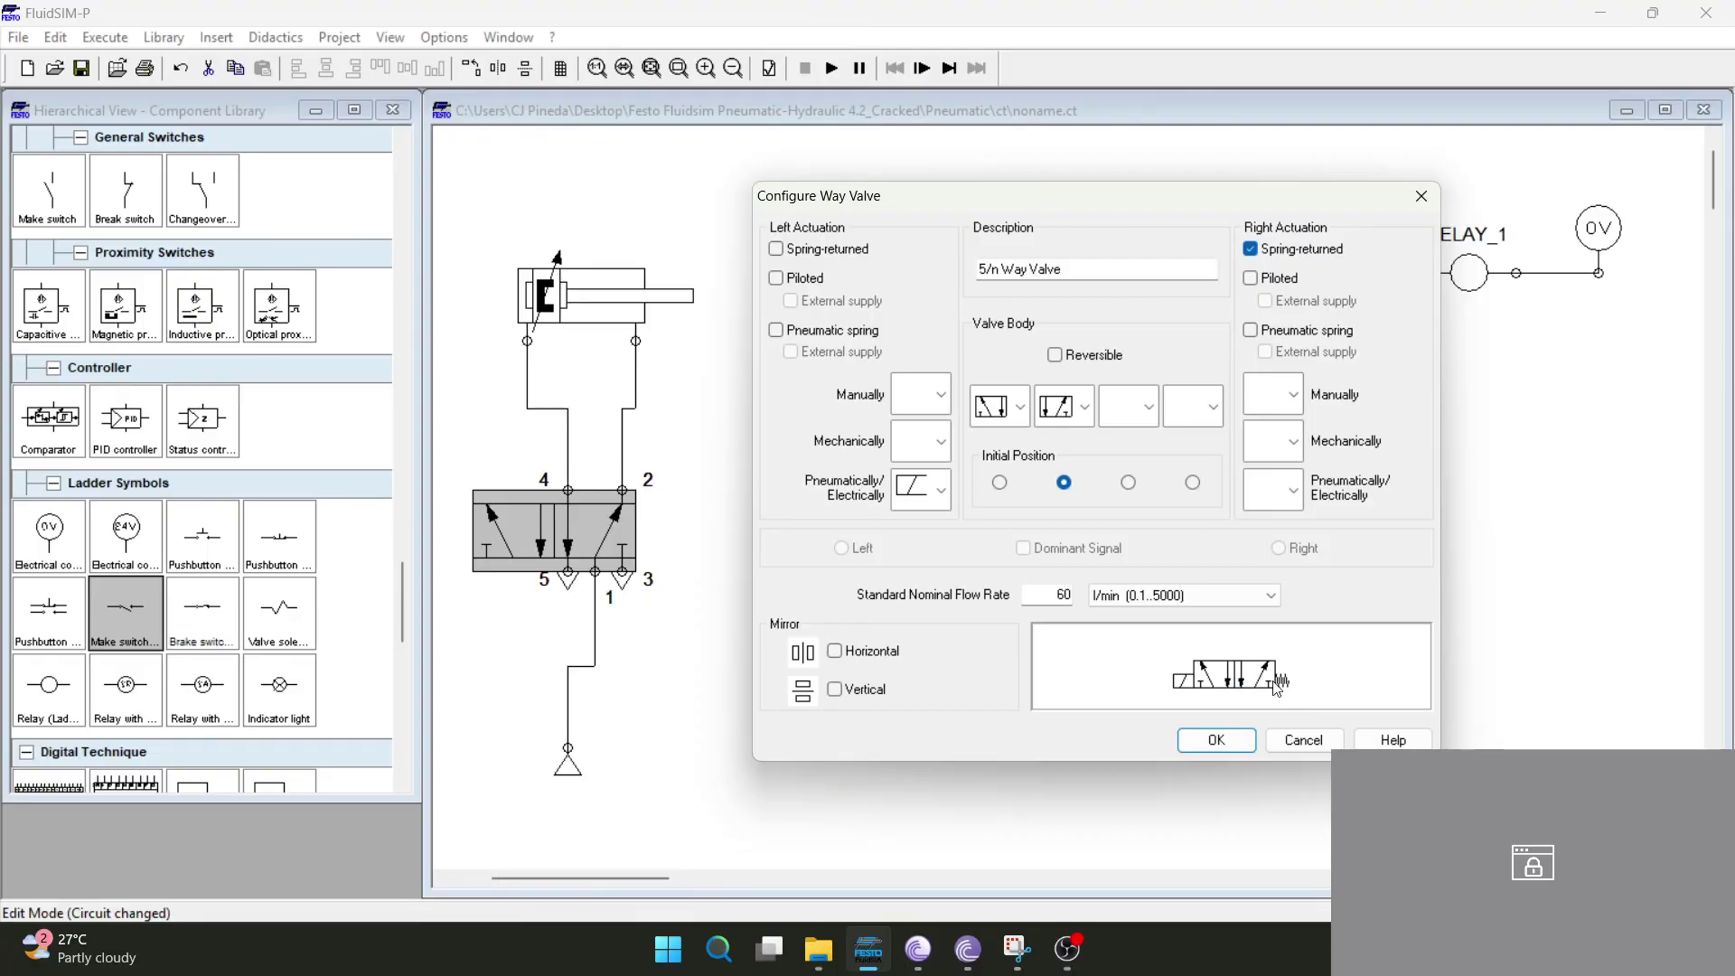
Apply the solenoid and spring-return actuation settings to the valve.
click(1239, 739)
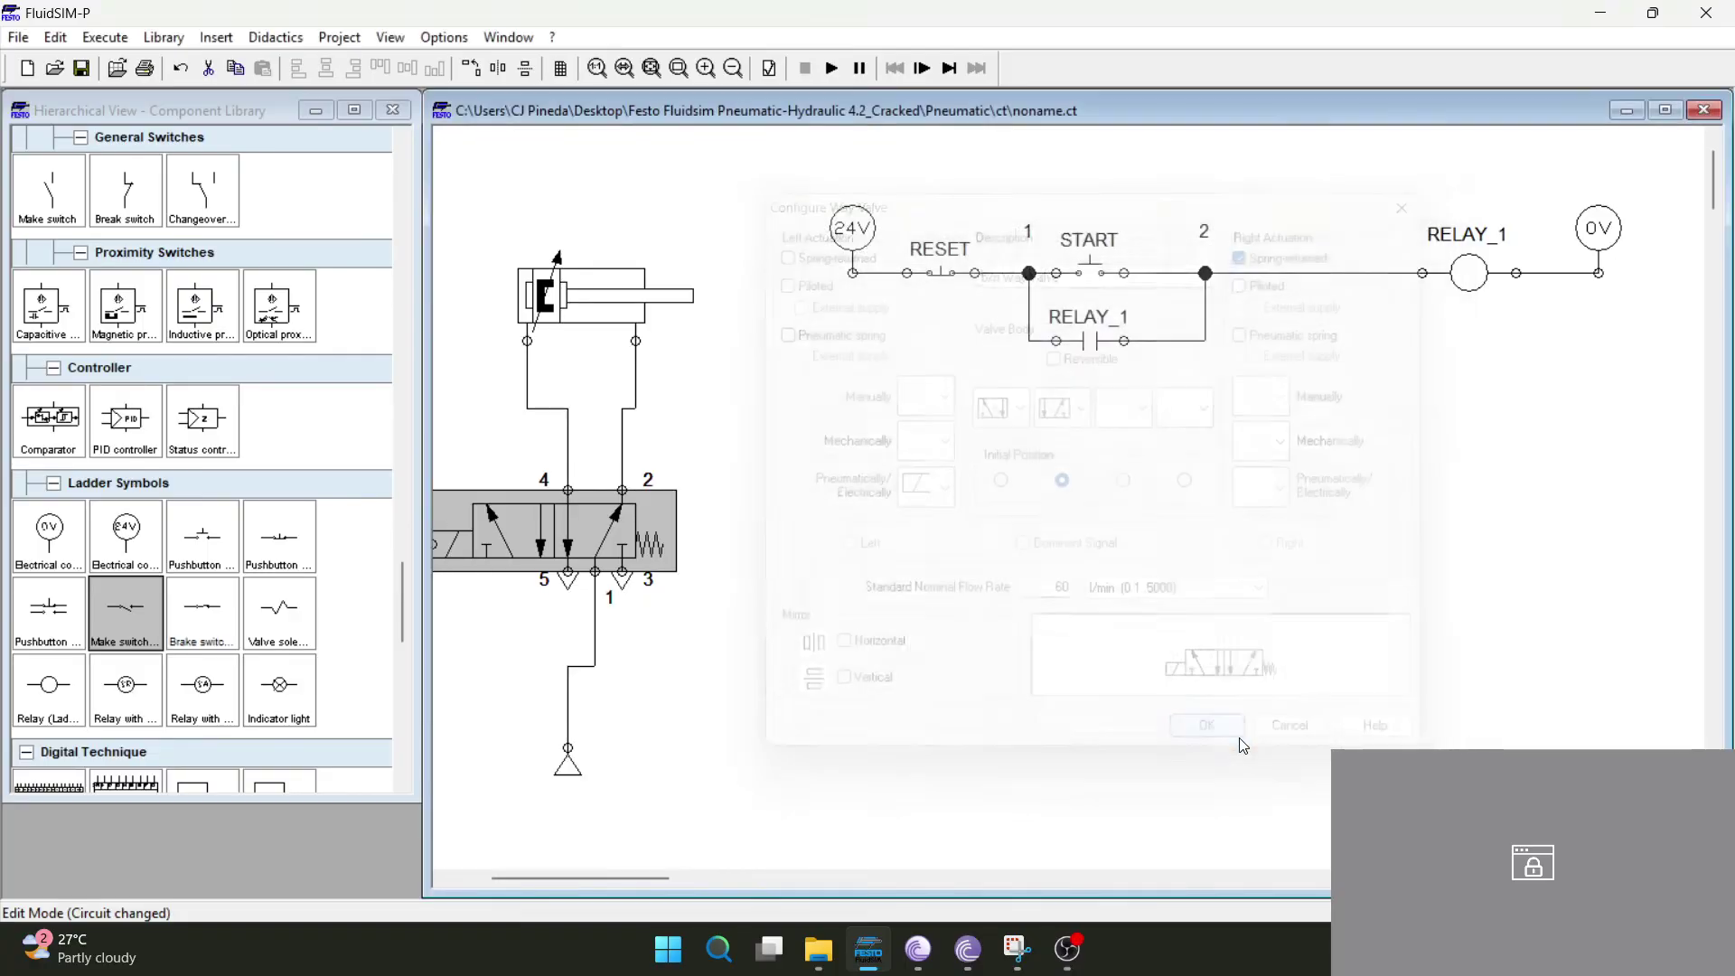
drag(626, 893, 669, 857)
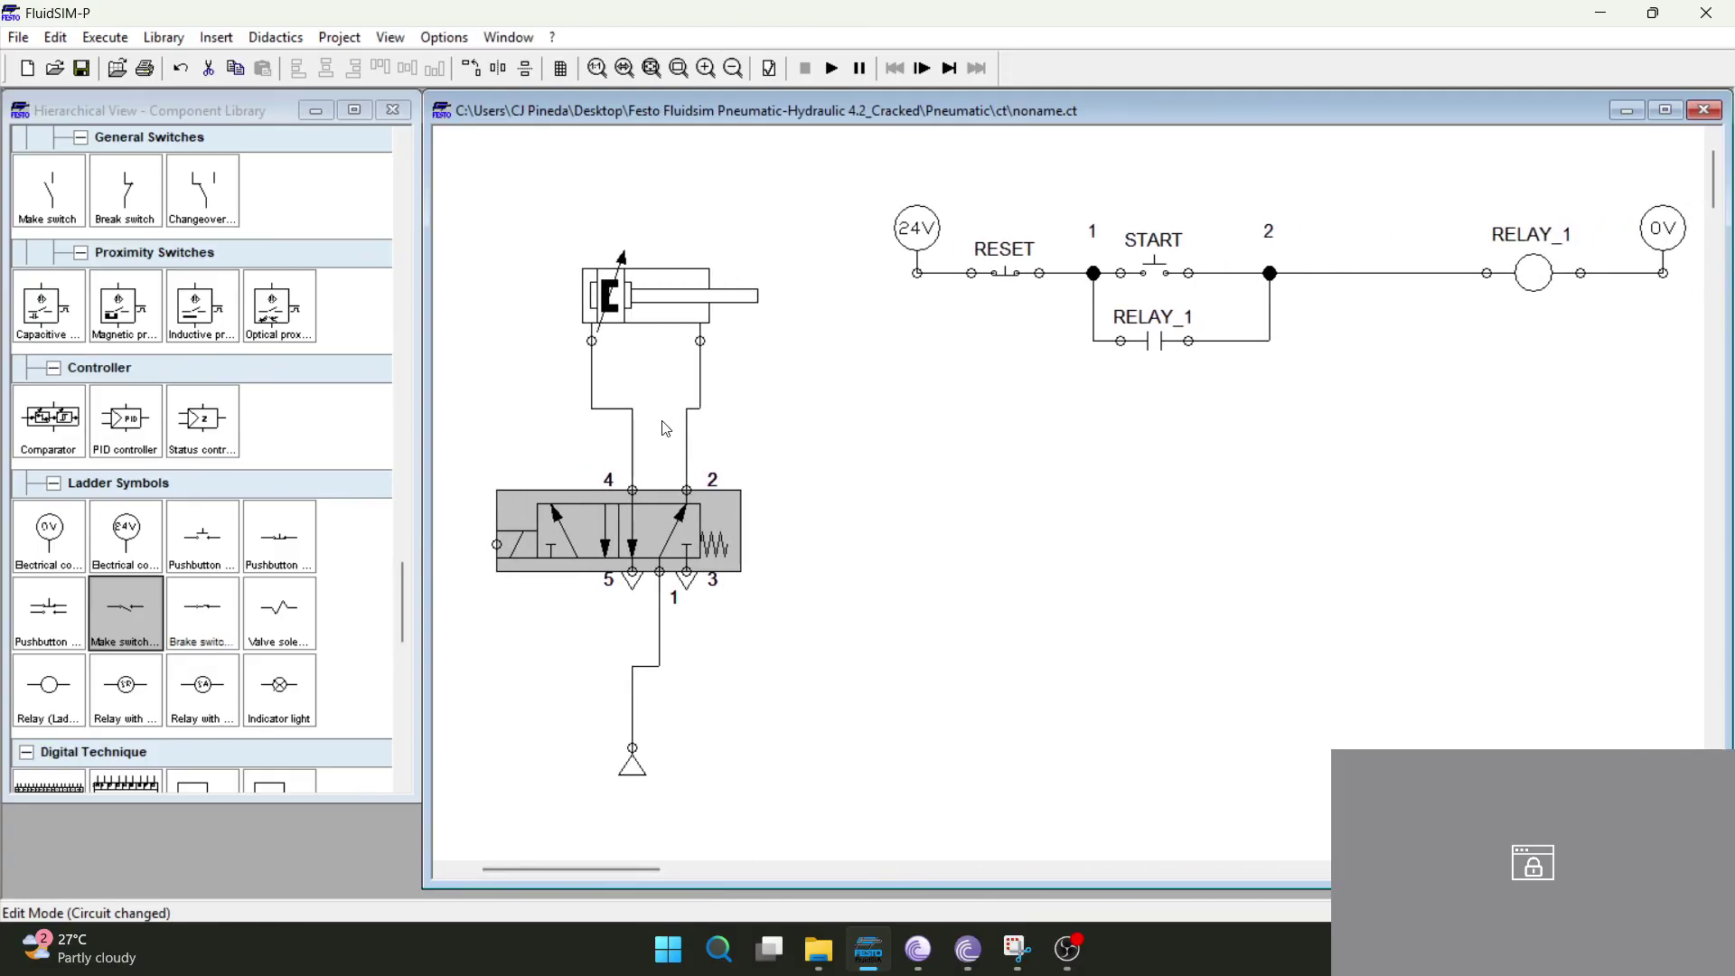
click(494, 414)
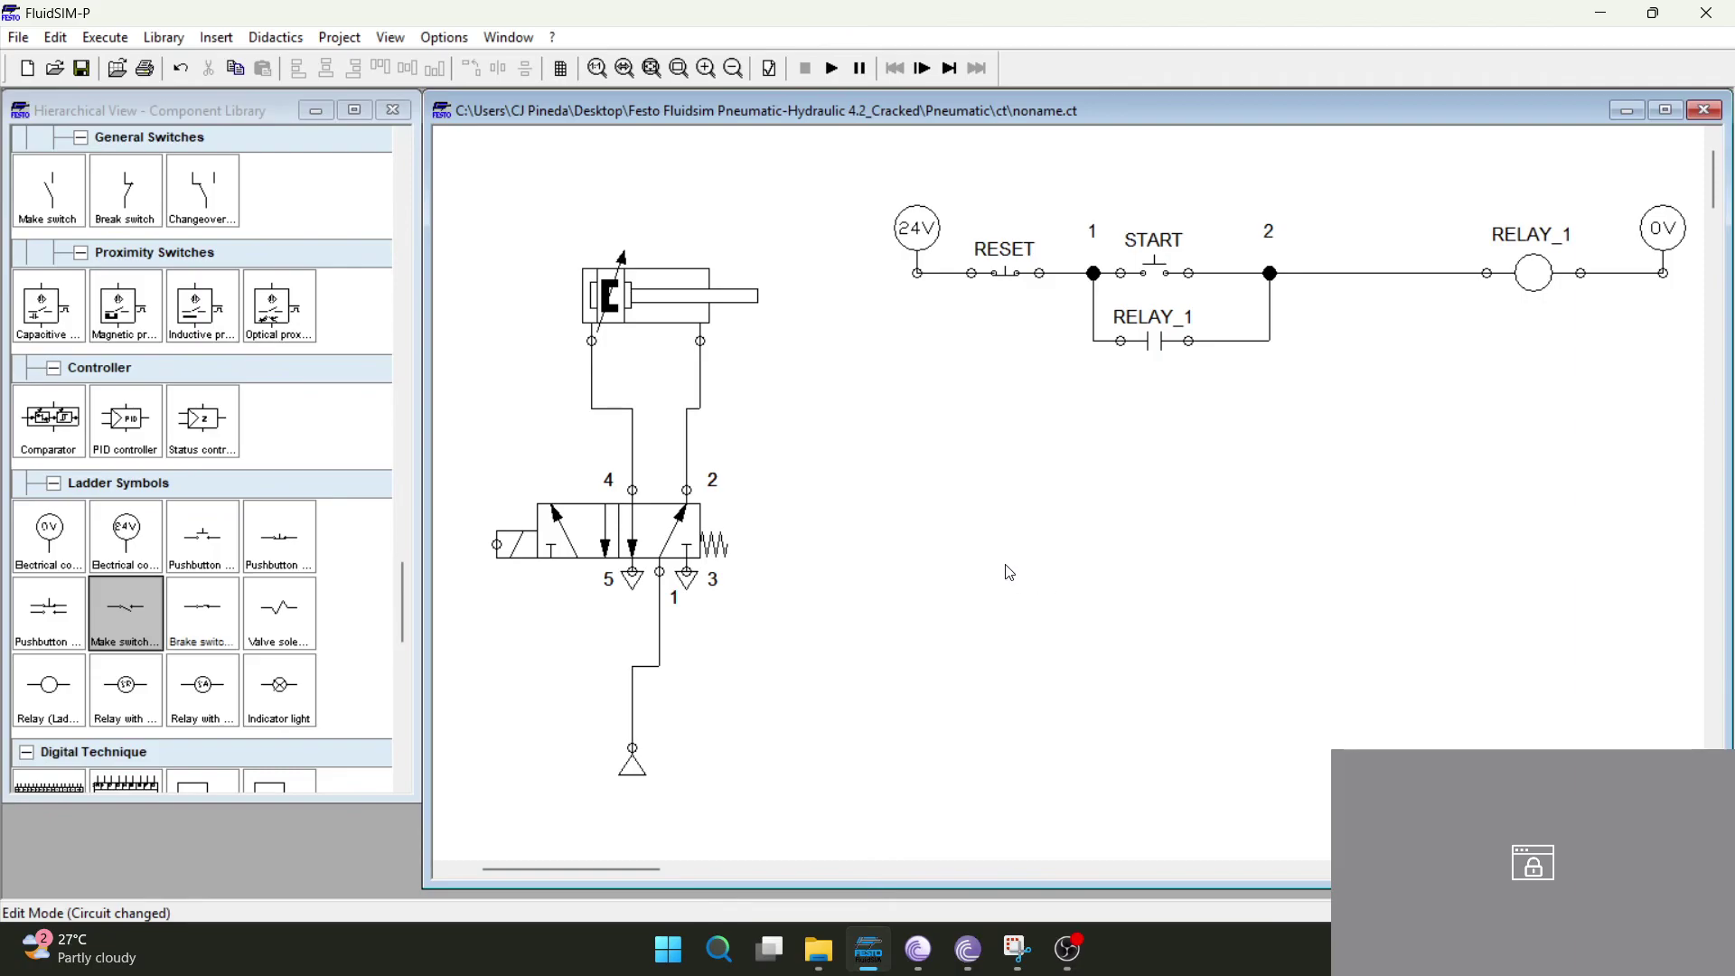
Label the valve's solenoid DCV_1 and place a ladder valve solenoid coil beside the rungs.
double_click(496, 545)
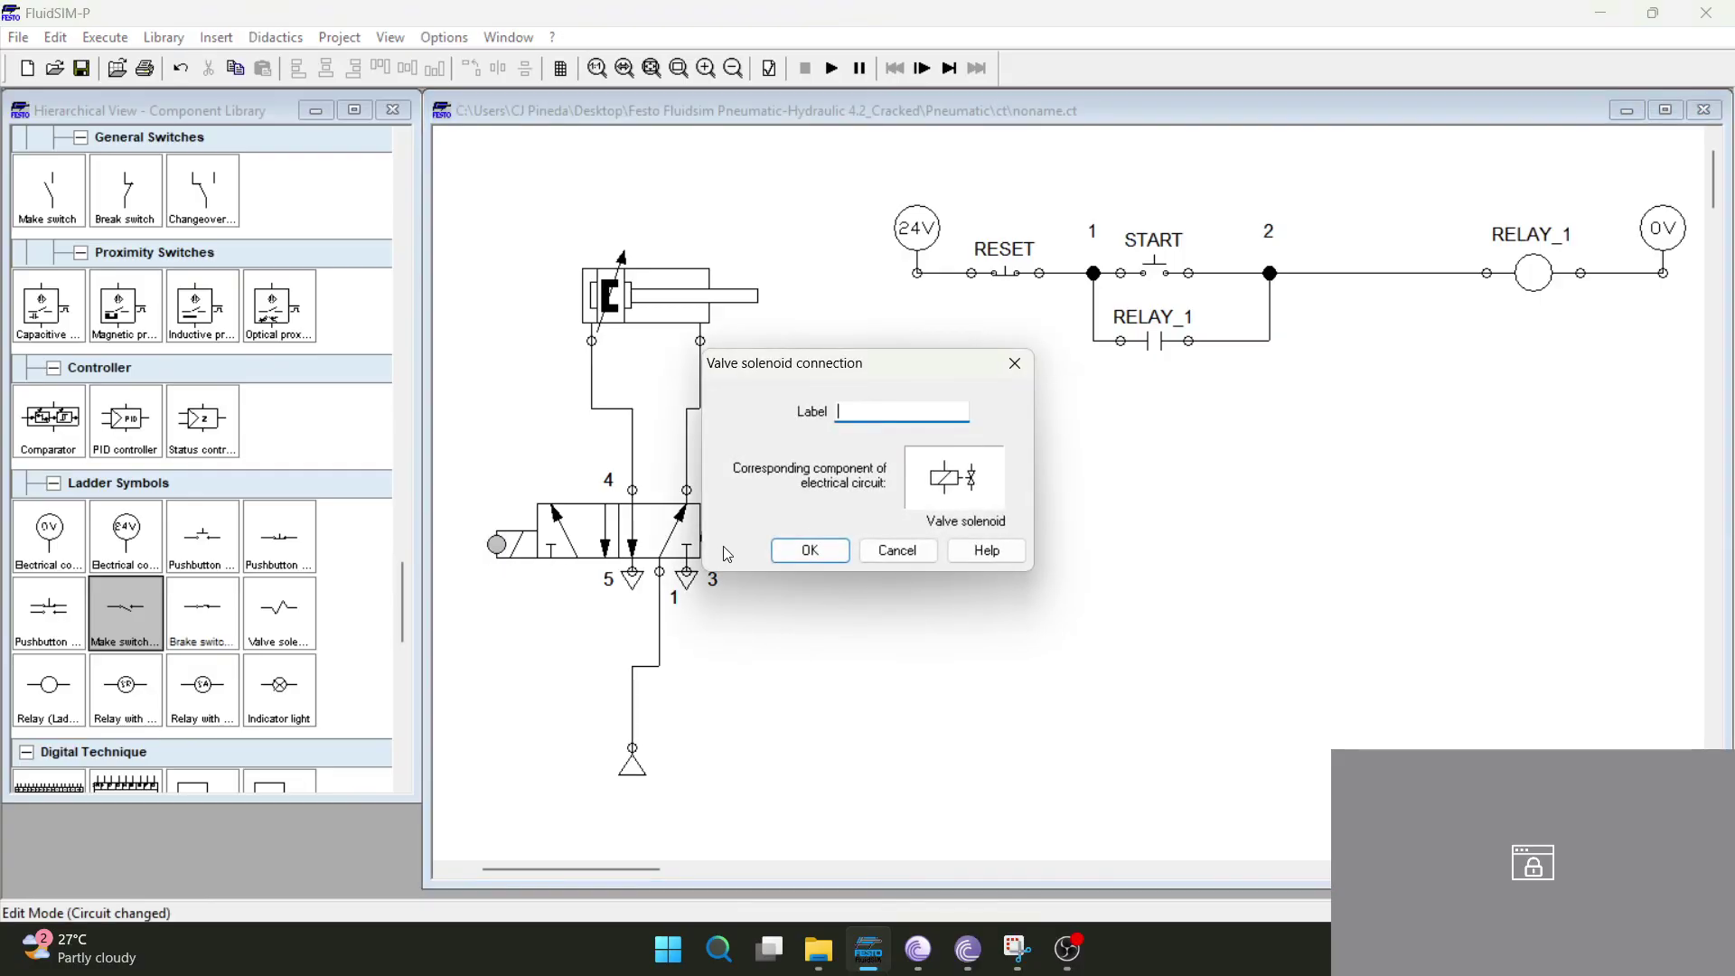
text(DCV_1)
key(Return)
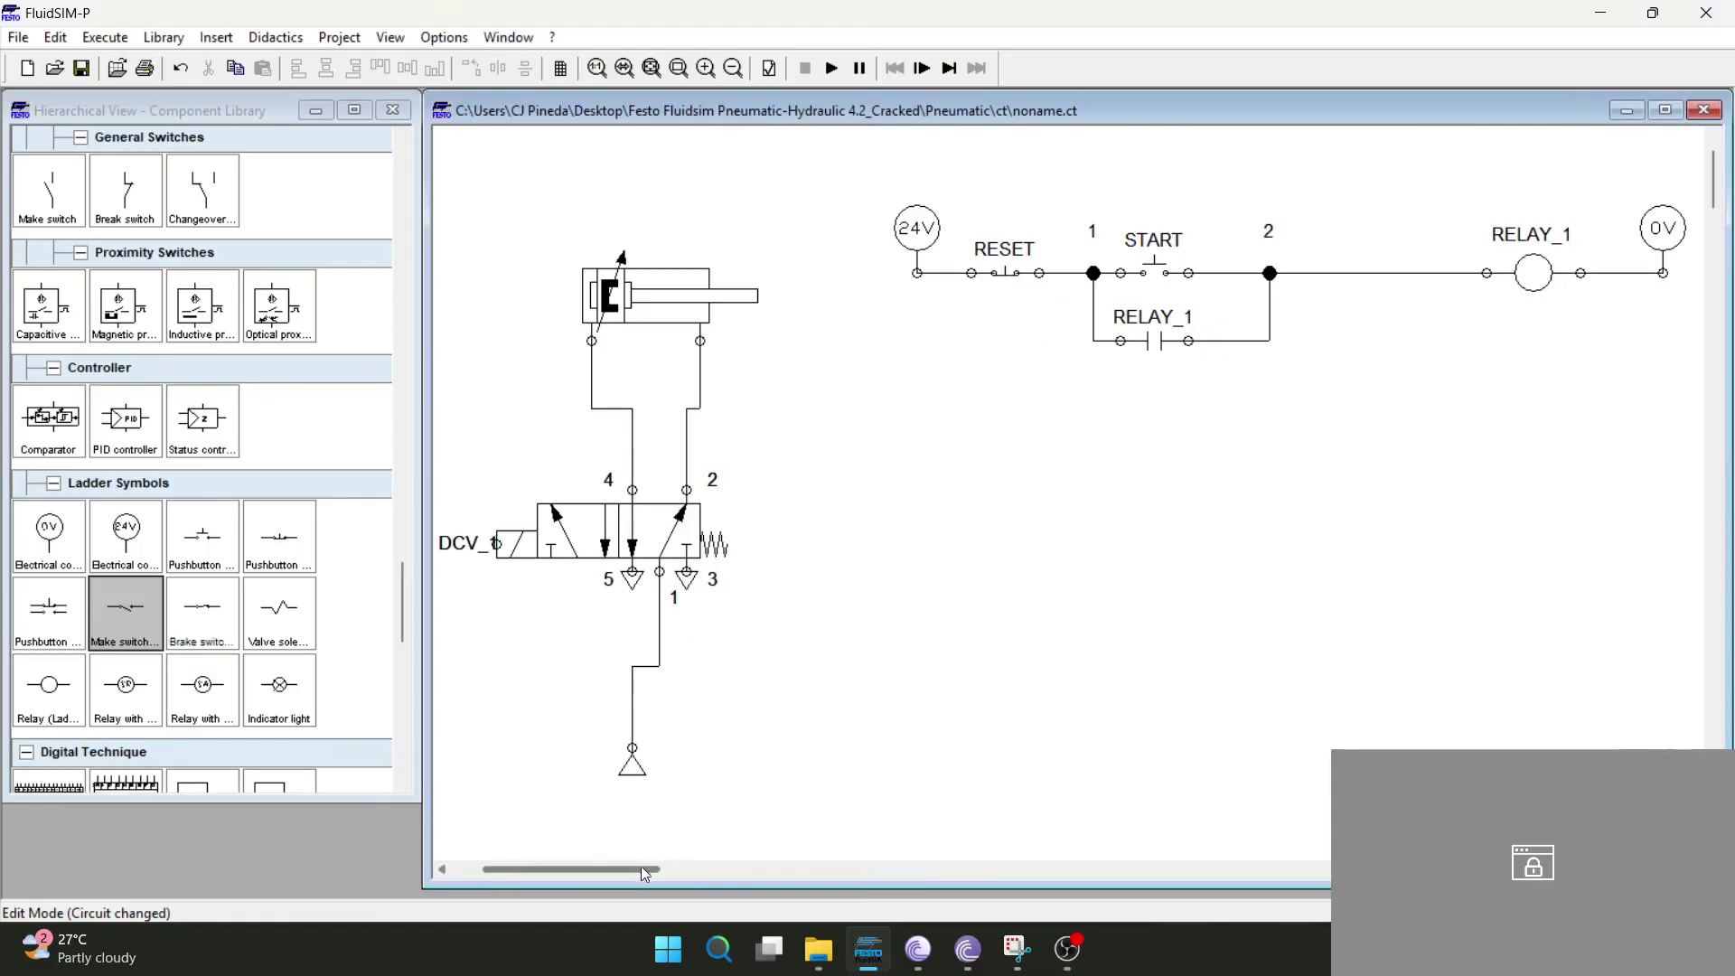
drag(640, 865, 685, 863)
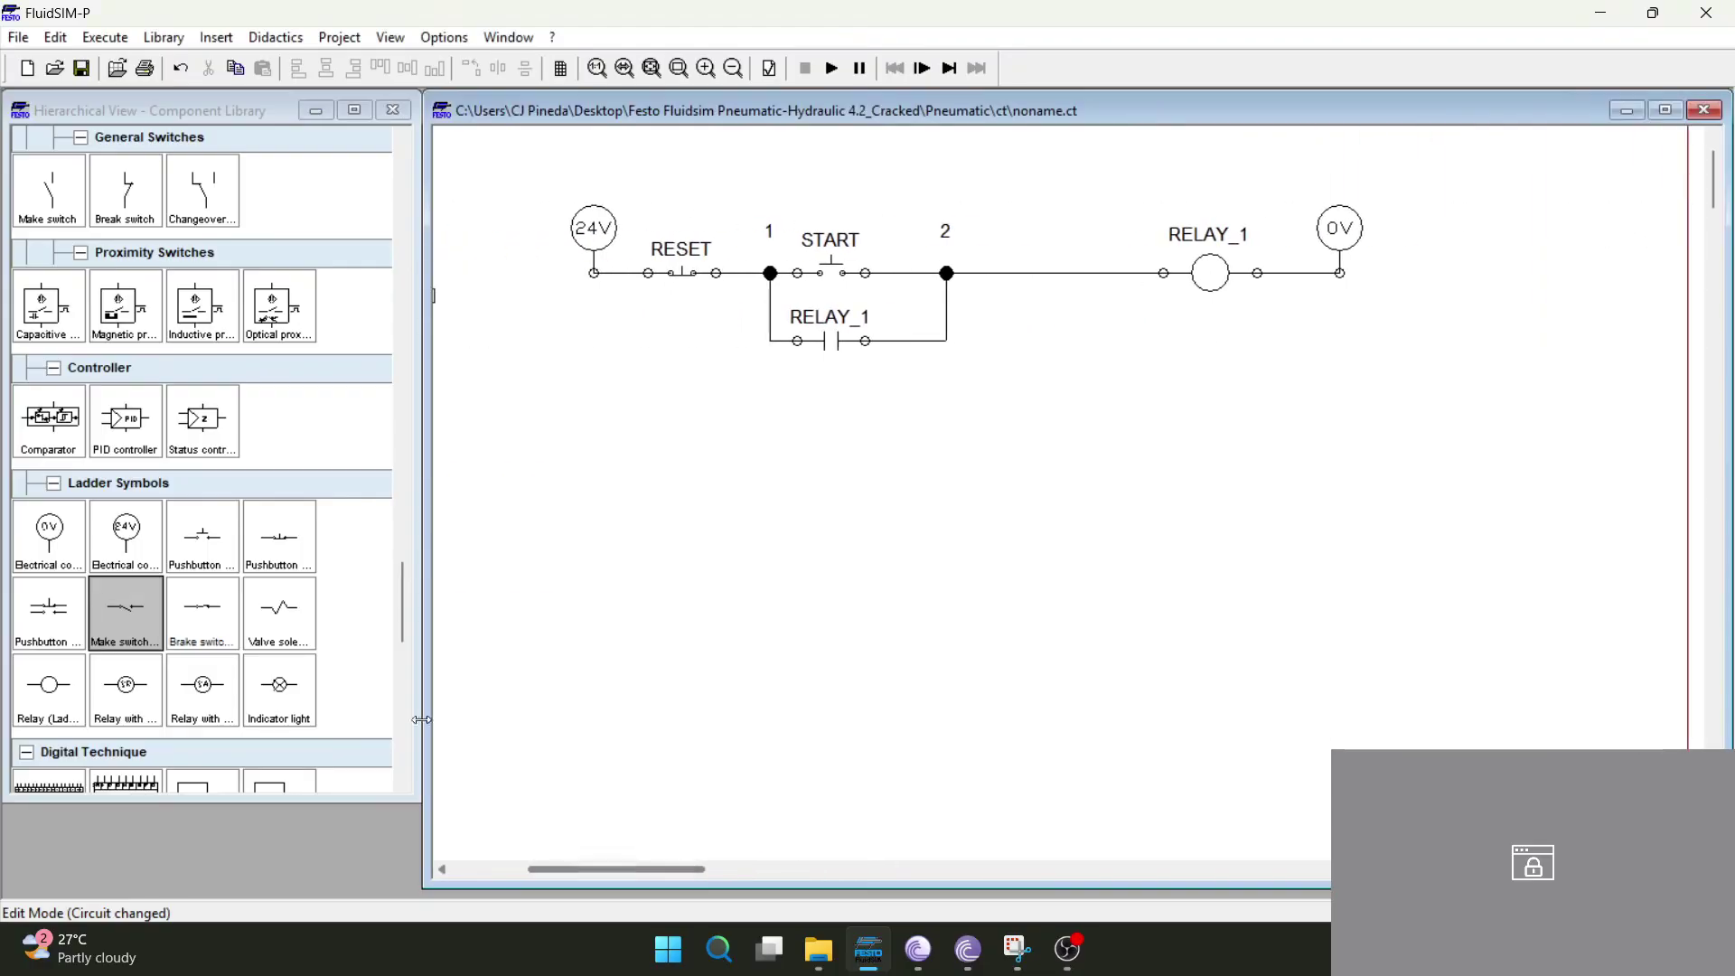
drag(279, 613, 1146, 413)
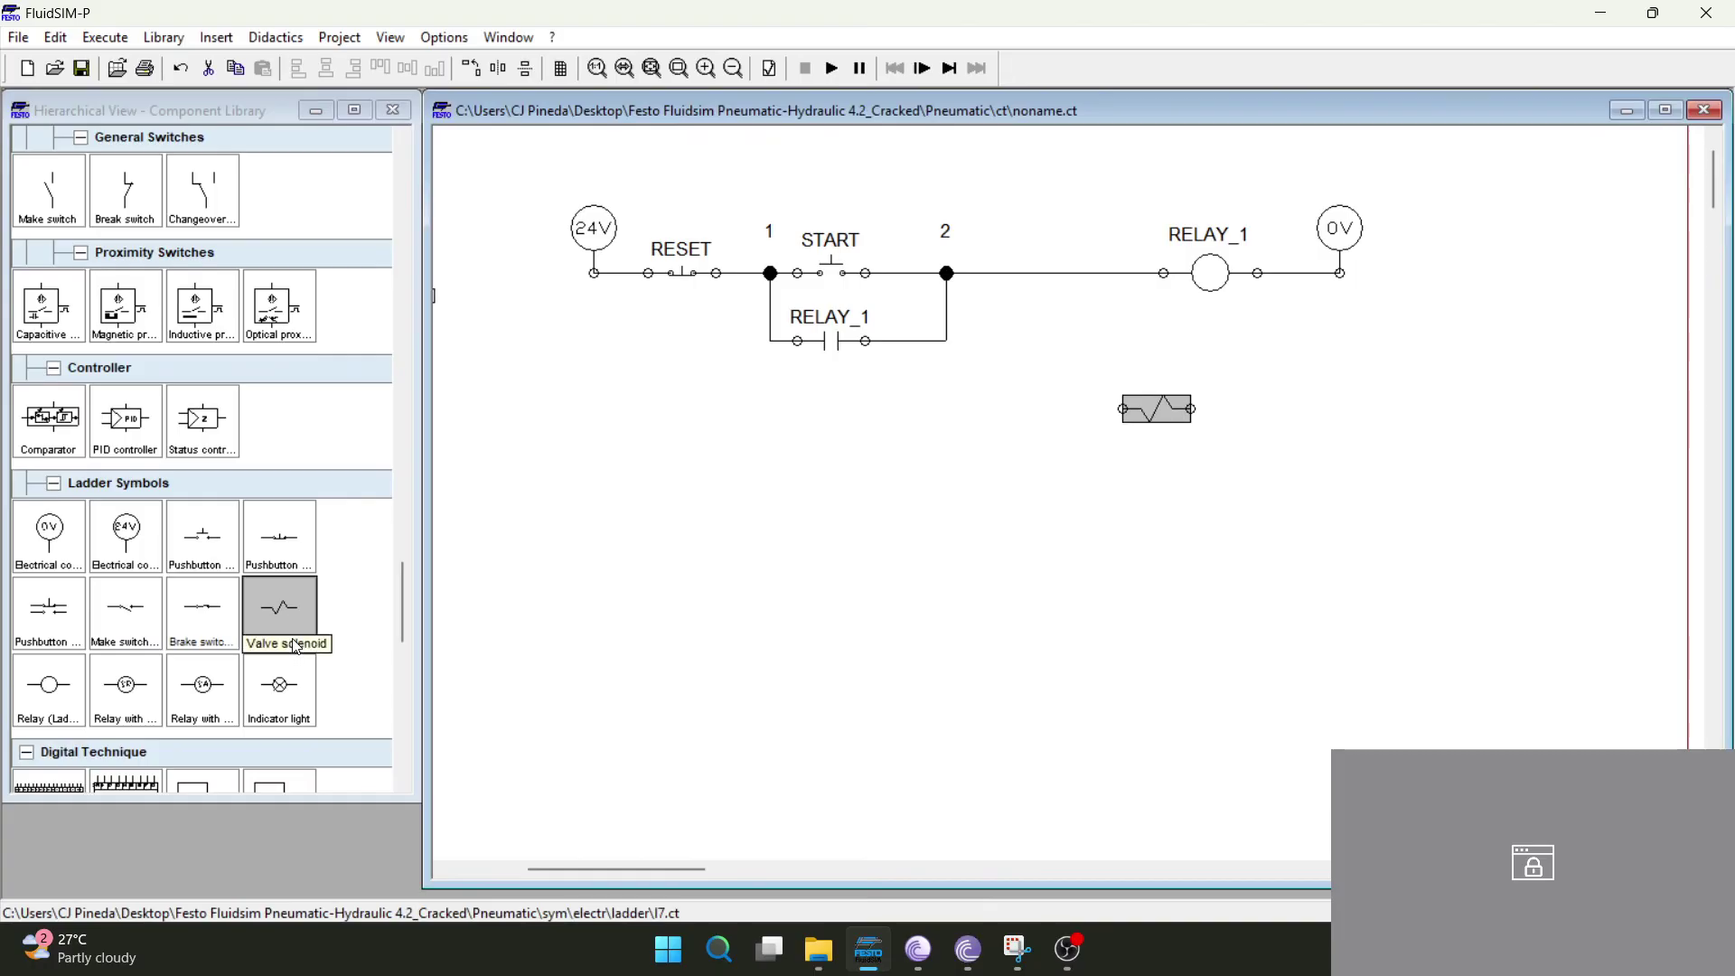
Move the solenoid coil under RELAY_1 and wire it from junction 3 to the 0V side.
click(980, 500)
click(1161, 409)
click(1144, 452)
click(1166, 402)
drag(1166, 402, 1206, 341)
click(1174, 341)
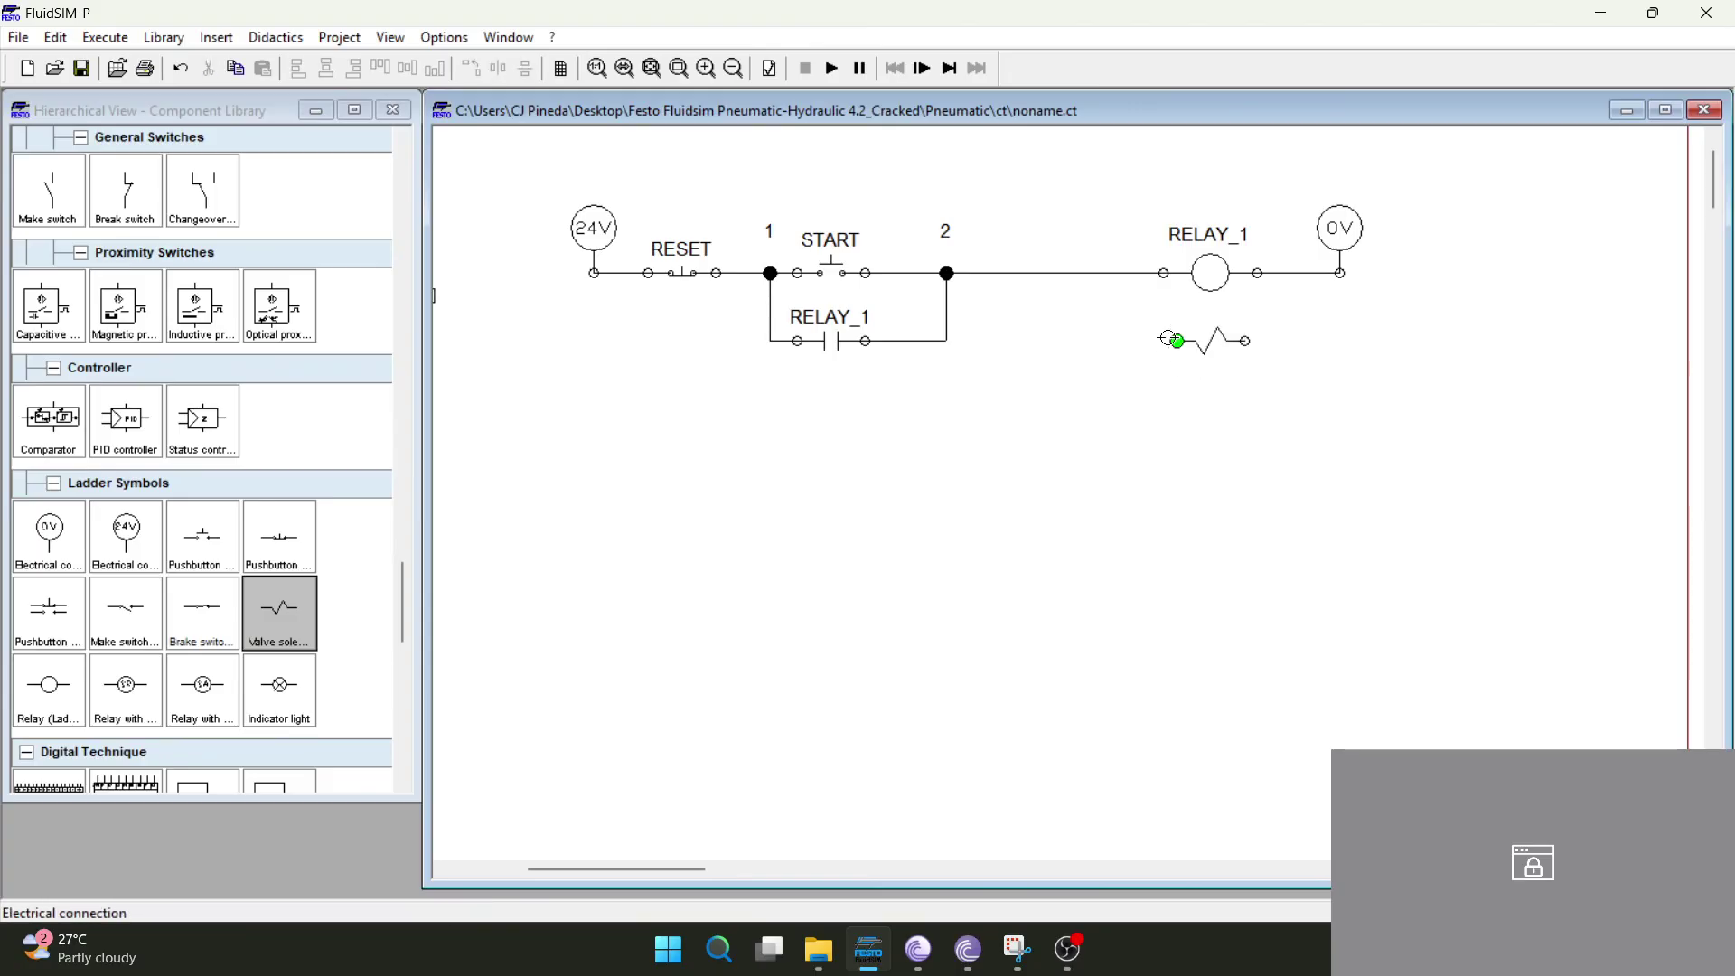
drag(1050, 273, 1177, 341)
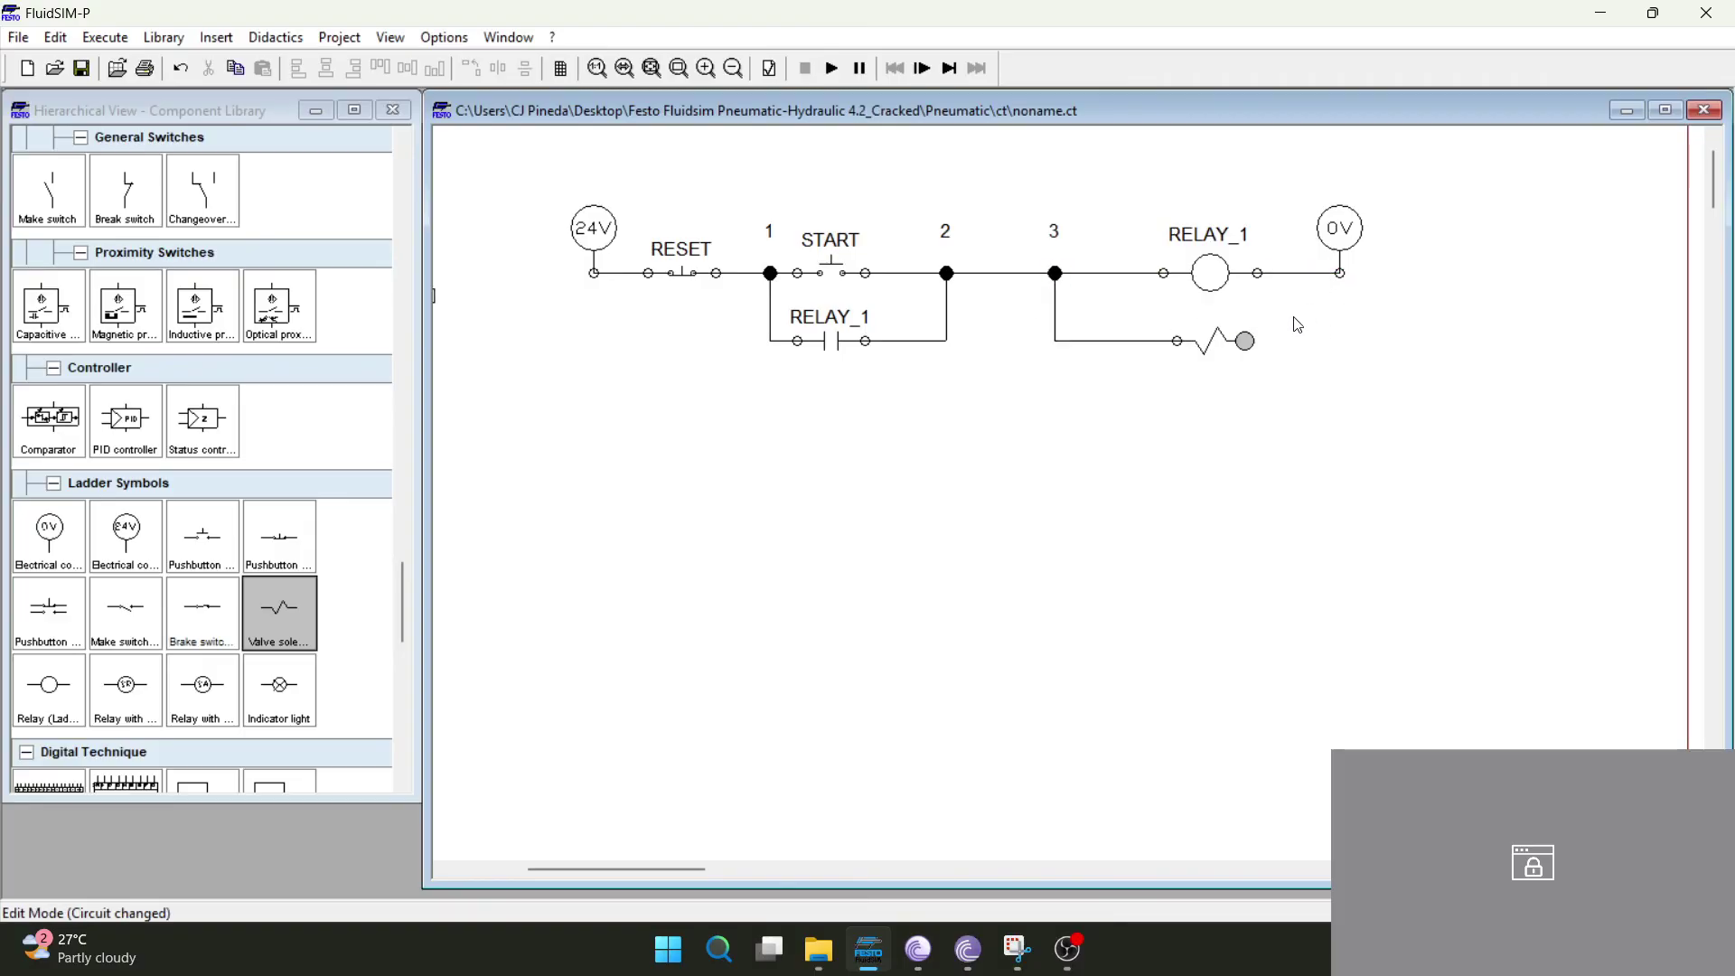
drag(1340, 273, 1245, 341)
Move the 0V and 24V supplies above the rung.
click(1321, 219)
drag(1322, 221, 1297, 175)
drag(592, 200, 622, 147)
click(621, 399)
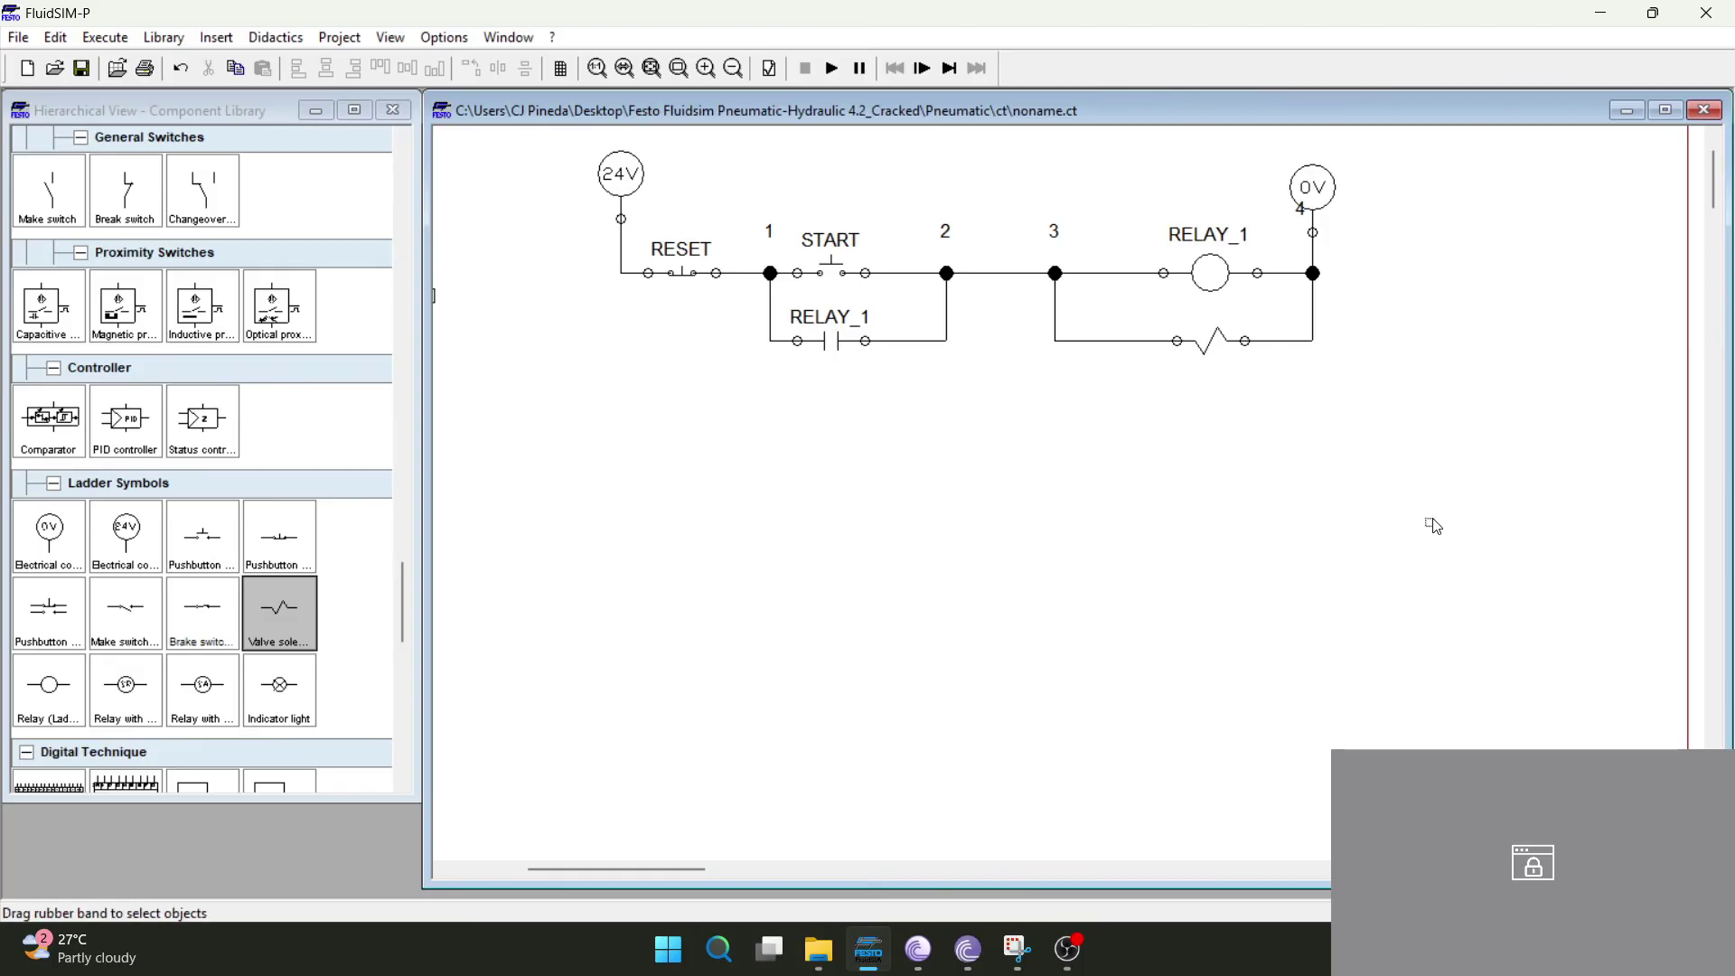
drag(642, 871, 593, 866)
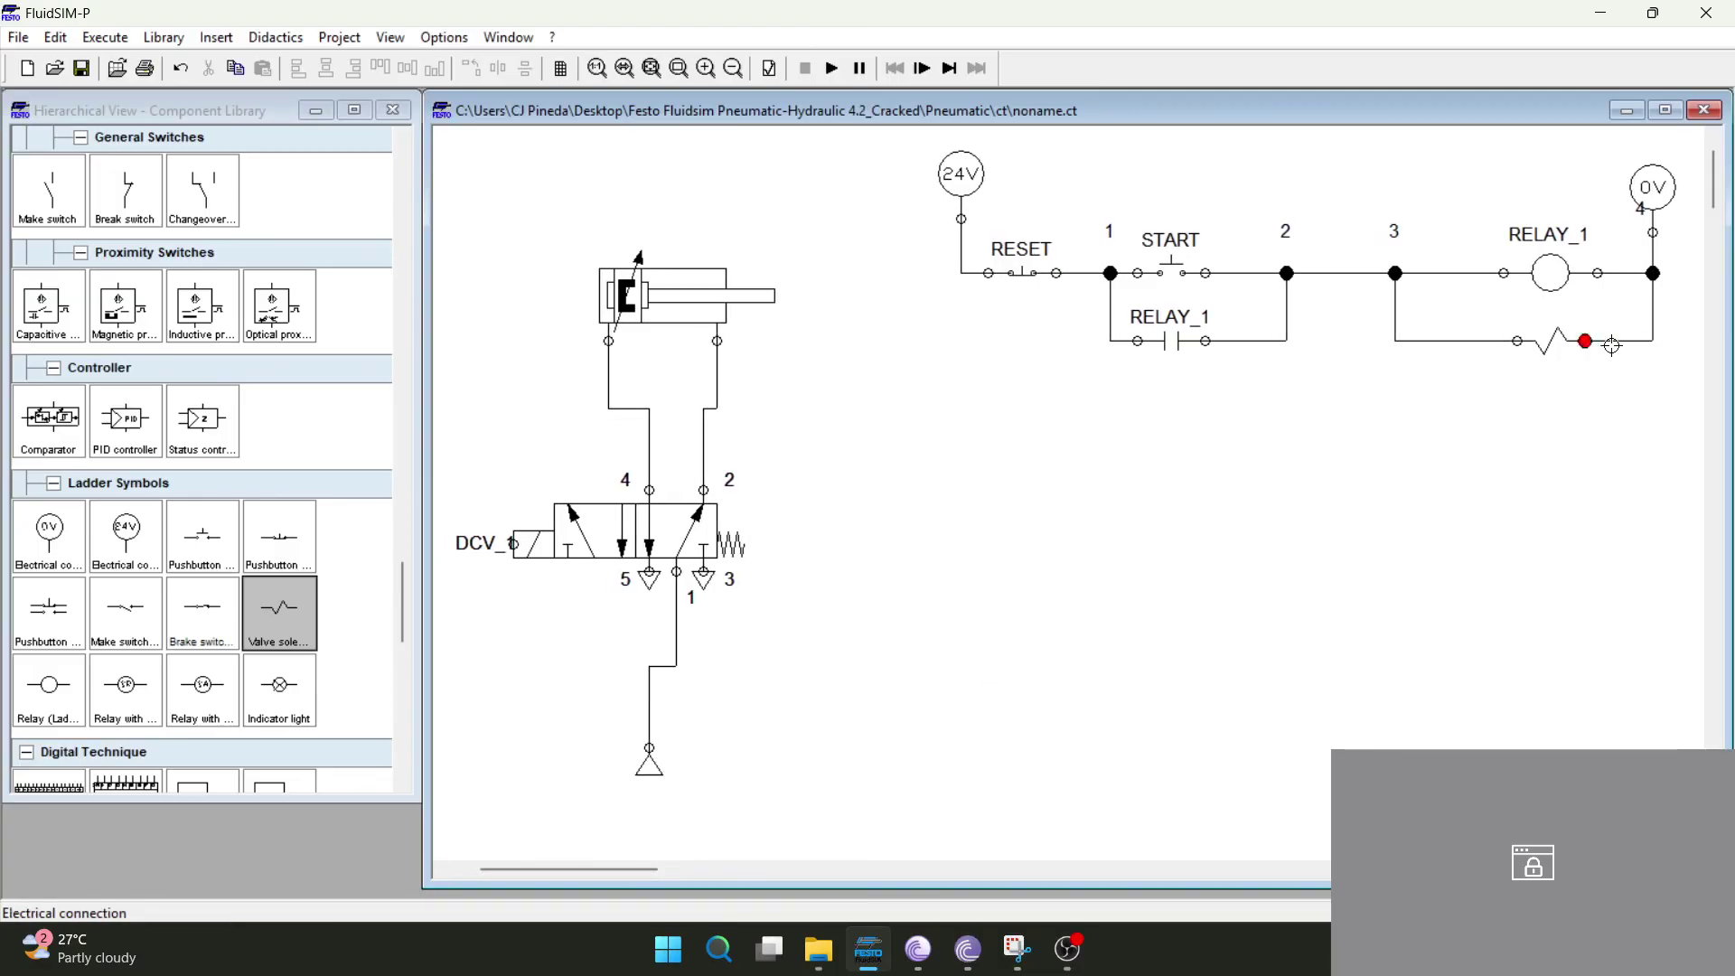
Give the ladder valve solenoid coil the label DCV_1.
double_click(1570, 343)
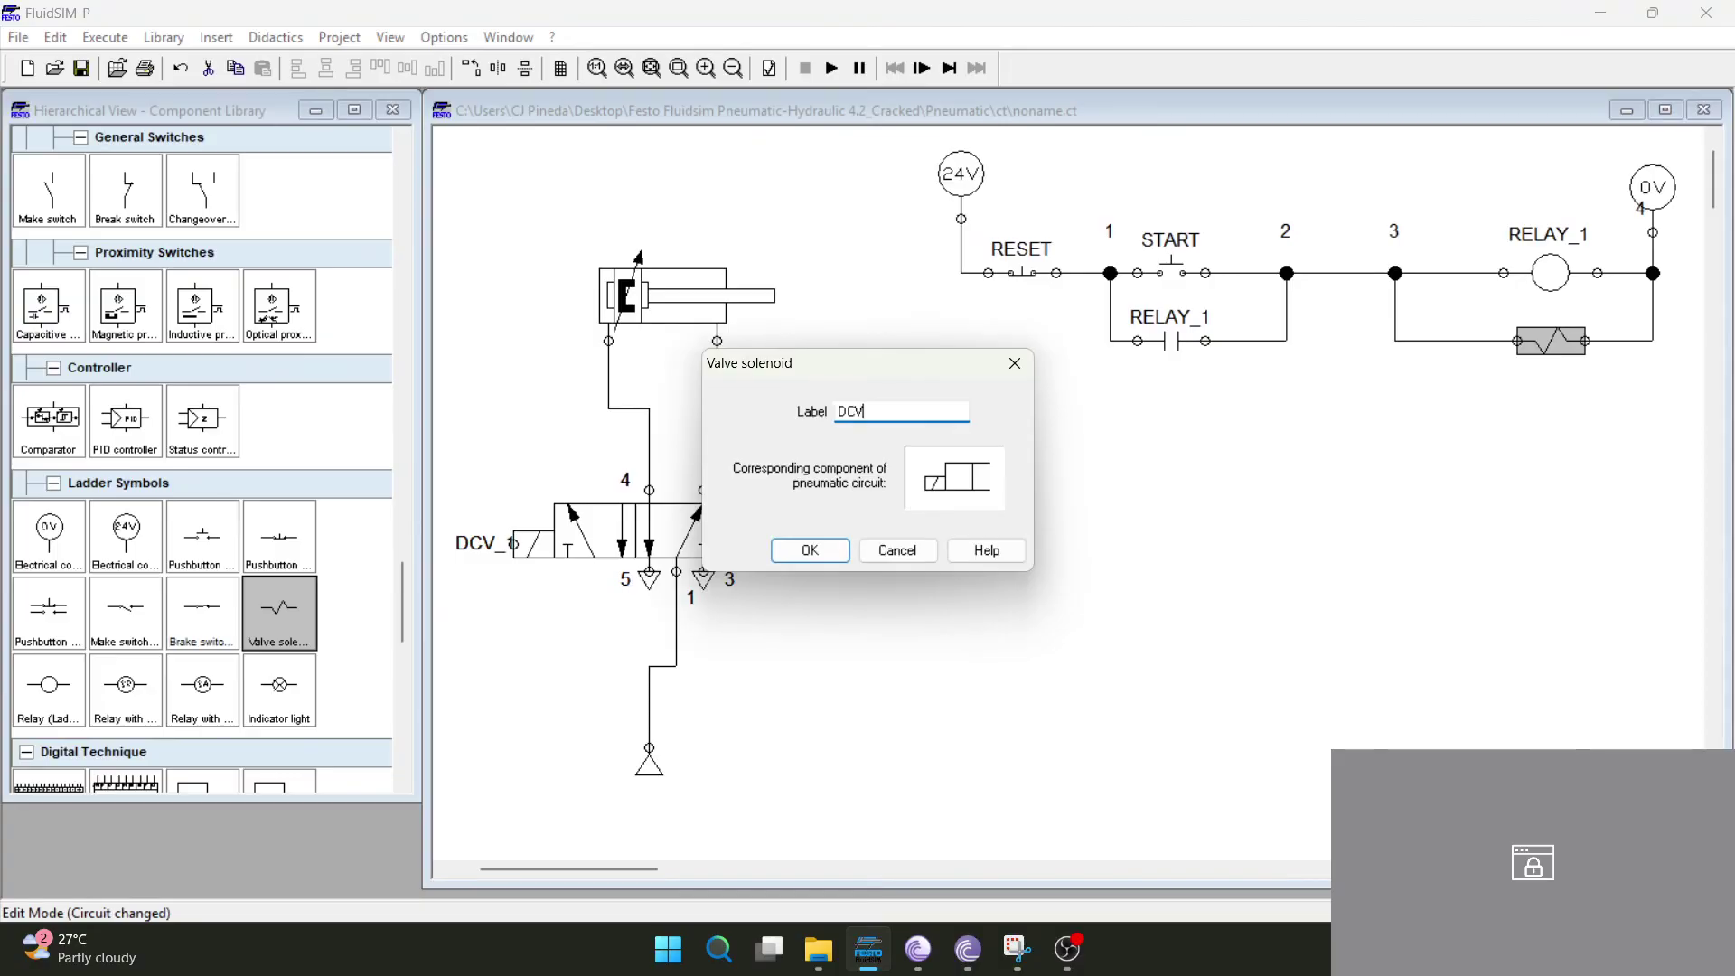
key(Return)
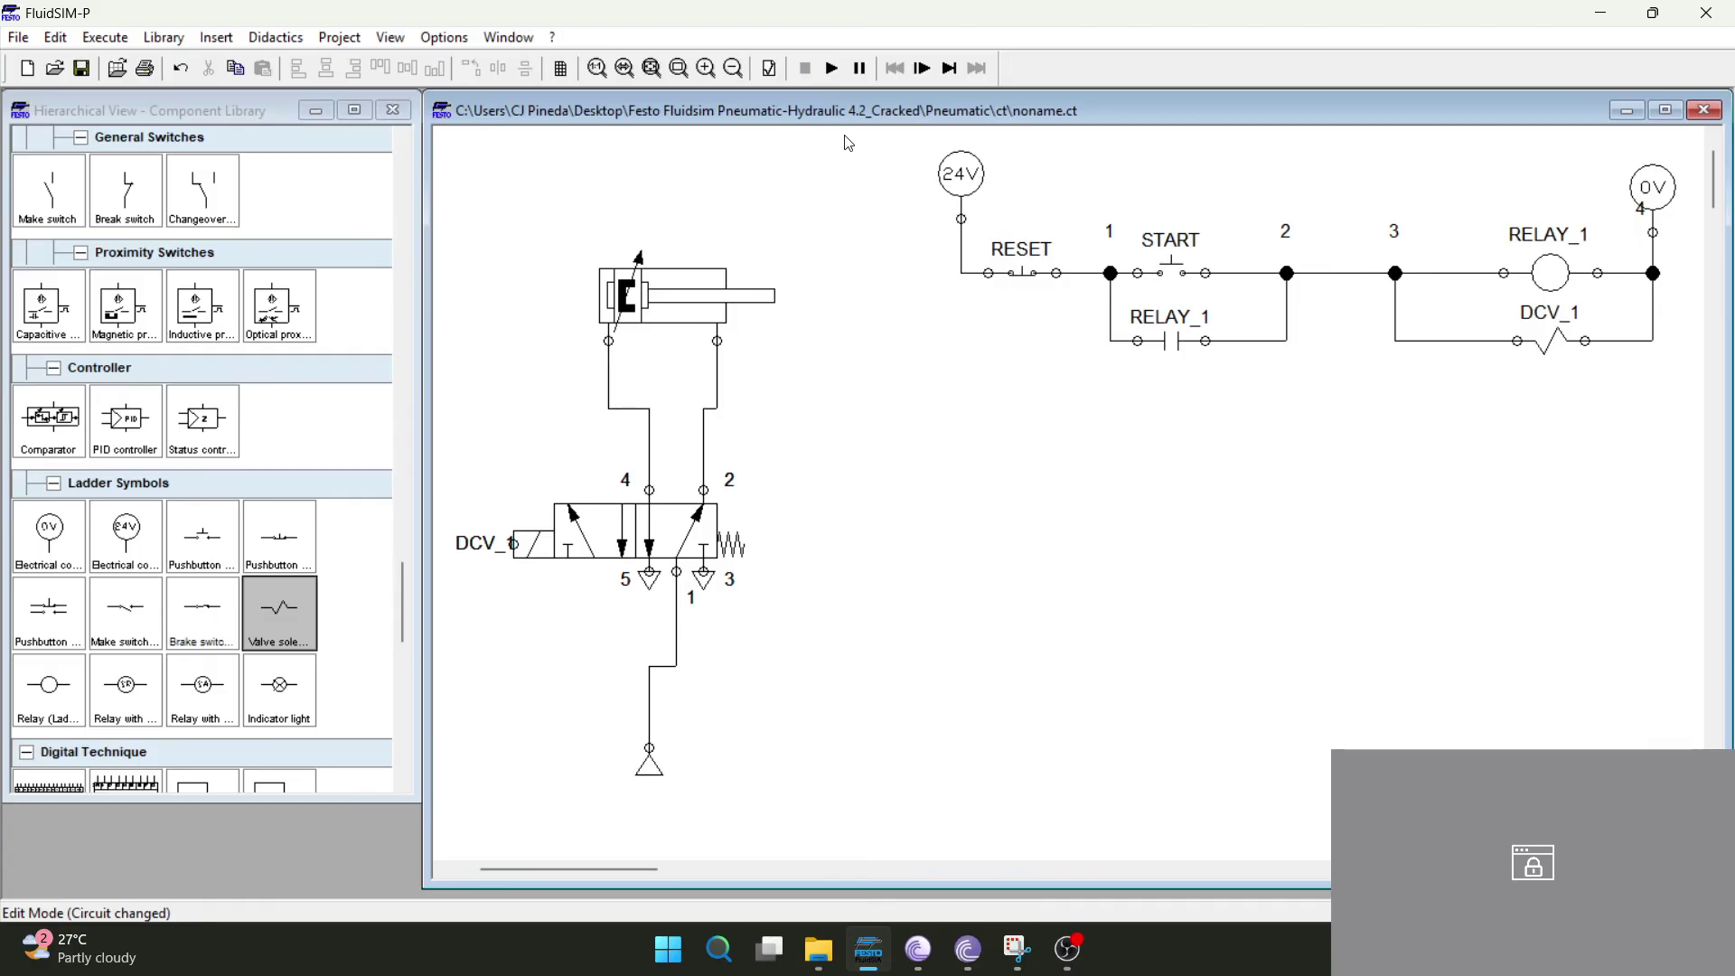
Simulate the circuit, cycling START and RESET to extend and retract the cylinder.
click(831, 68)
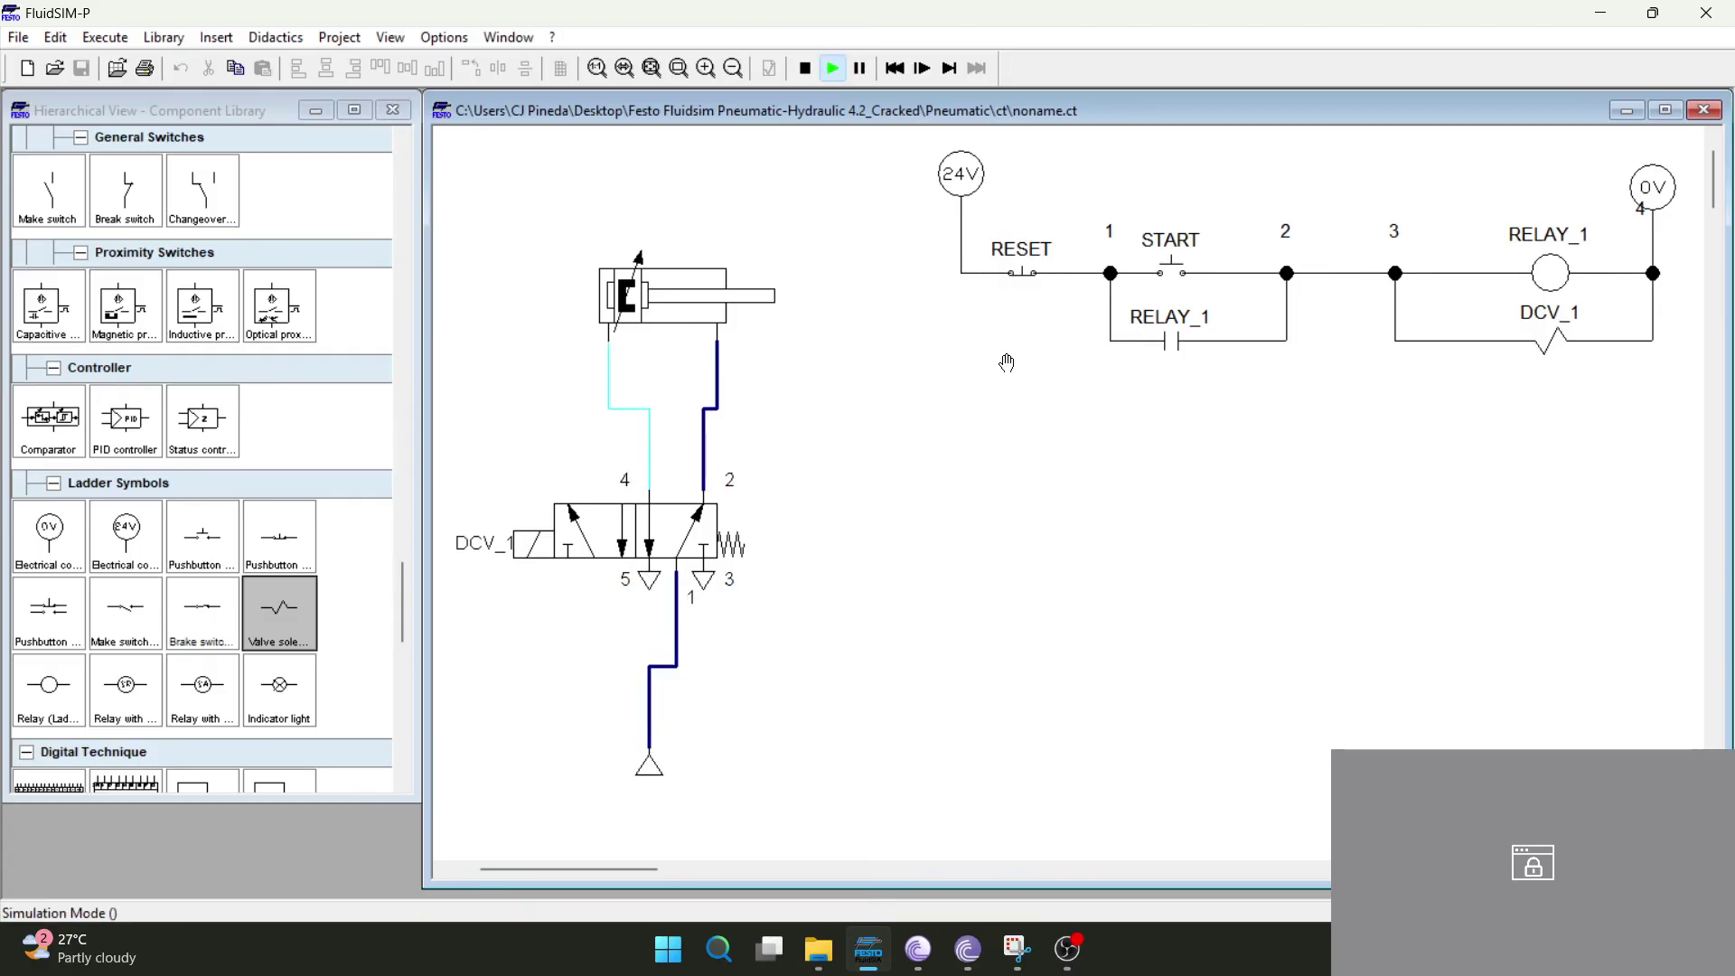
click(1182, 260)
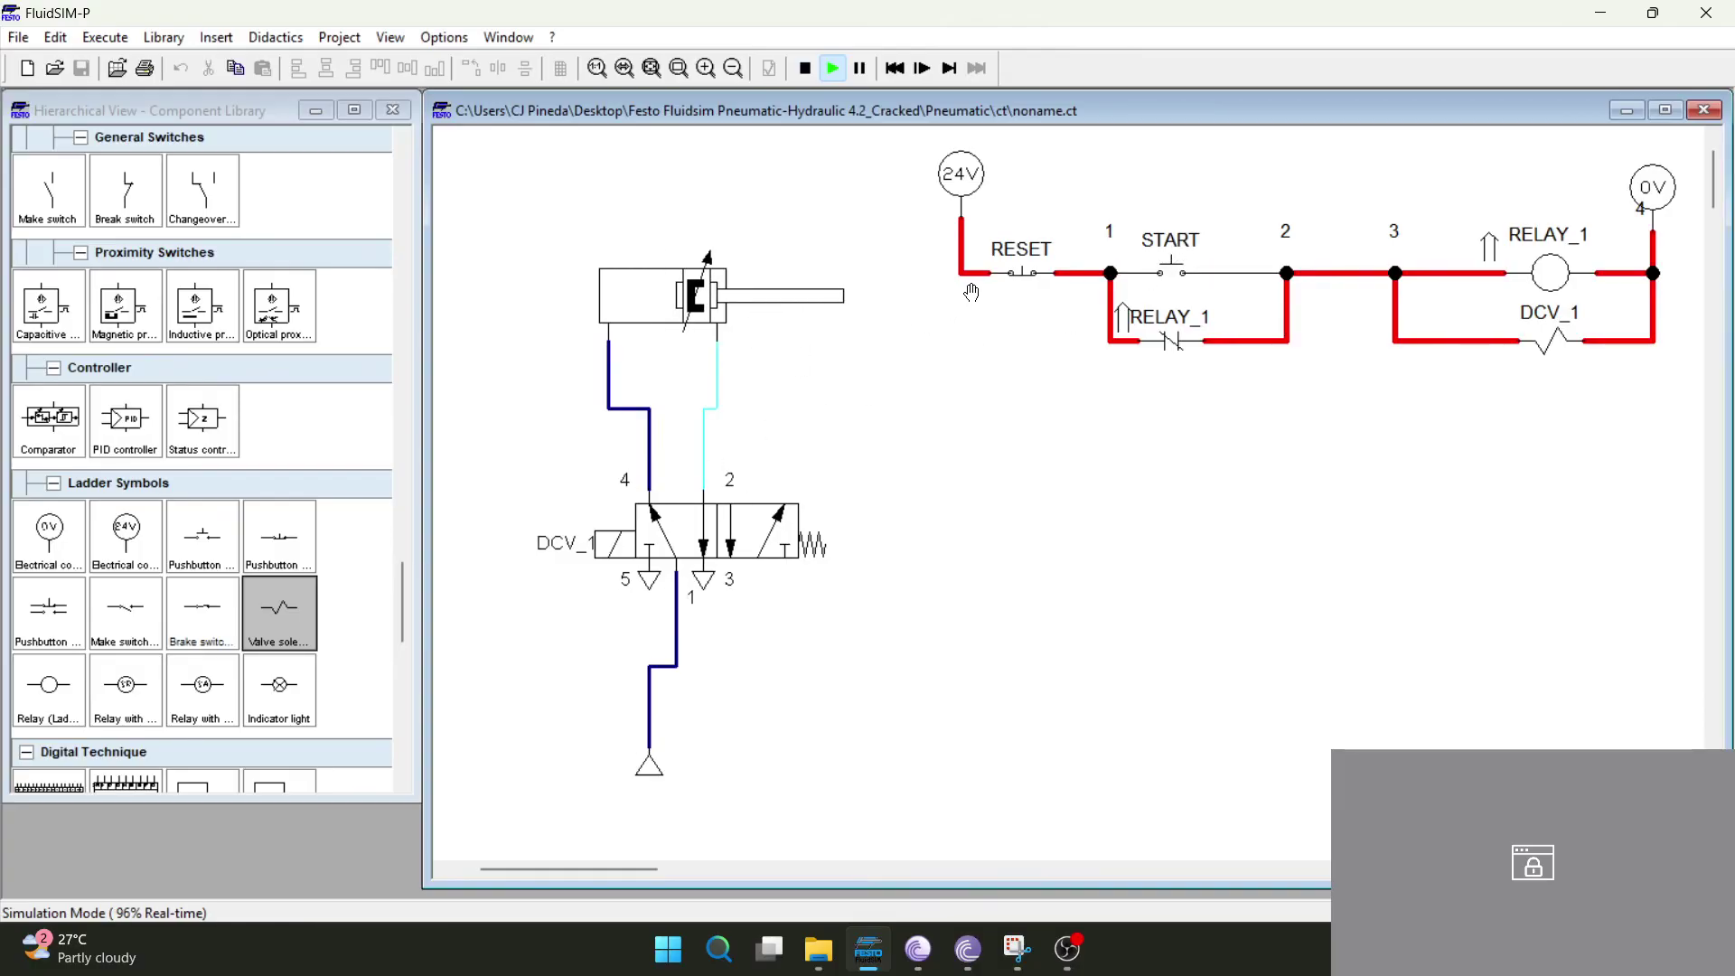
click(1037, 276)
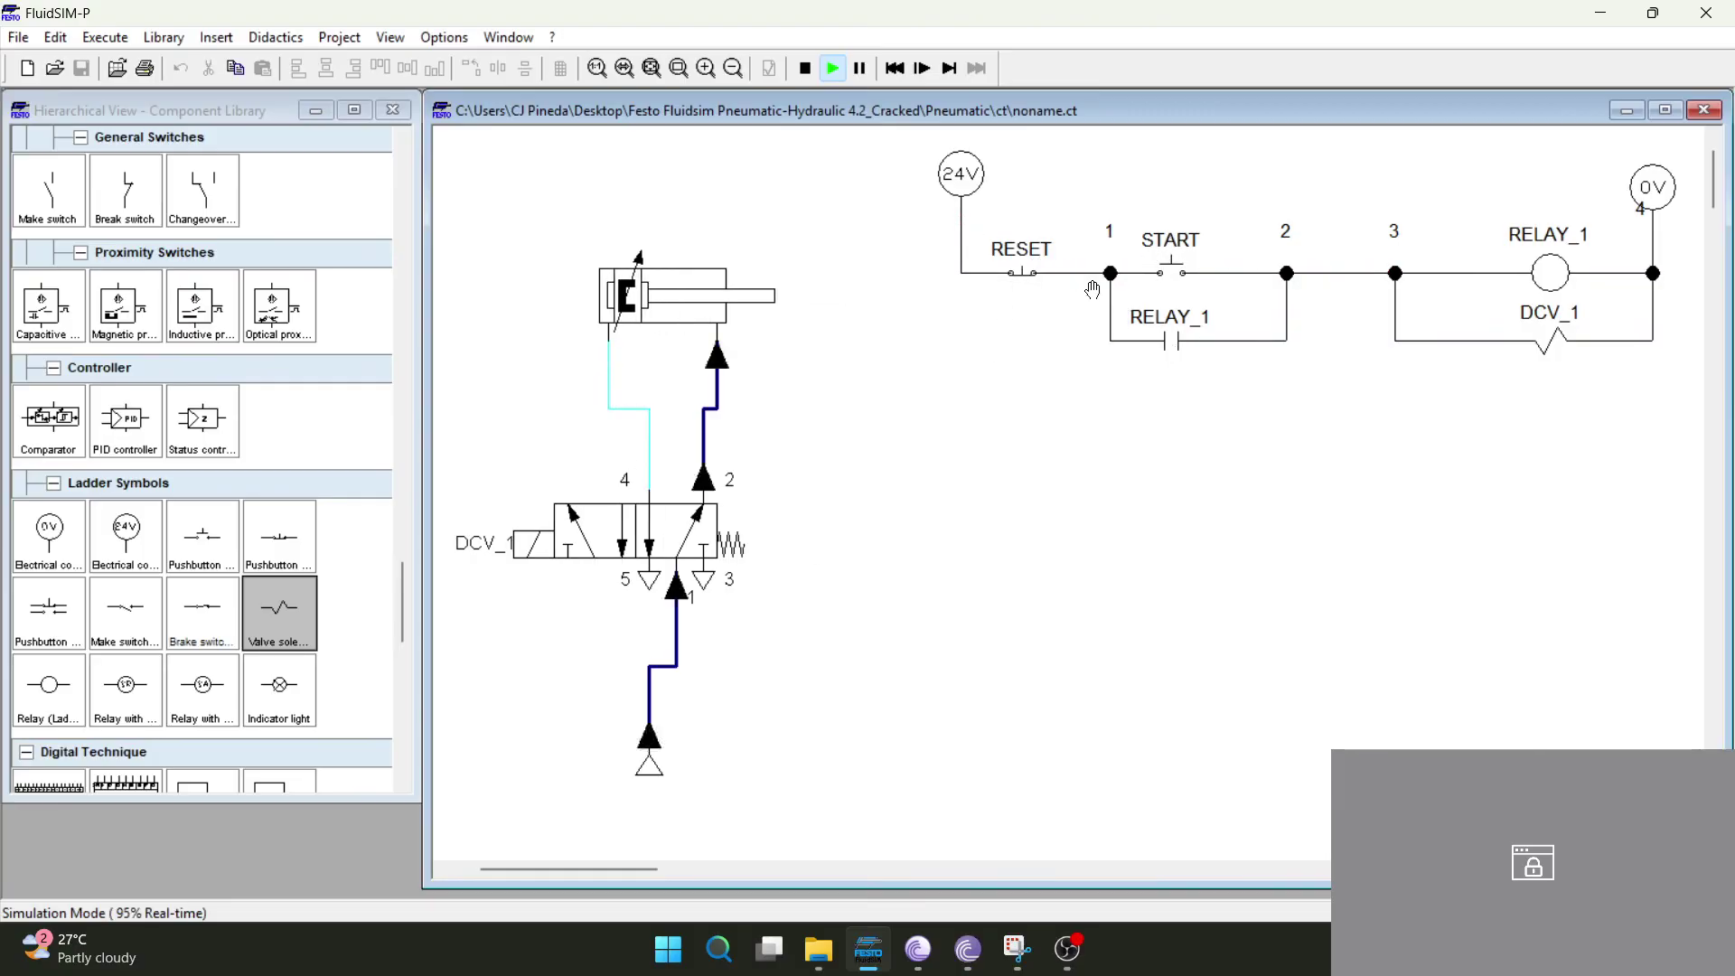
click(1171, 267)
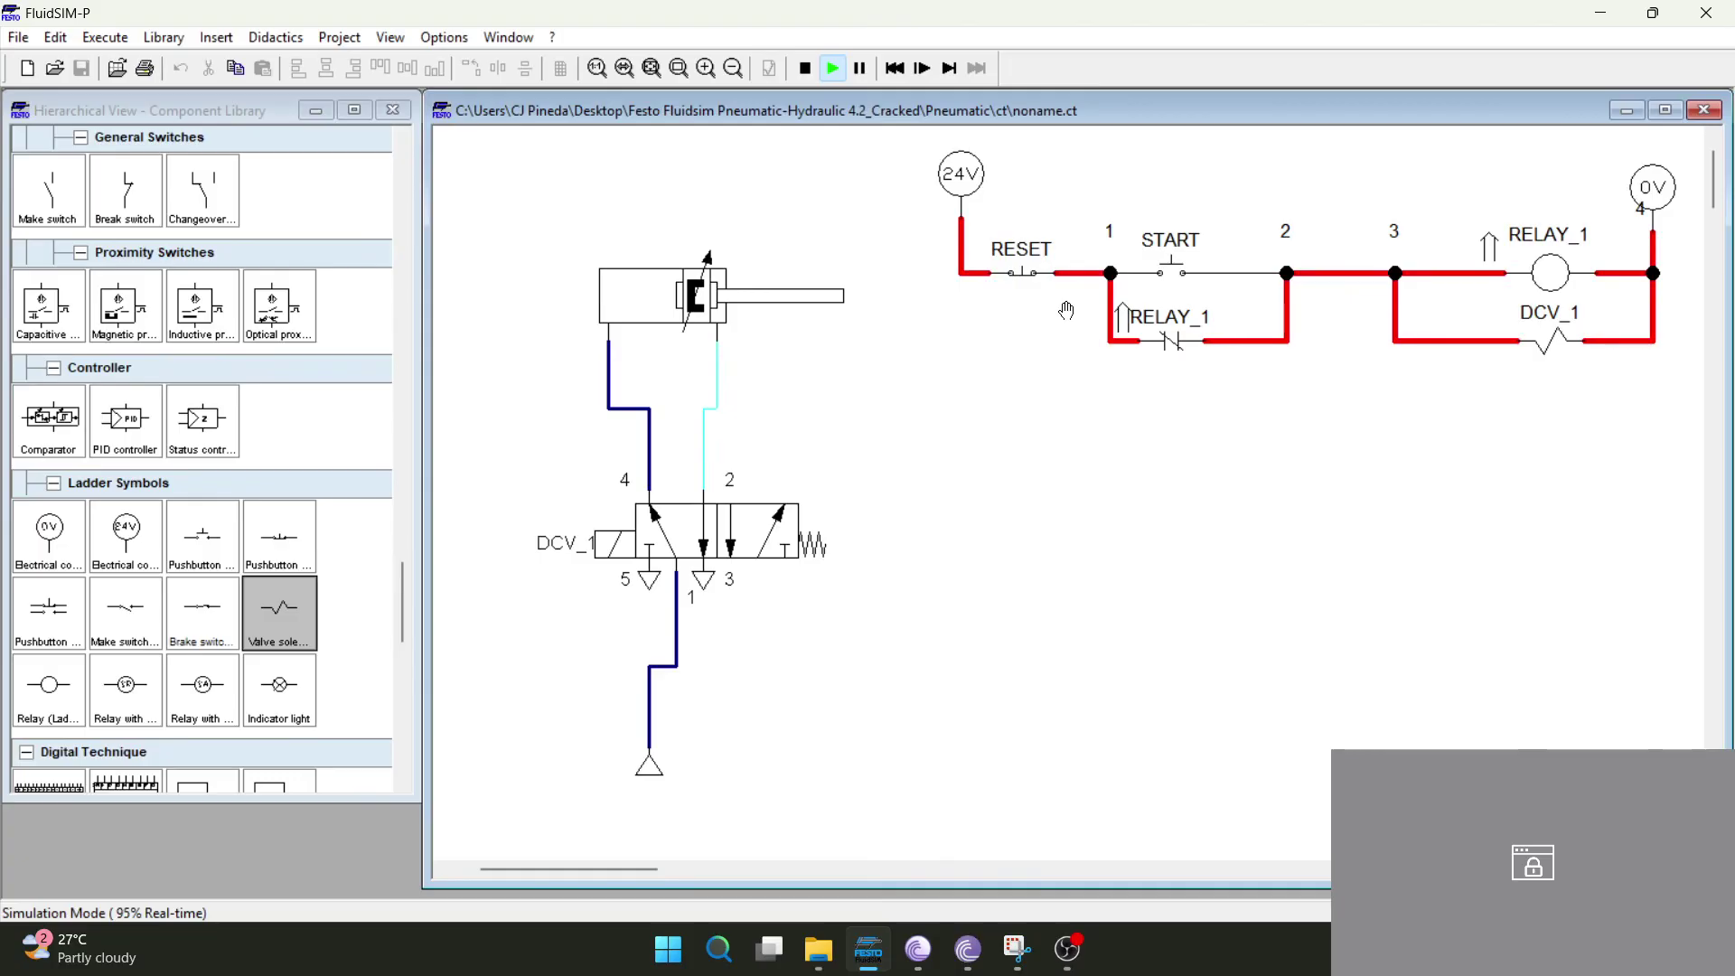
click(1018, 262)
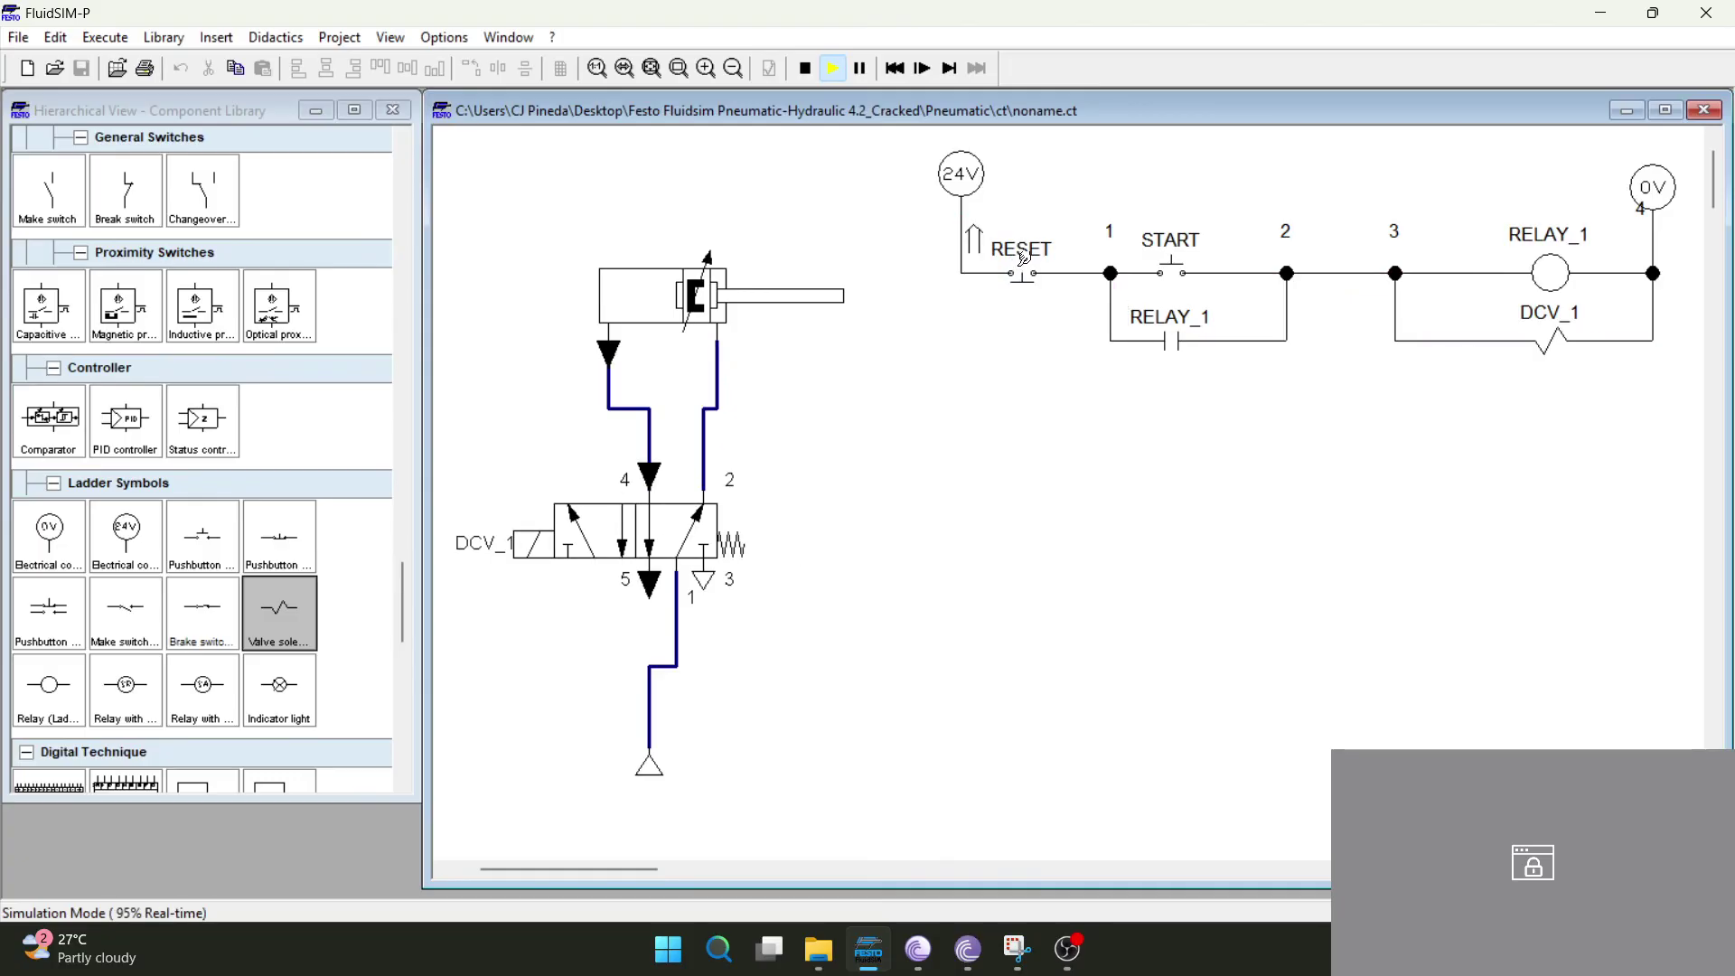
click(1174, 264)
click(1020, 263)
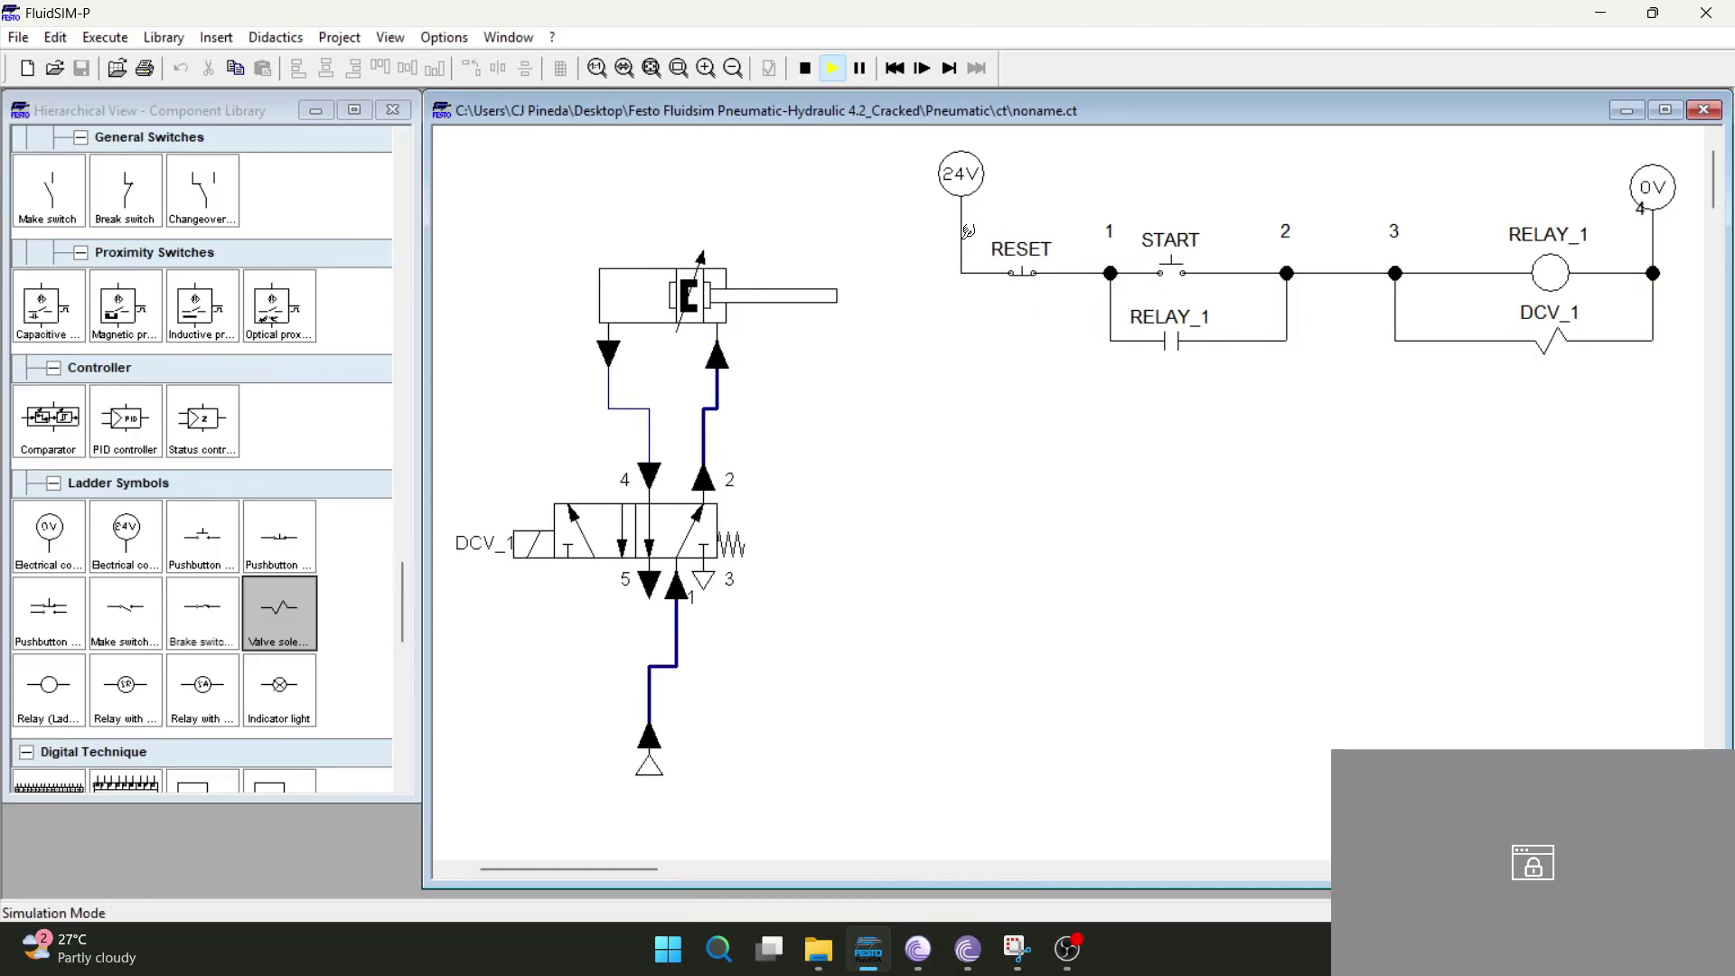
Check the cylinder's configuration without changes, then stop the simulation.
double_click(662, 282)
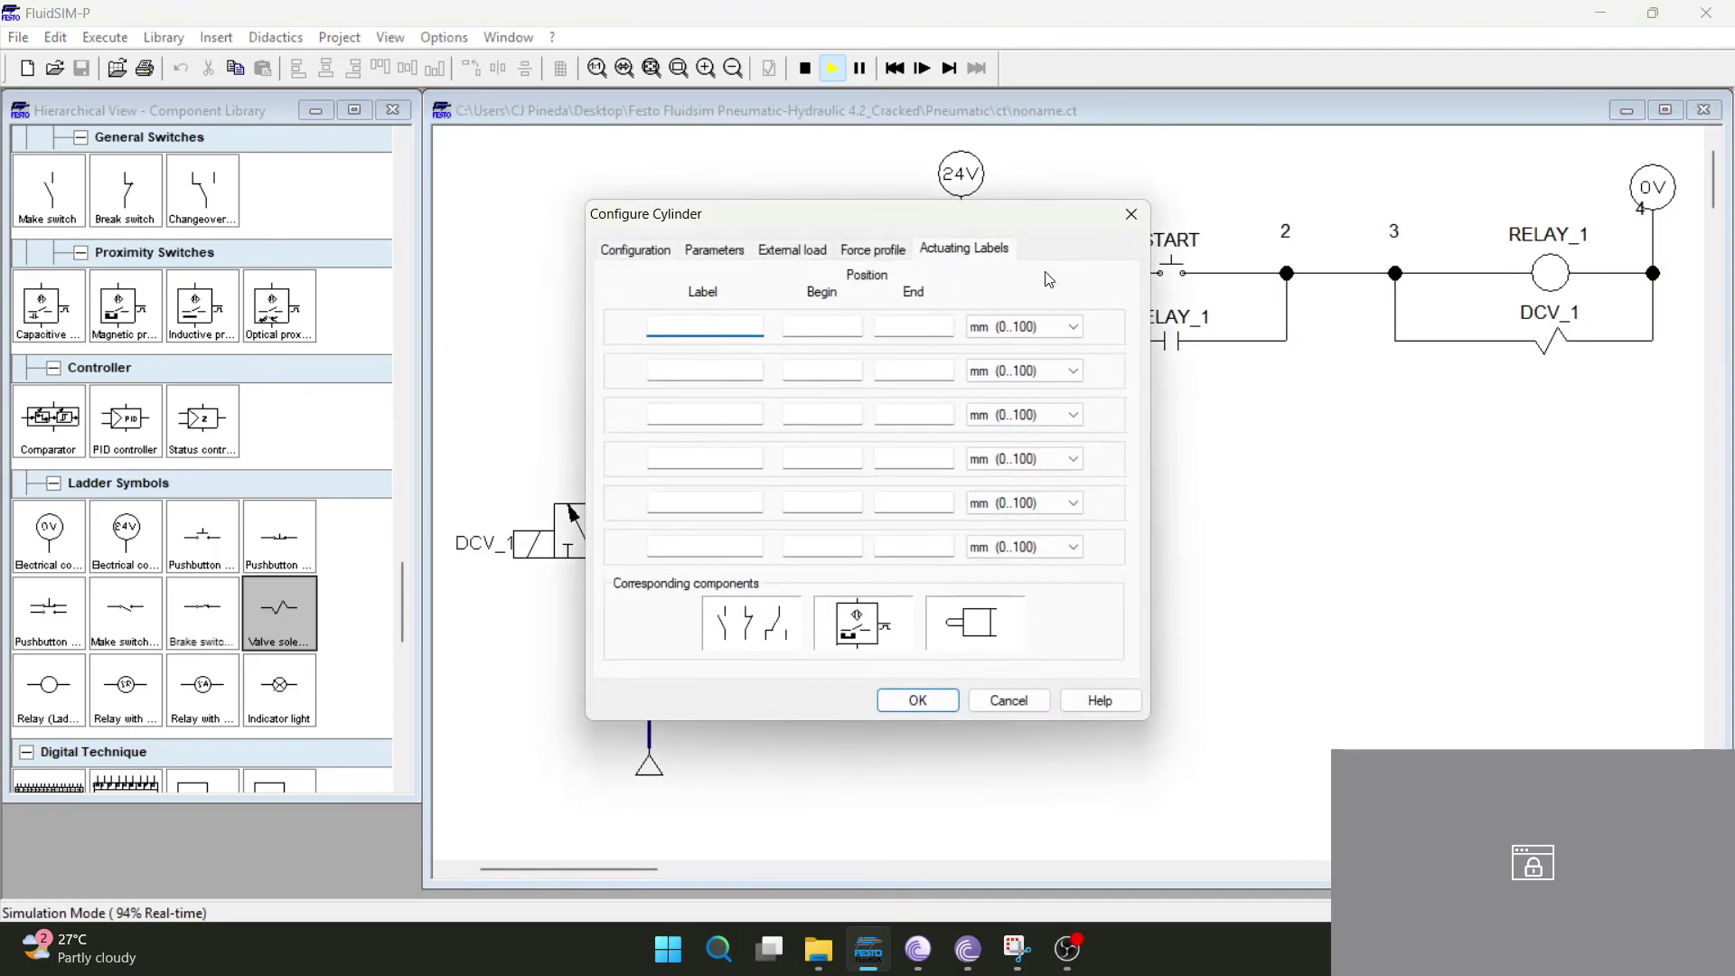
click(1131, 214)
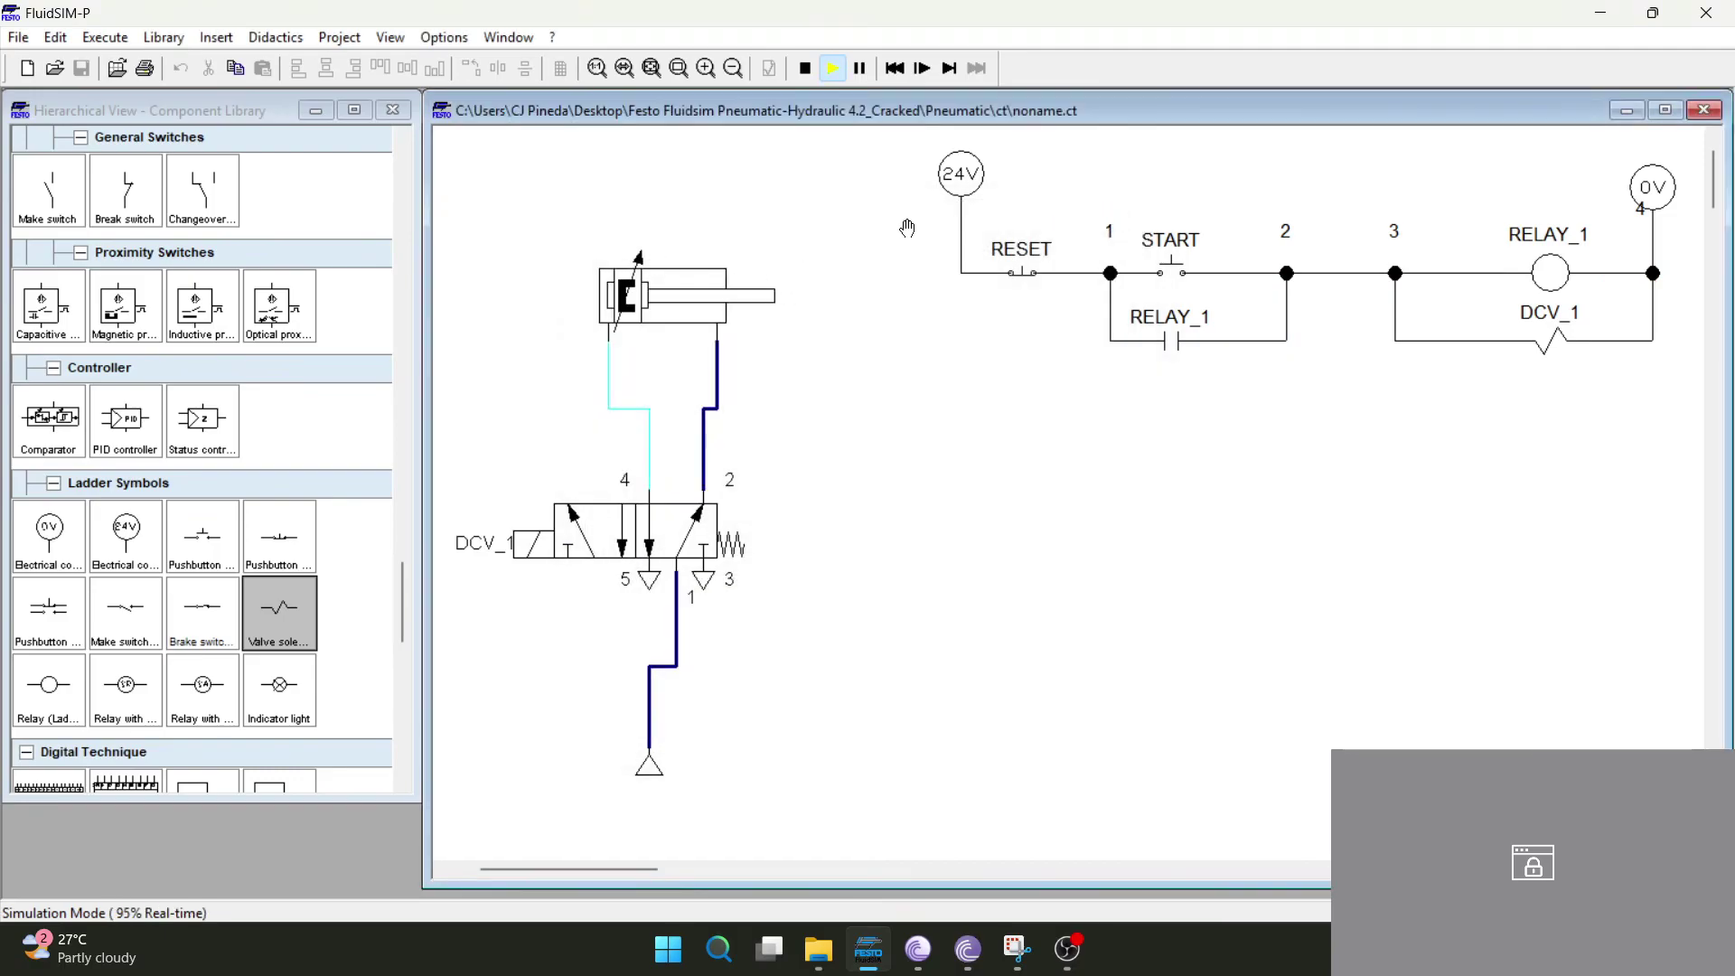
click(805, 68)
Add a 'Cylinder 1' text label above the cylinder.
scroll(40, 497, down, 15)
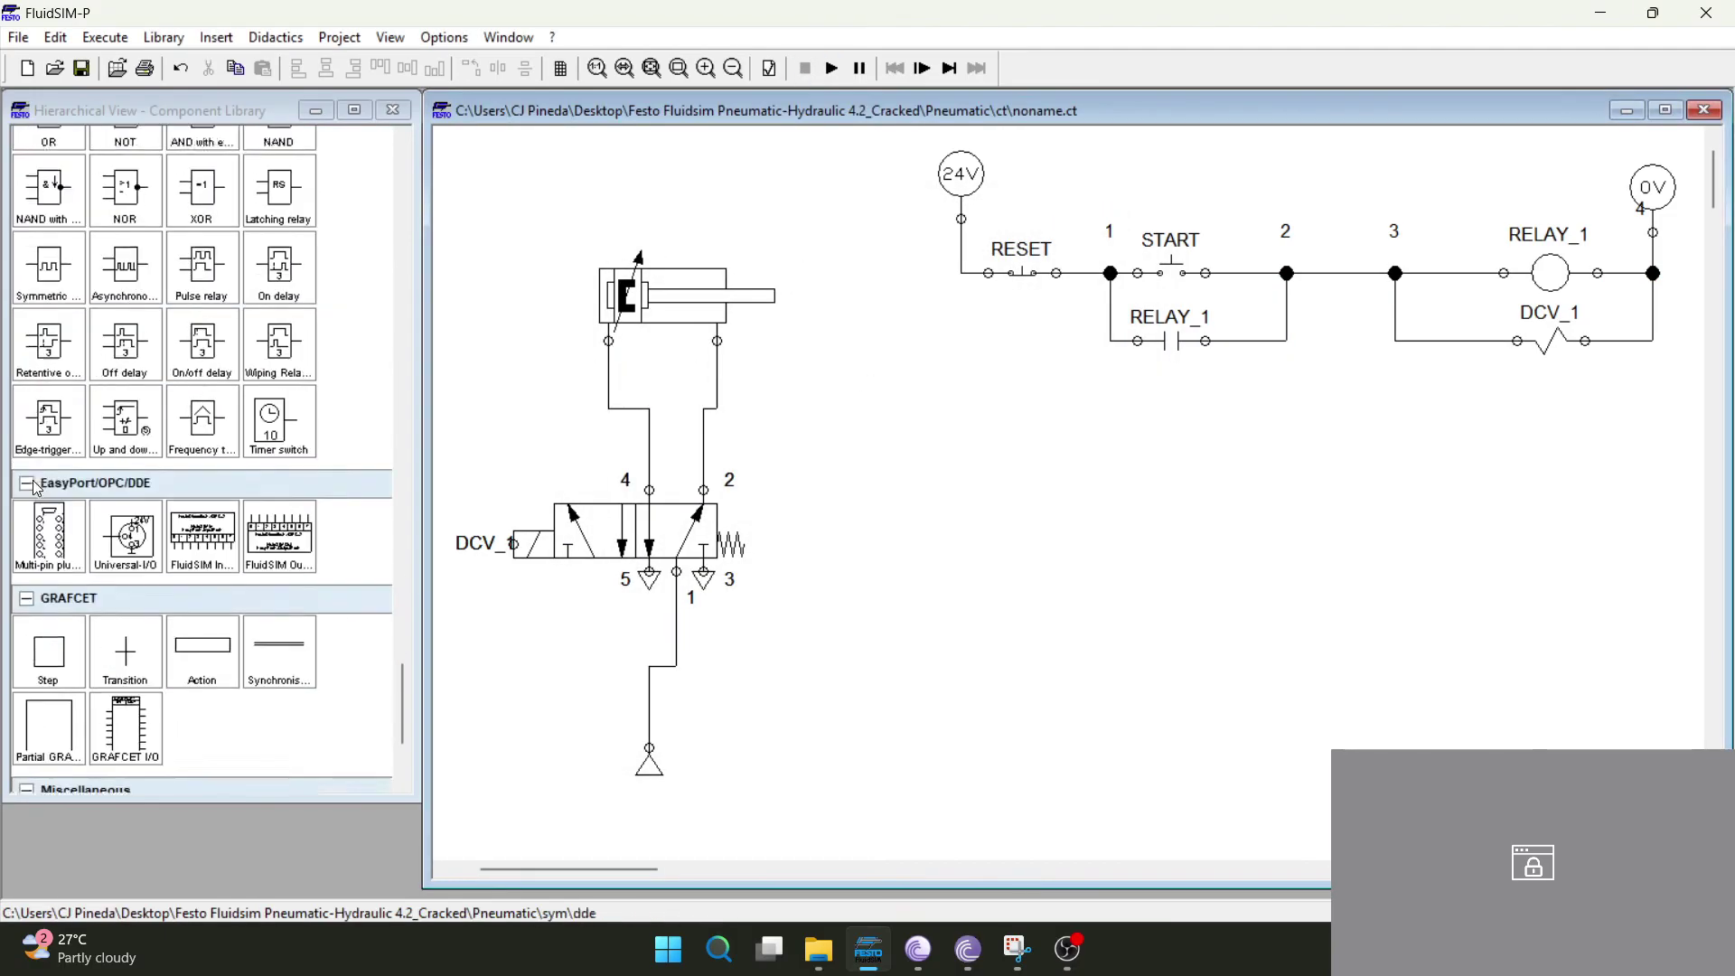
drag(34, 664, 594, 224)
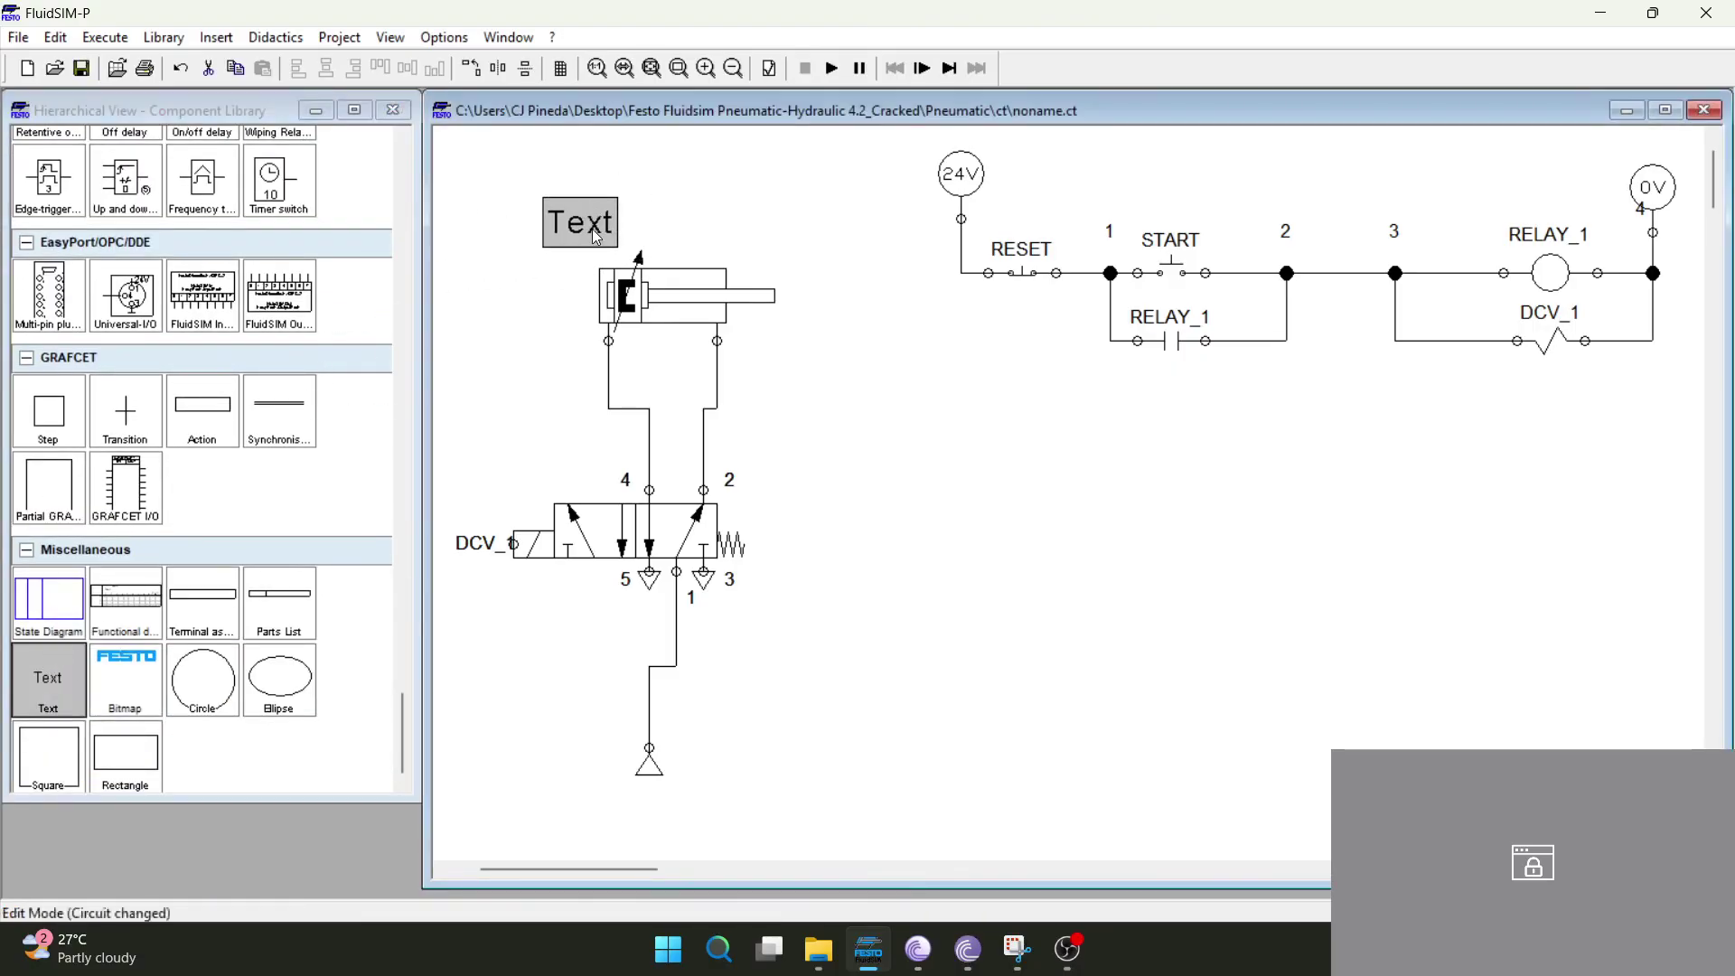
double_click(593, 225)
text(Cylinder 1)
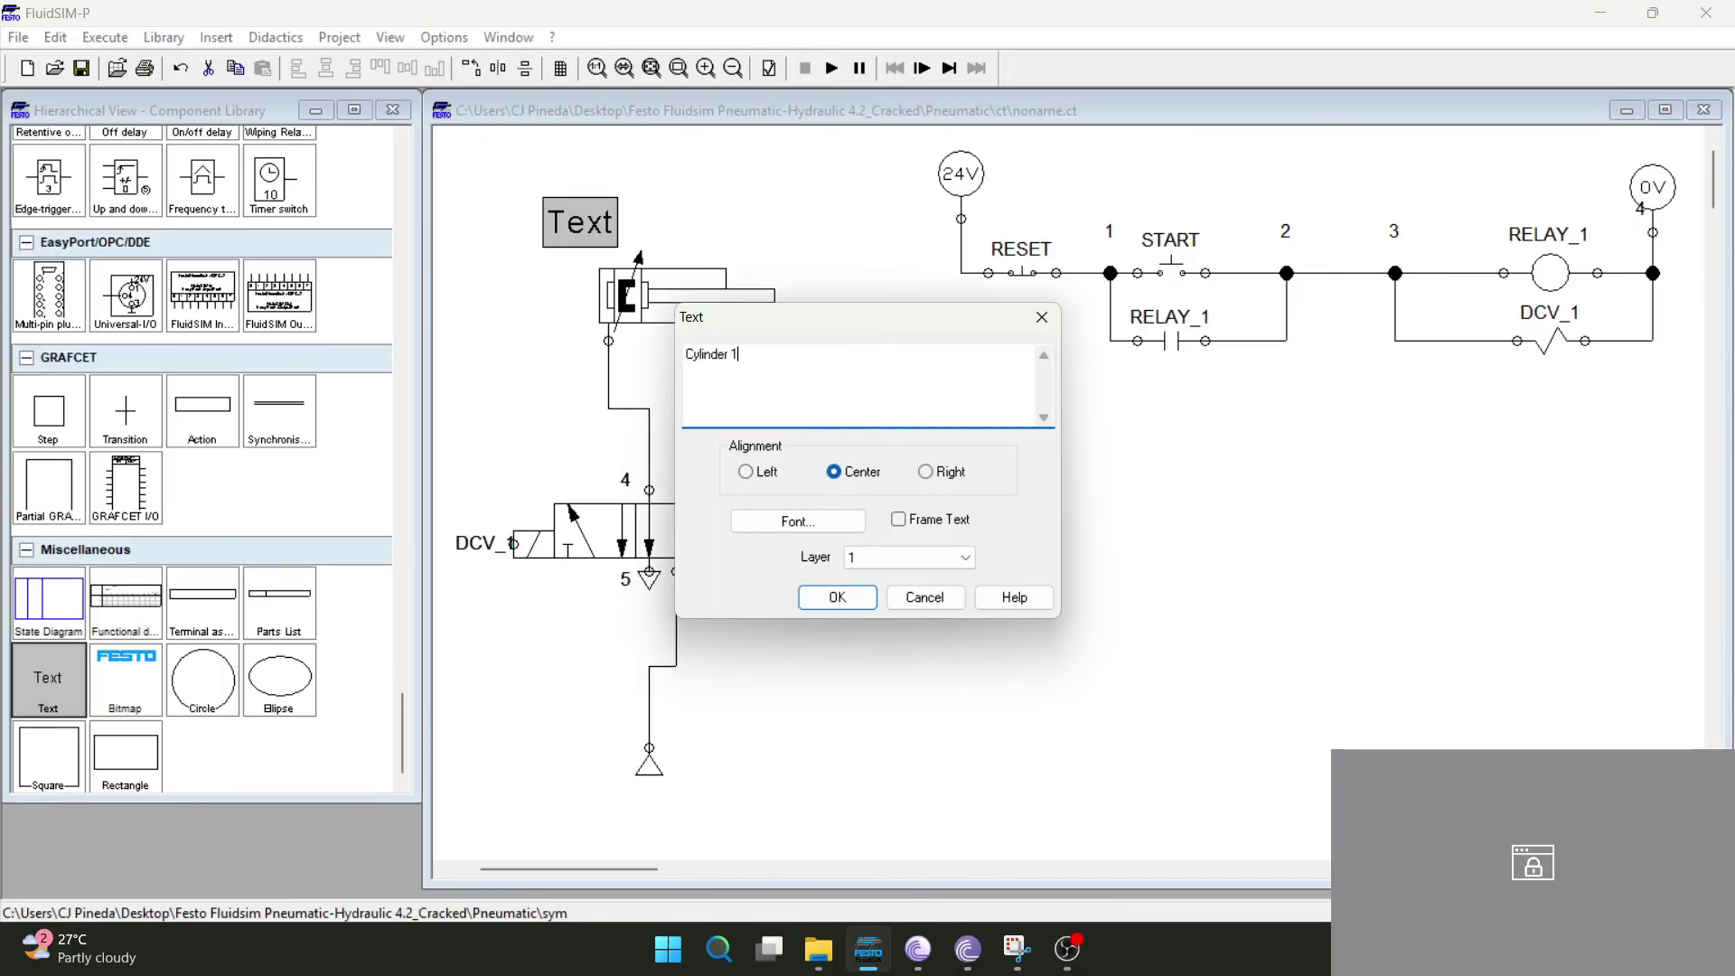
key(Return)
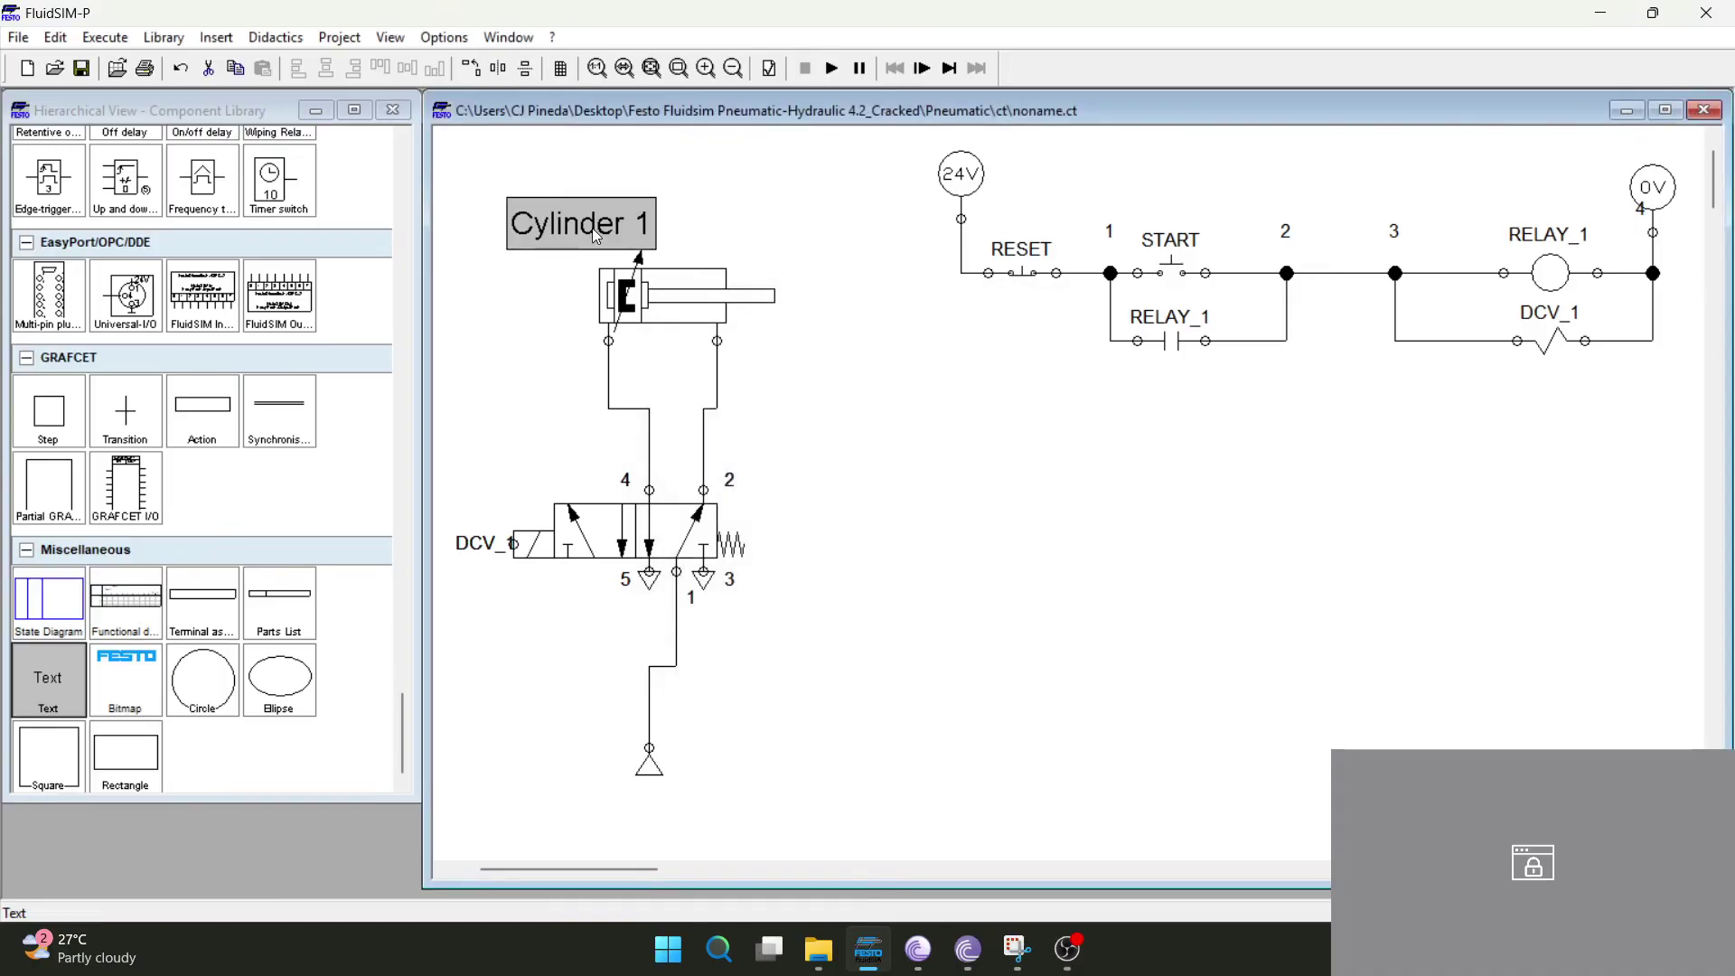
drag(626, 209, 610, 206)
Add a text label with the author's name below the ladder circuit.
drag(51, 697, 1073, 646)
key(BackSpace)
text(G)
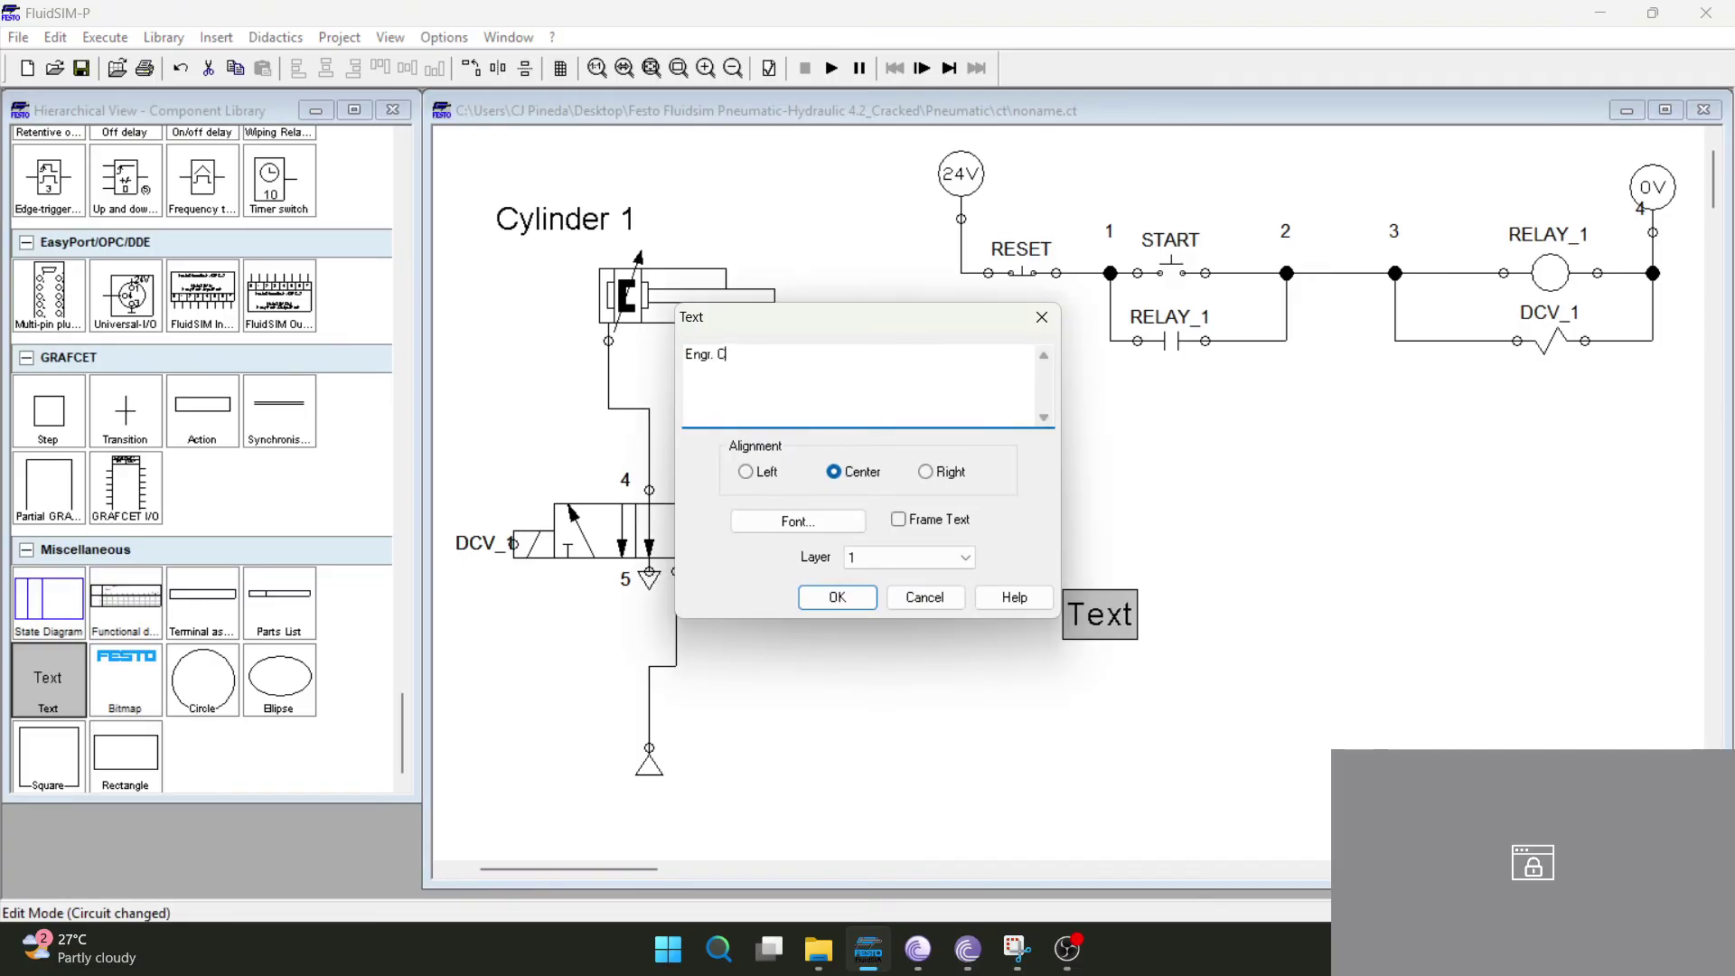
text(ngr. Chino Pineda)
key(Return)
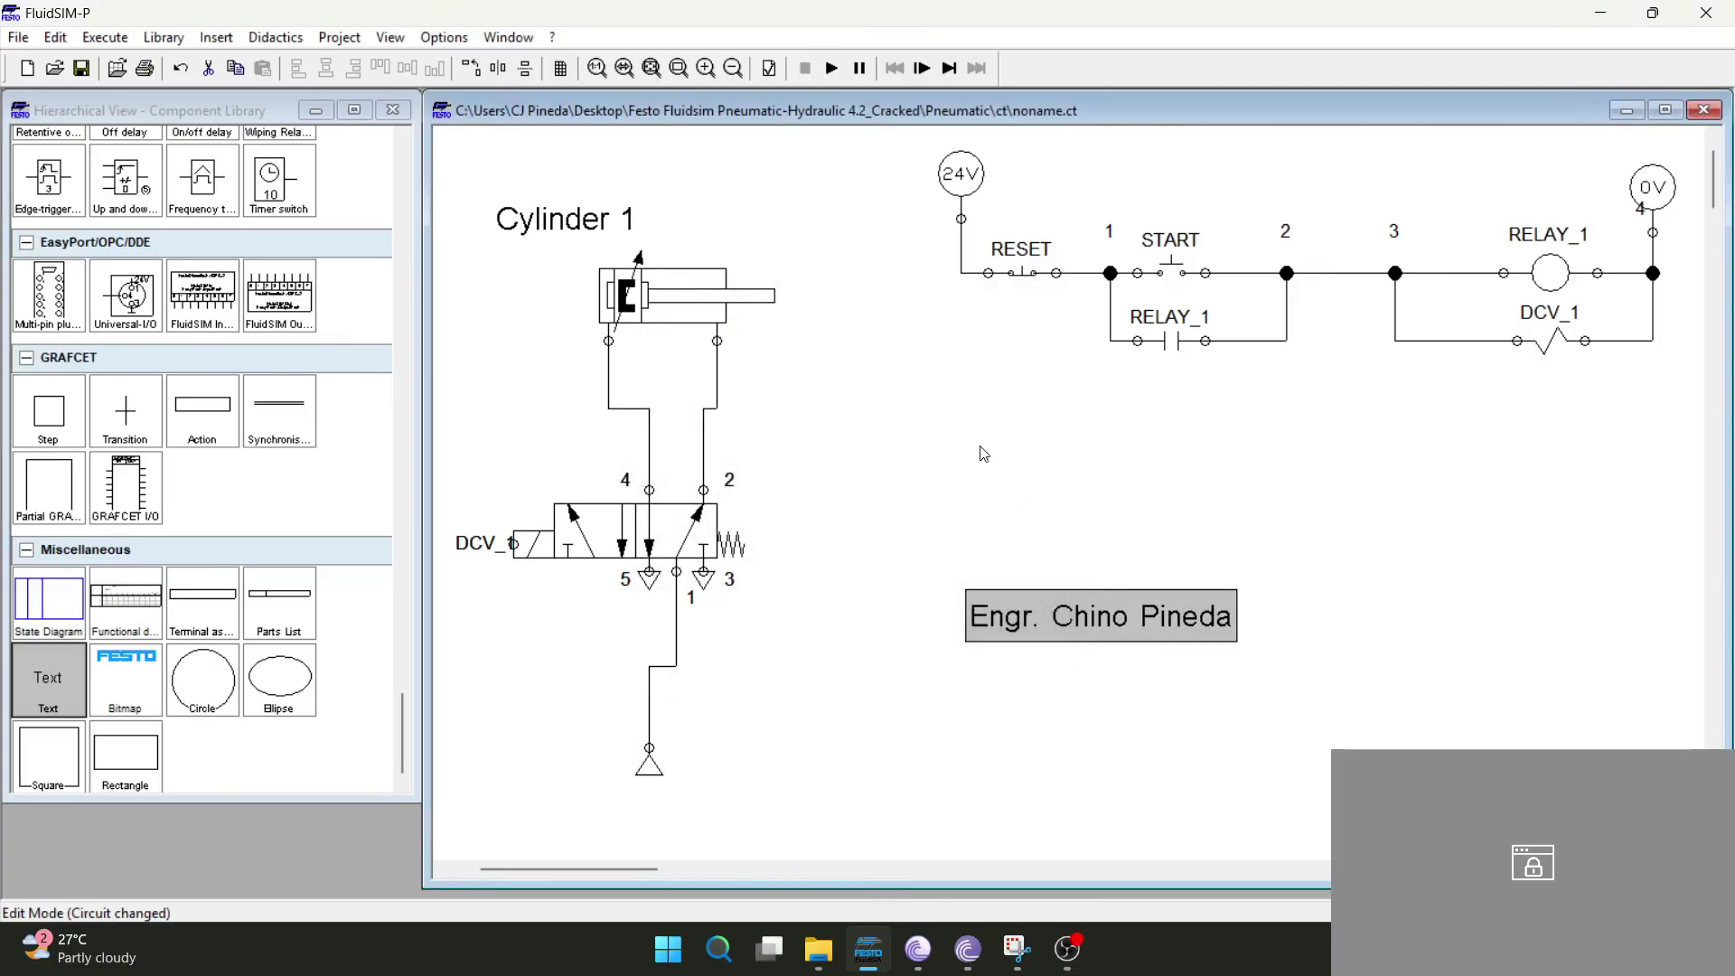
click(980, 448)
double_click(58, 692)
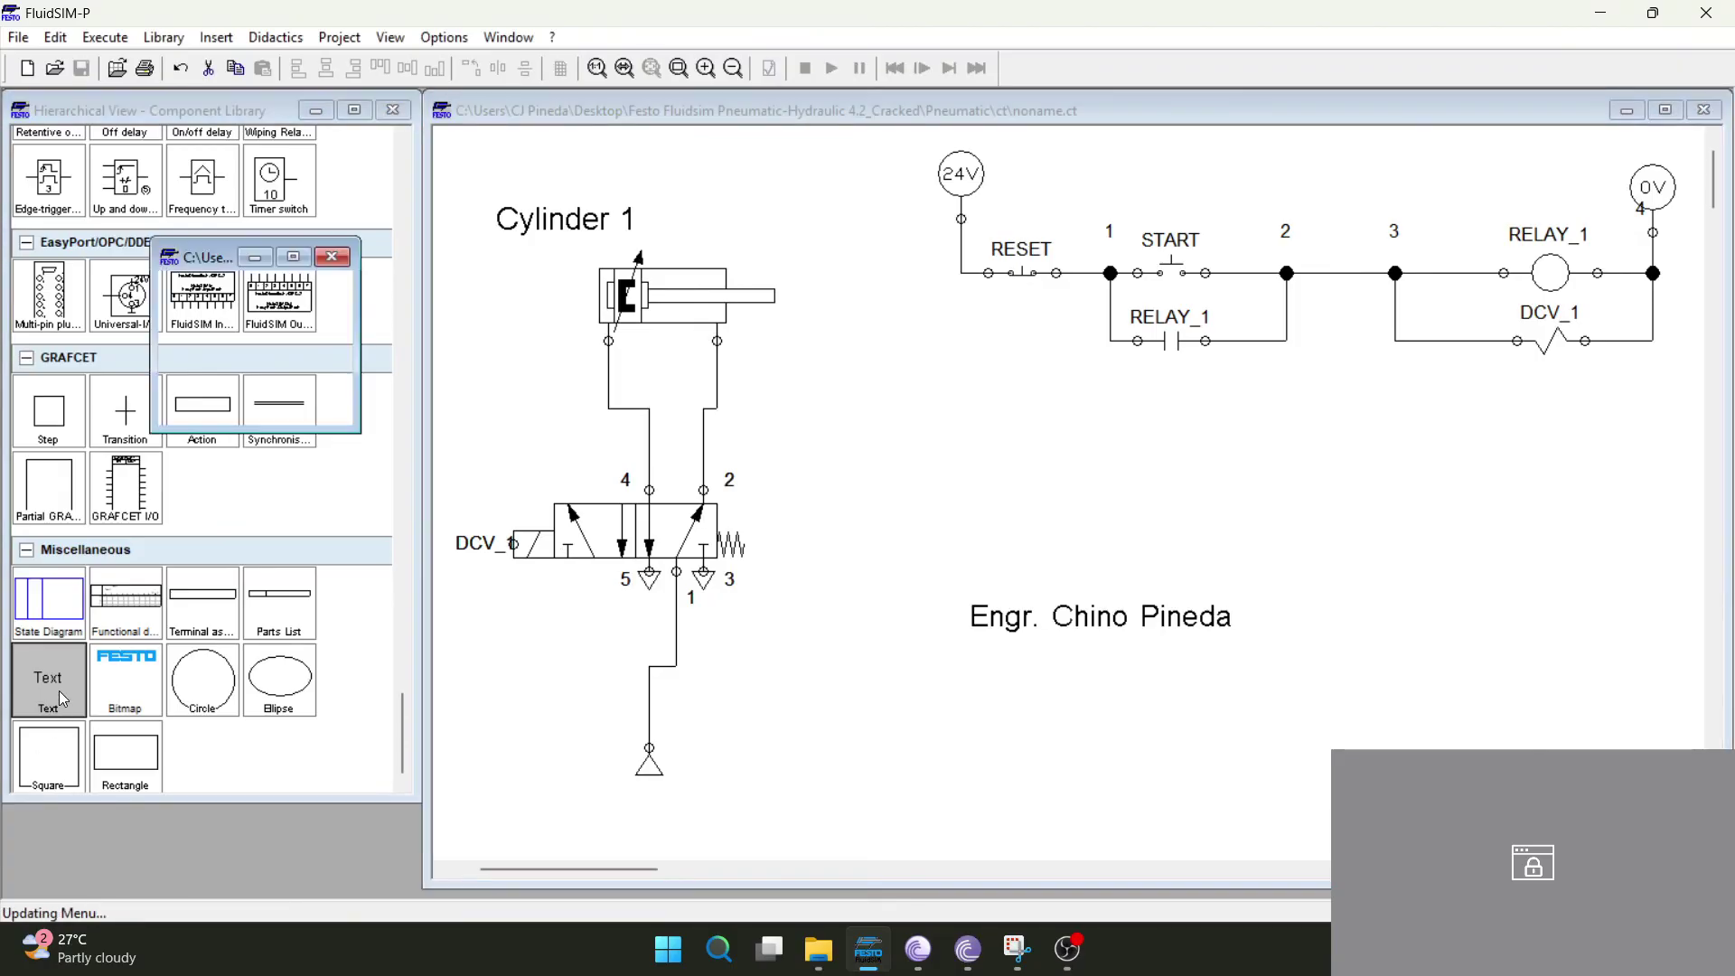
click(827, 452)
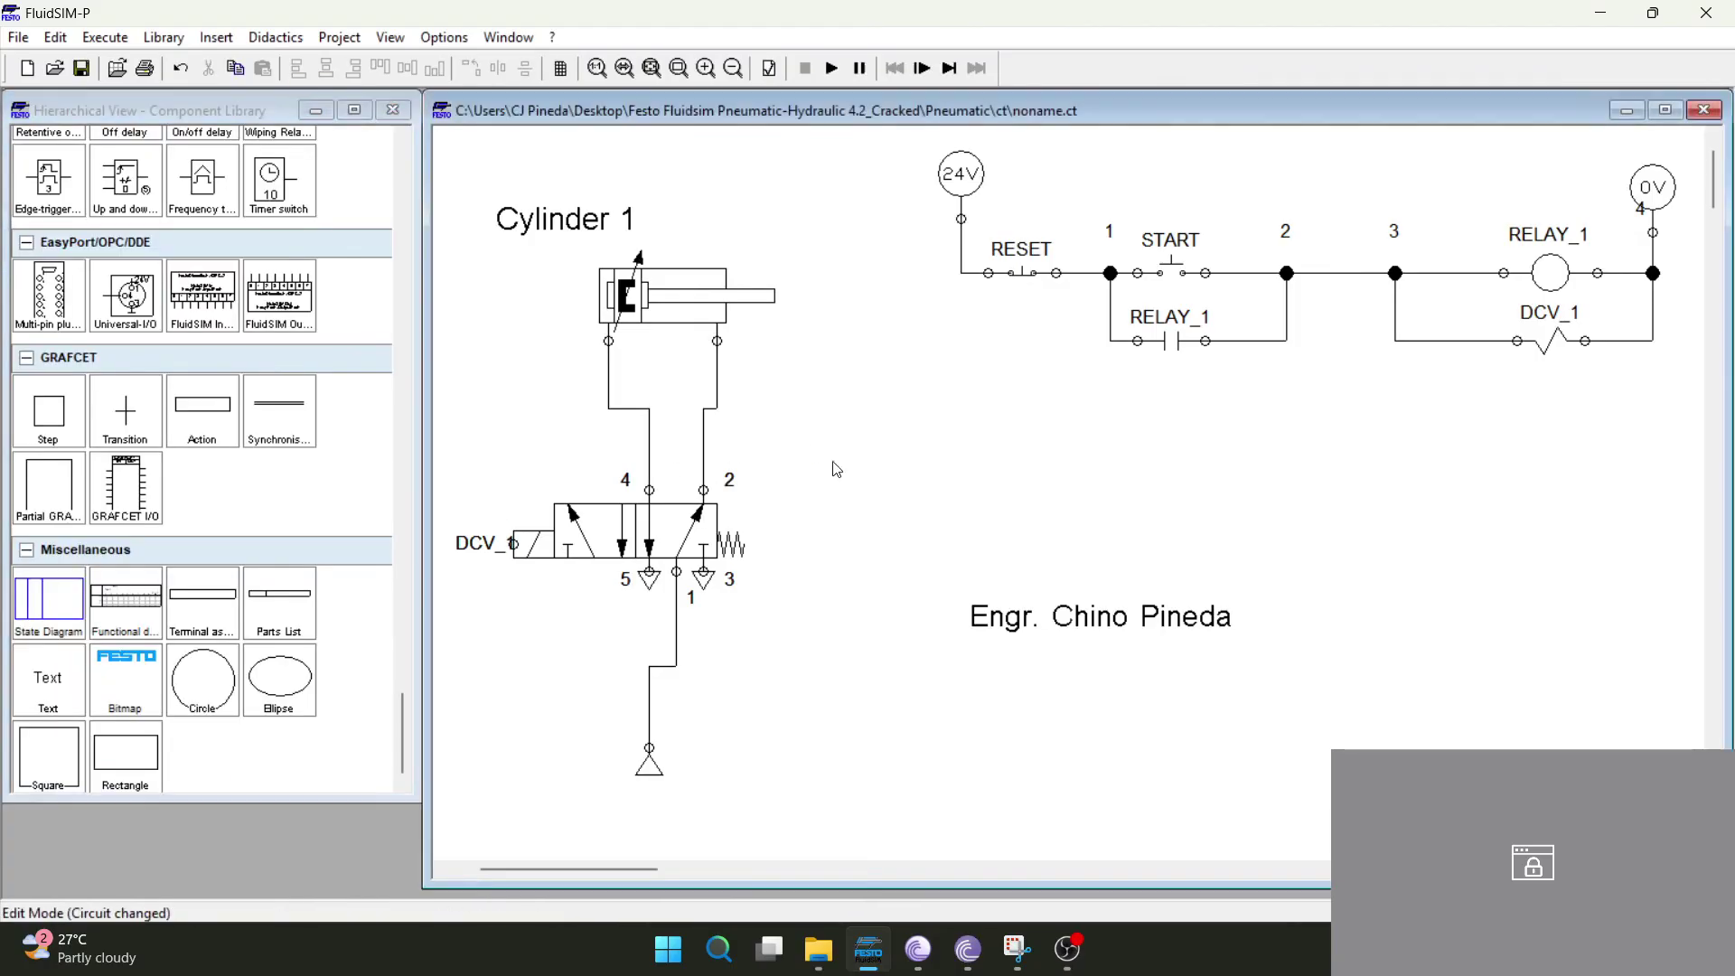
Add a 'Group 1' text label at the lower right.
drag(50, 679, 994, 448)
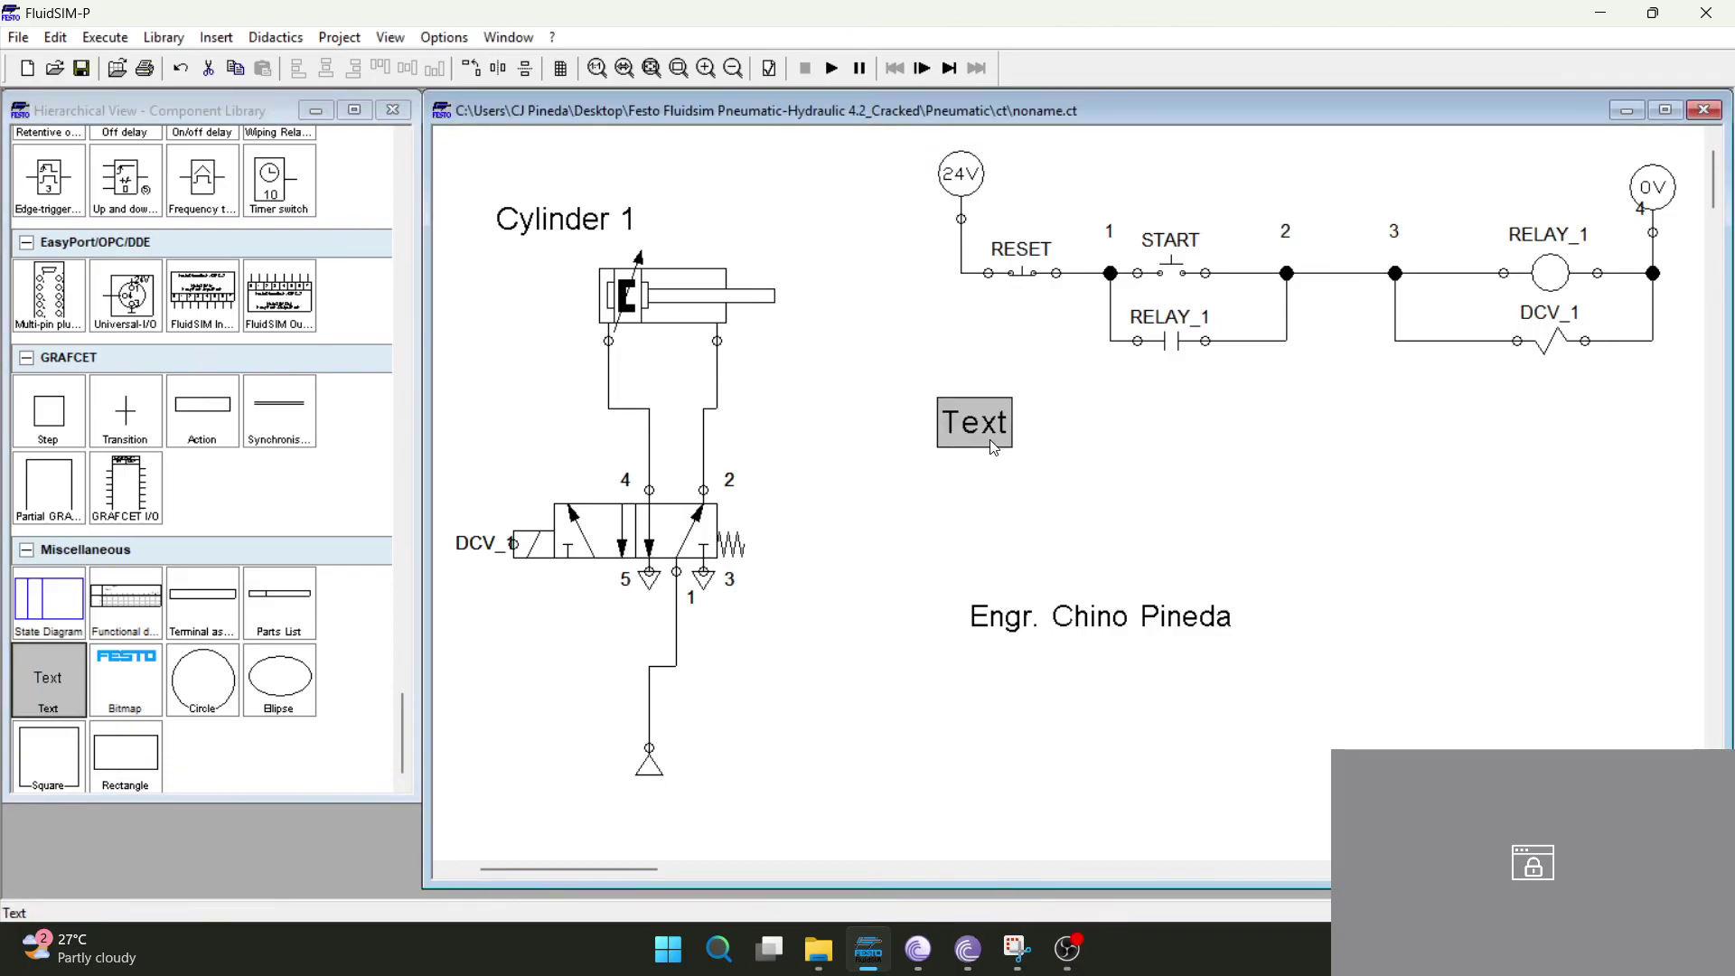
double_click(991, 443)
text(Grou)
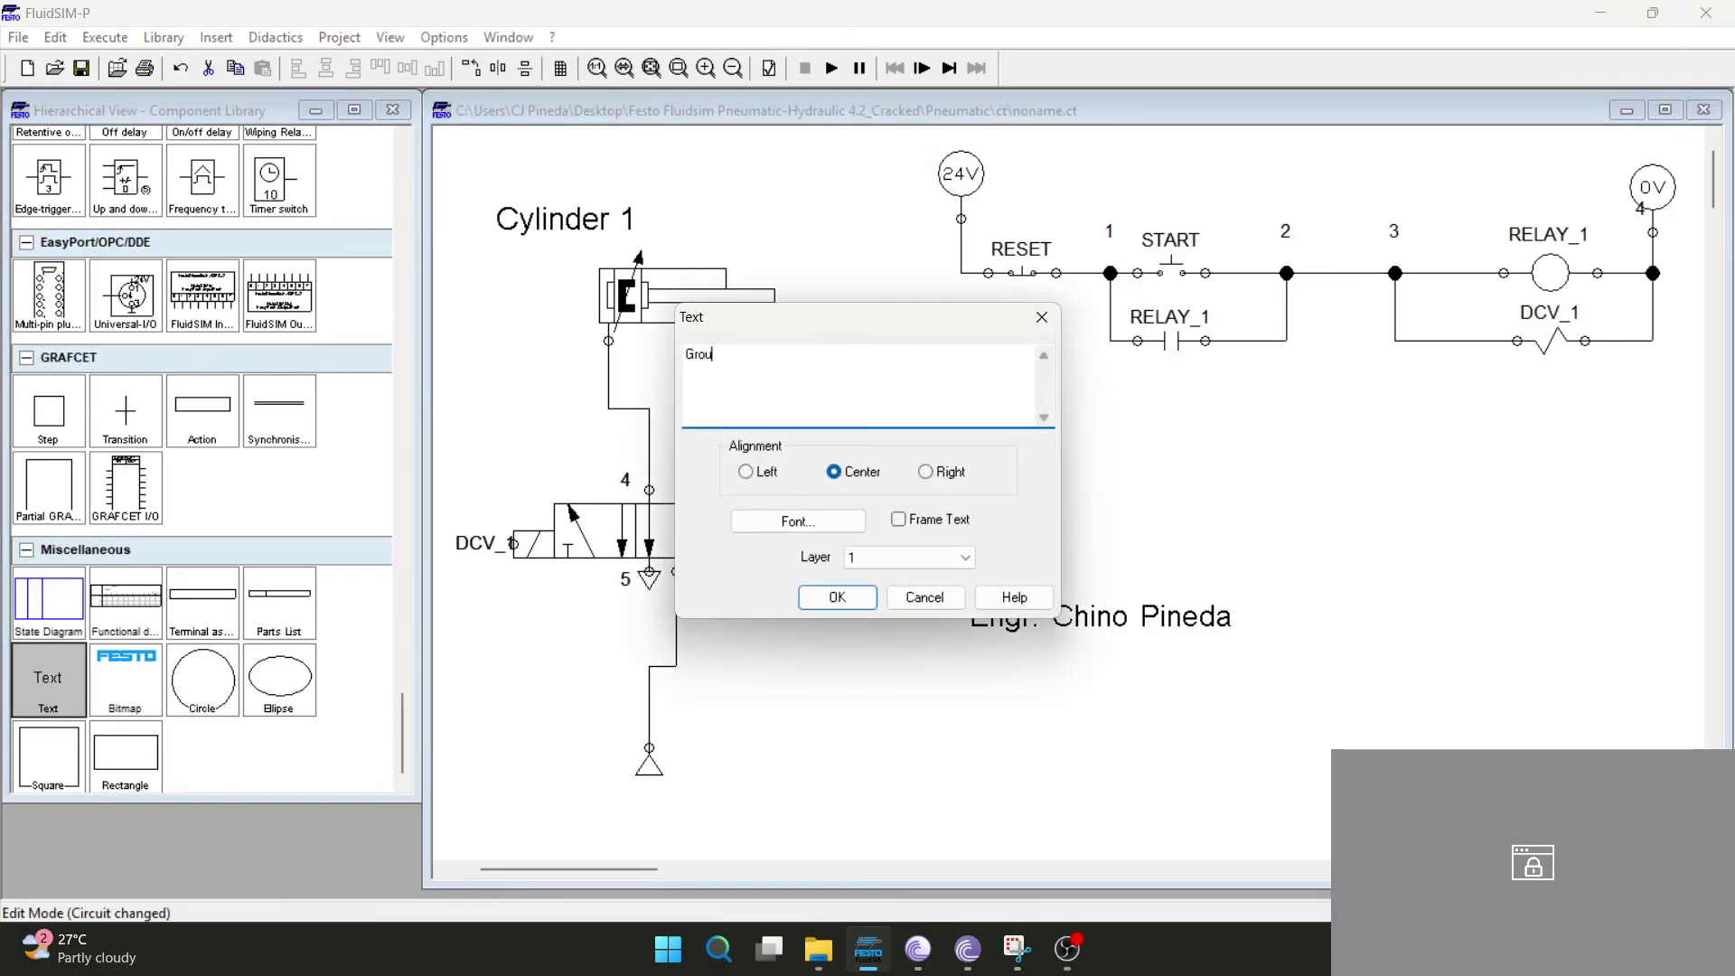
text(p 1)
key(Return)
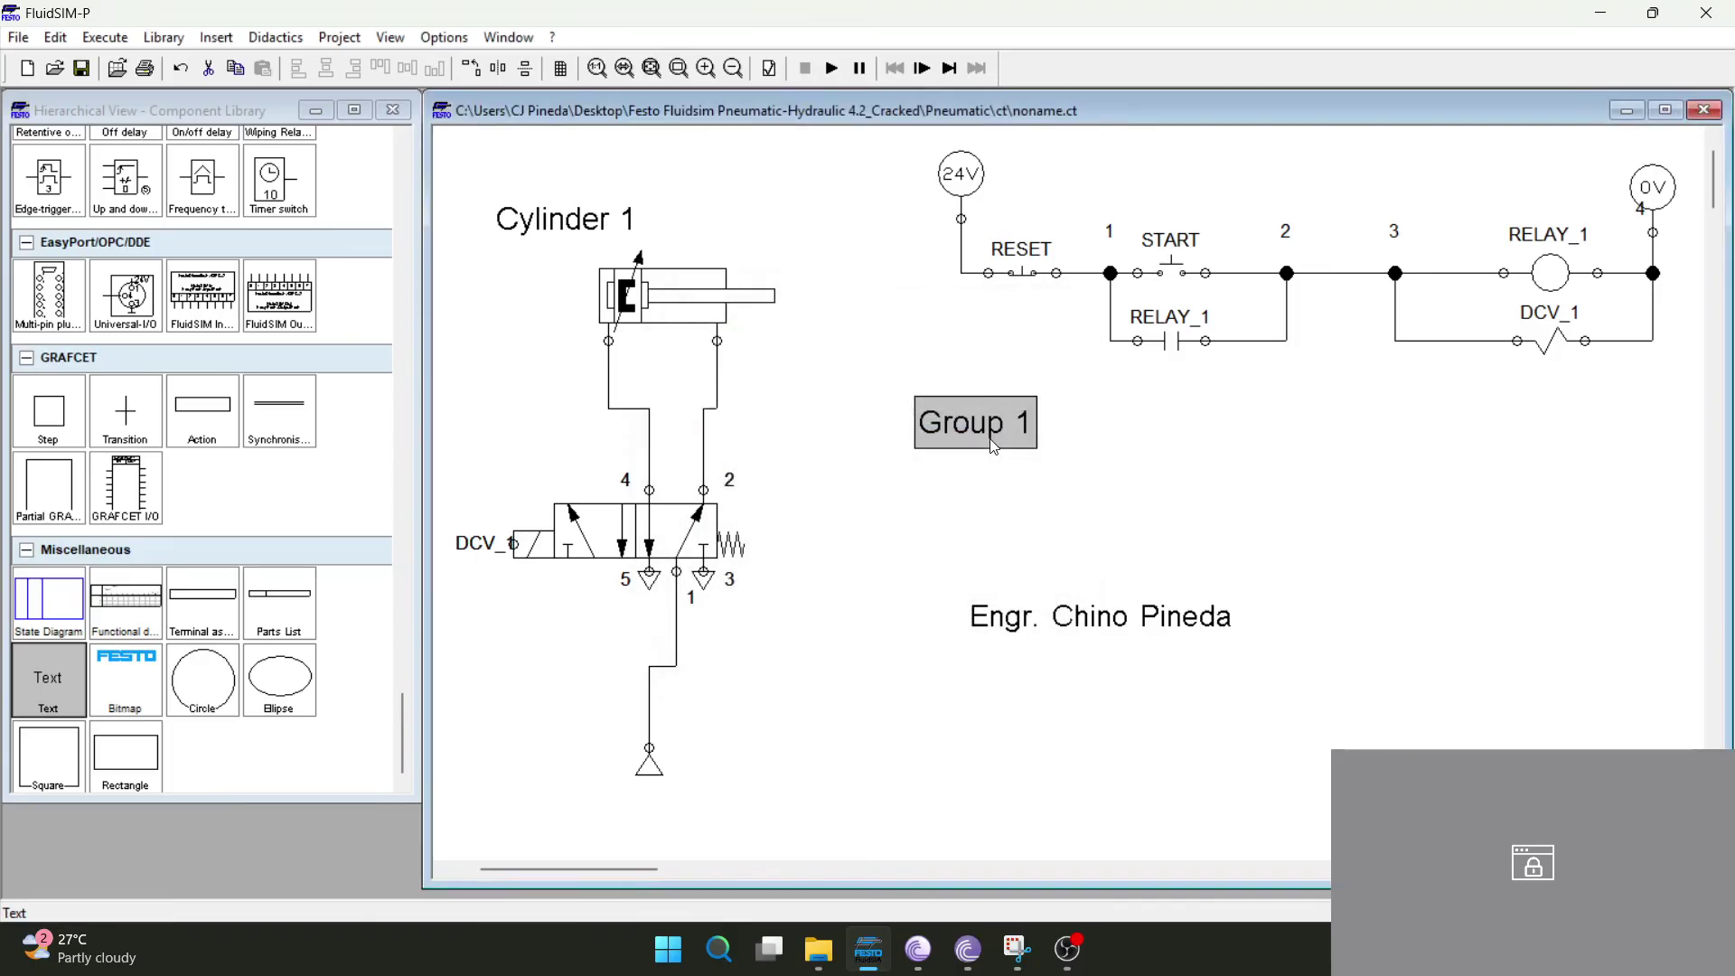
drag(994, 445, 1455, 647)
click(1304, 619)
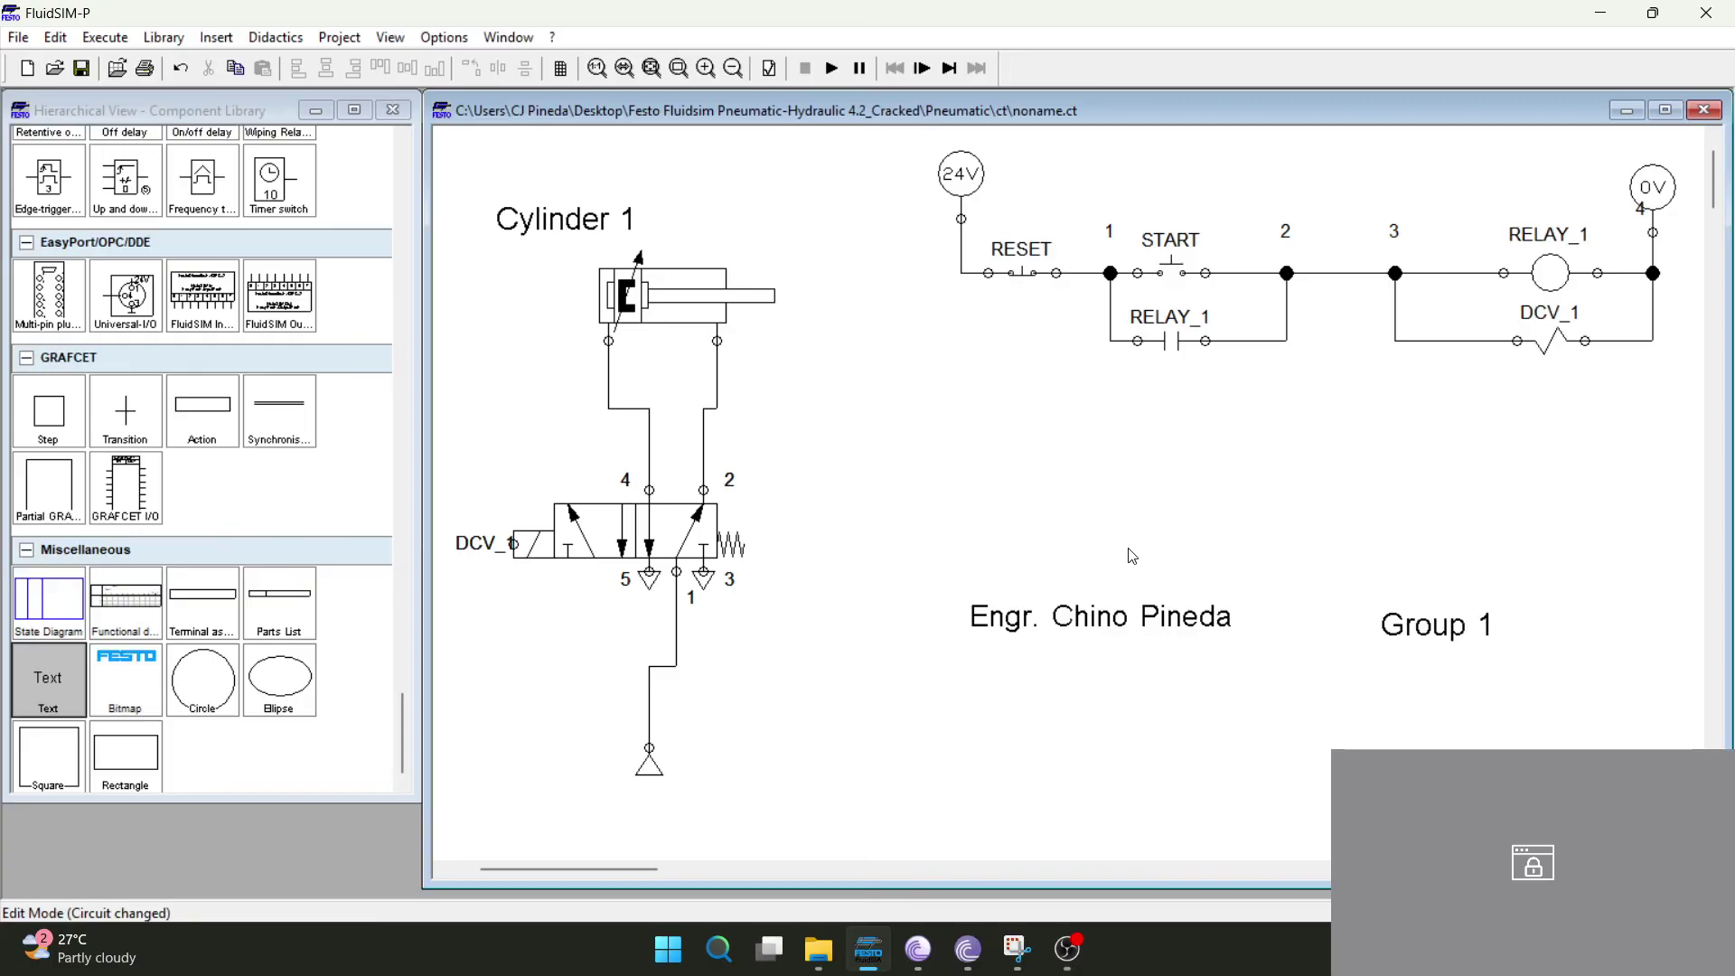
scroll(1174, 515, down, 1)
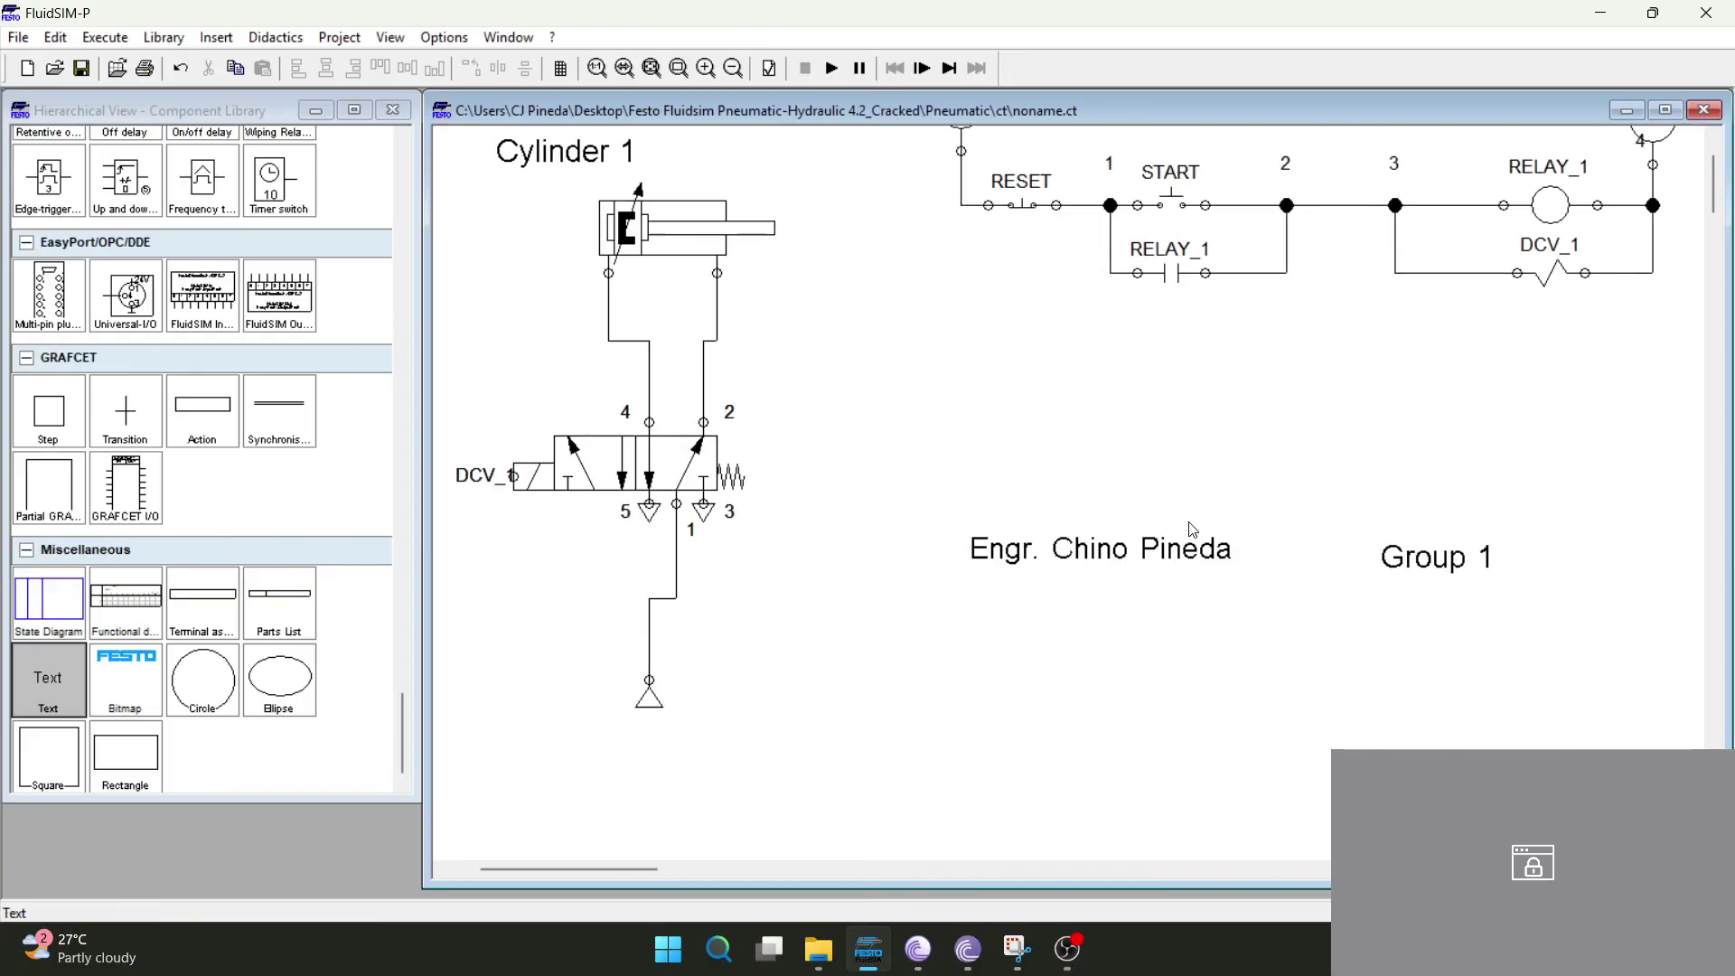
scroll(1191, 522, up, 1)
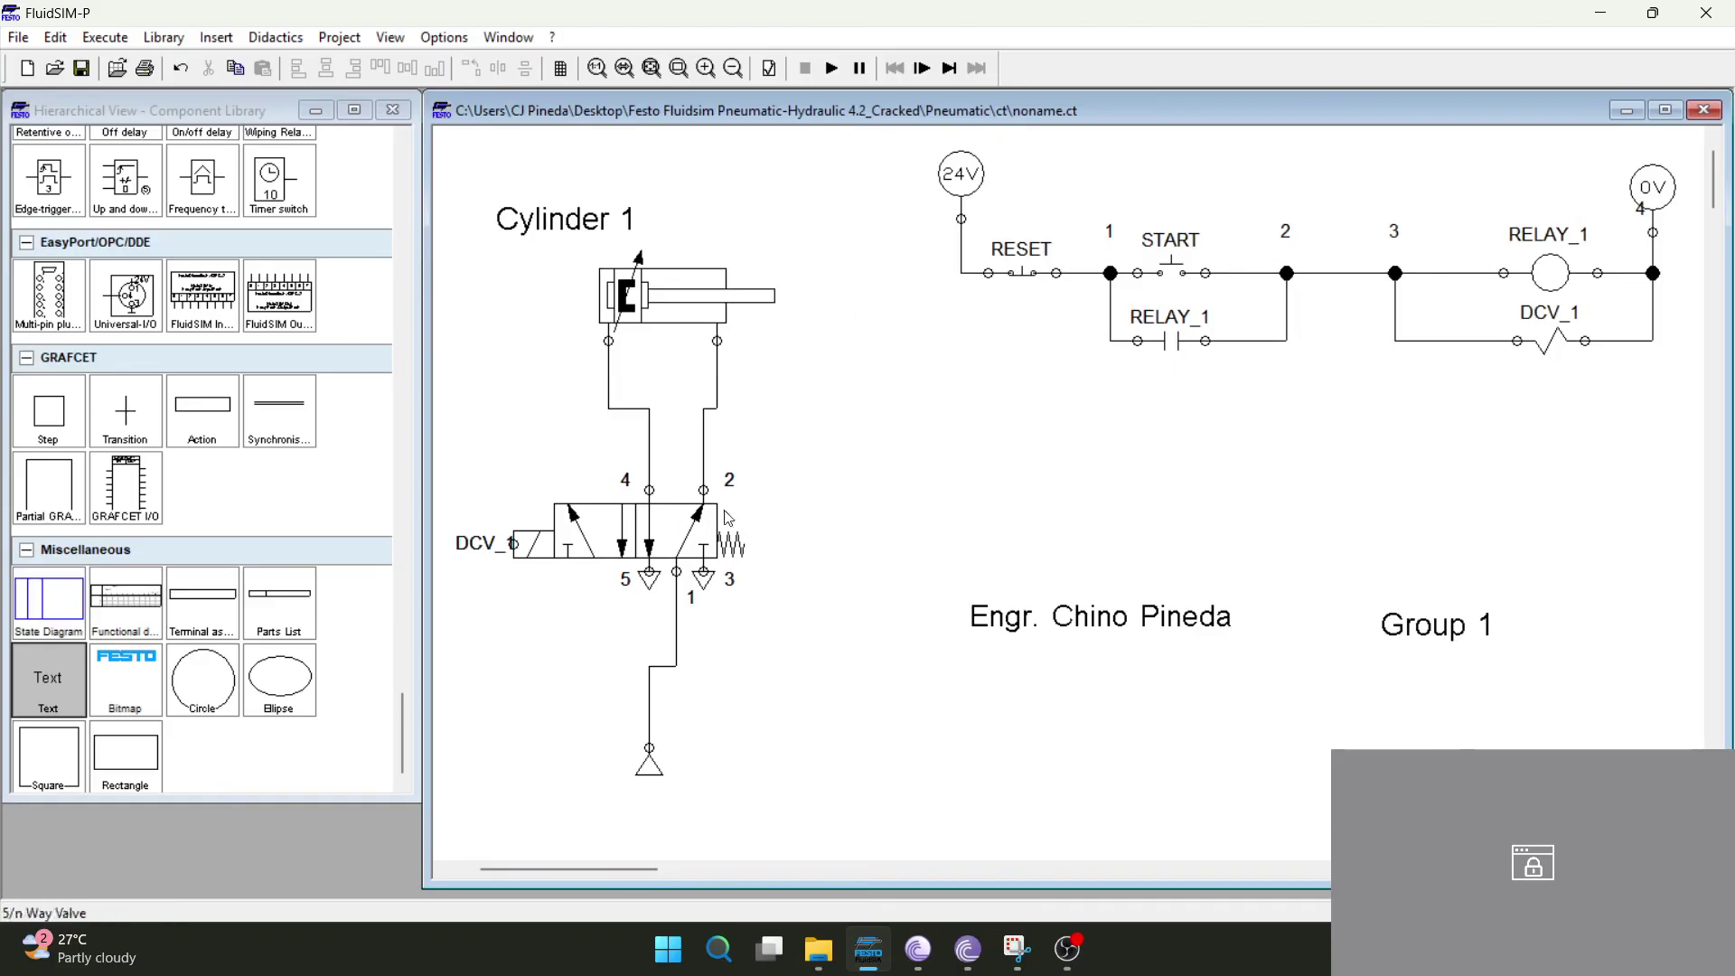
scroll(208, 359, up, 5)
scroll(637, 488, up, 1)
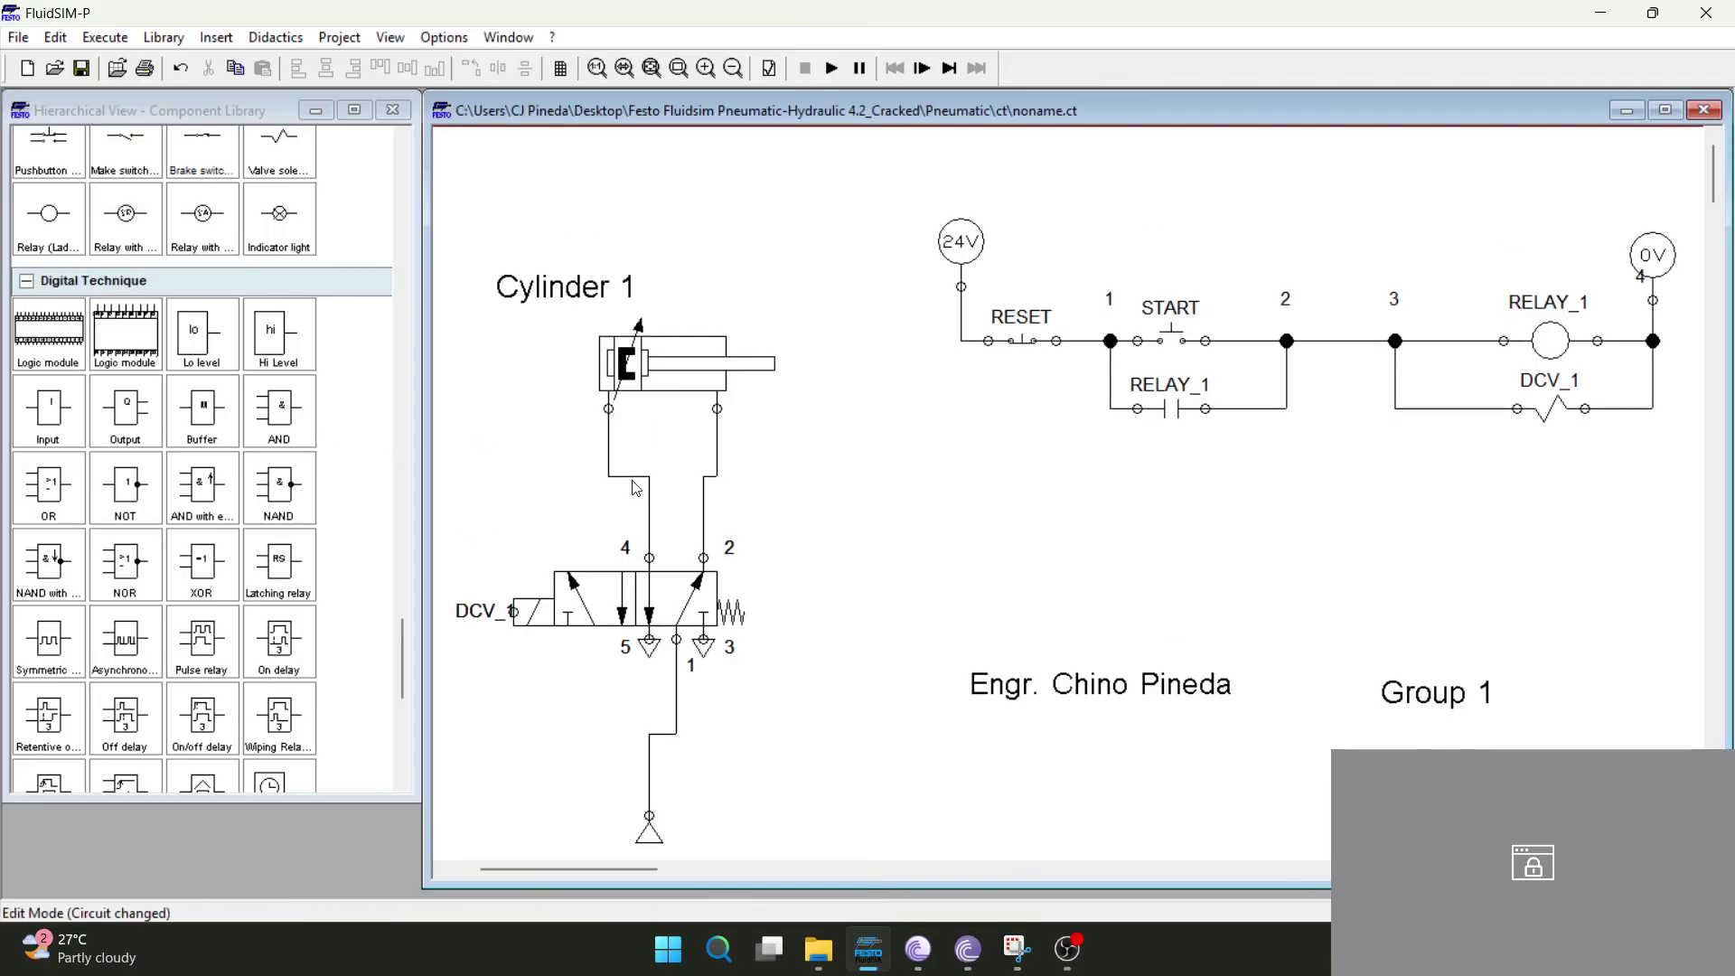
scroll(316, 397, down, 3)
scroll(316, 397, up, 5)
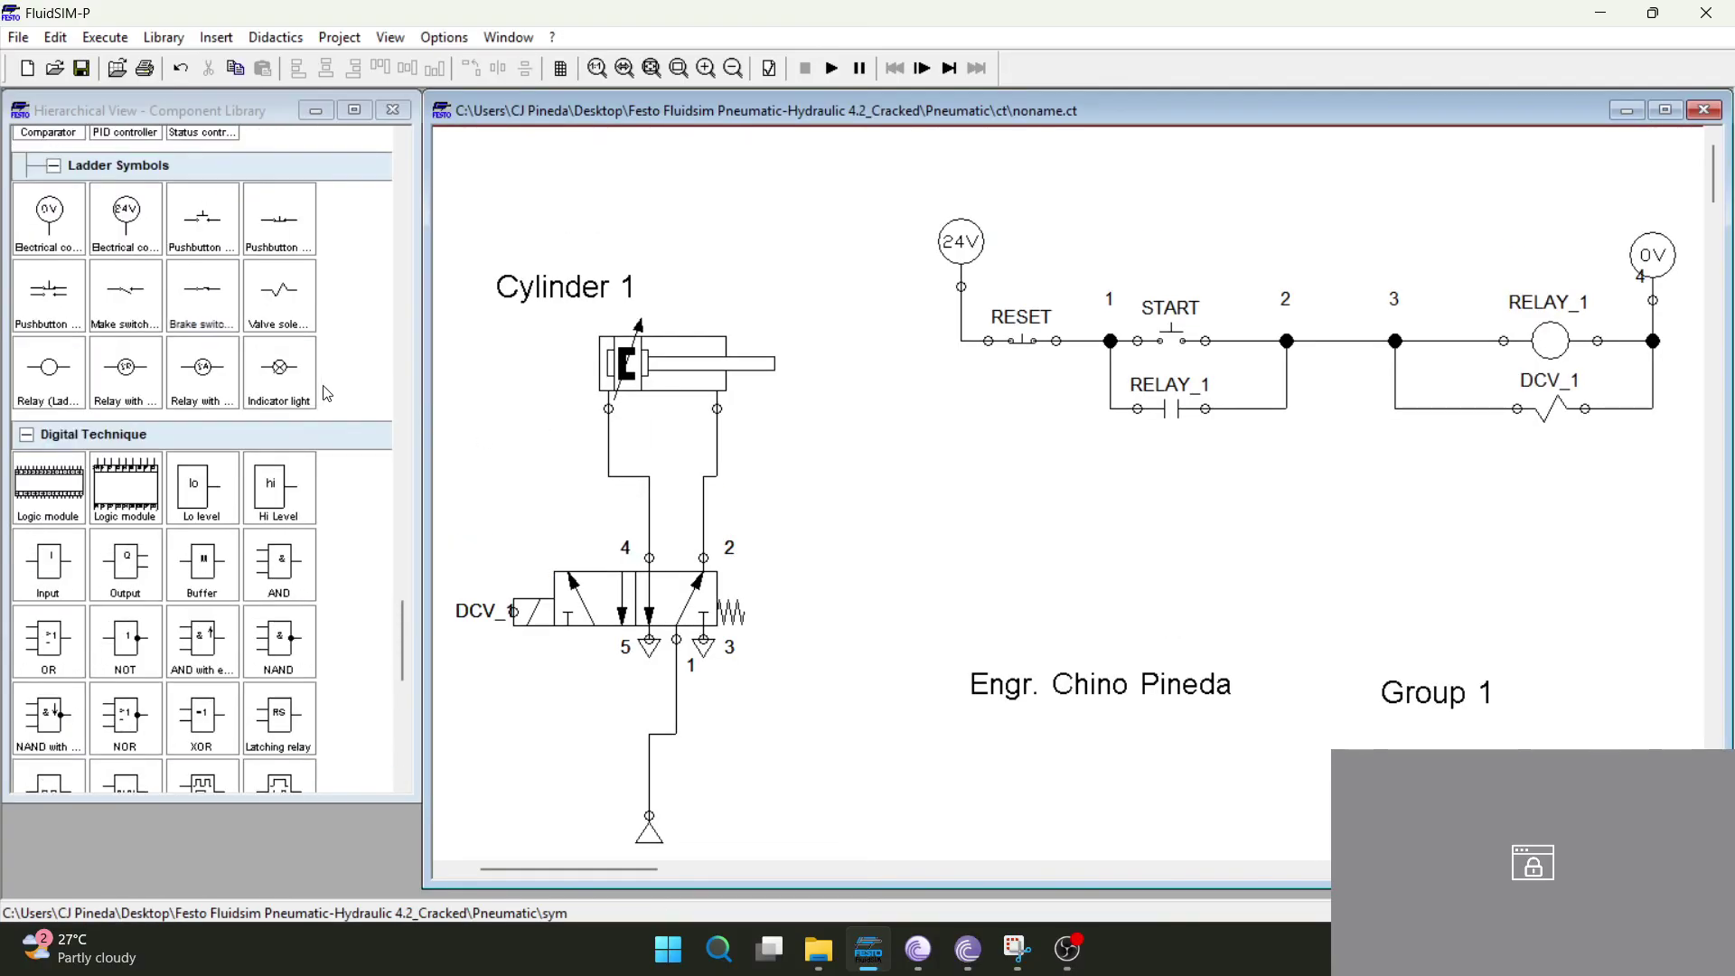
scroll(1383, 547, down, 1)
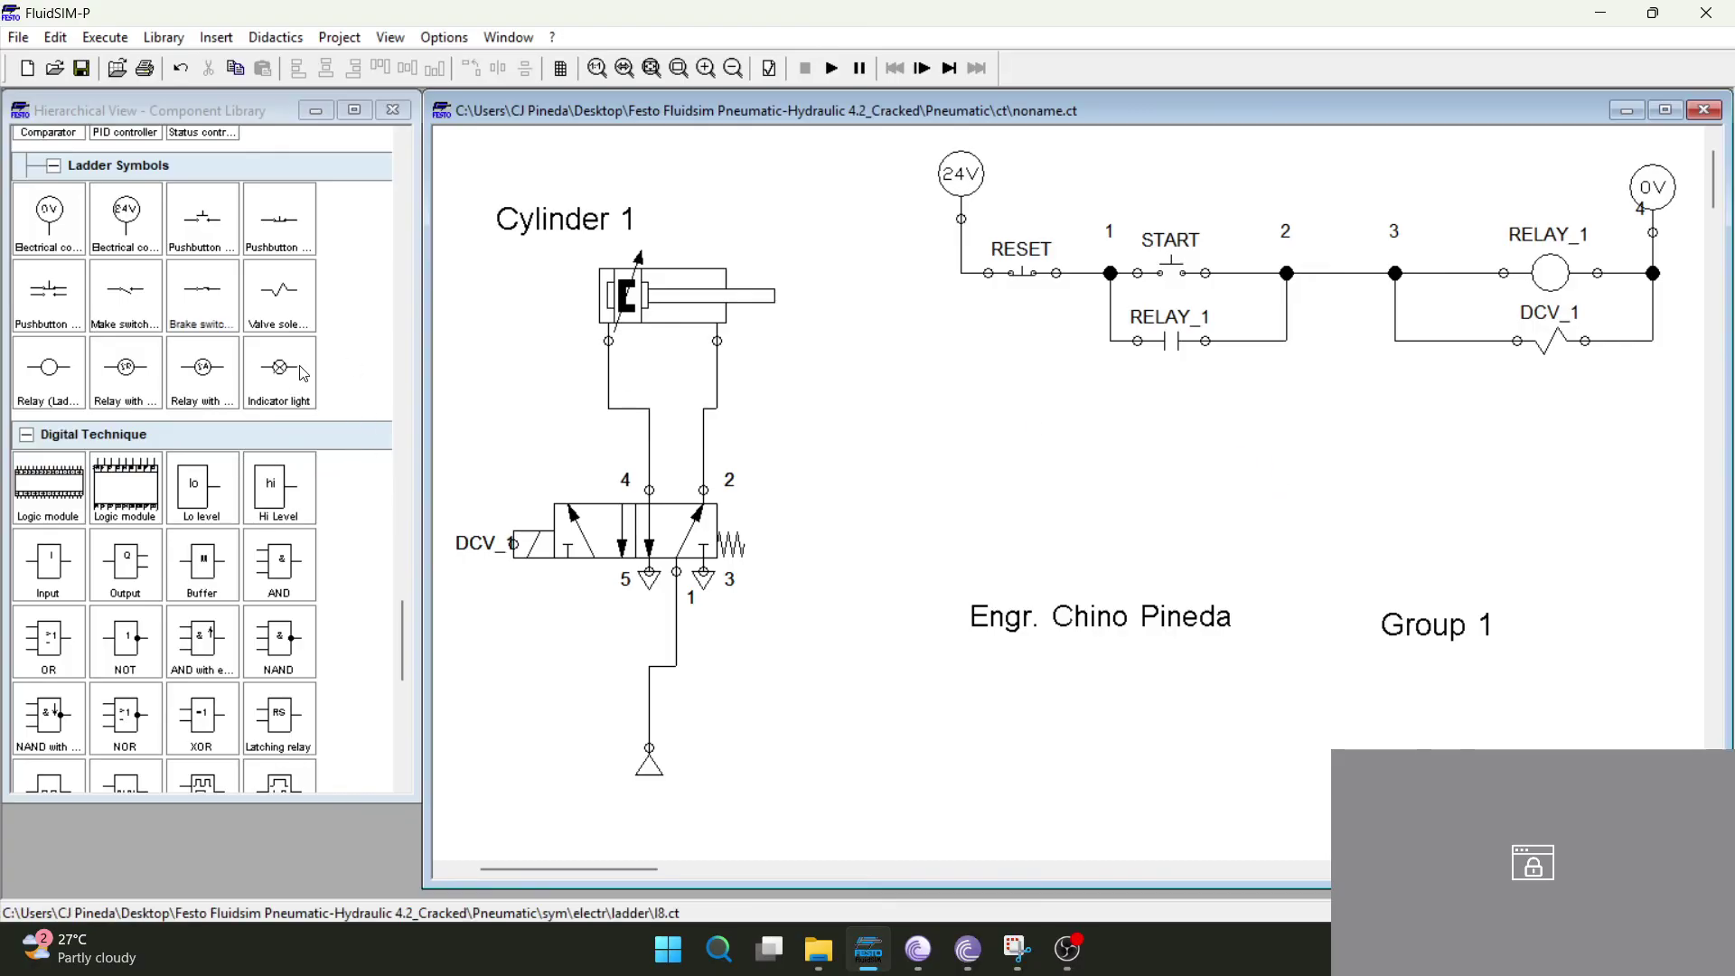
scroll(280, 282, up, 3)
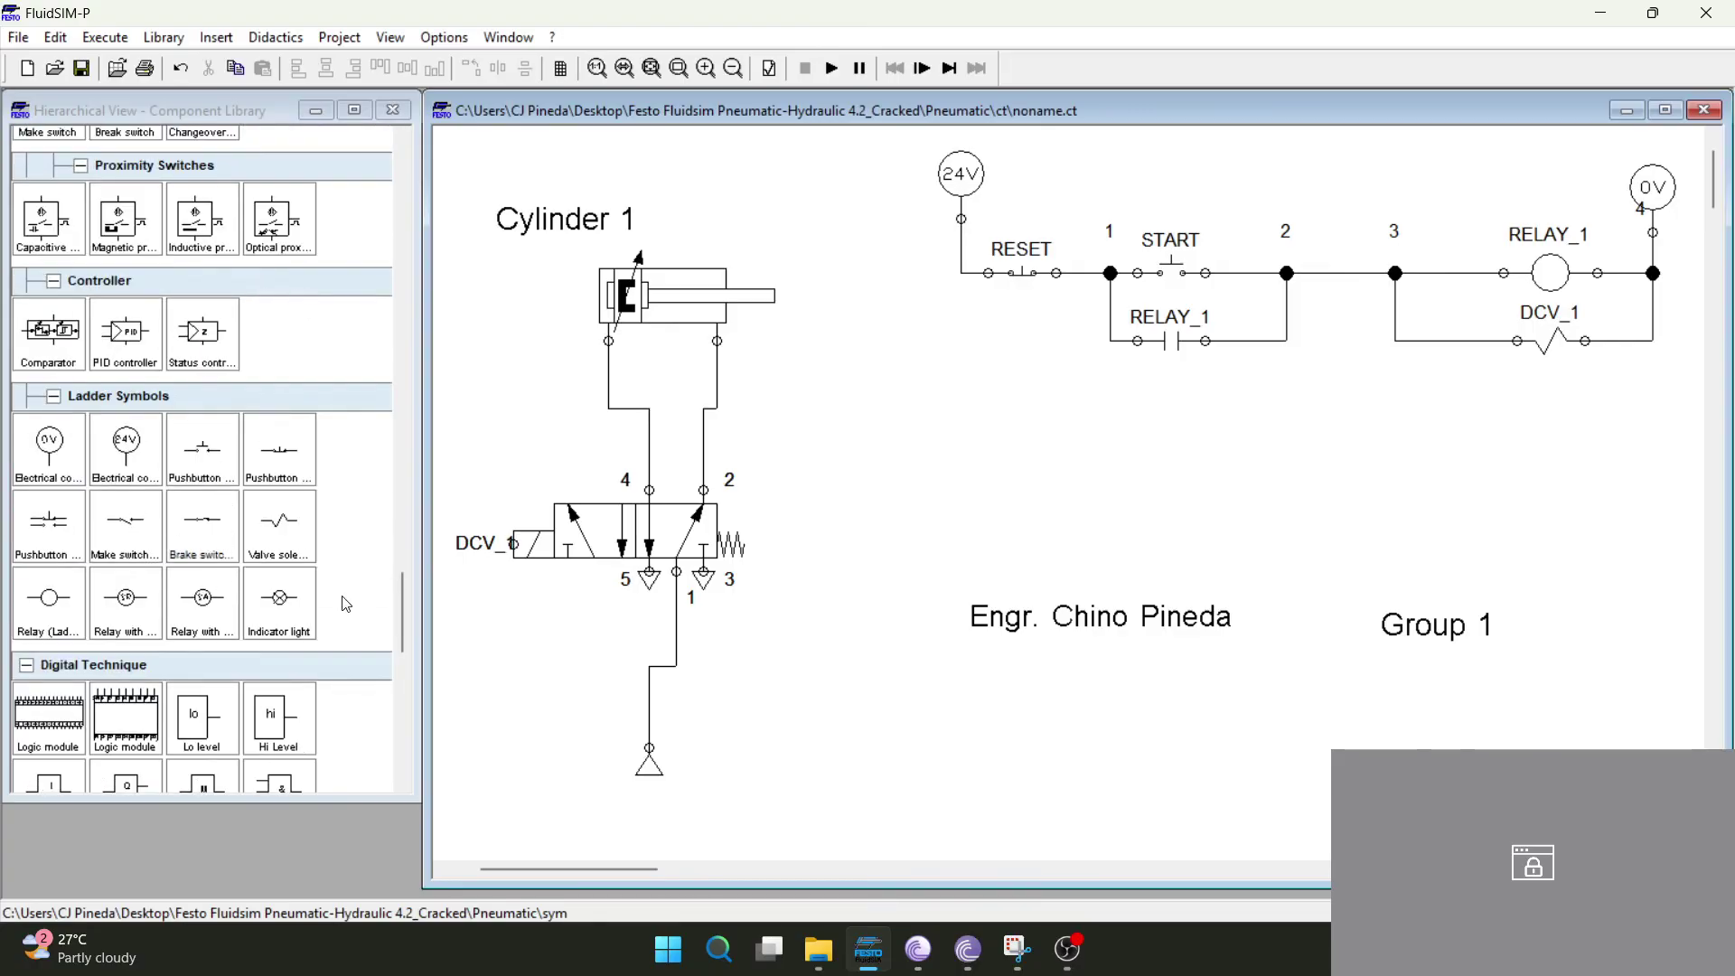
scroll(774, 452, up, 1)
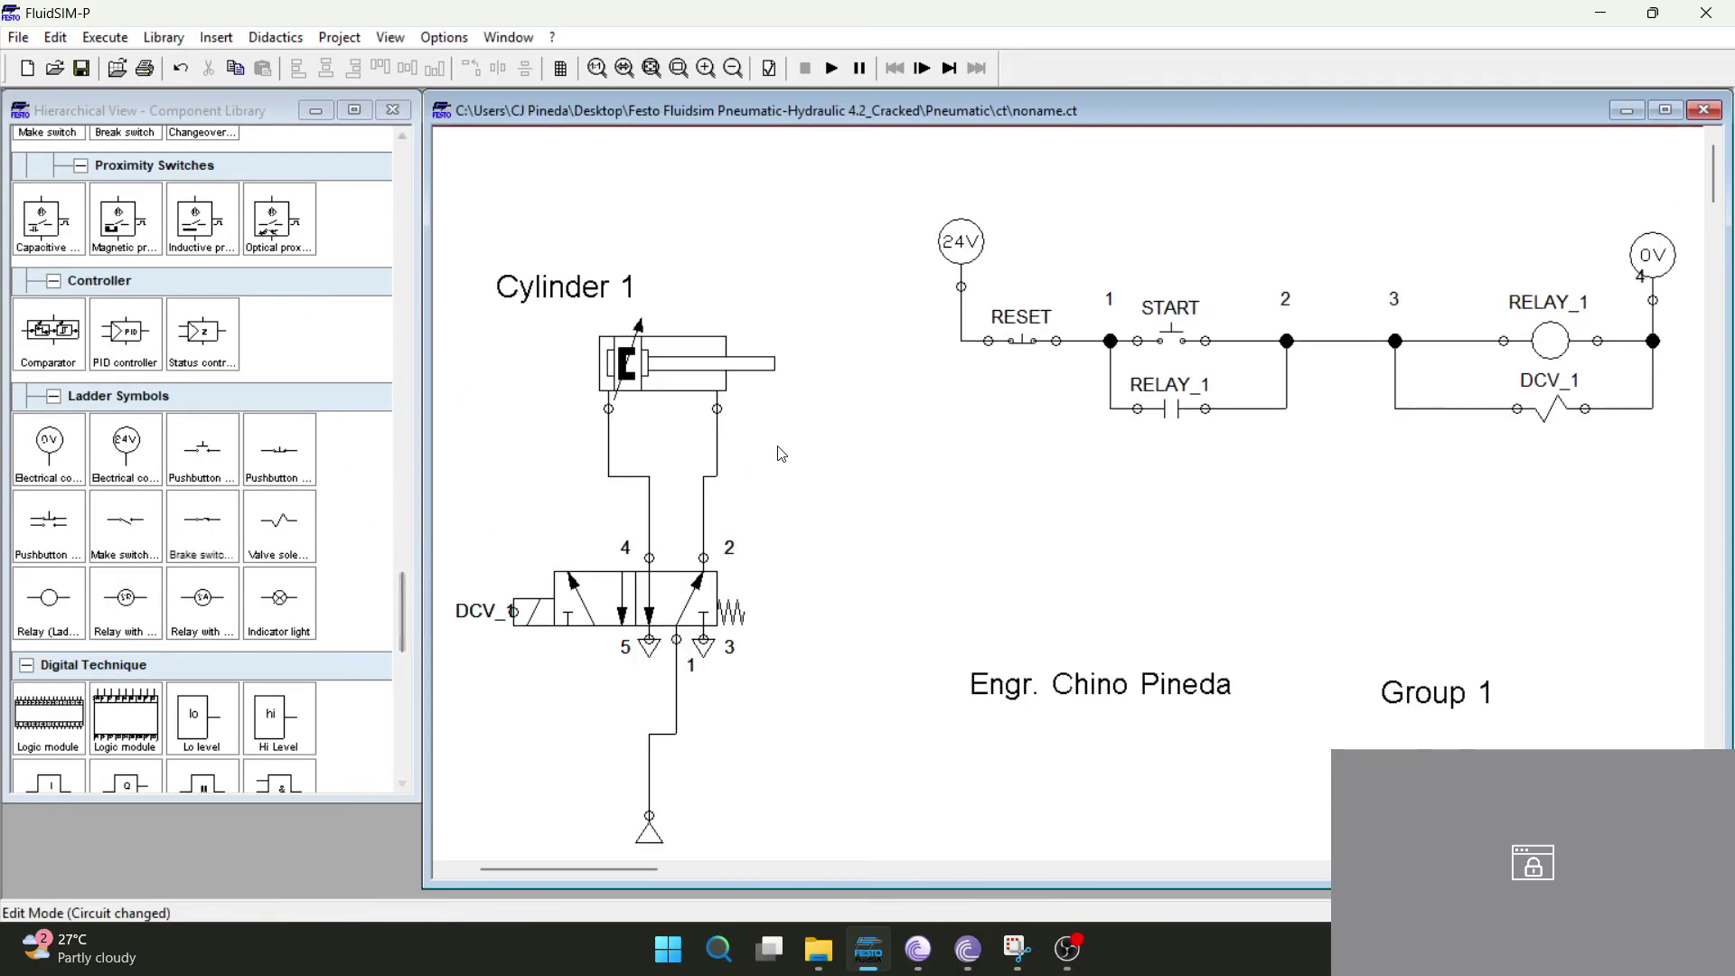
scroll(703, 473, down, 1)
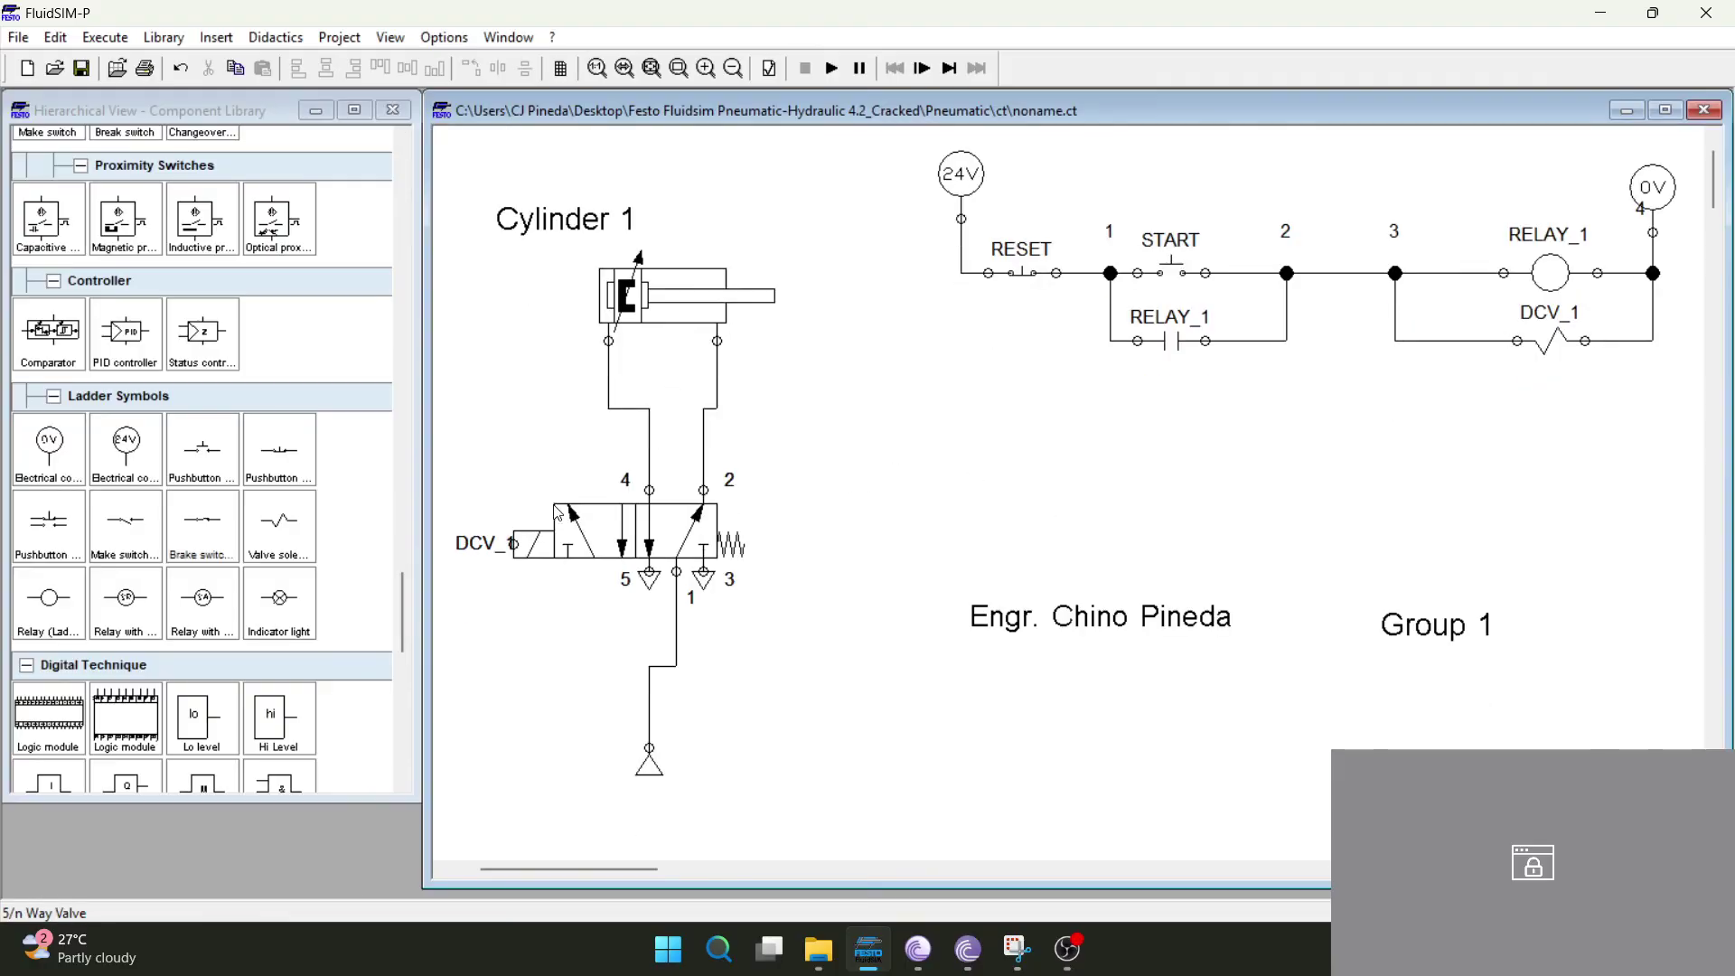